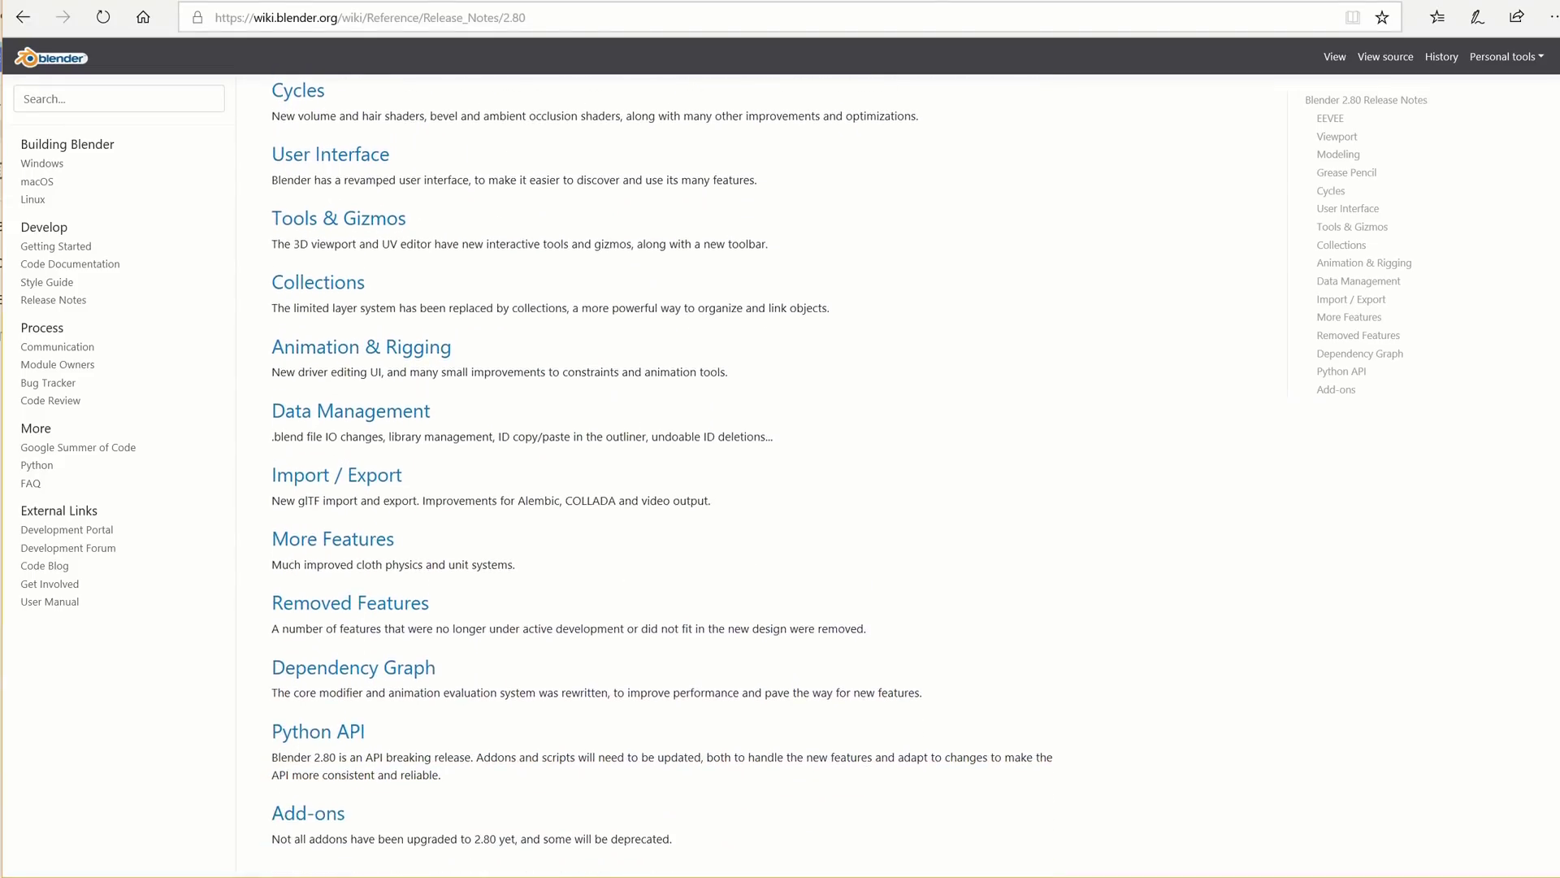
scroll(596, 476, "down", 2)
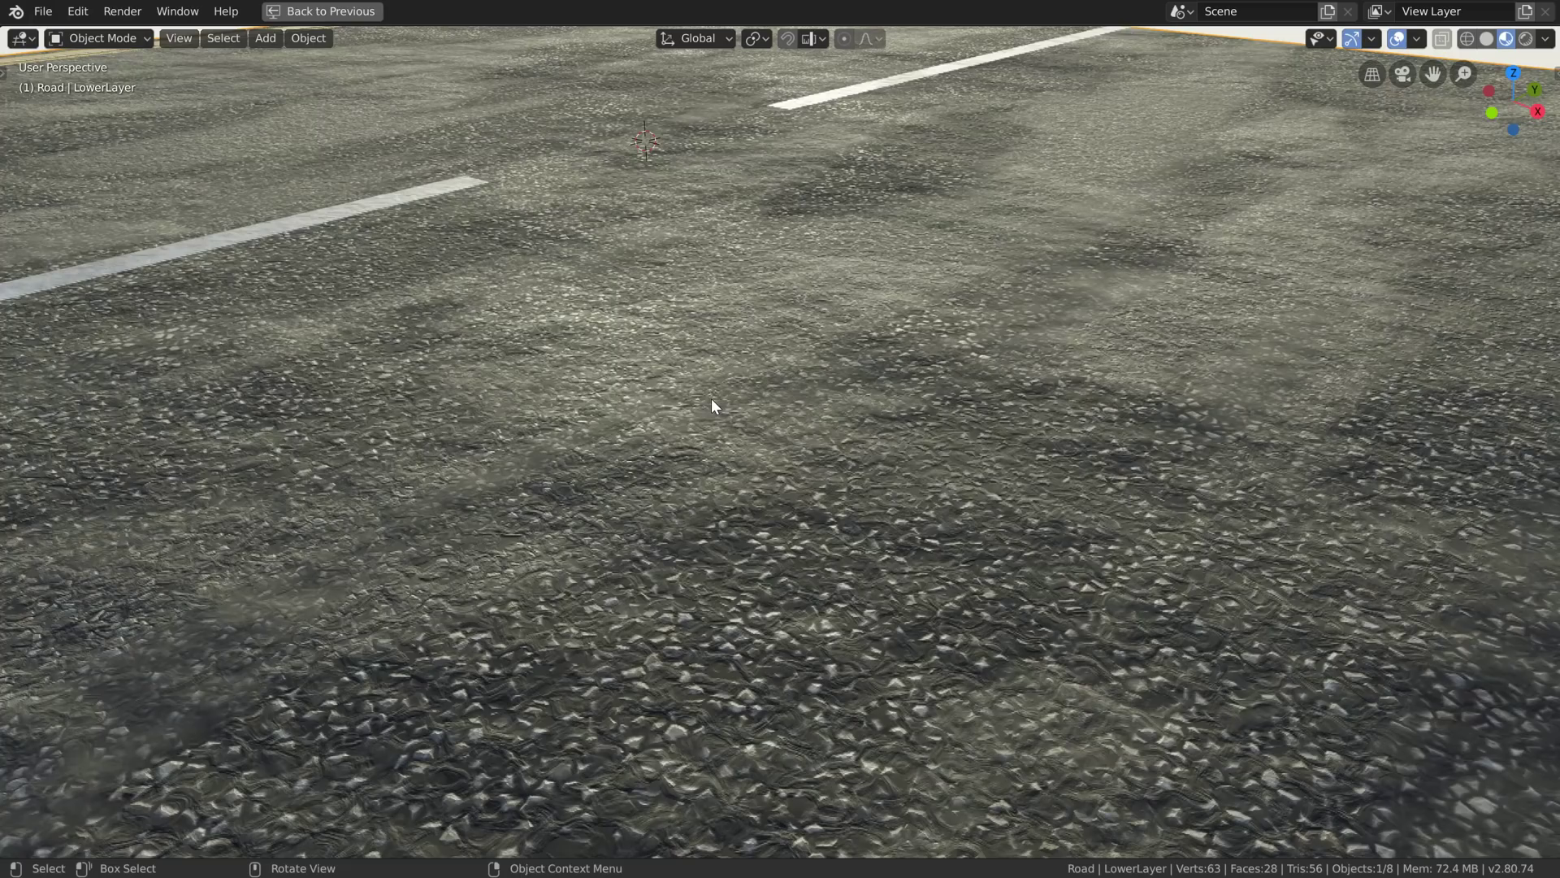
Step: Orbit the viewport around the finished asphalt road scene
middle_click_drag(674, 467, 727, 490)
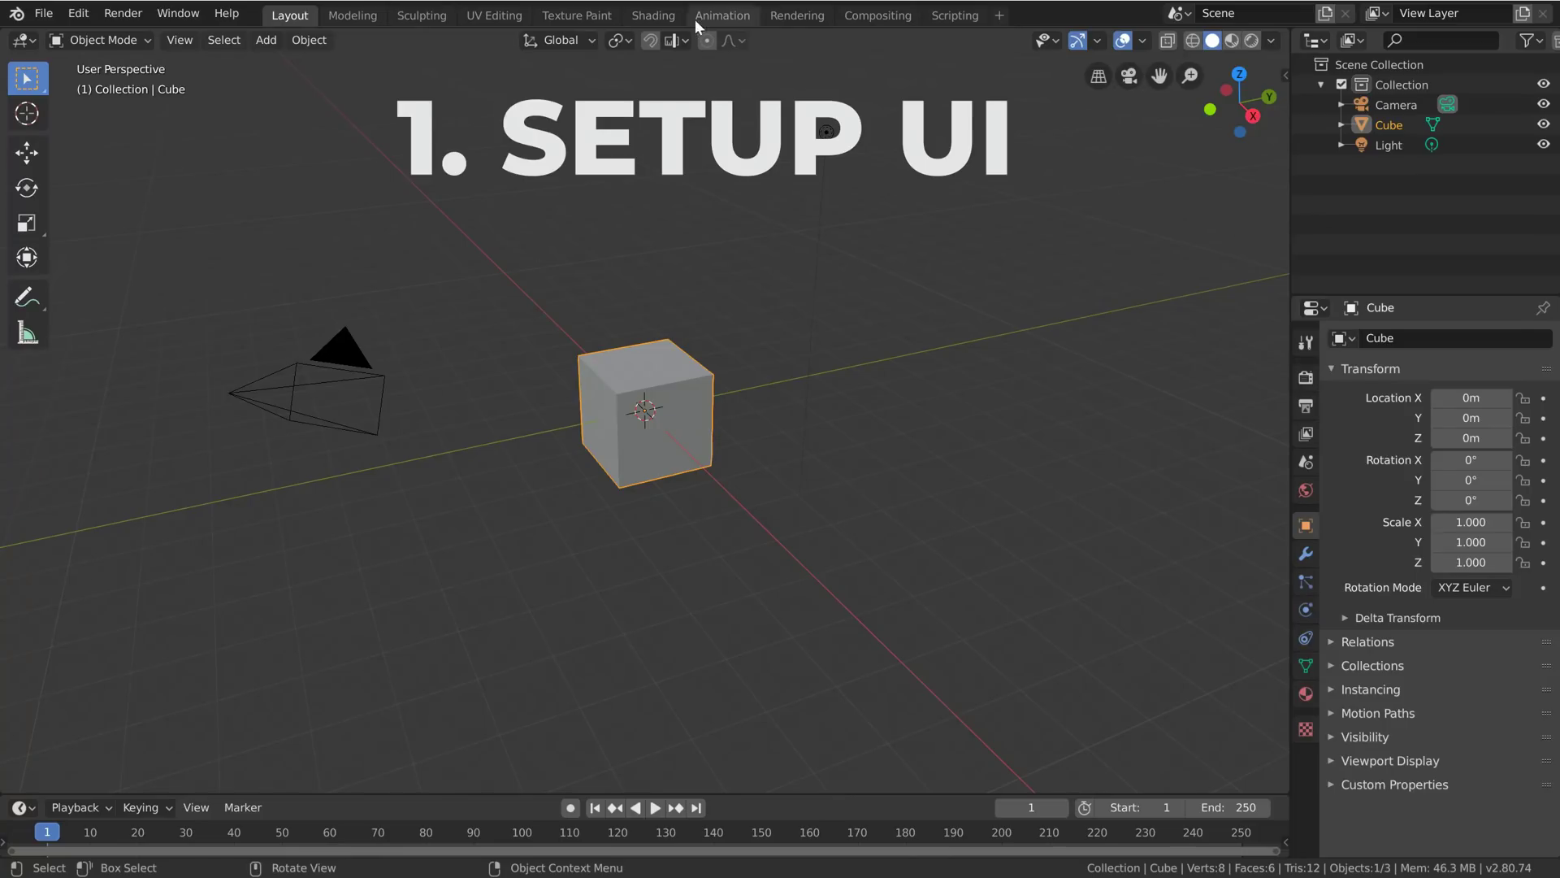
Step: Switch to the Shading workspace, merging away the file browser and image editor
left_click(654, 20)
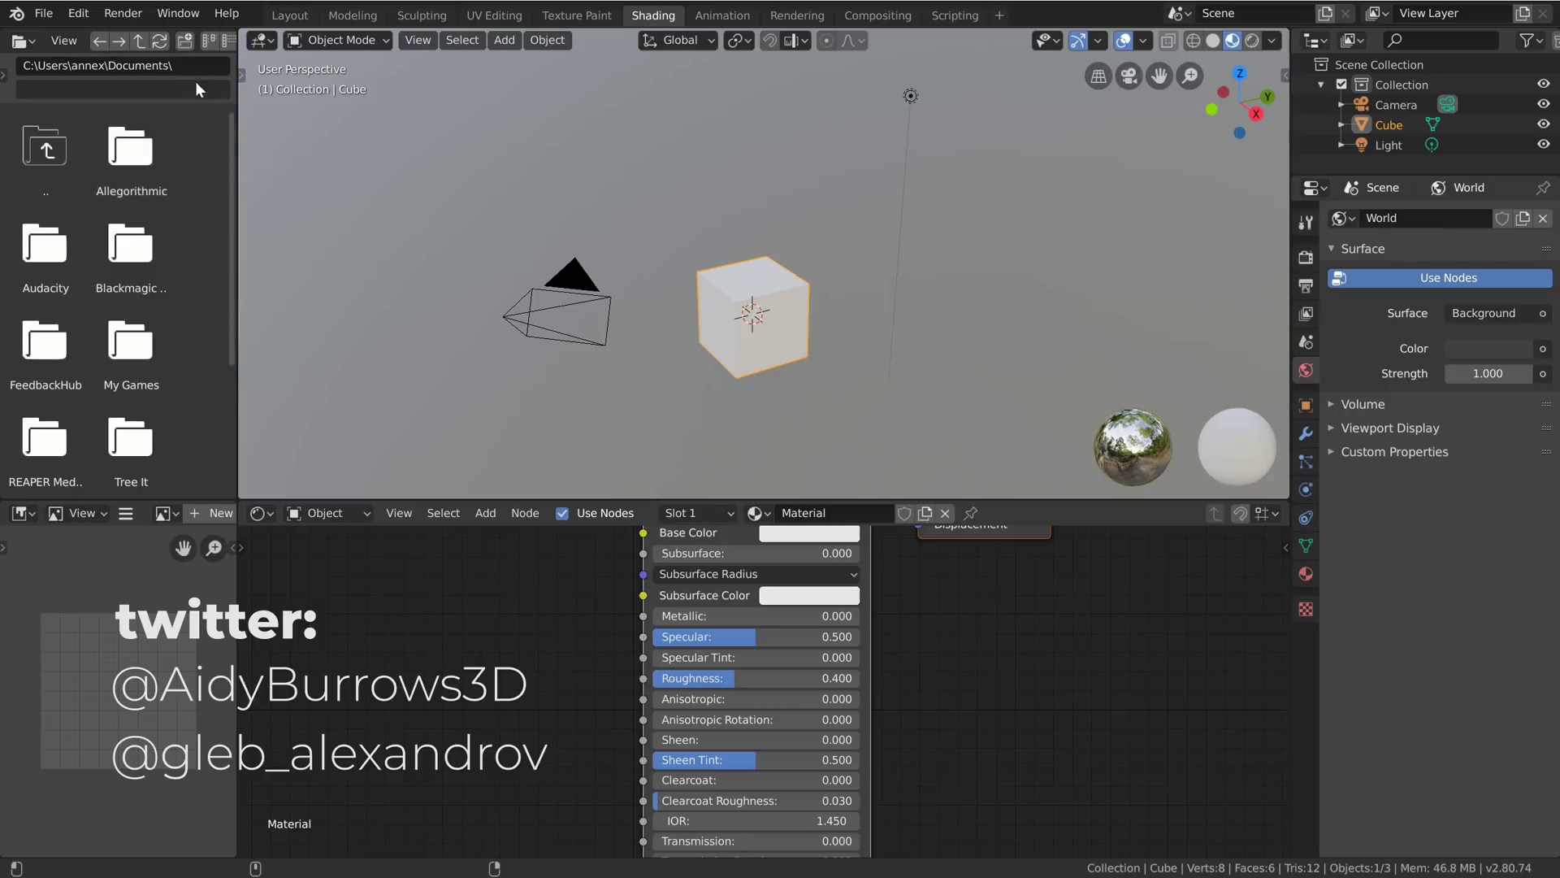
left_click_drag(234, 33, 124, 112)
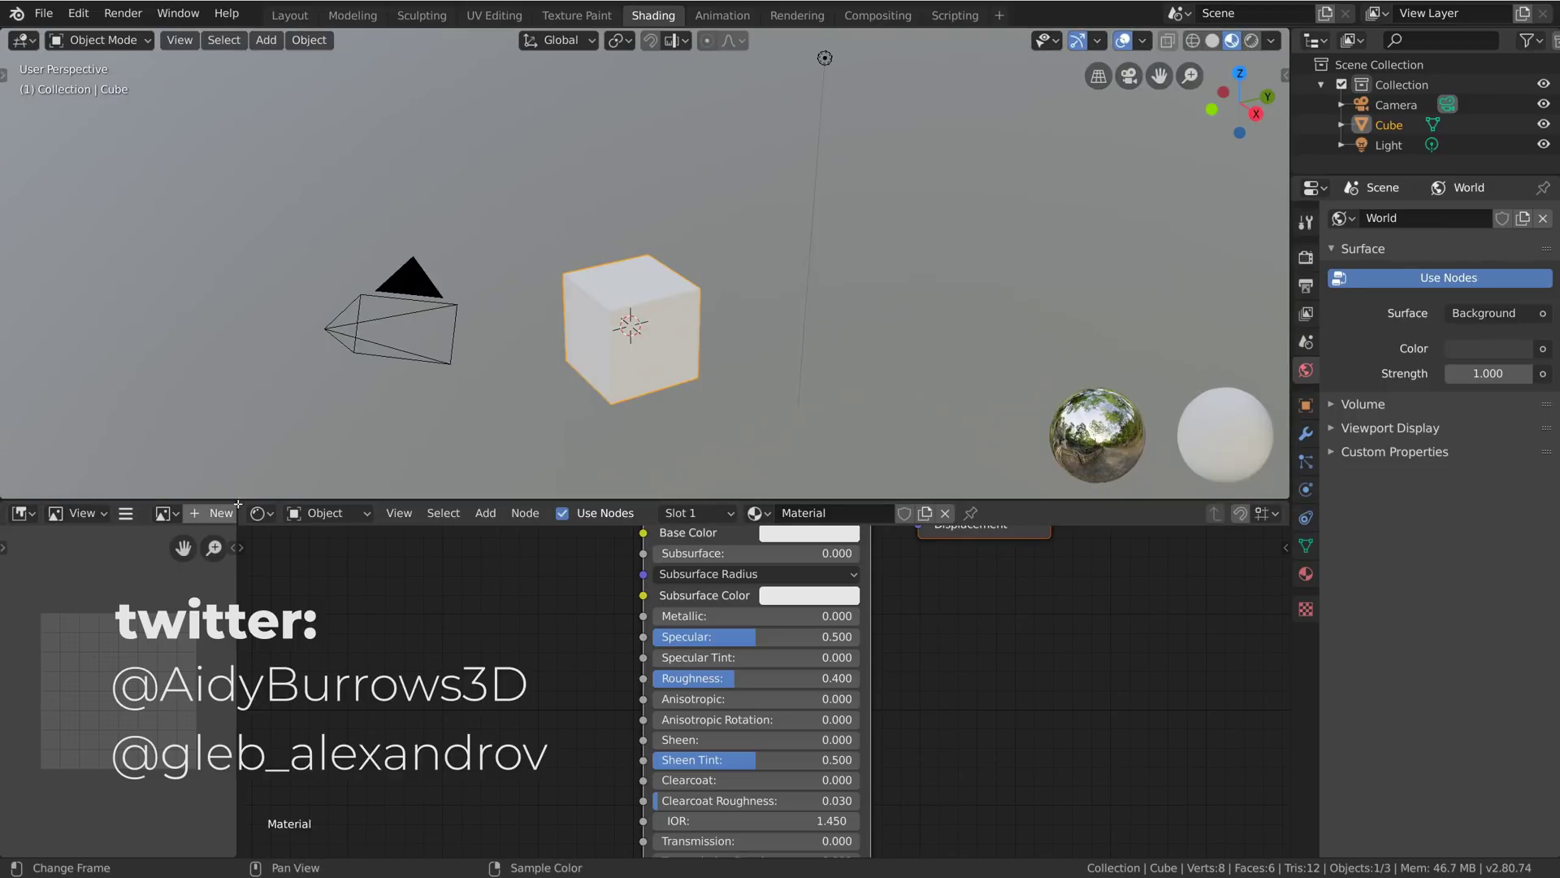
left_click_drag(403, 652, 42, 661)
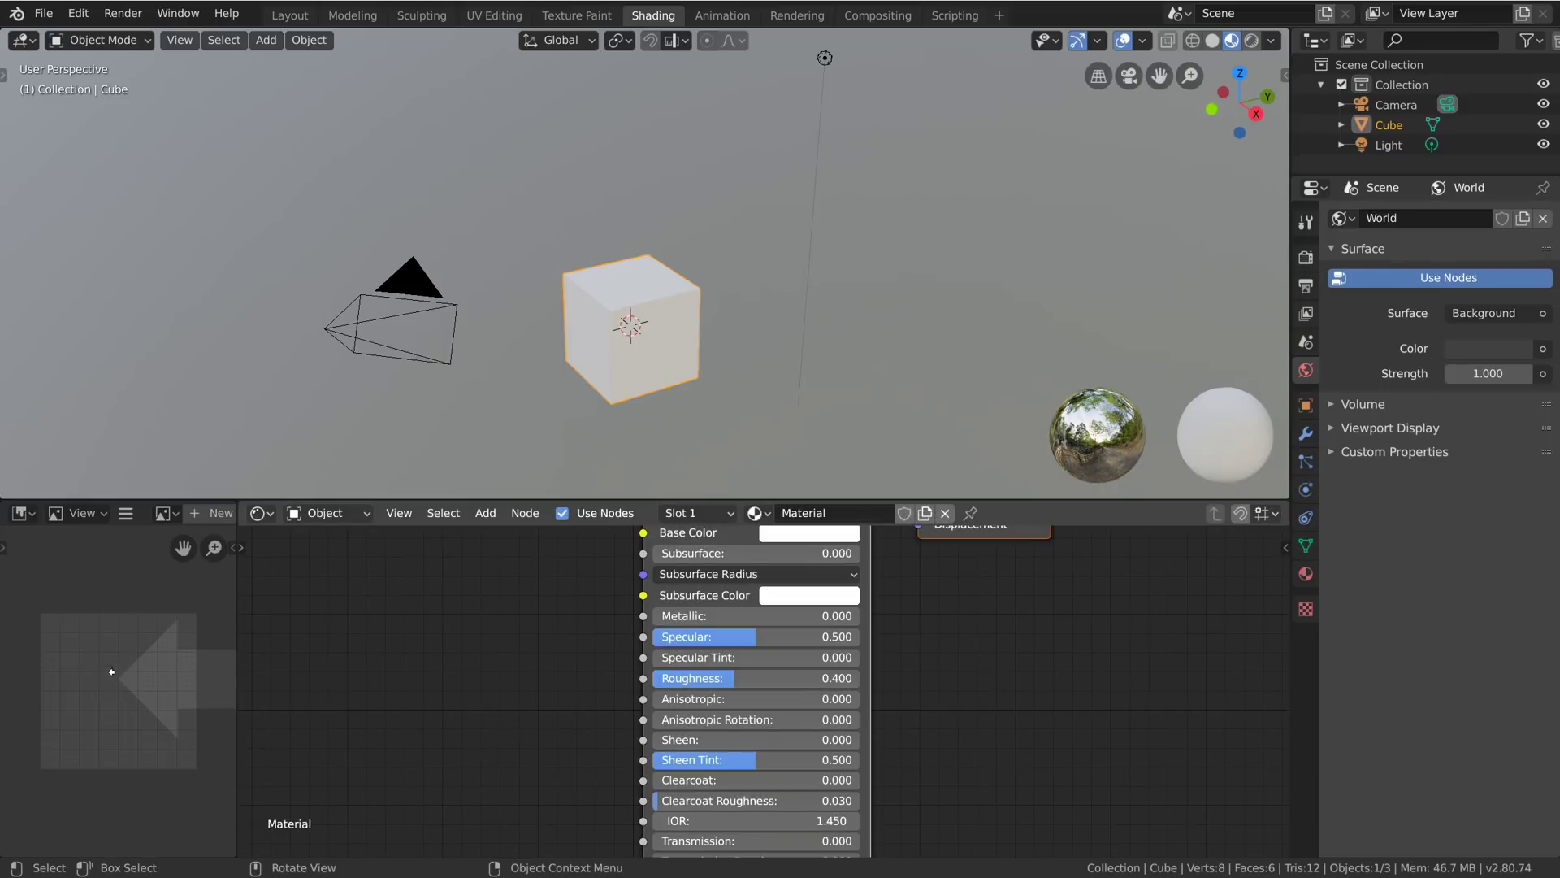
left_click_drag(112, 672, 111, 674)
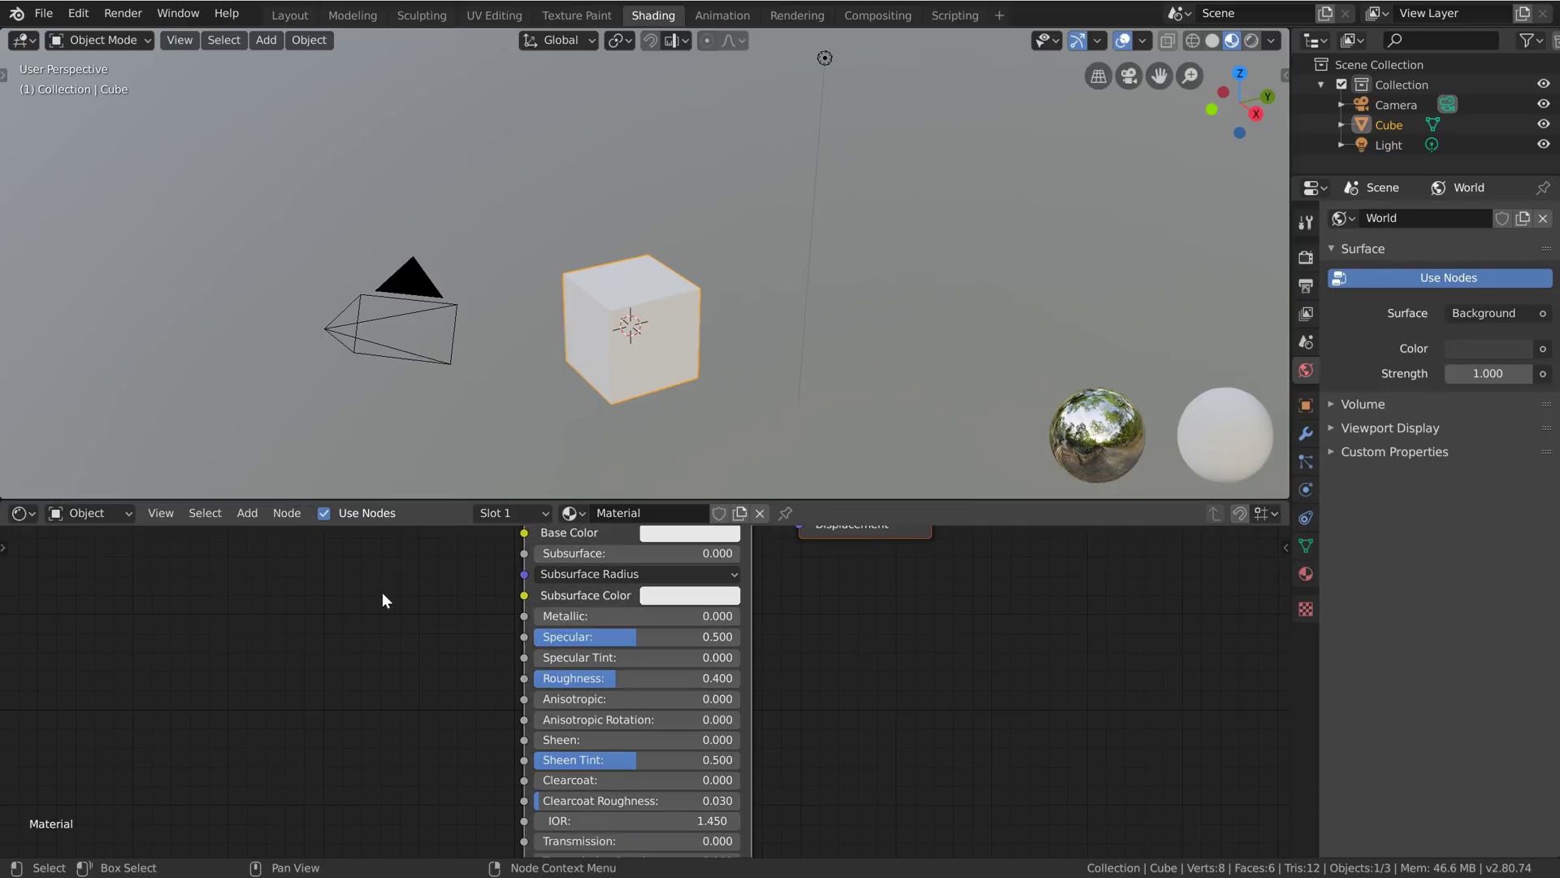
scroll(390, 609, "down", 2)
middle_click_drag(394, 627, 538, 754)
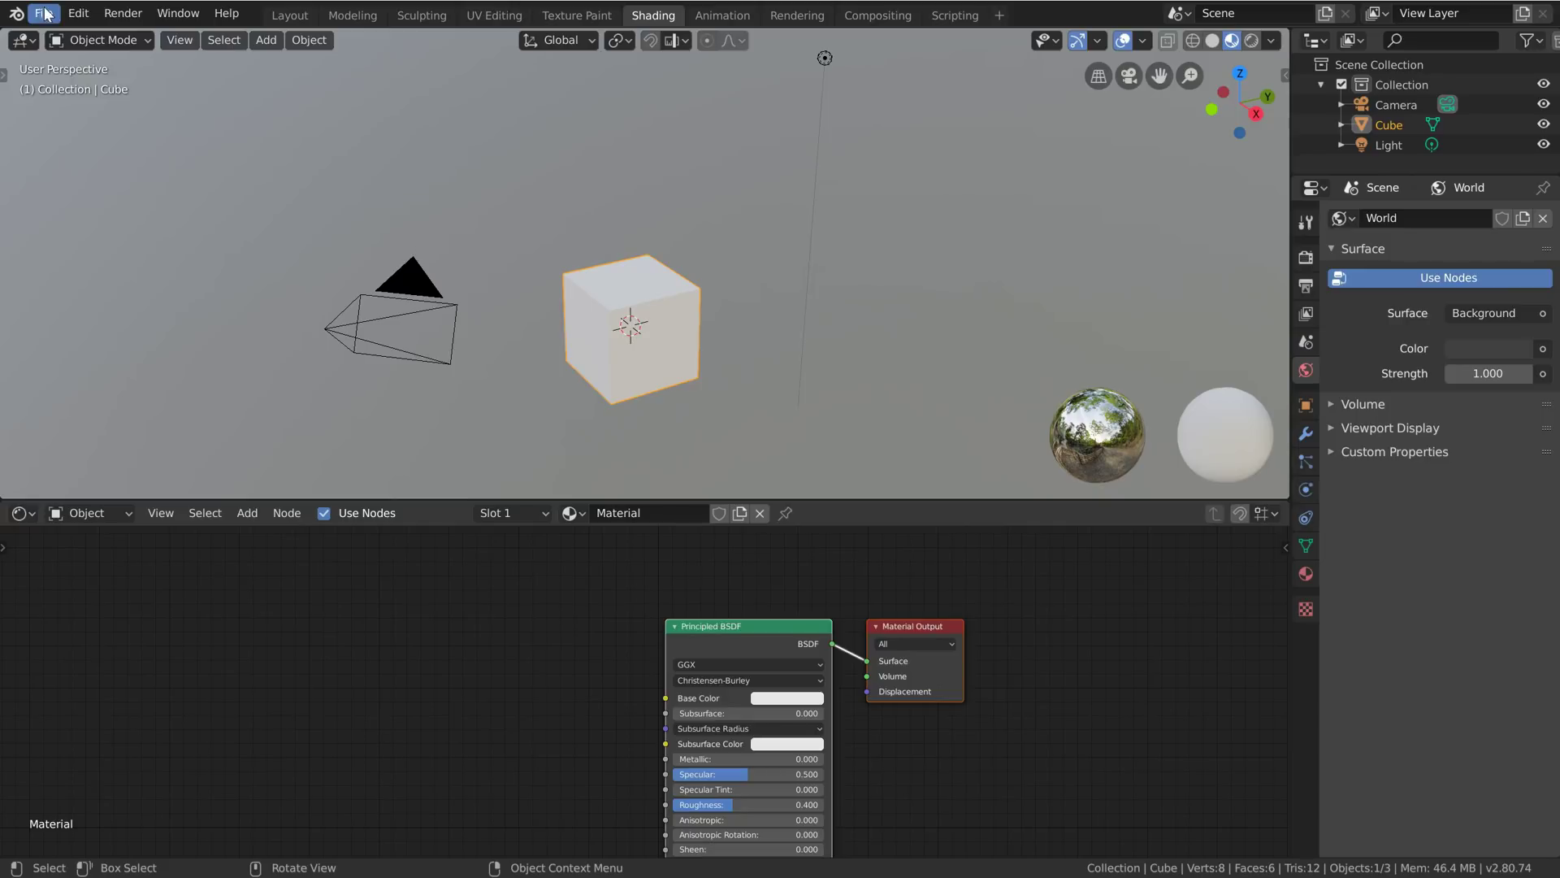
Step: Search the Preferences add-on list for 'node' to find Node Wrangler, then close Preferences
left_click(78, 14)
left_click(154, 274)
left_click_drag(248, 43, 426, 56)
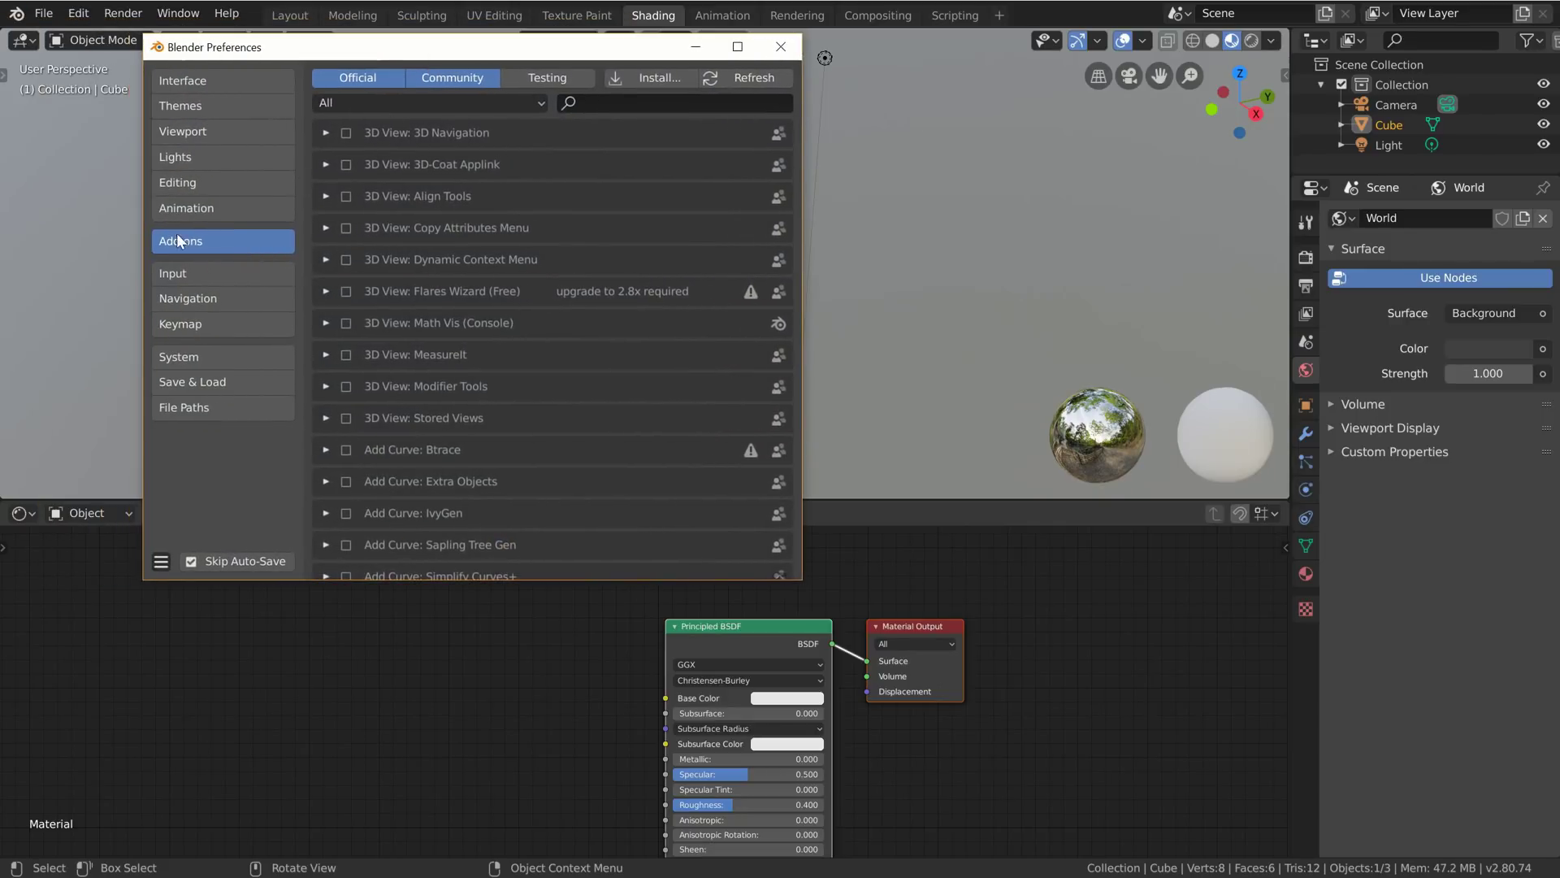
left_click(665, 99)
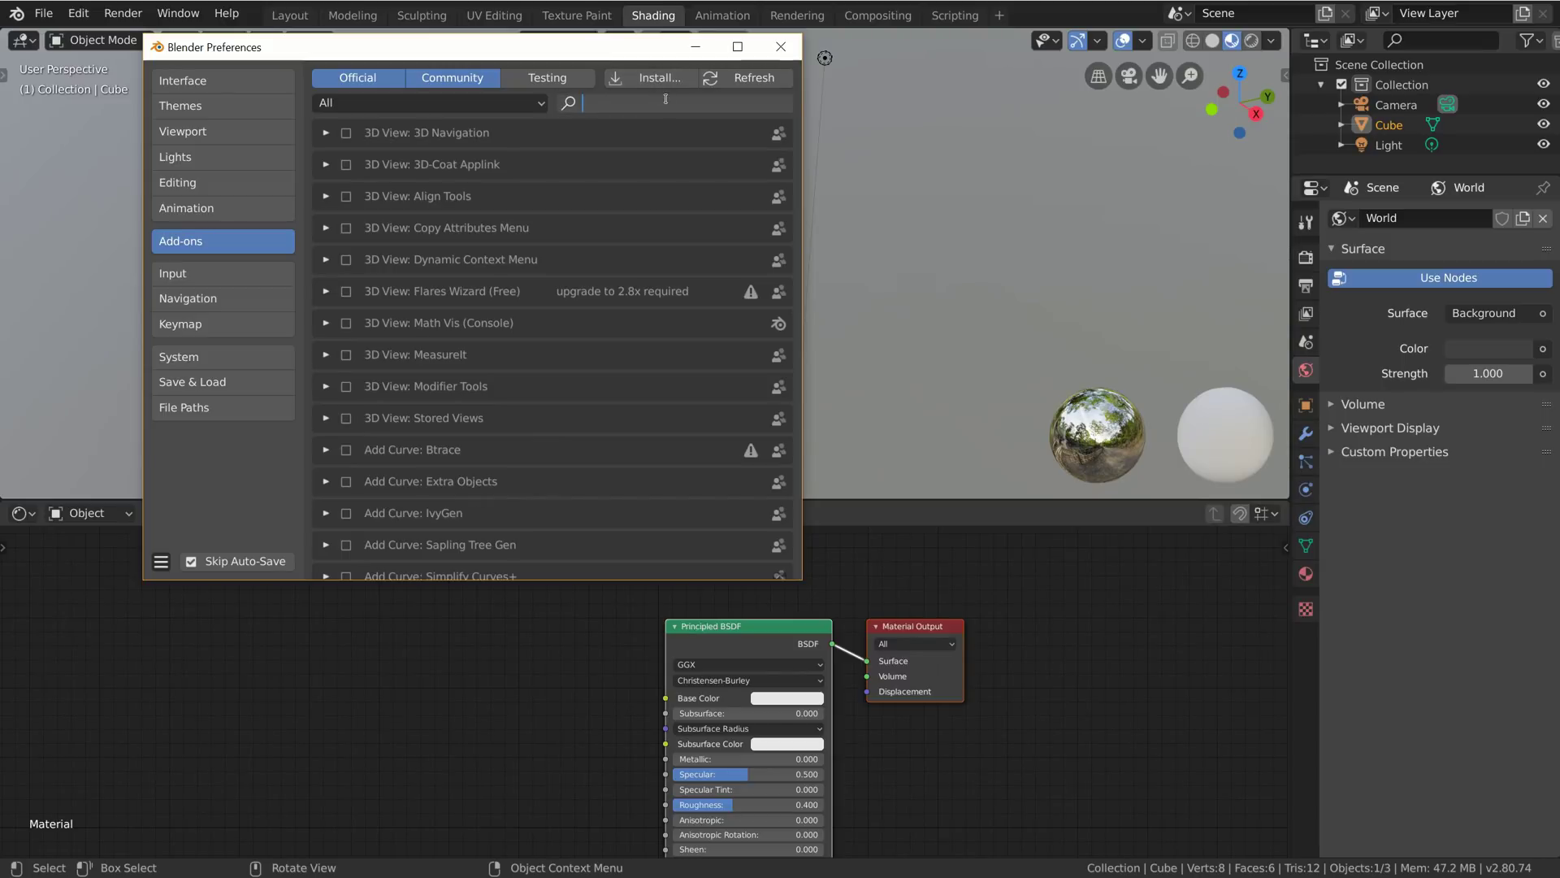
type("node")
key("Return")
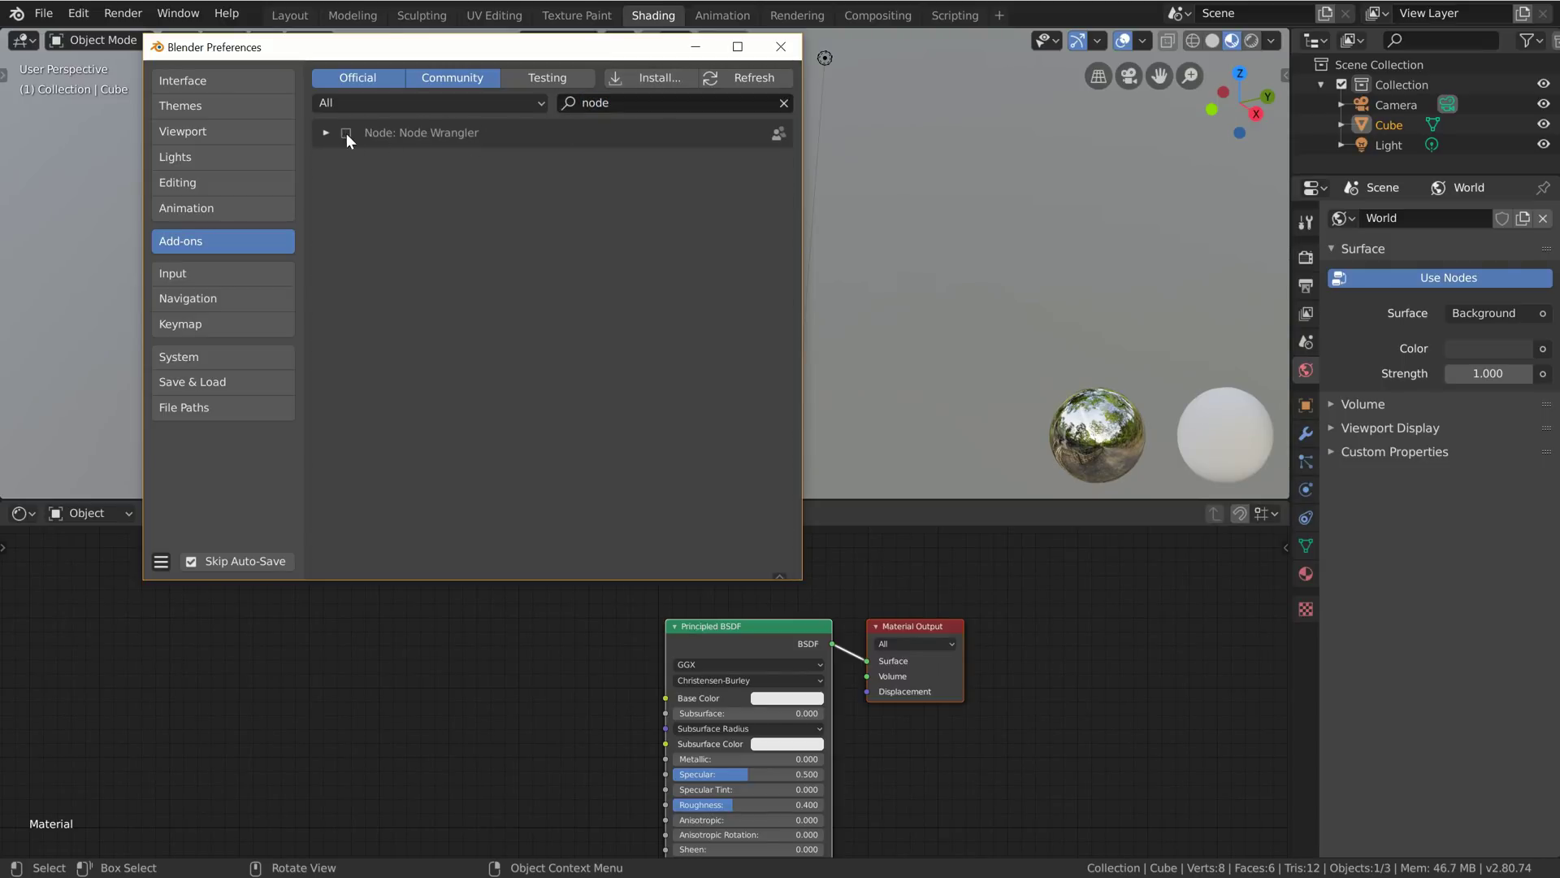
left_click(778, 47)
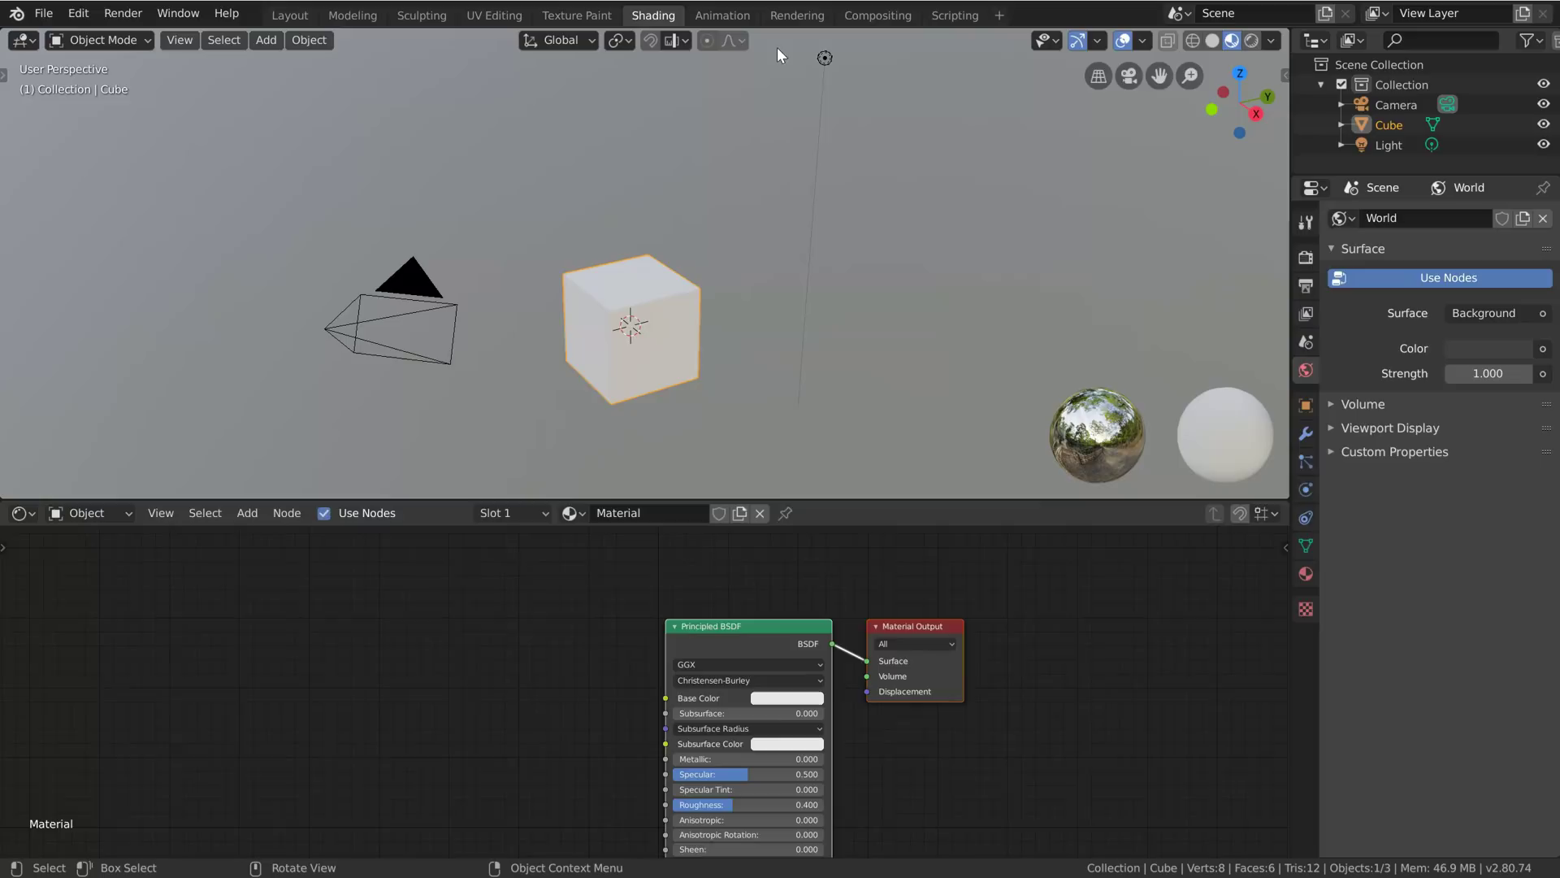
Step: Add a Voronoi Texture node and wire it to a Viewer to preview its pattern on the cube
scroll(558, 710, "up", 2)
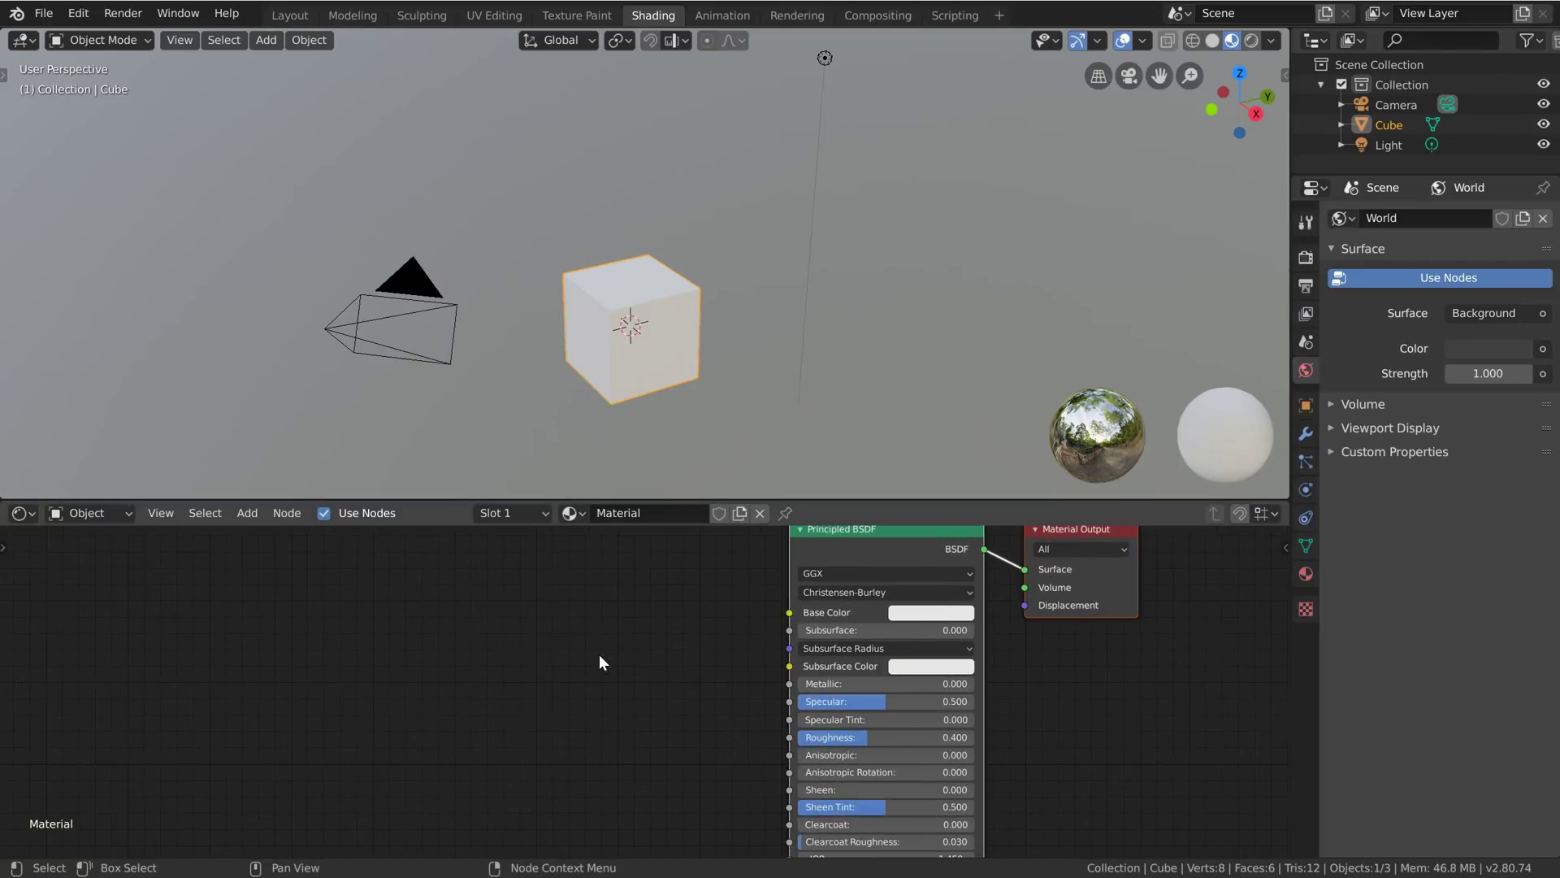
key("shift+a")
mouse_move(573, 673)
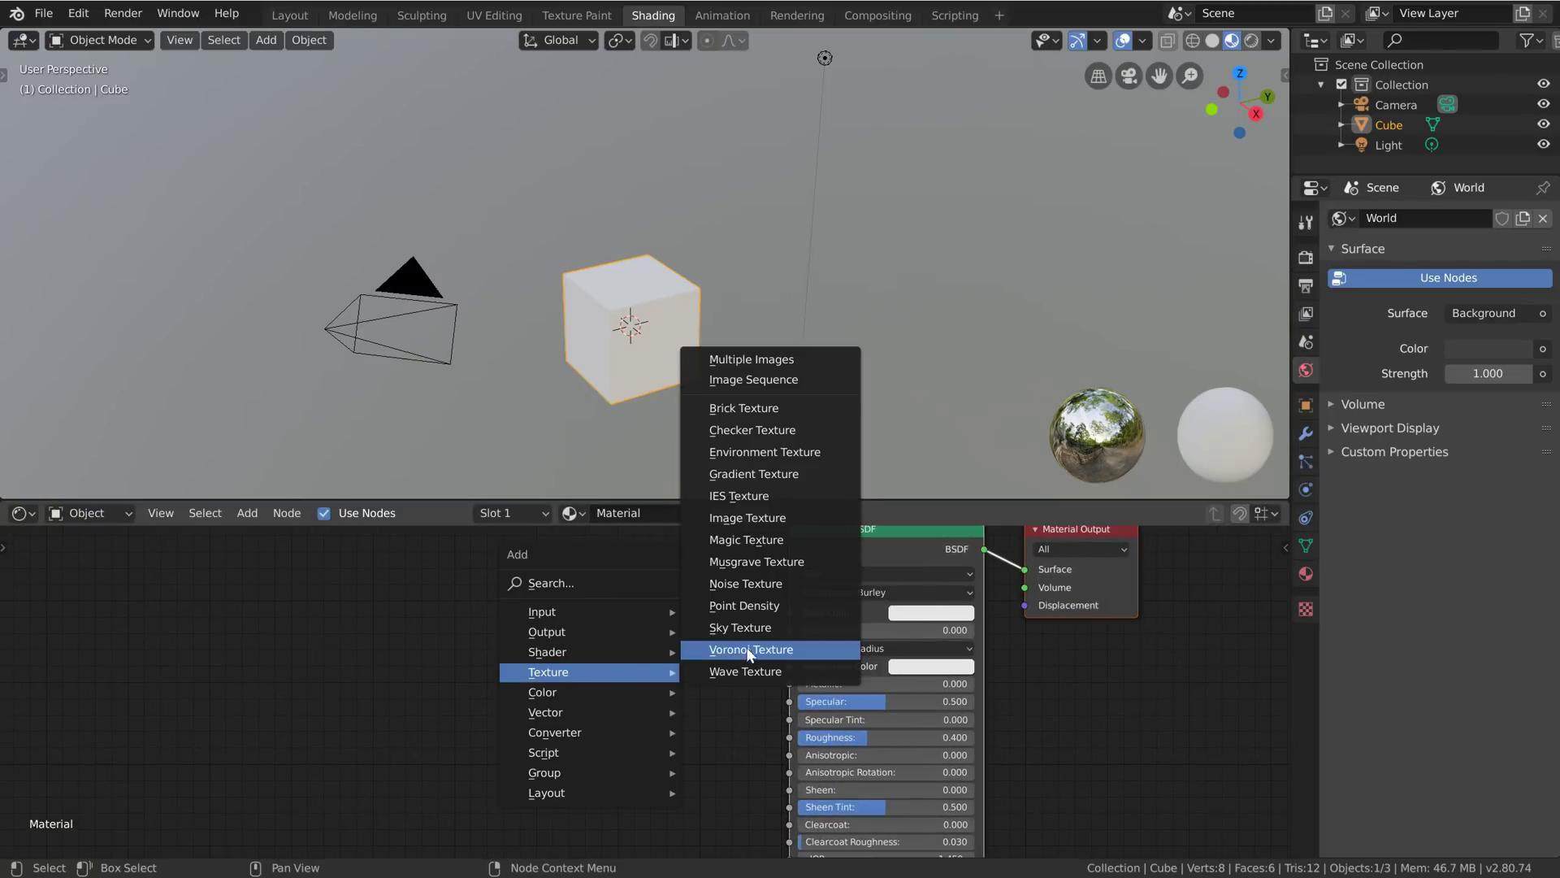
left_click(735, 644)
left_click(465, 606)
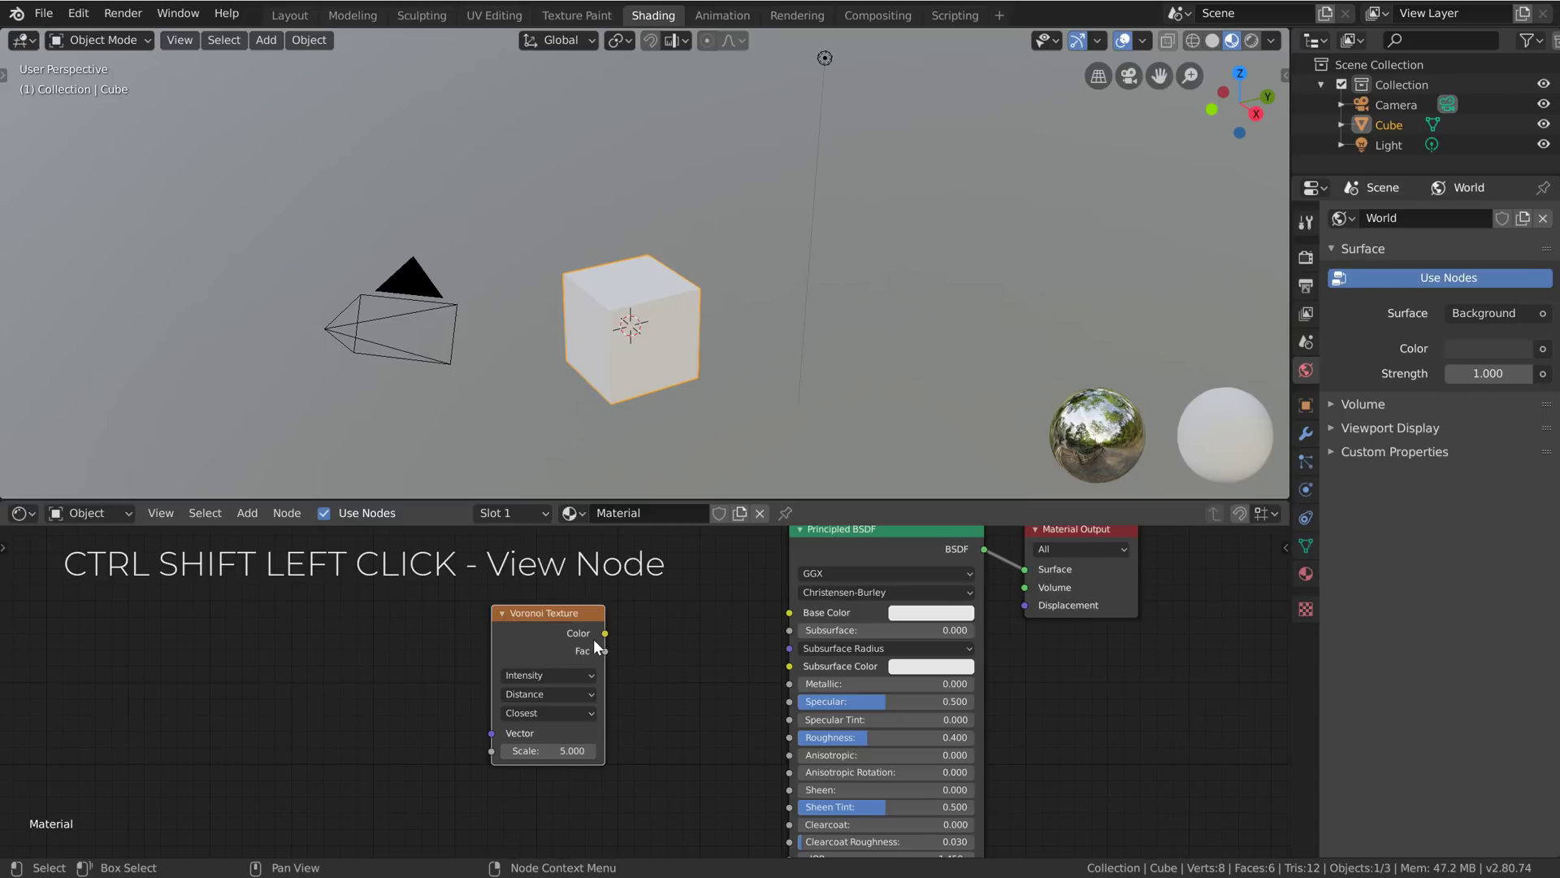
left_click(565, 632, "ctrl+shift")
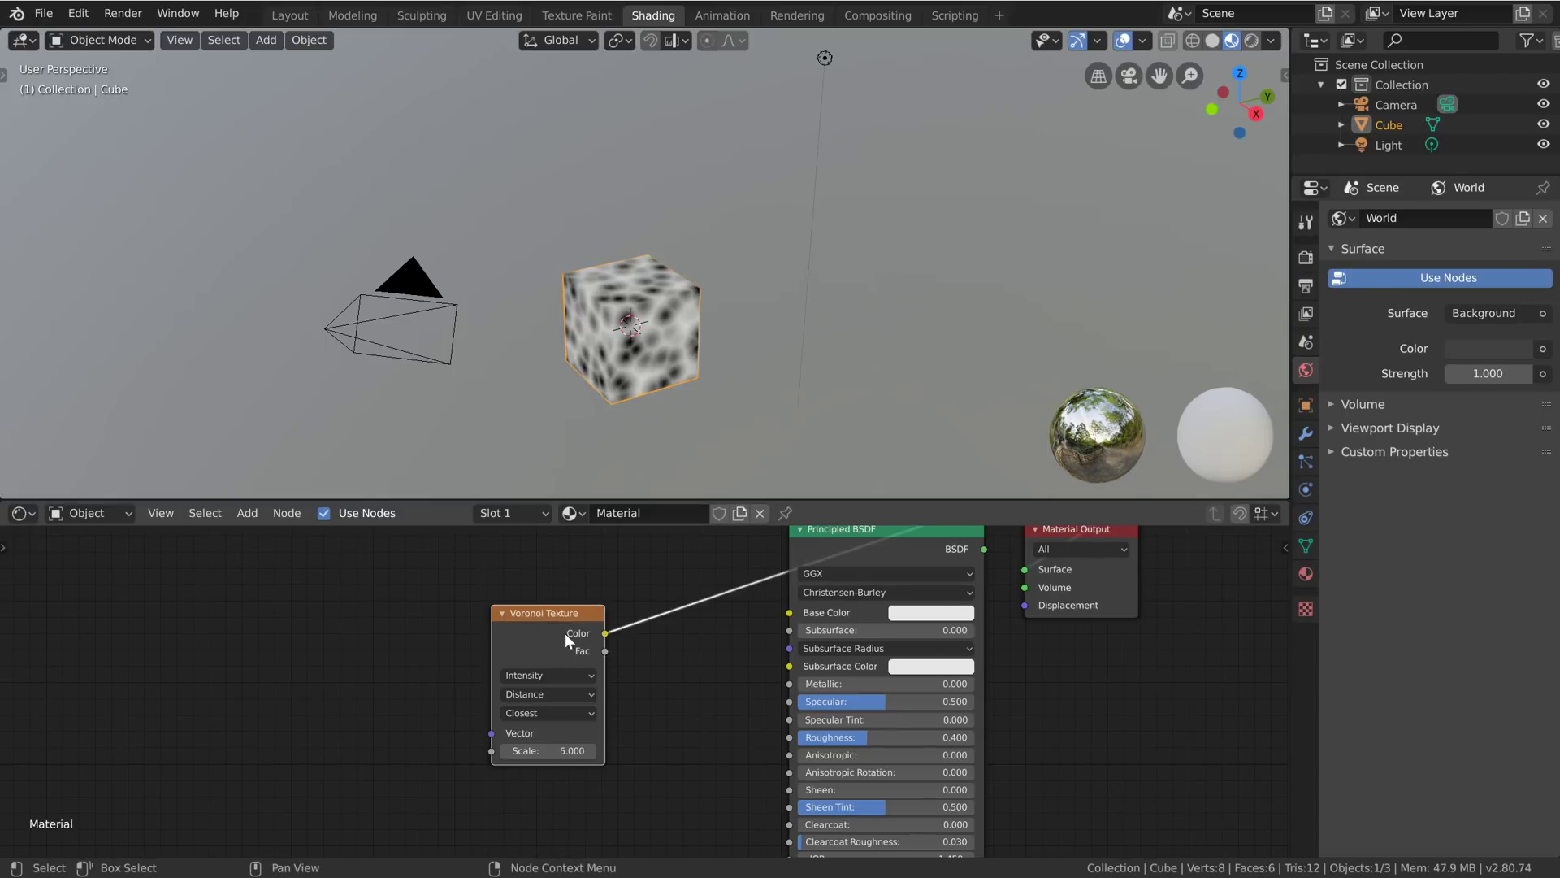
middle_click_drag(665, 614, 569, 710)
scroll(484, 652, "up", 3)
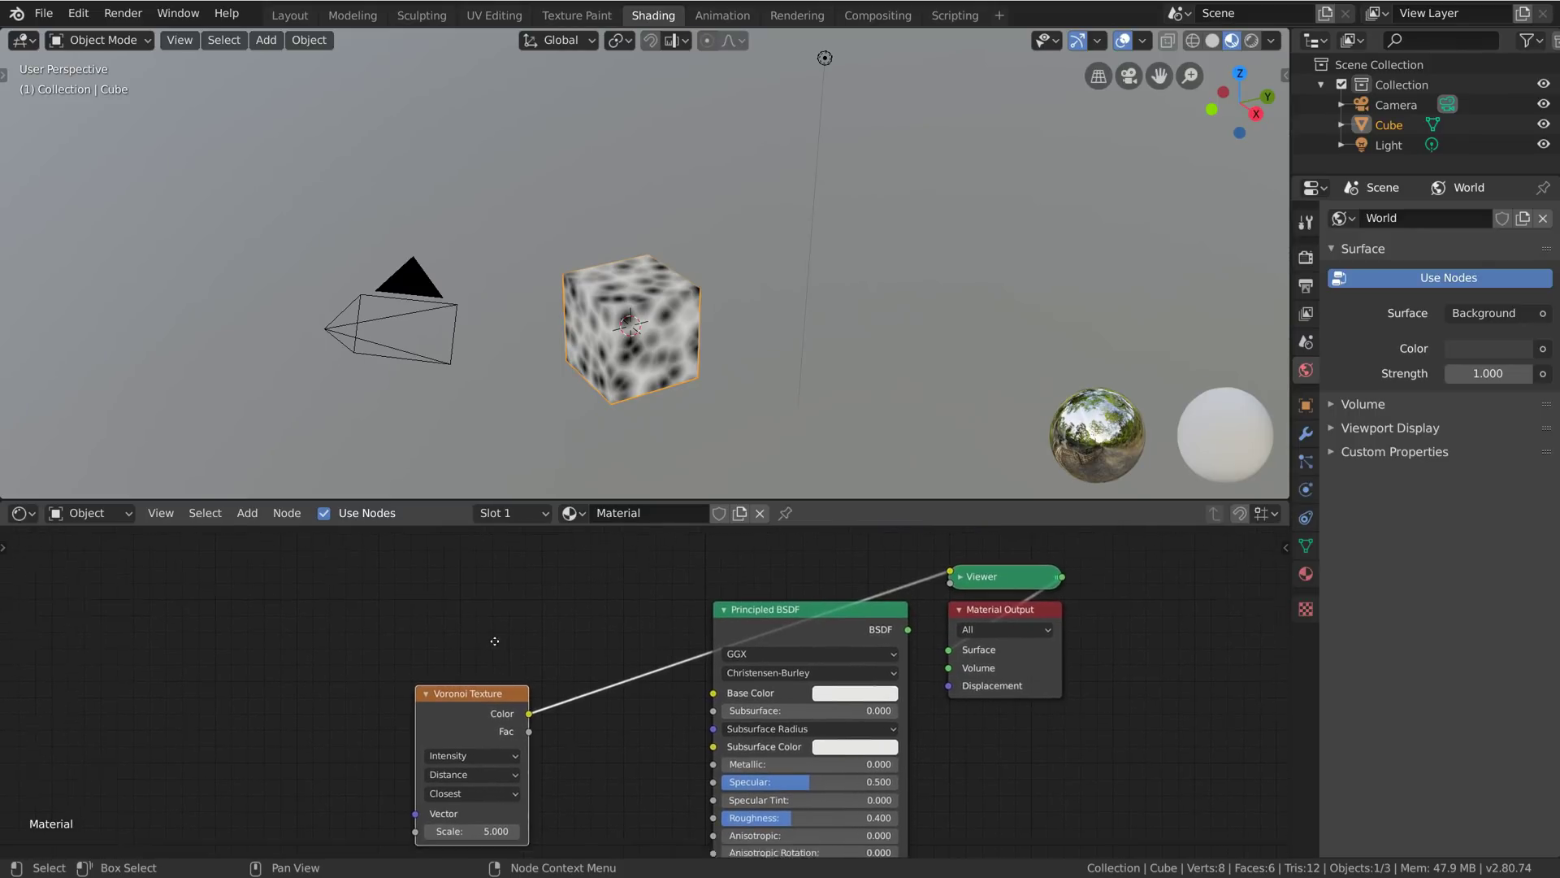
scroll(622, 359, "up", 6)
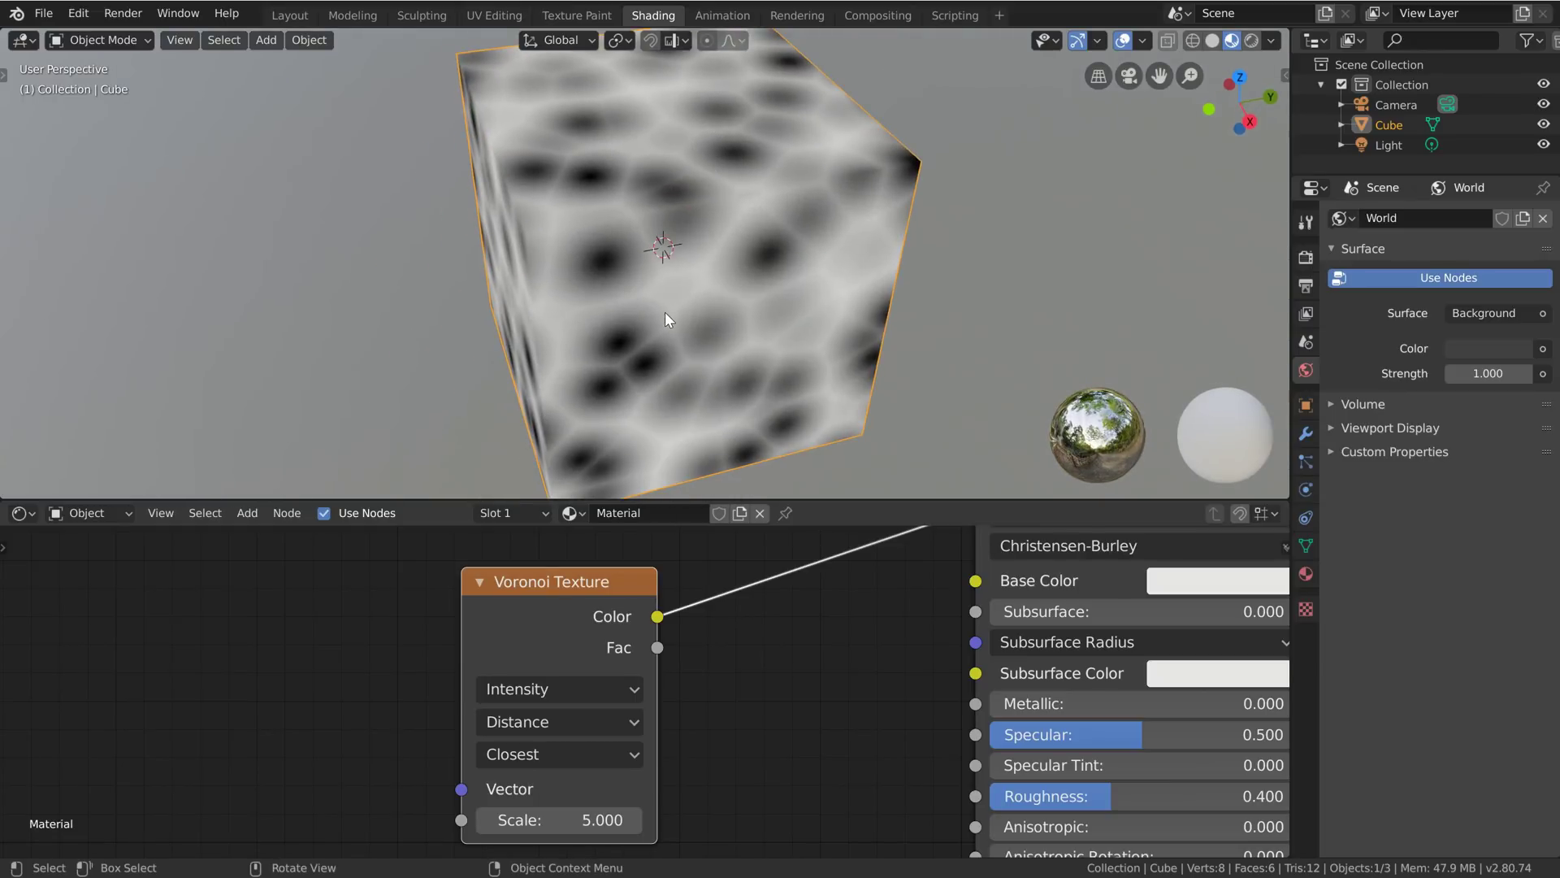
Step: Delete the cube, add a plane, and assign it the existing Voronoi Material
key("x")
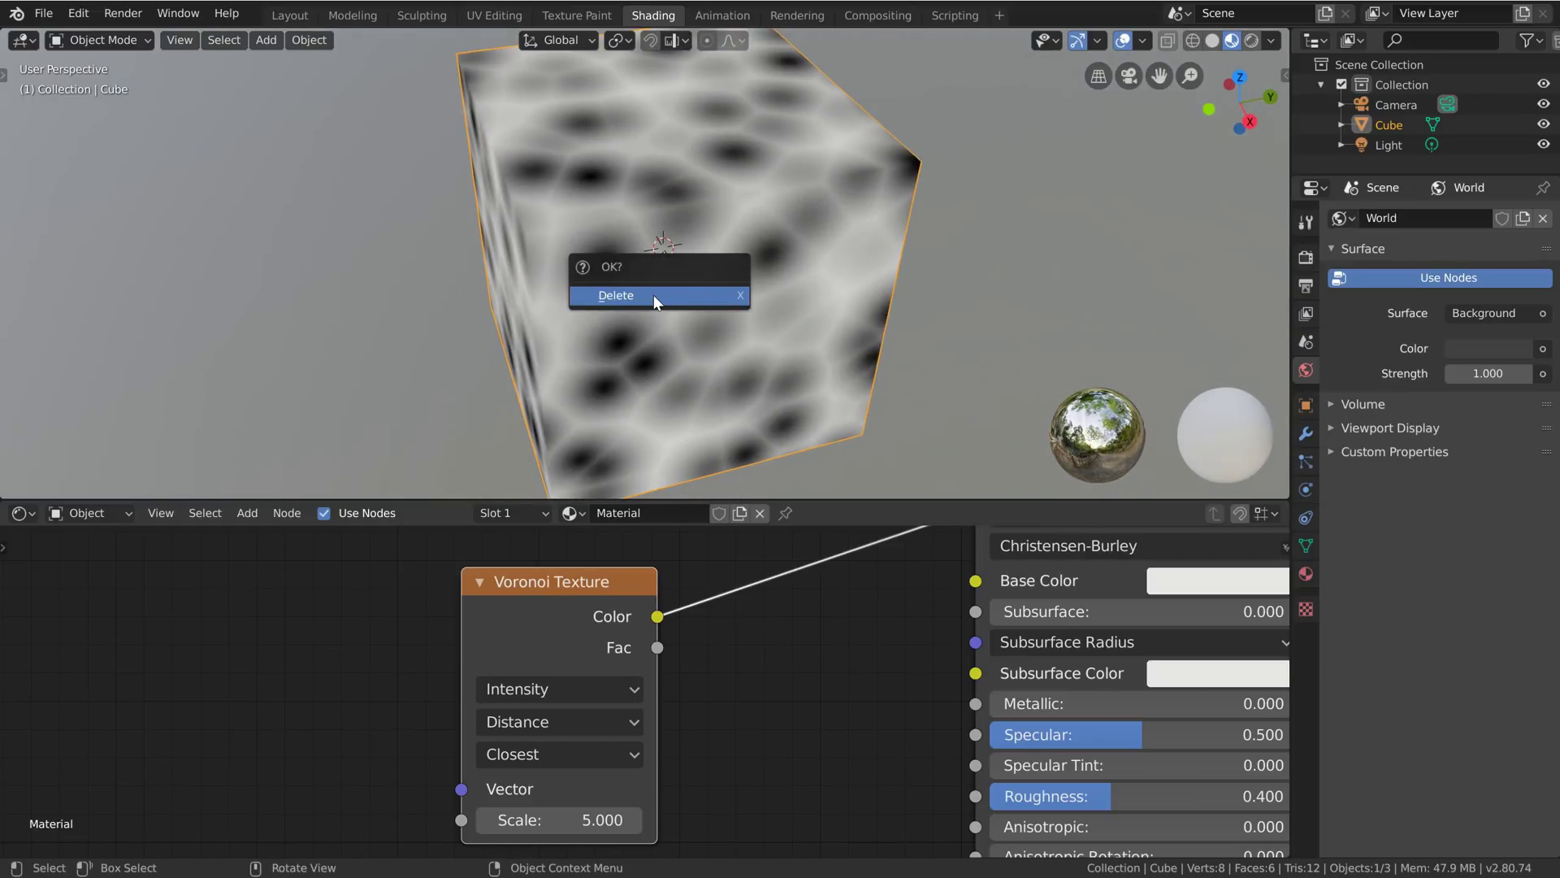
left_click(655, 295)
key("shift+a")
mouse_move(617, 300)
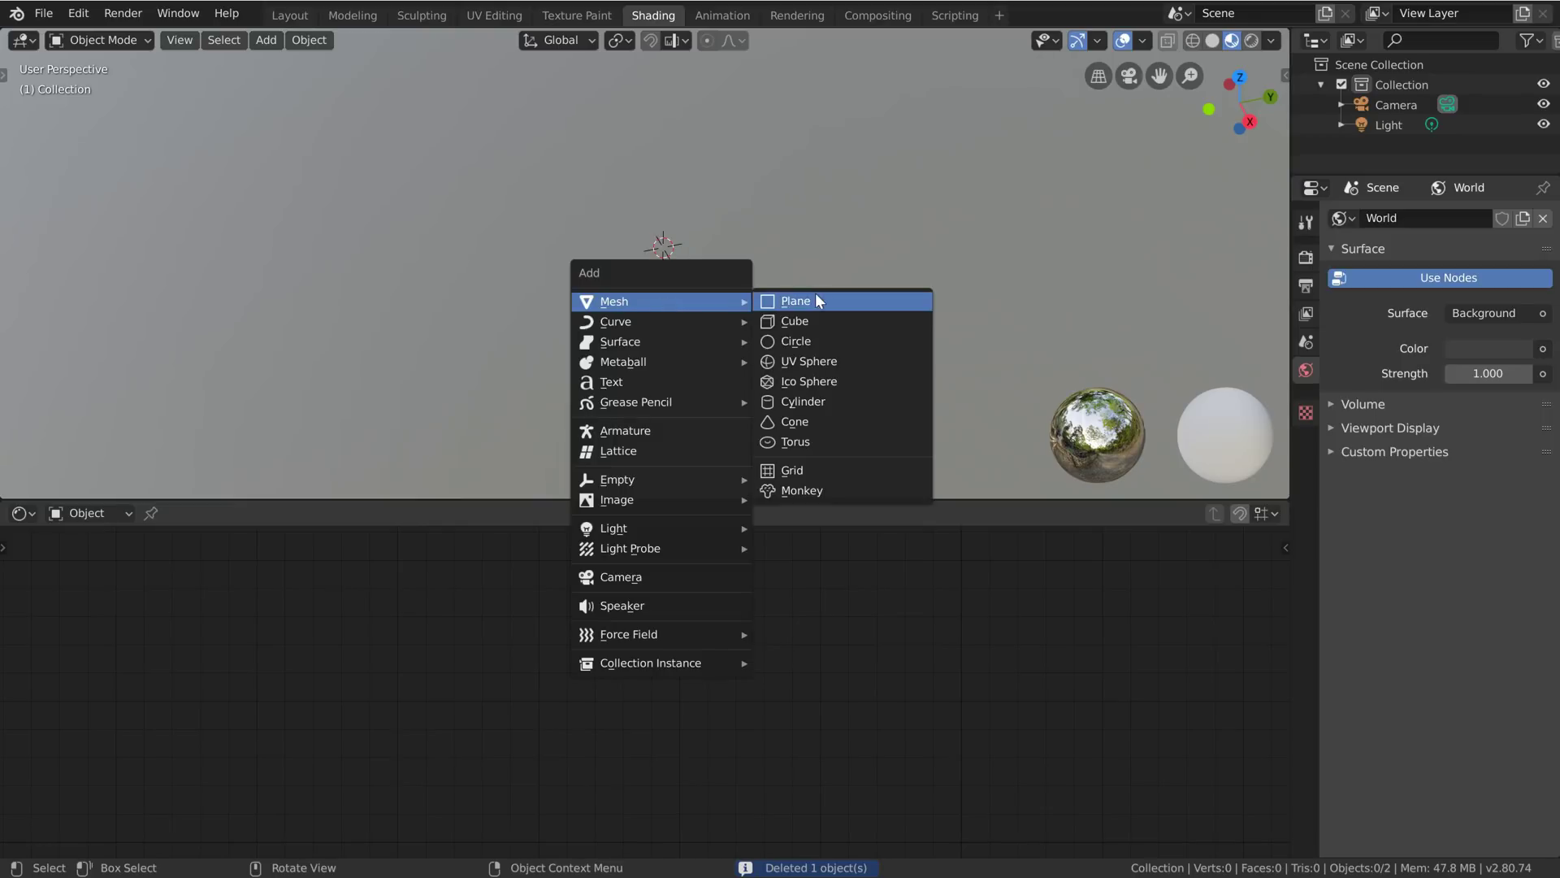
left_click(816, 294)
left_click(600, 513)
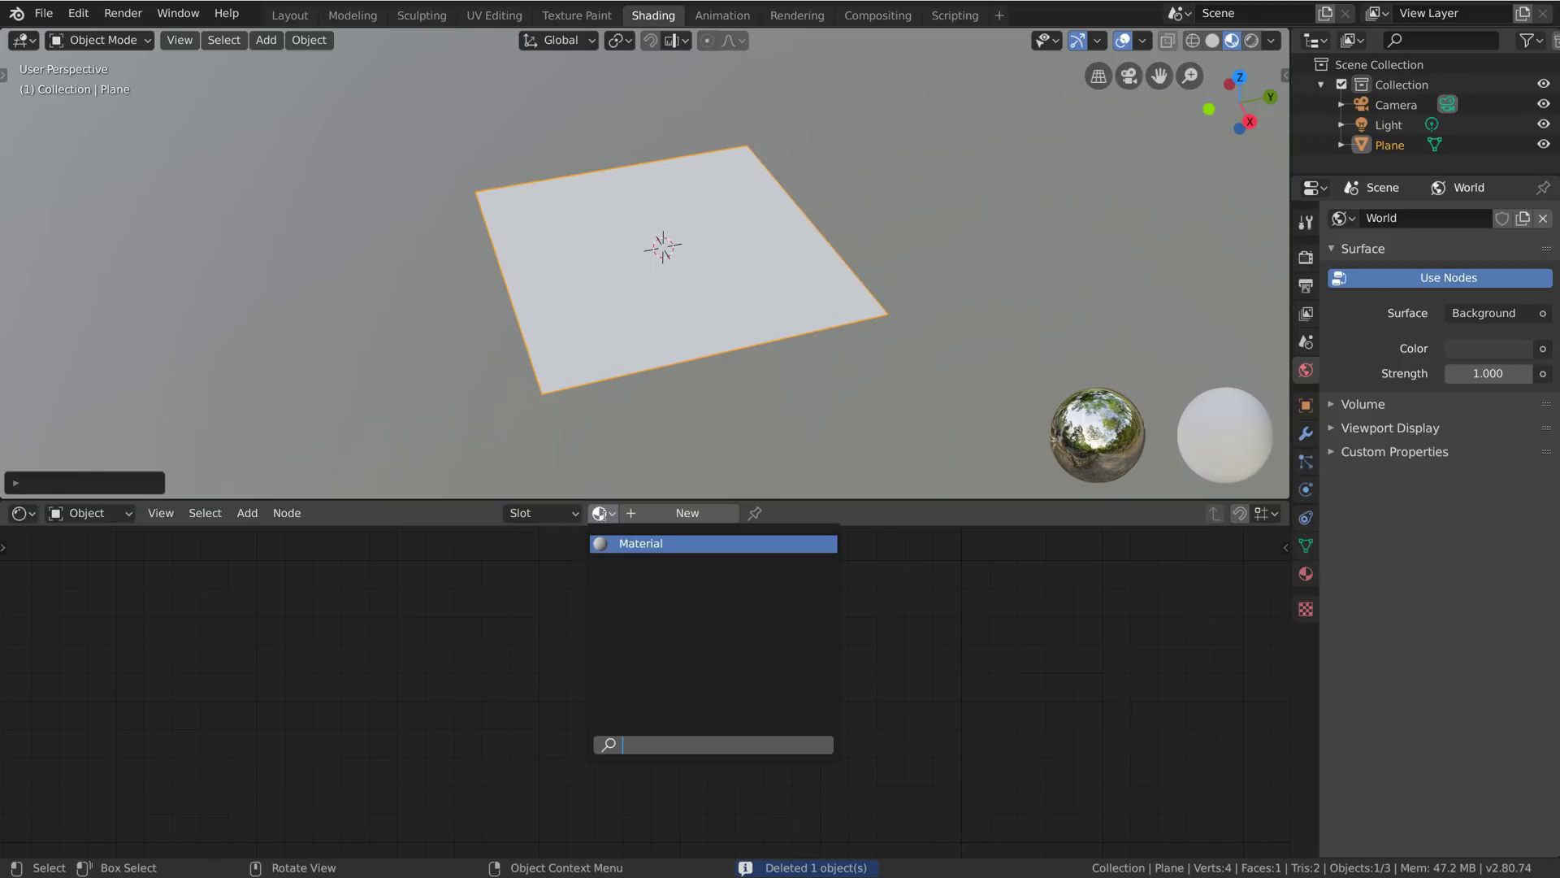
left_click(745, 543)
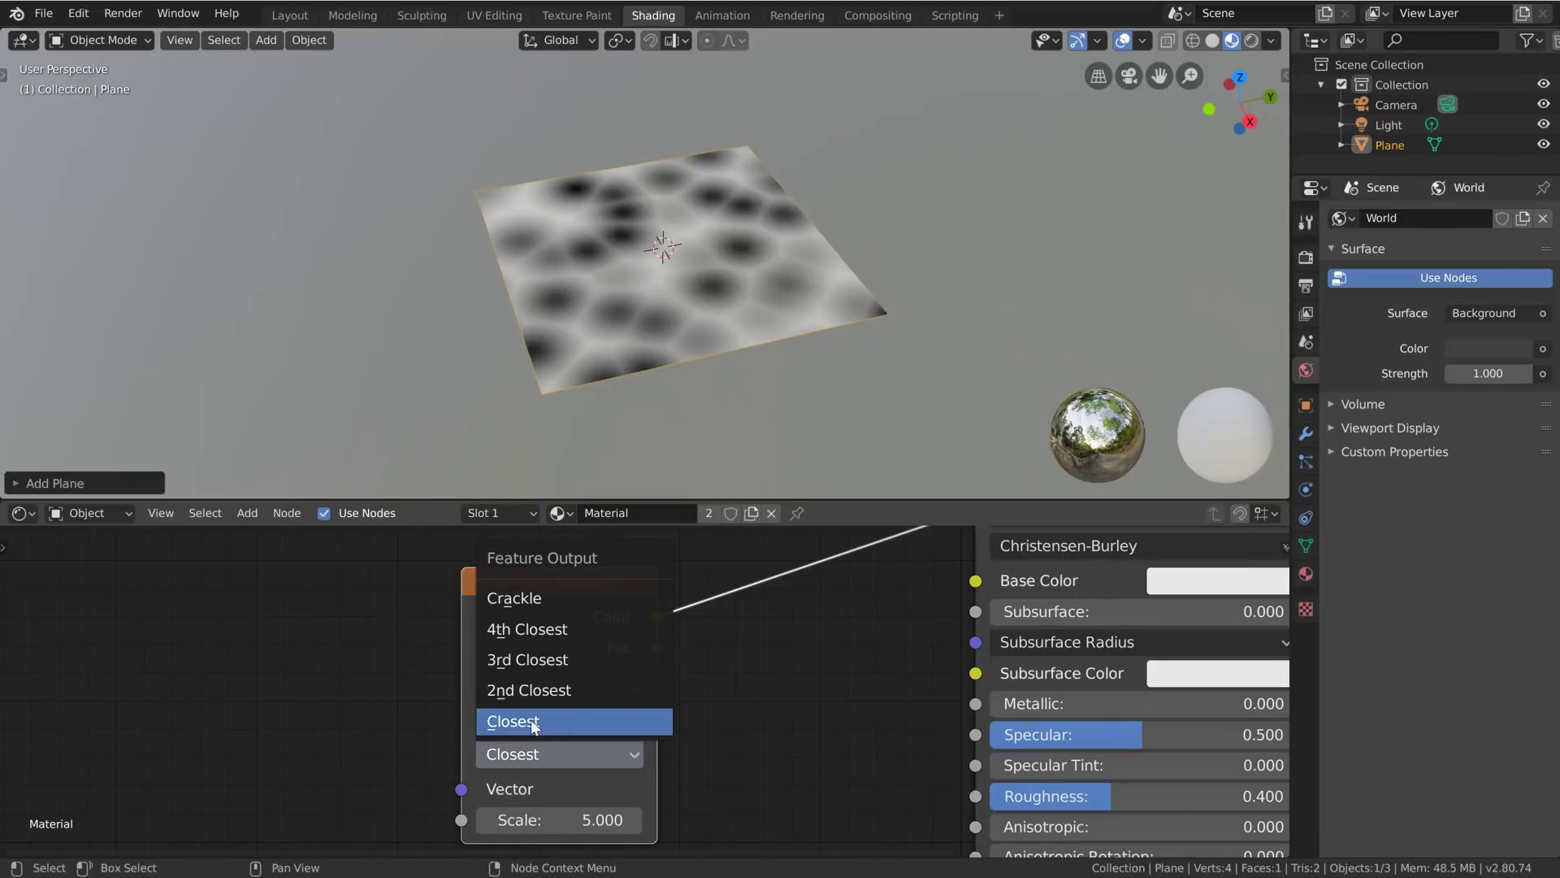
Step: Set the Voronoi feature to Crackle with a Scale of 25
left_click(540, 598)
left_click(570, 819)
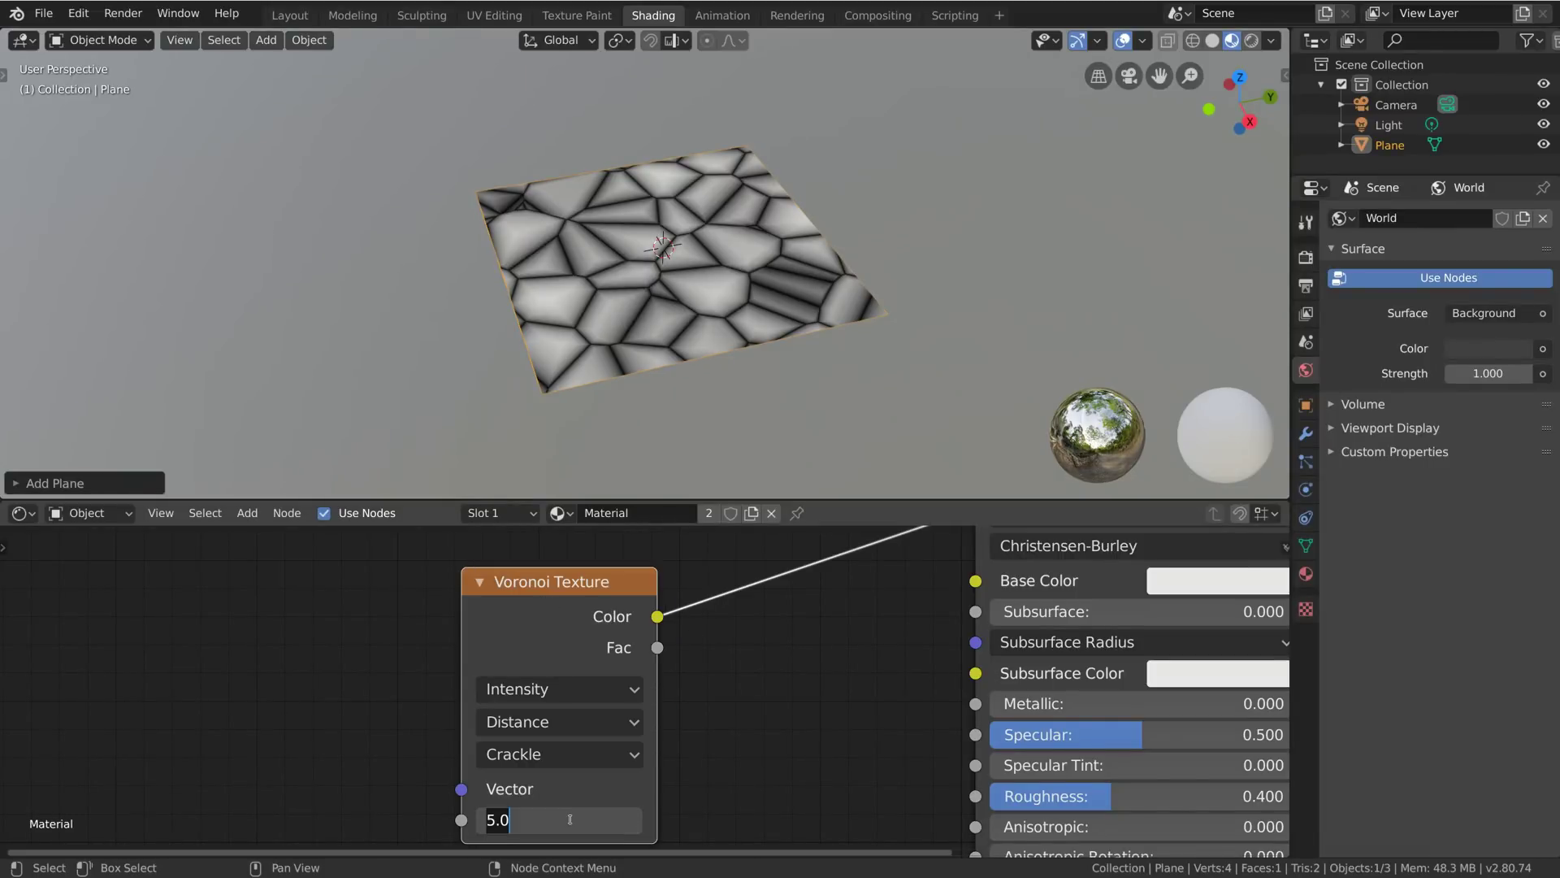
type("25")
key("Return")
middle_click_drag(723, 266, 706, 314)
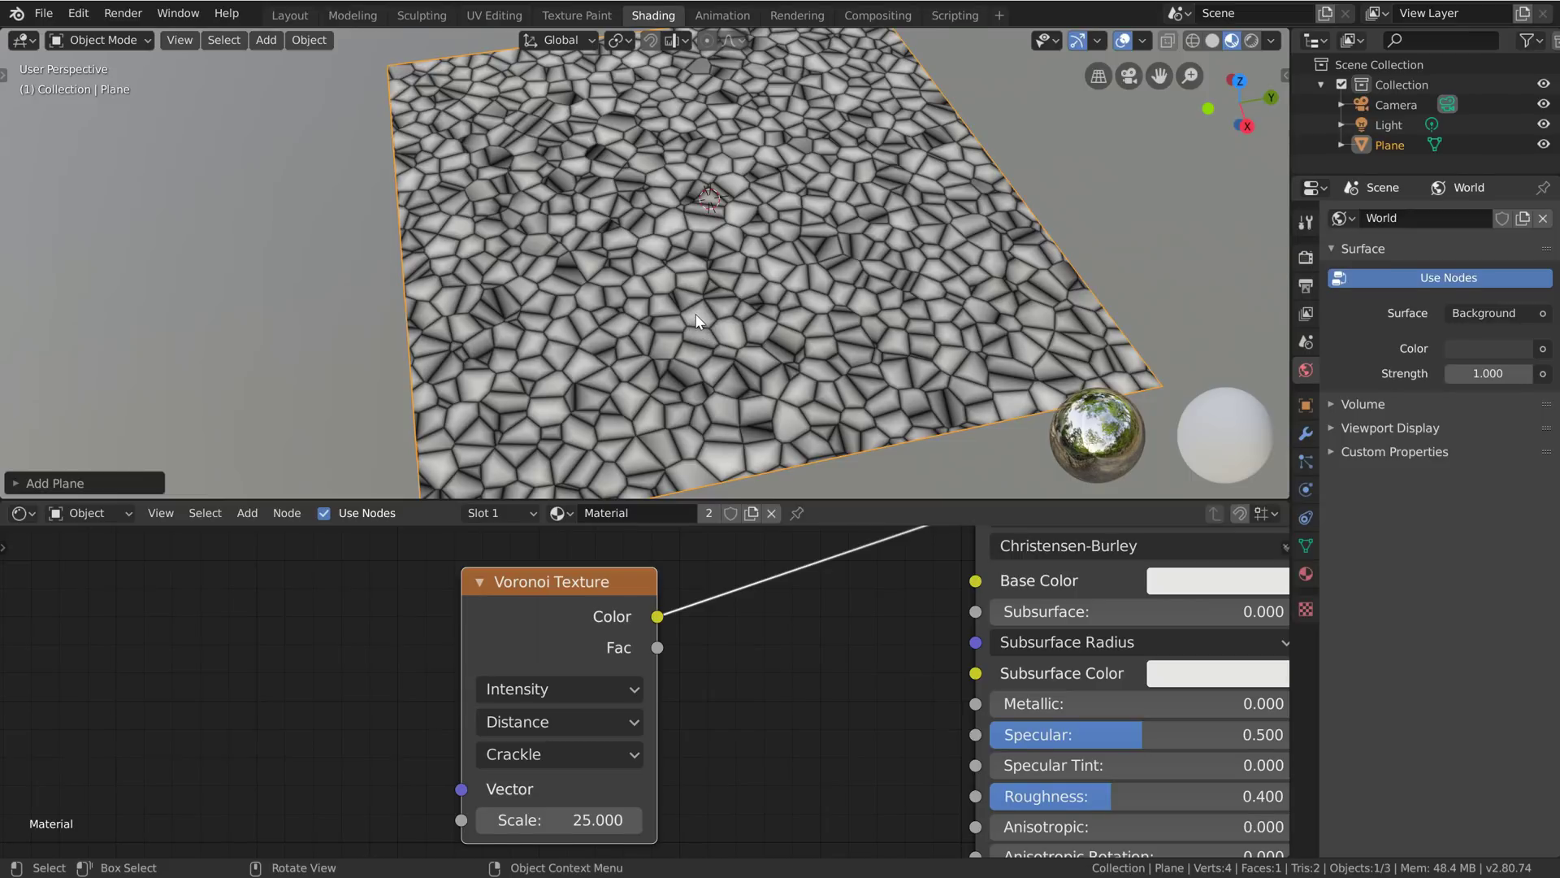
Step: Add a Texture Coordinate node and connect its Generated output to the Voronoi Vector input
scroll(597, 621, "down", 1)
middle_click_drag(395, 683, 493, 663)
mouse_move(628, 762)
left_mouse_down()
mouse_move(550, 697)
mouse_move(632, 759)
left_mouse_up()
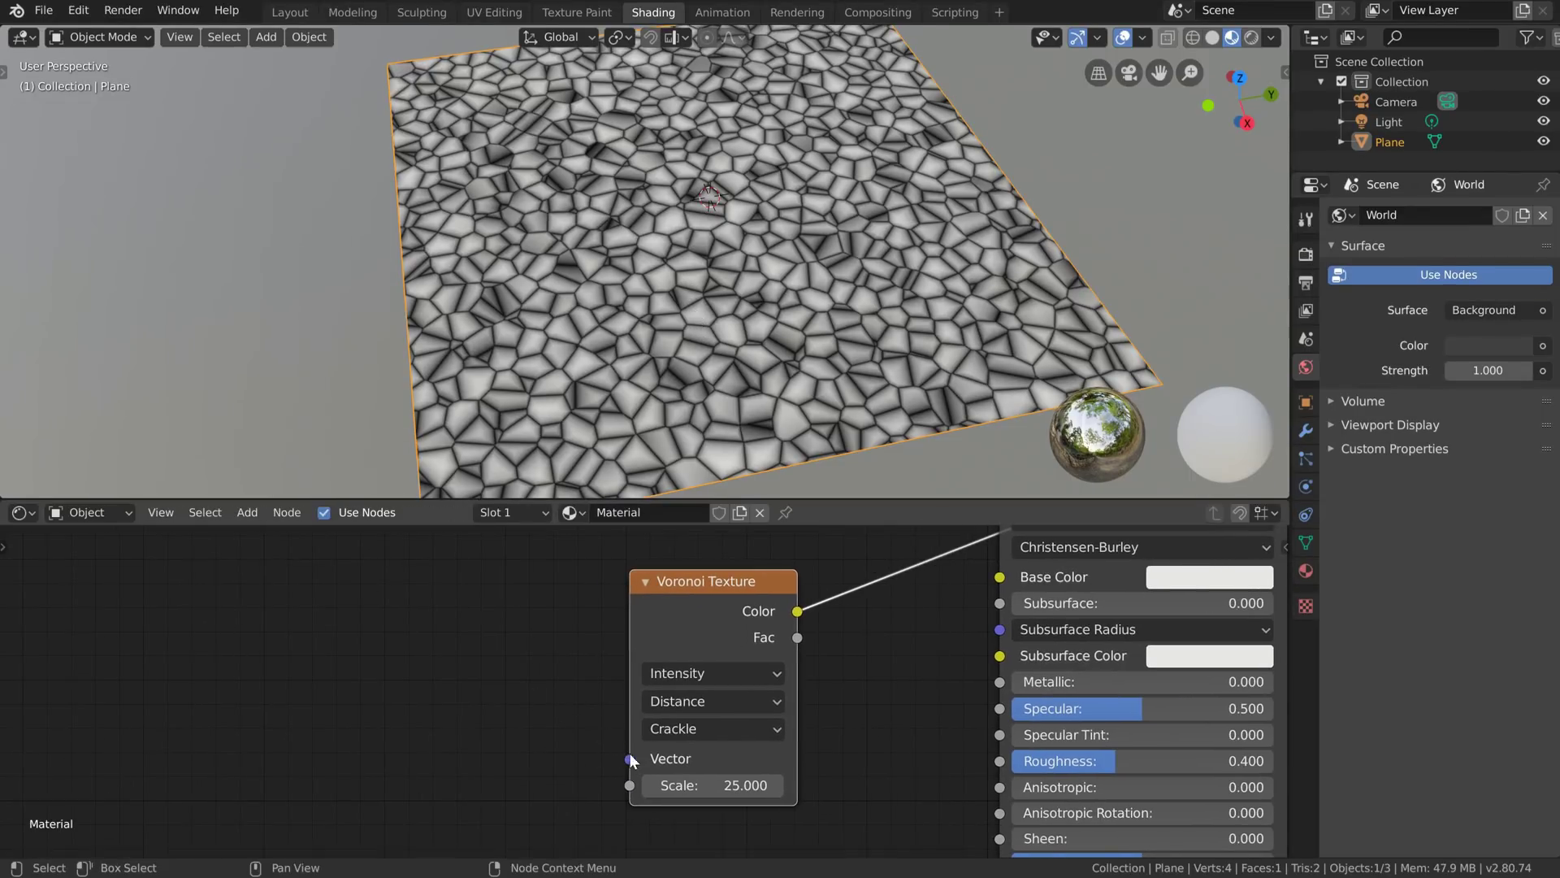
key("shift+a")
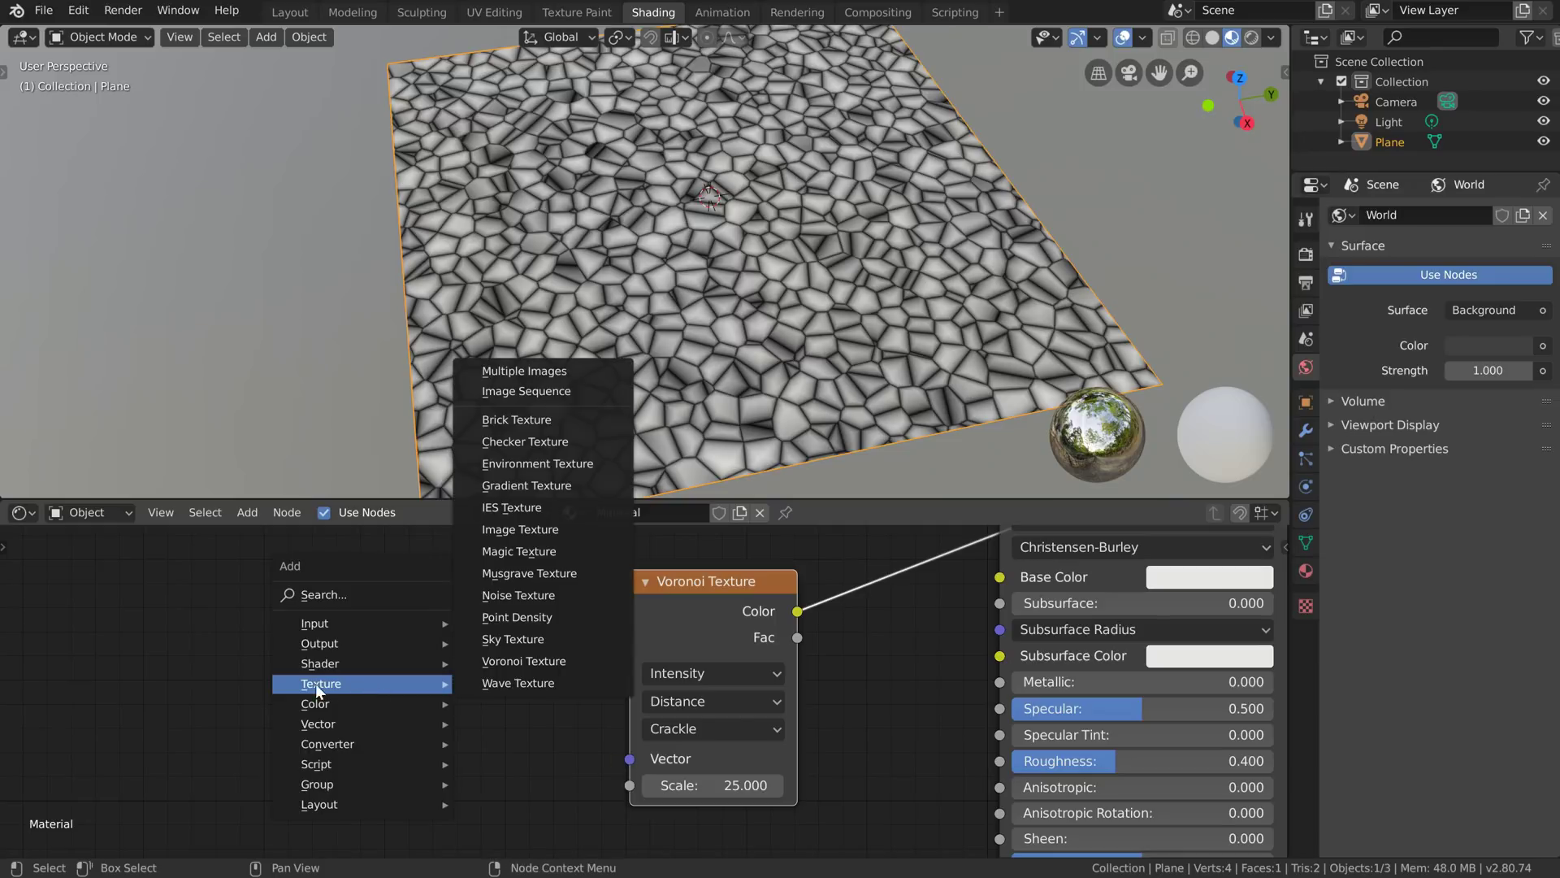
mouse_move(329, 624)
left_click(523, 559)
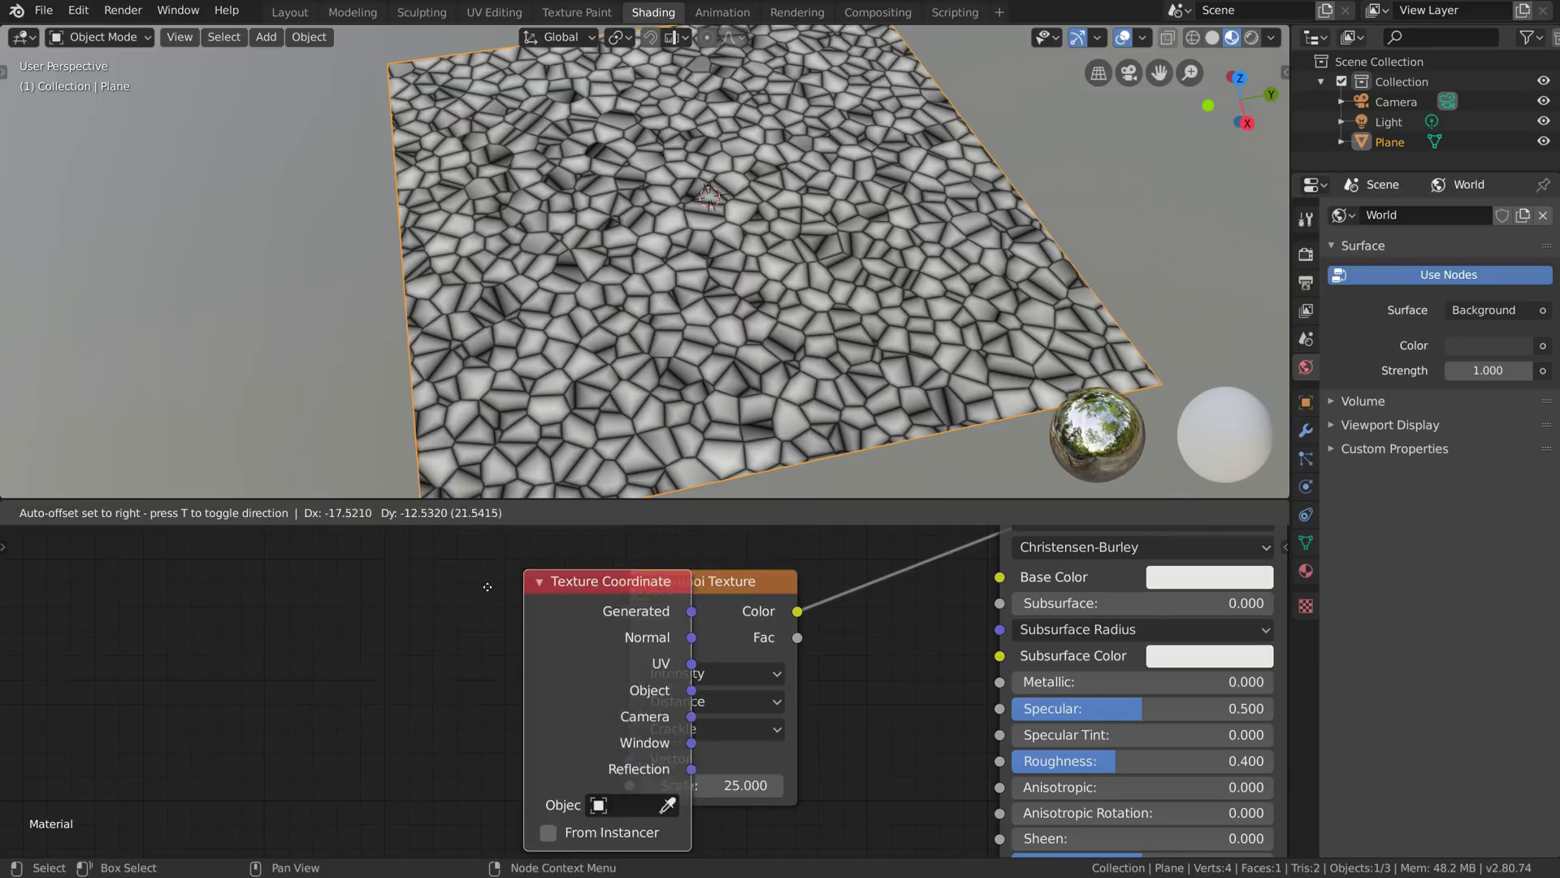
left_click(327, 600)
left_click_drag(314, 598, 632, 766)
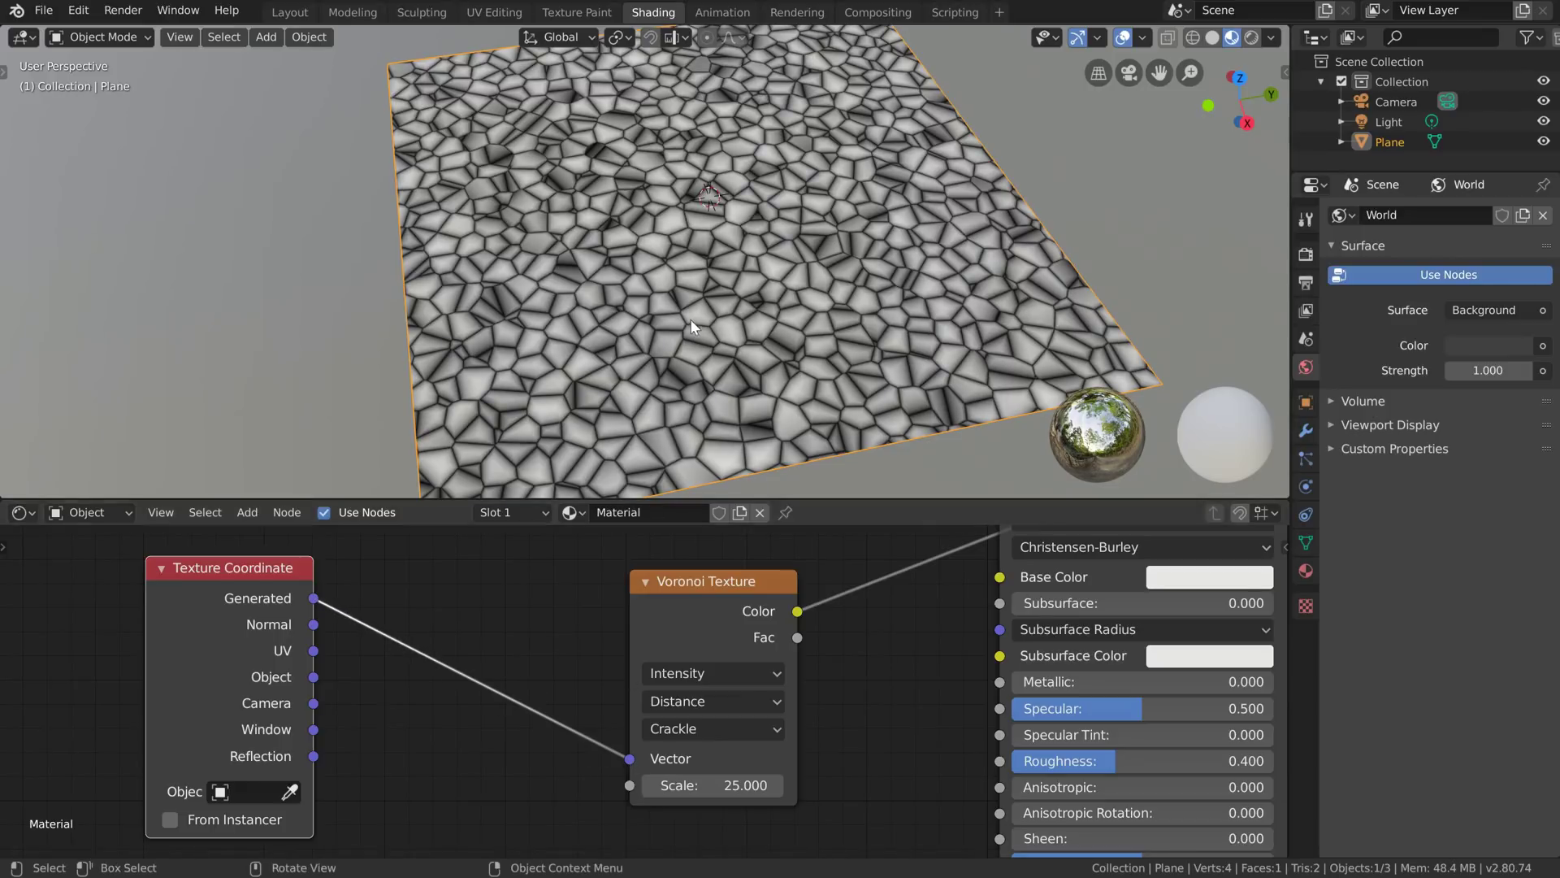
scroll(582, 706, "down", 2)
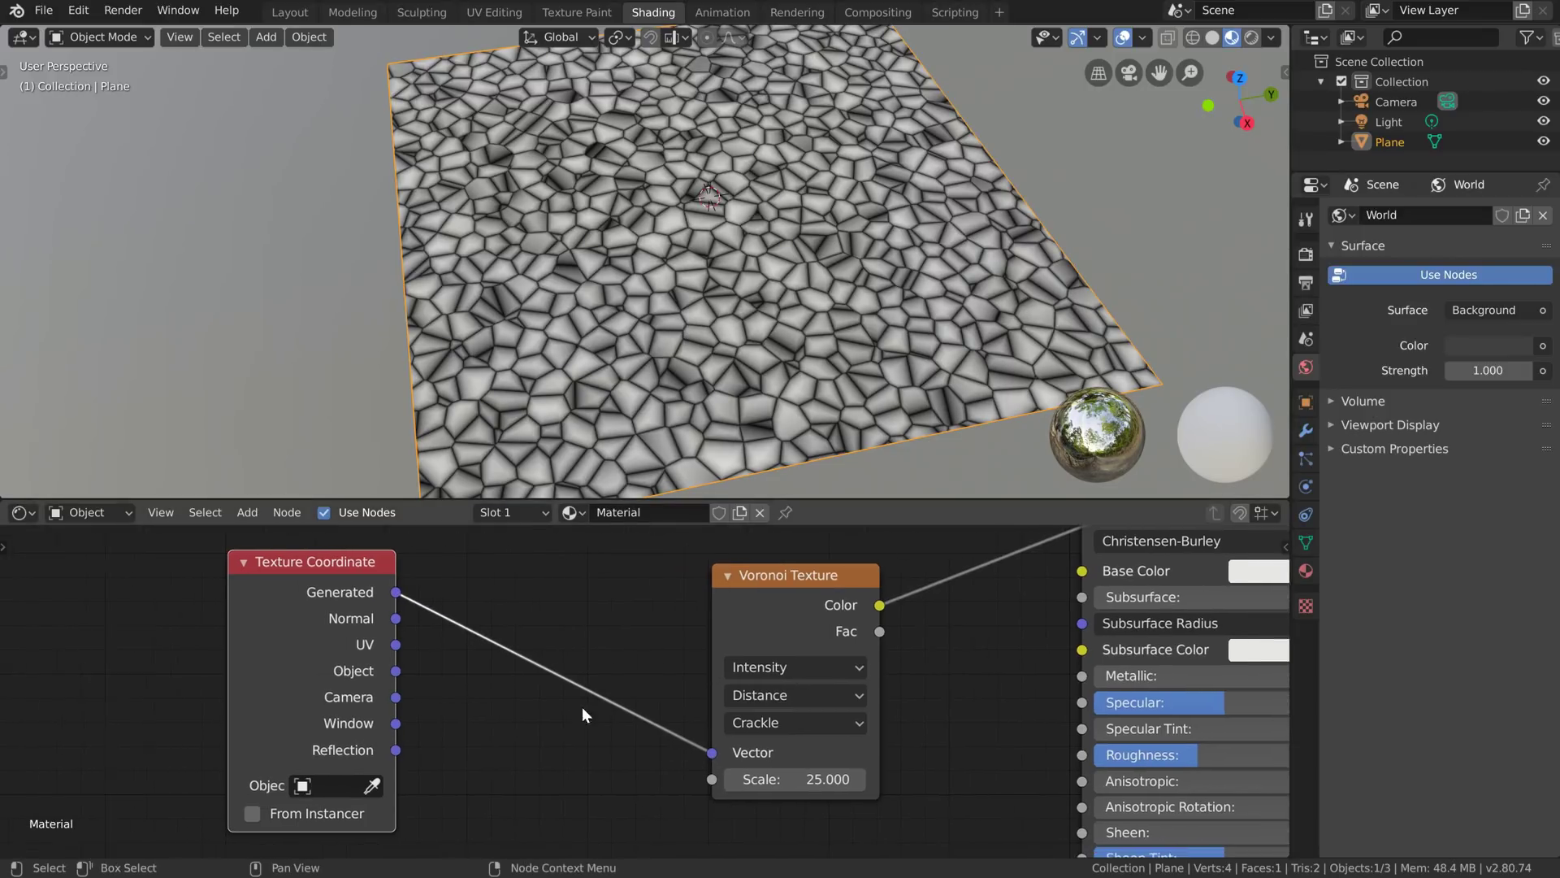
left_click_drag(396, 662, 203, 666)
Step: Add a Noise Texture node below the Texture Coordinate node
key("shift+a")
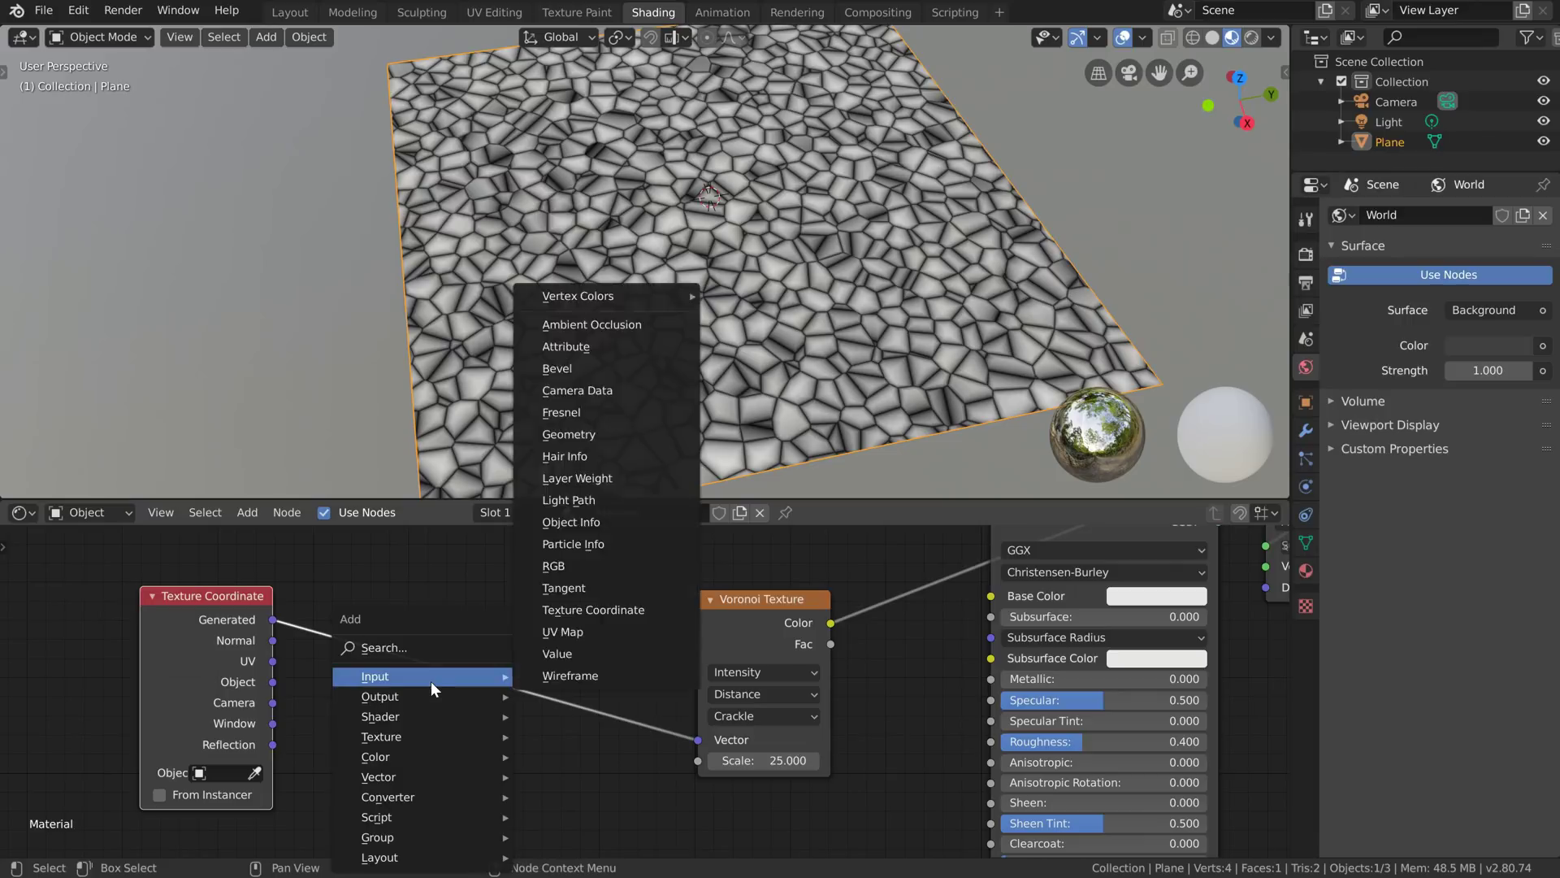
mouse_move(403, 735)
key("Escape")
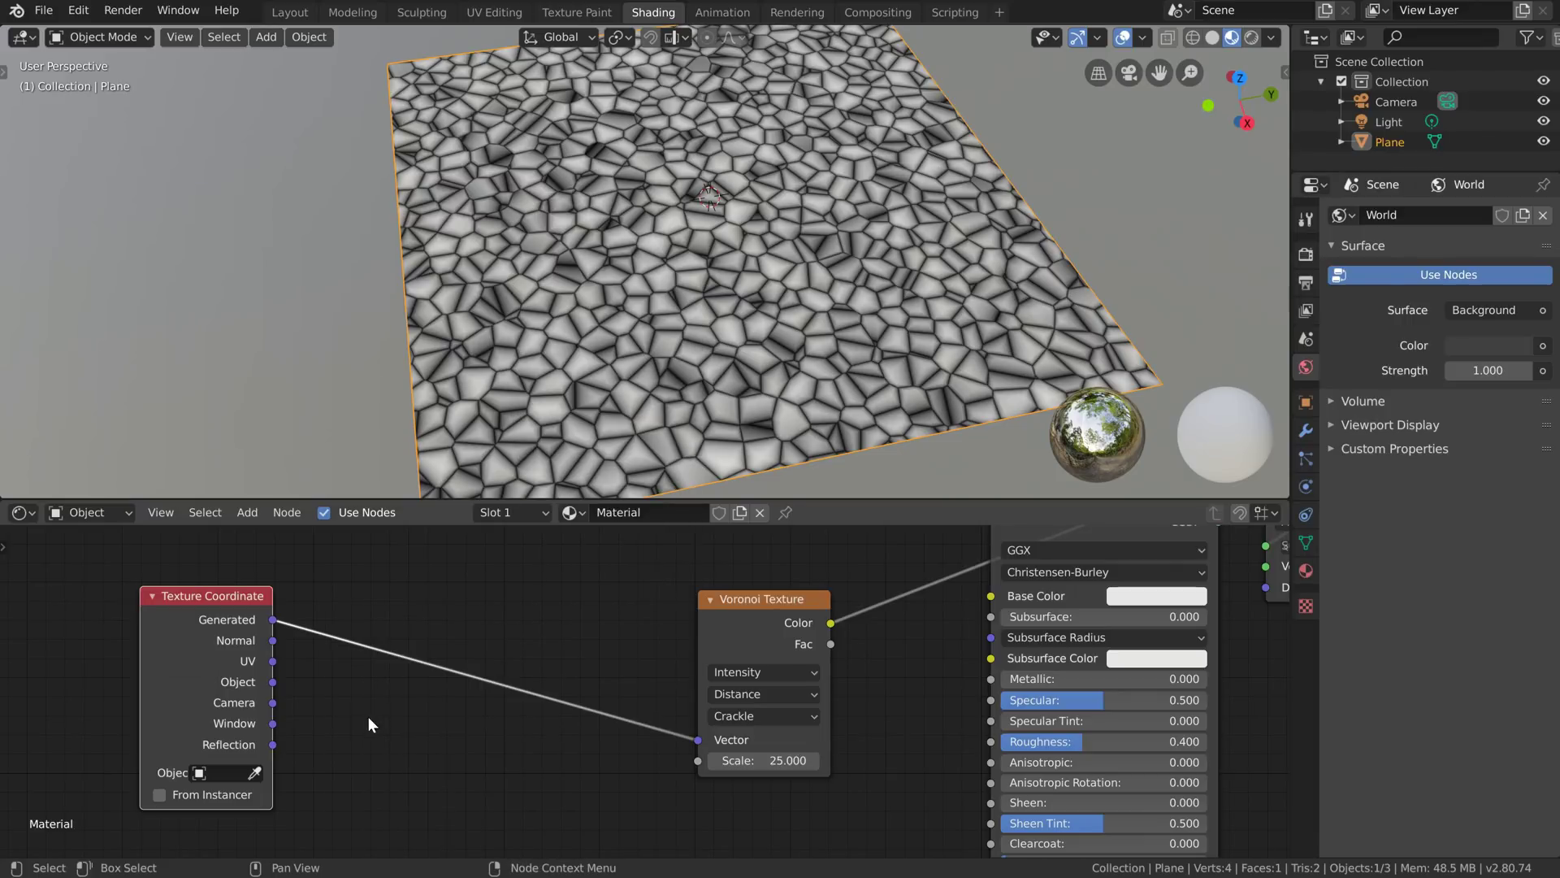
key("shift+a")
mouse_move(327, 737)
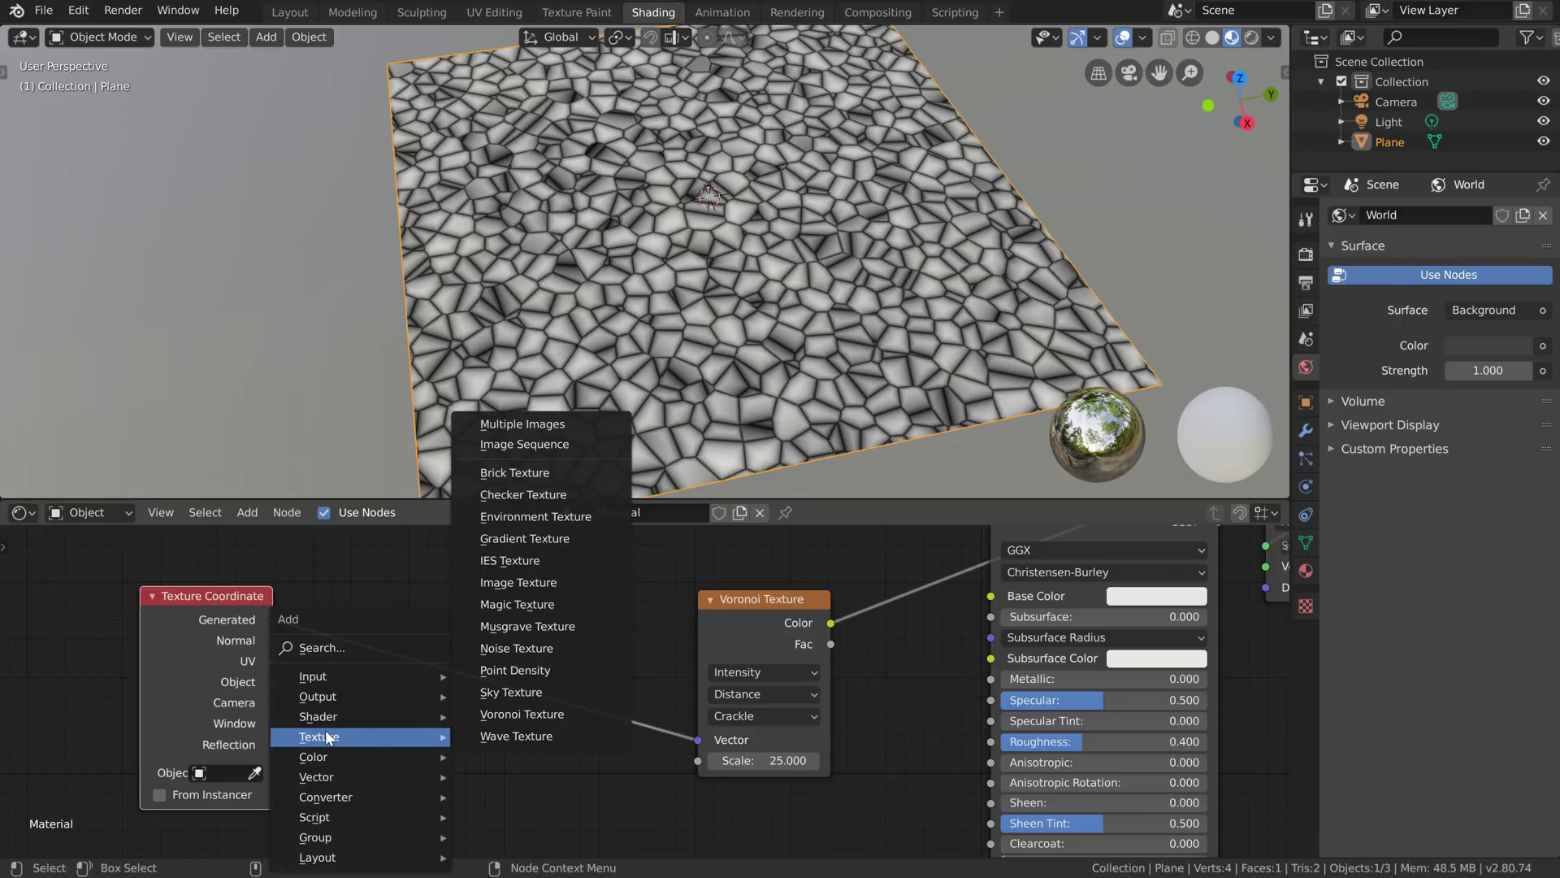
left_click(517, 647)
left_click(324, 729)
middle_click_drag(507, 761, 414, 705)
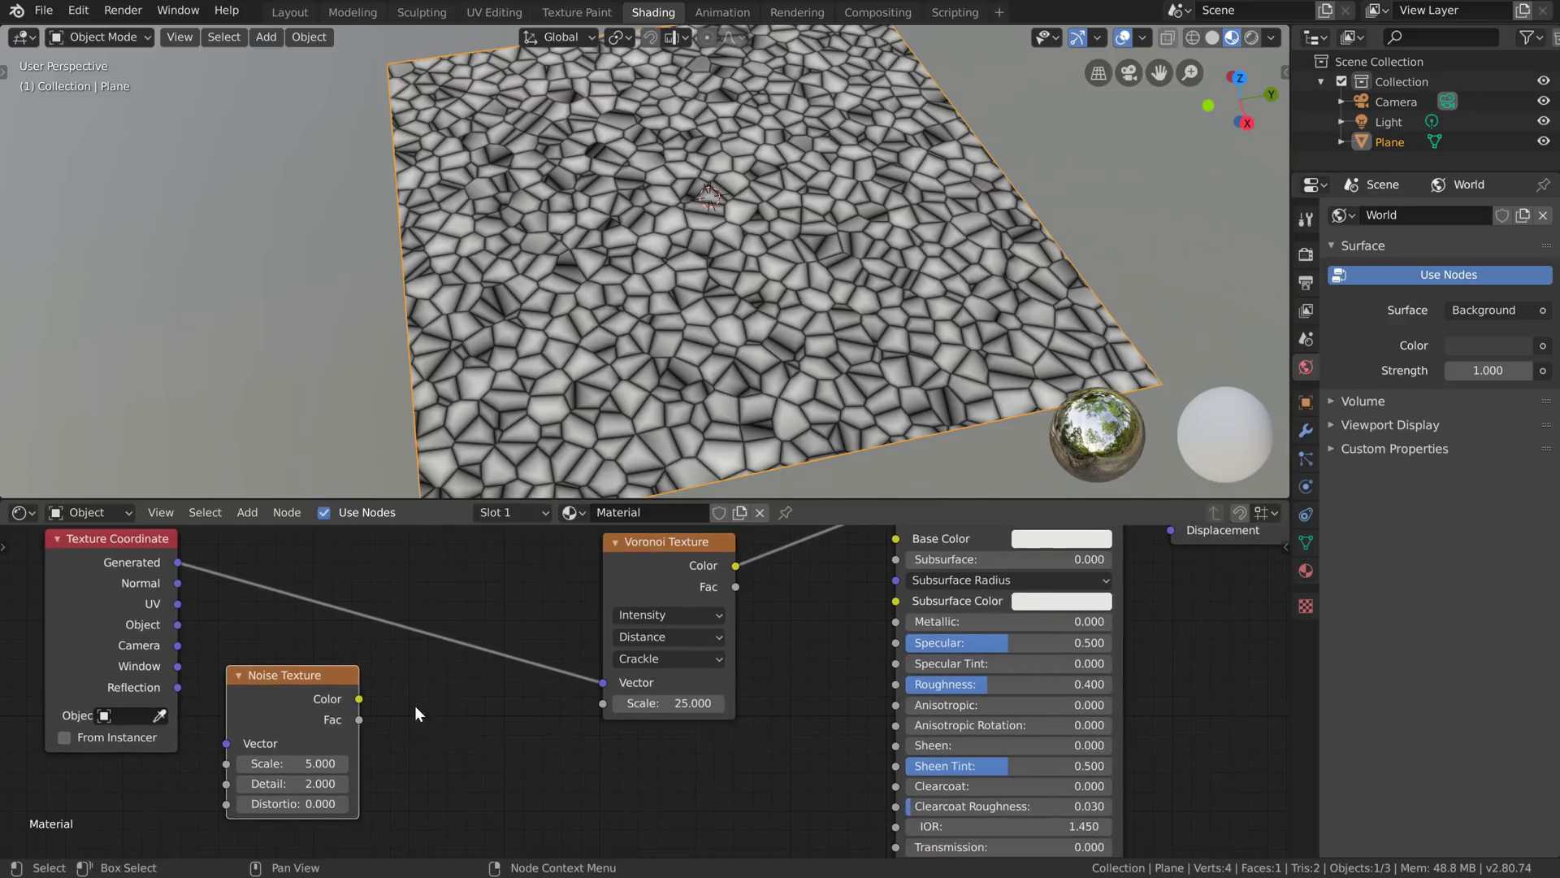
Step: Splice a MixRGB node set to Add, factor 0, into the Generated-to-Voronoi link
key("shift+a")
mouse_move(408, 730)
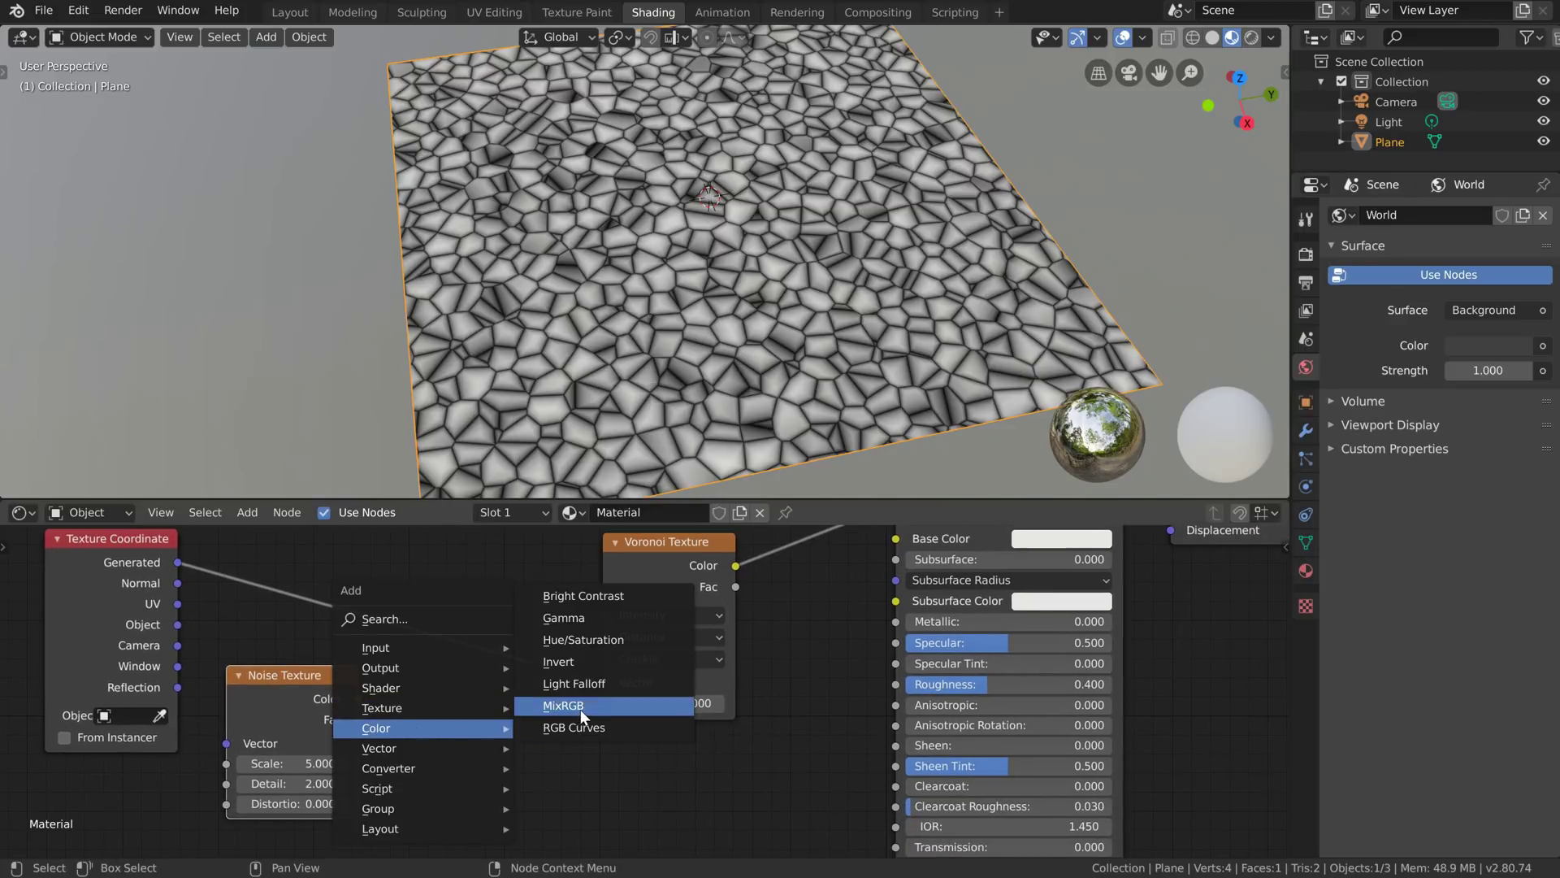
left_click(580, 709)
left_click(393, 576)
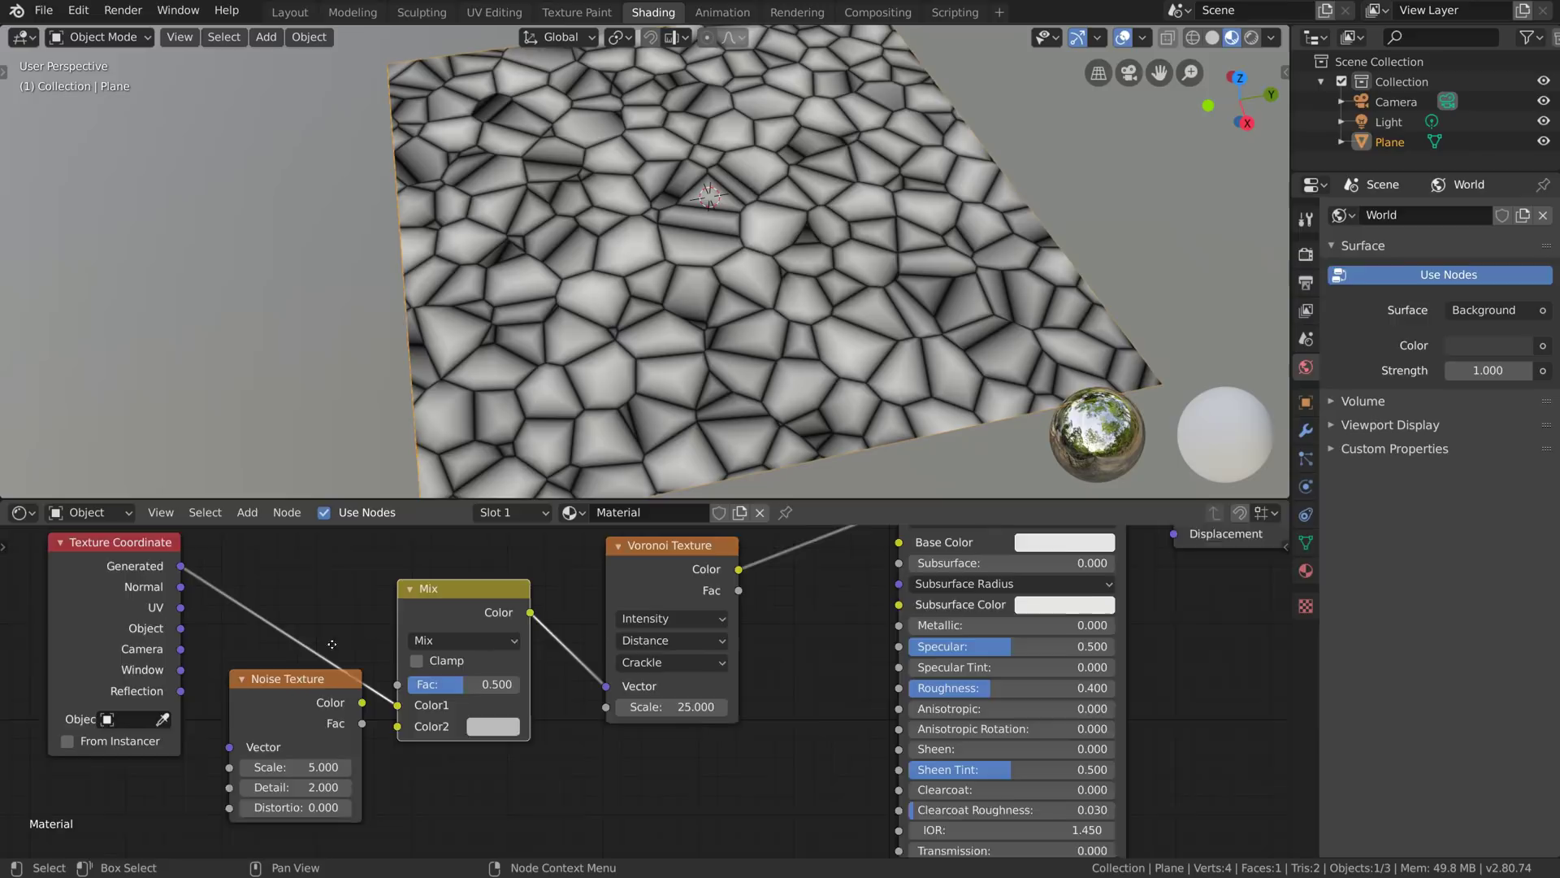
middle_click_drag(413, 658, 479, 672)
left_click(484, 653)
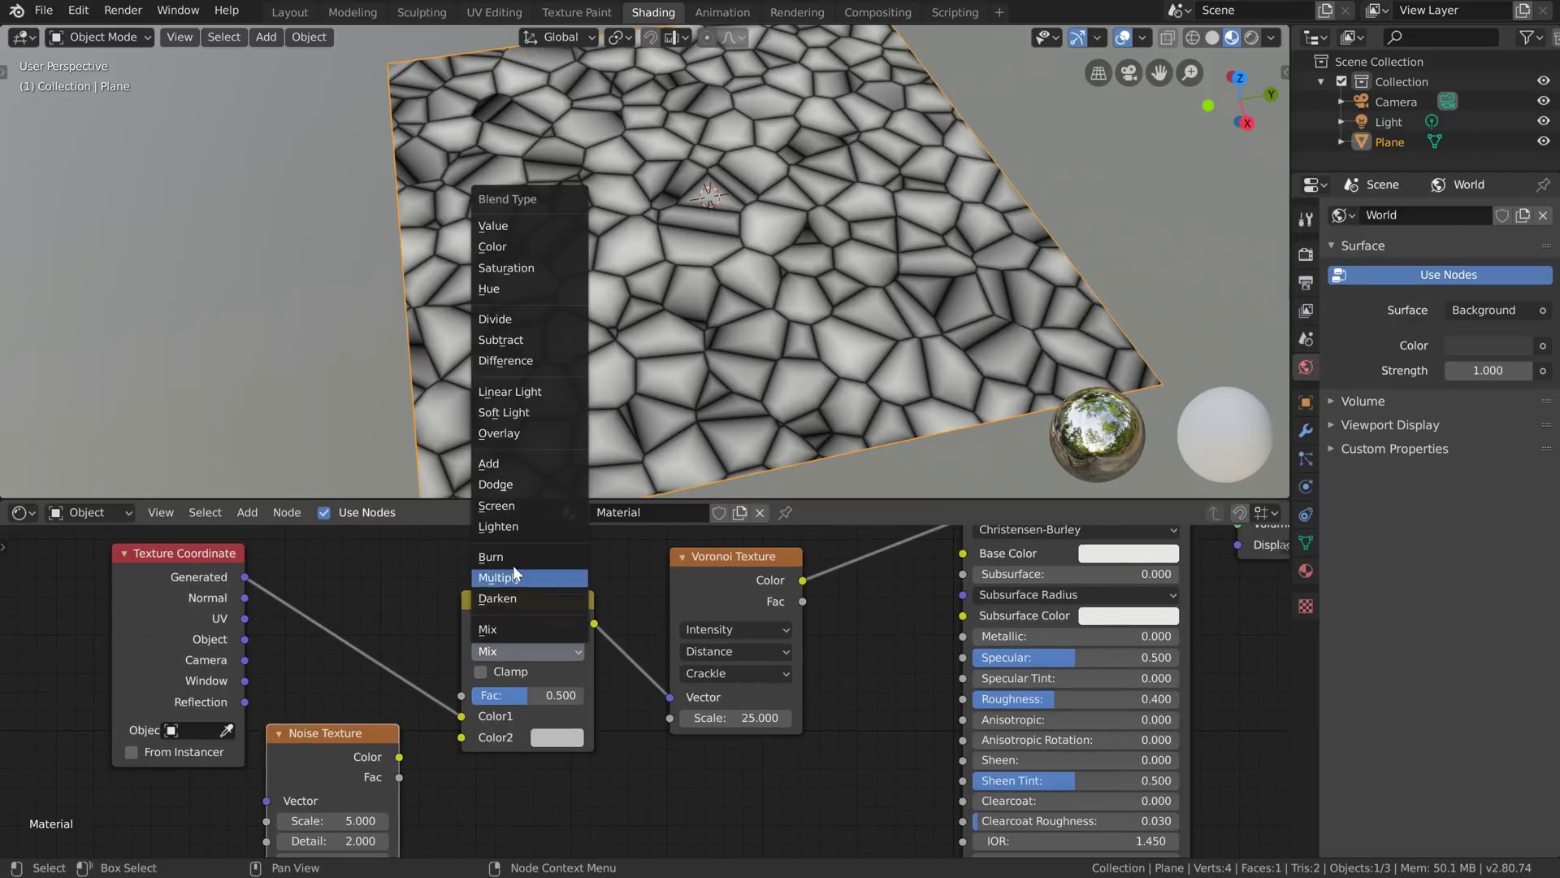
left_click(505, 484)
left_click_drag(553, 695, 413, 677)
left_click_drag(212, 587, 112, 600)
Step: Feed Generated into the Noise Texture, its Color into Color2, and set noise Scale 25
left_click(504, 614)
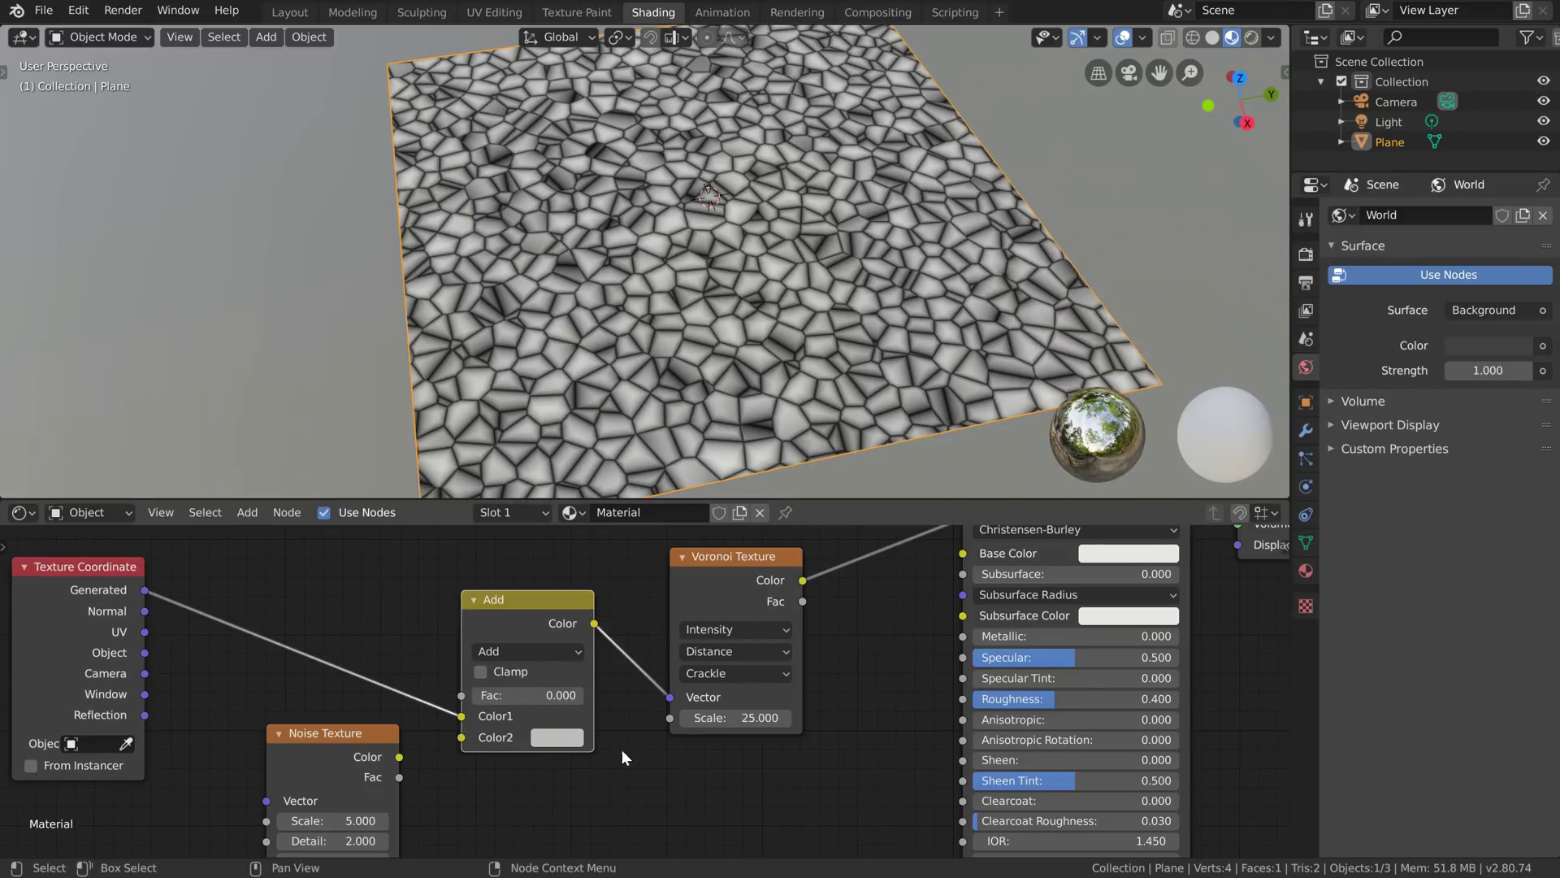
middle_click_drag(624, 758, 707, 728)
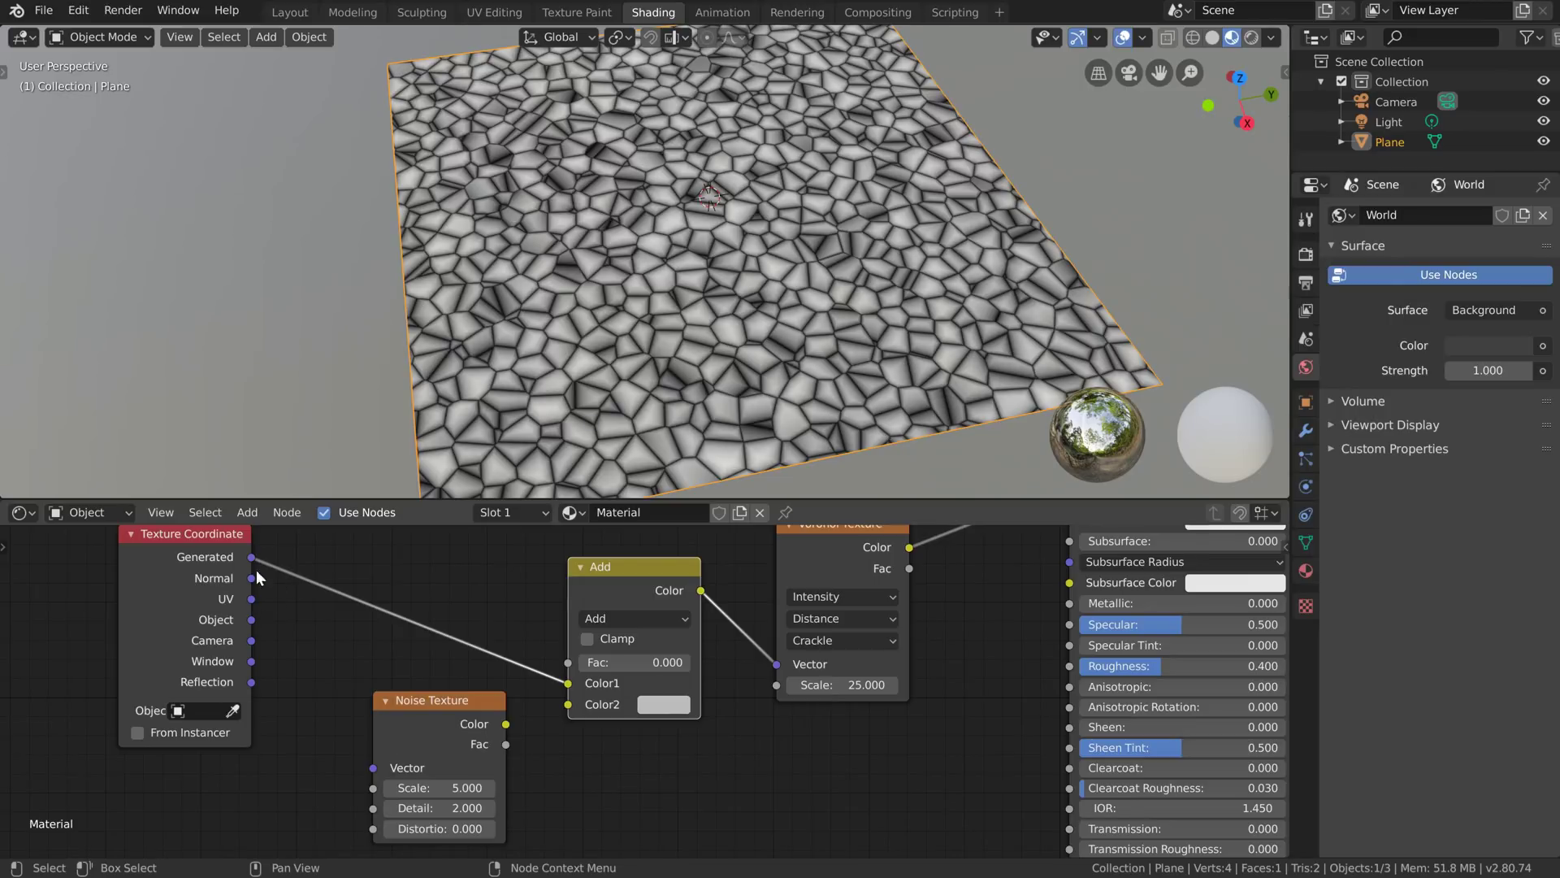
left_click_drag(252, 557, 373, 768)
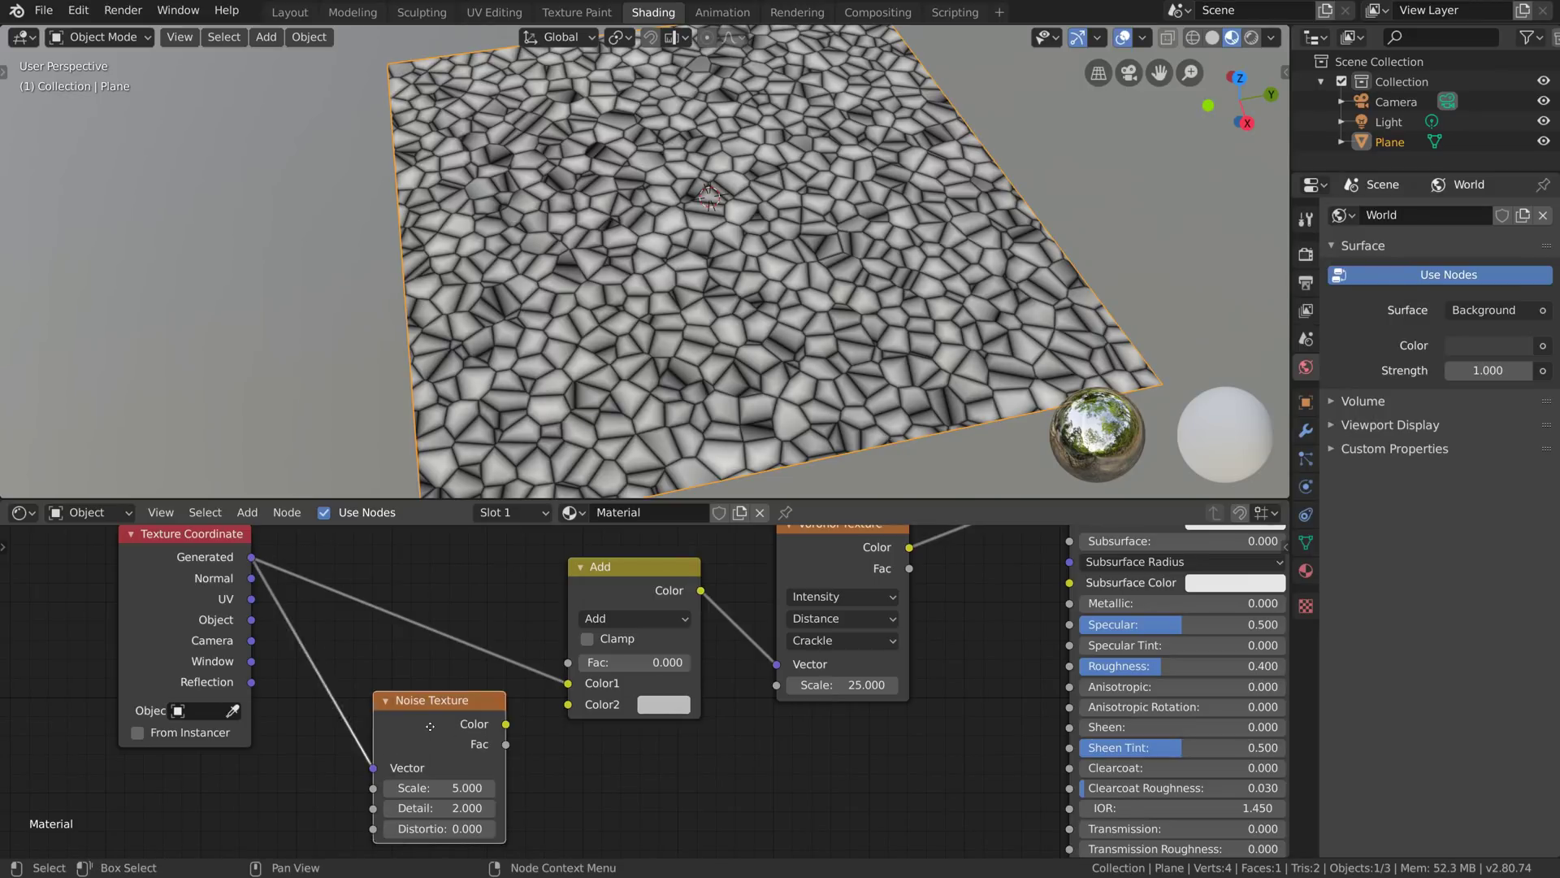
left_click_drag(429, 726, 568, 704)
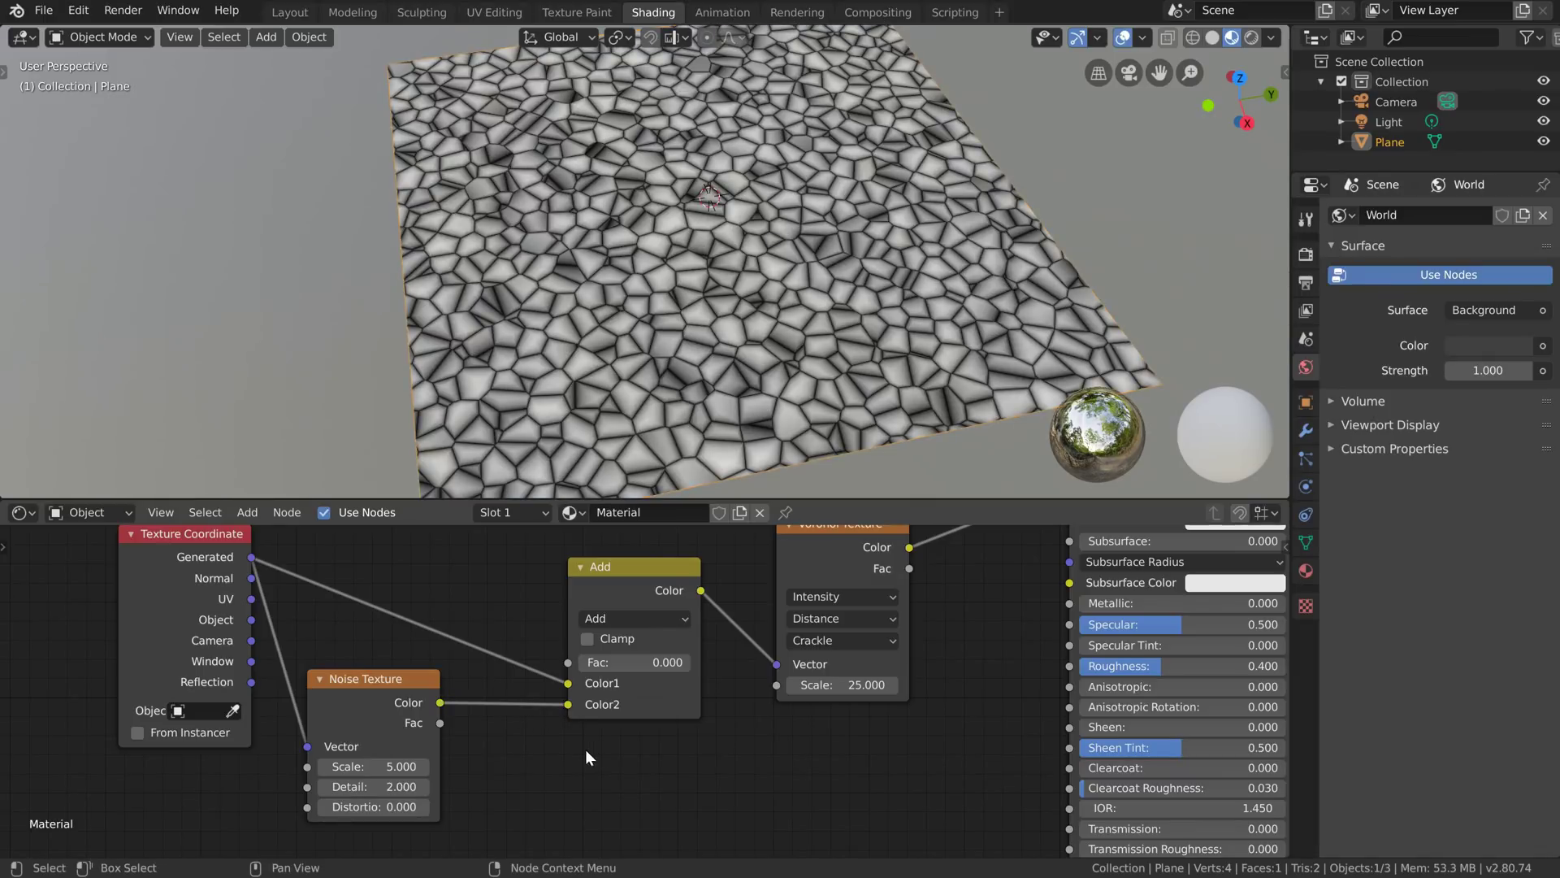
left_click(372, 765)
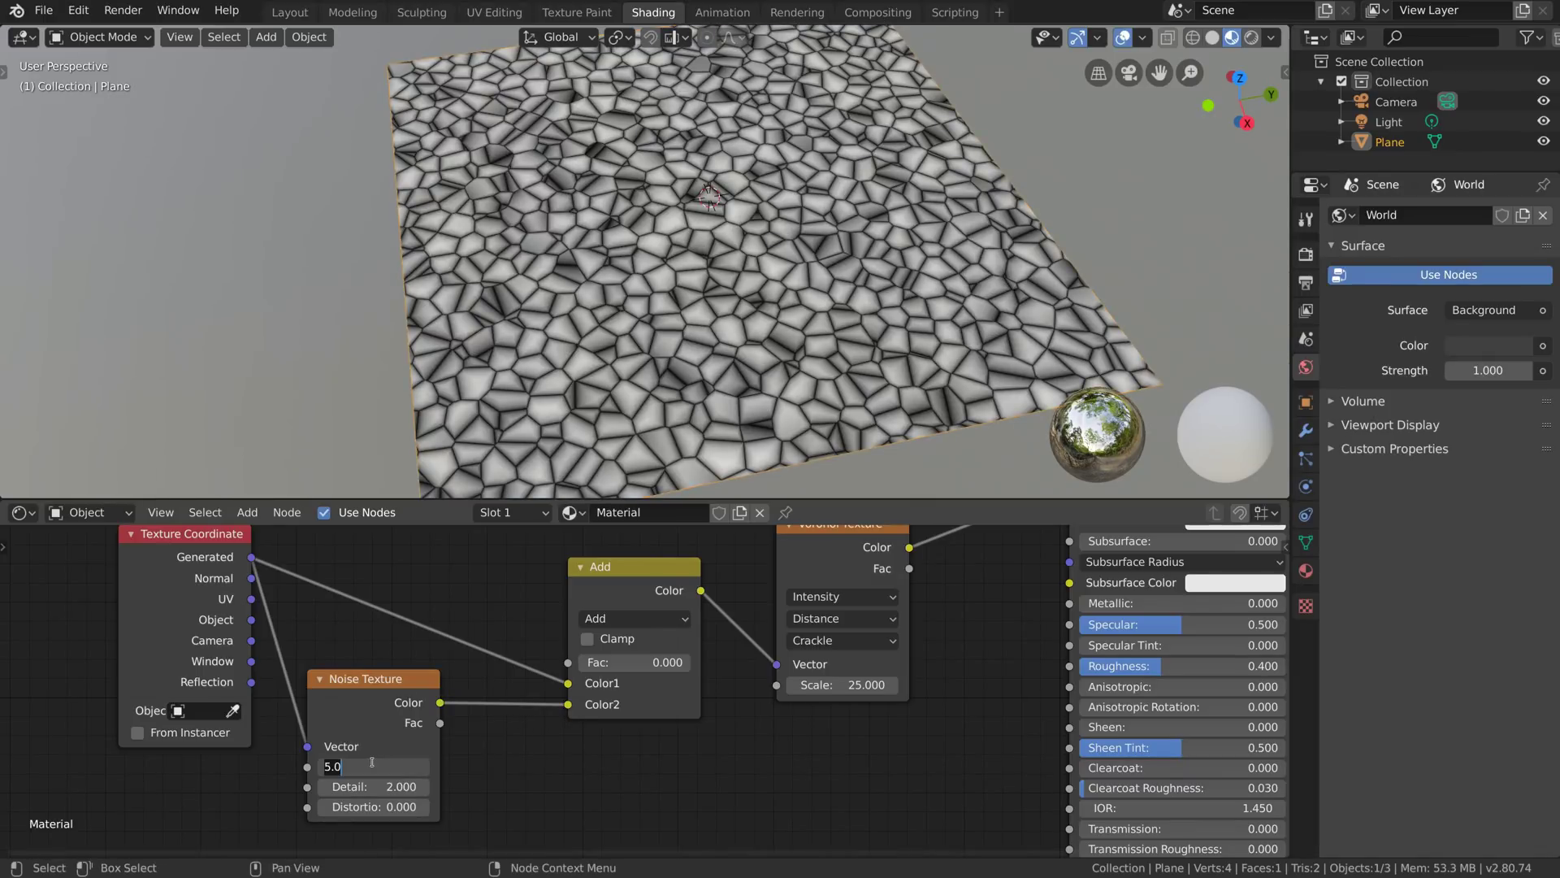
type("25")
key("Return")
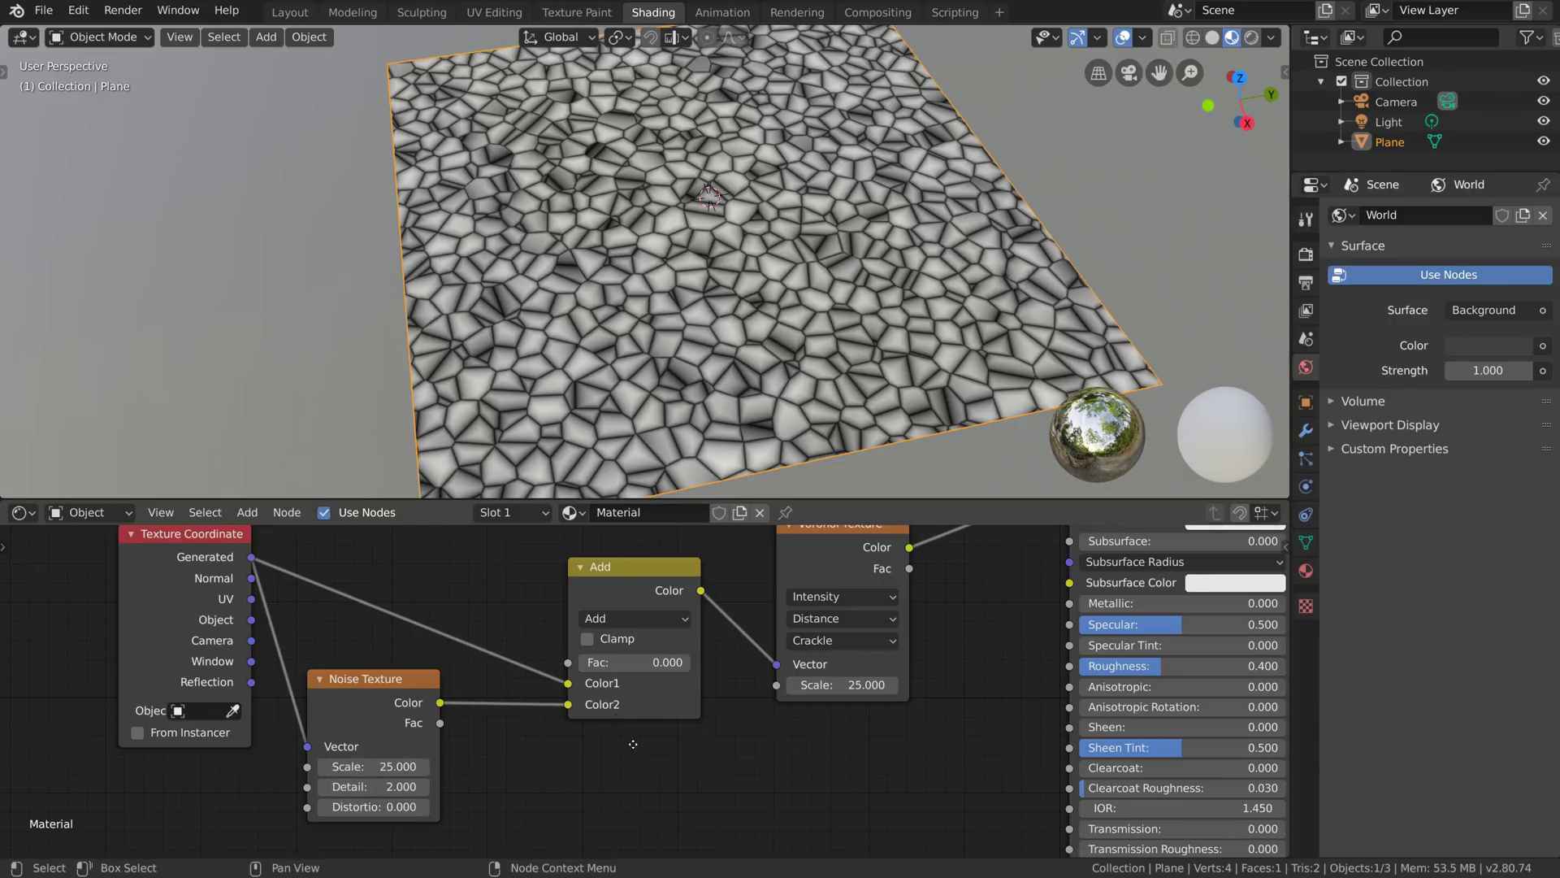
Step: Set the Add factor to 0.019 and inspect the distorted plane
scroll(633, 744, "up", 3)
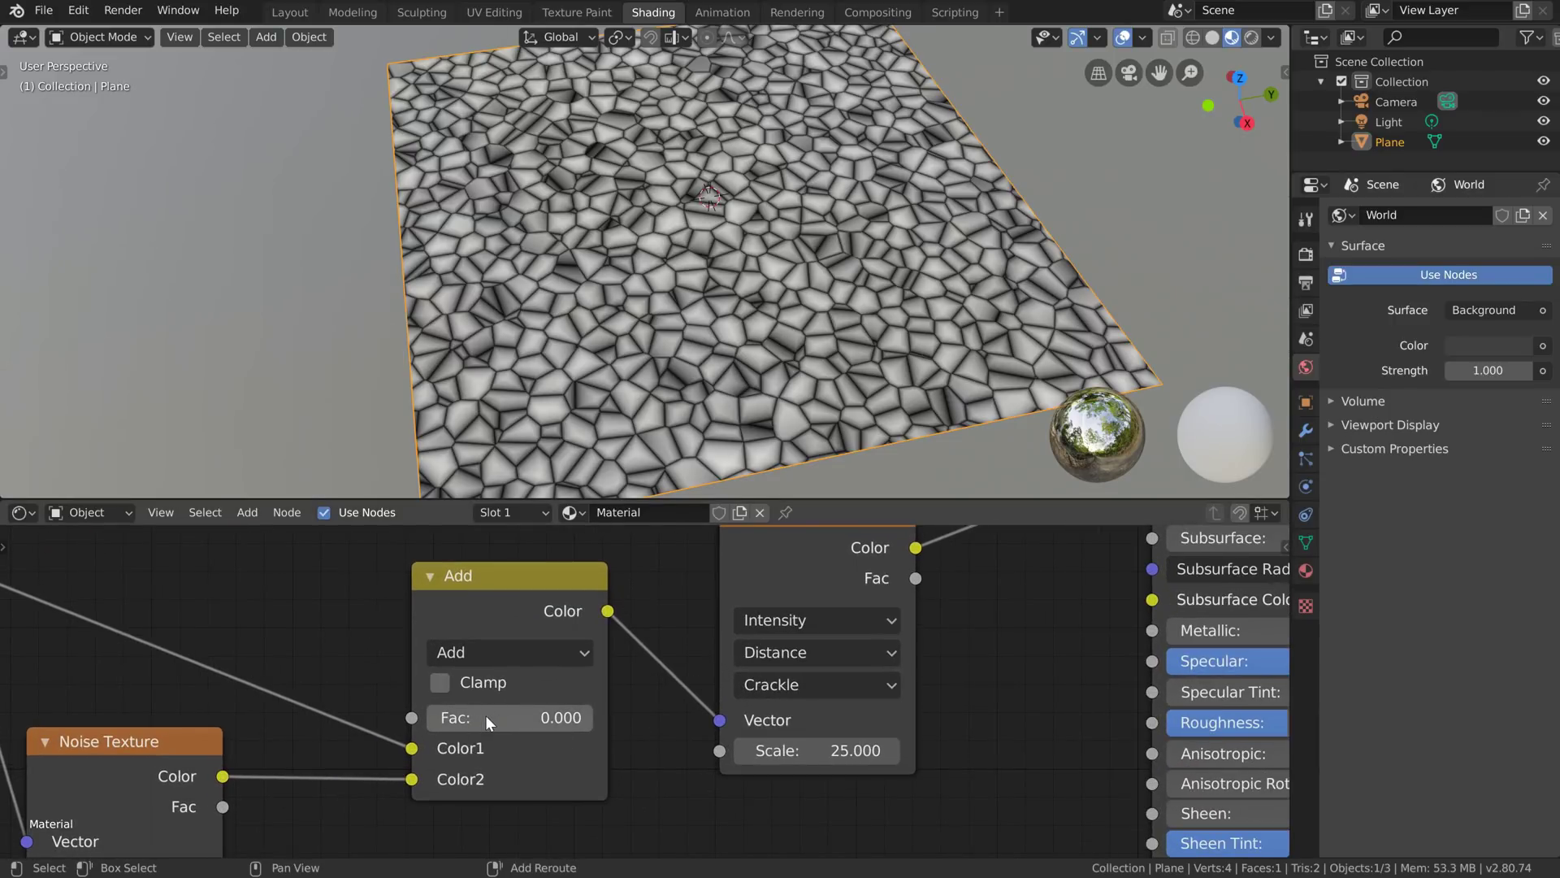
mouse_move(485, 715)
left_mouse_down("shift")
mouse_move(520, 715)
mouse_move(493, 716)
left_mouse_up("shift")
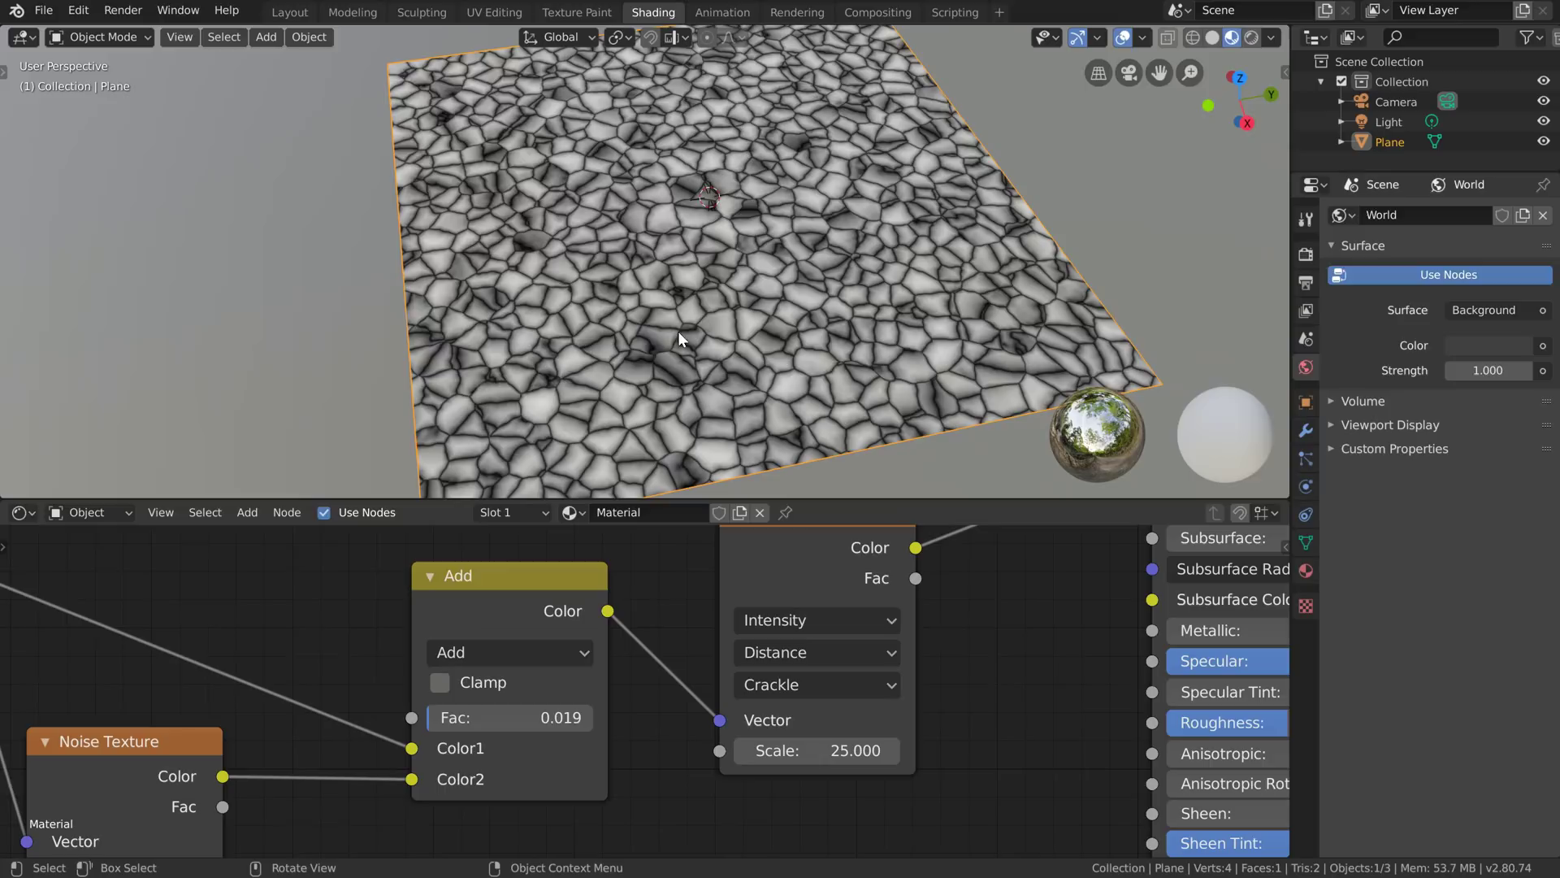
middle_click_drag(678, 330, 755, 327)
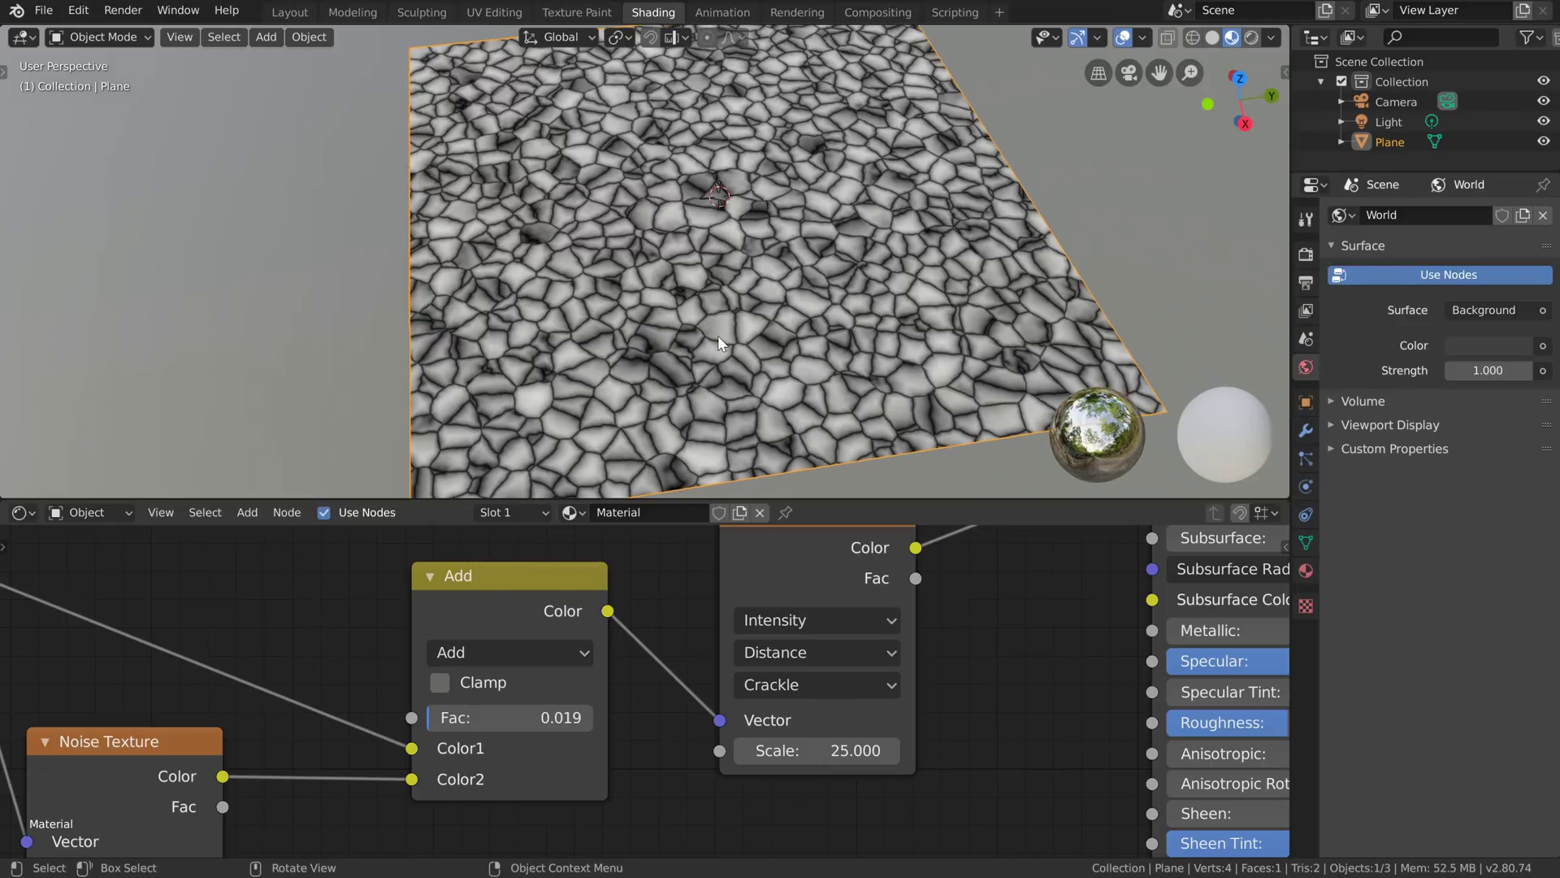
middle_click_drag(756, 382, 703, 388)
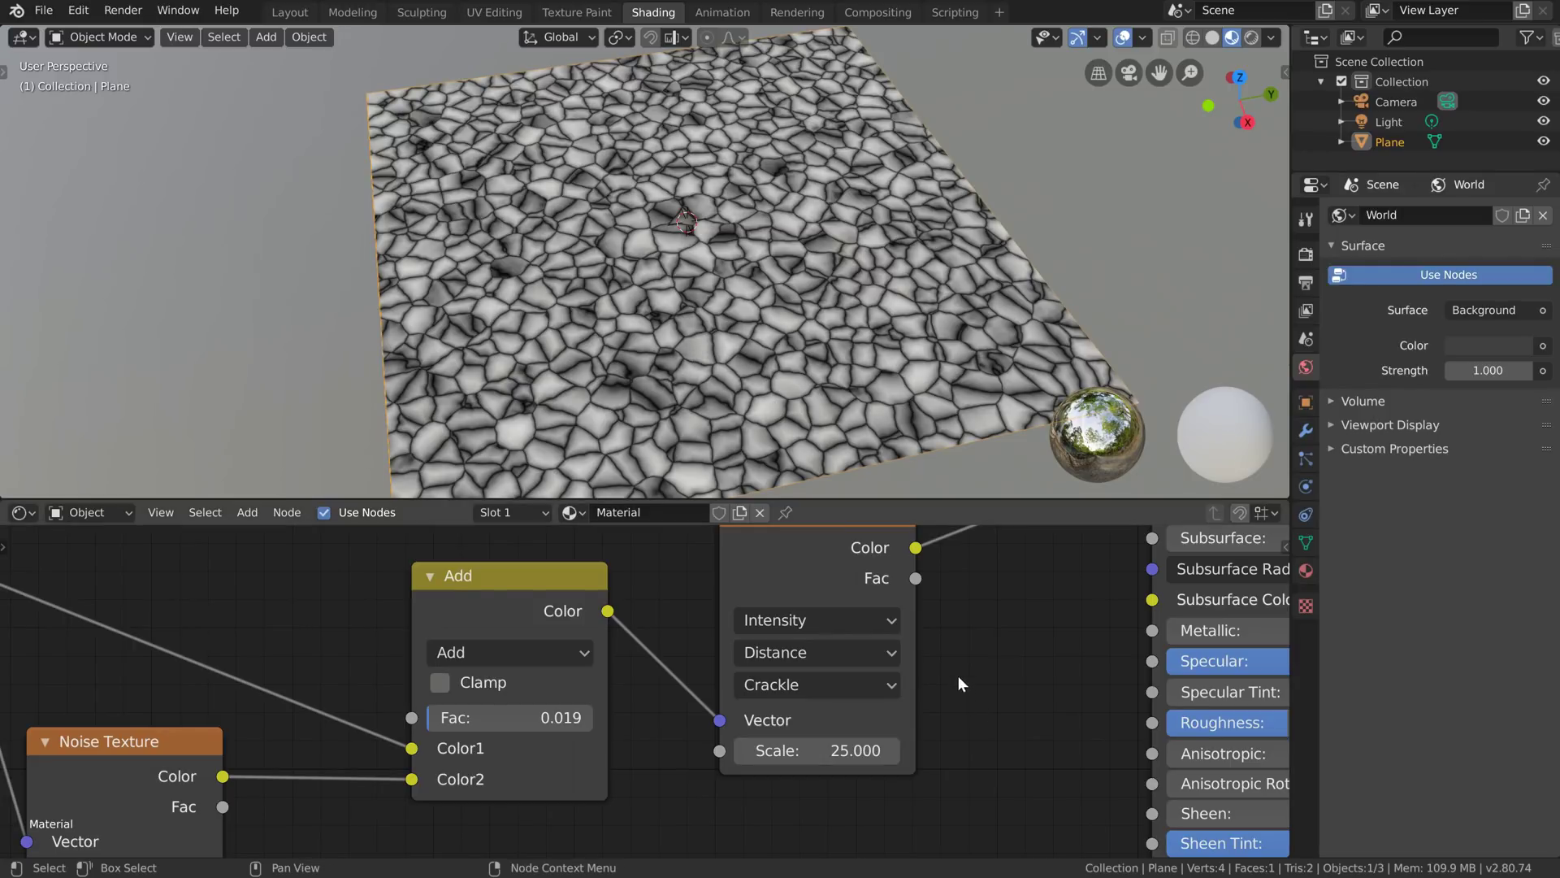
Step: Move the shader, viewer and output nodes further right
scroll(958, 675, "down", 5)
left_click_drag(694, 562, 984, 650)
key("g")
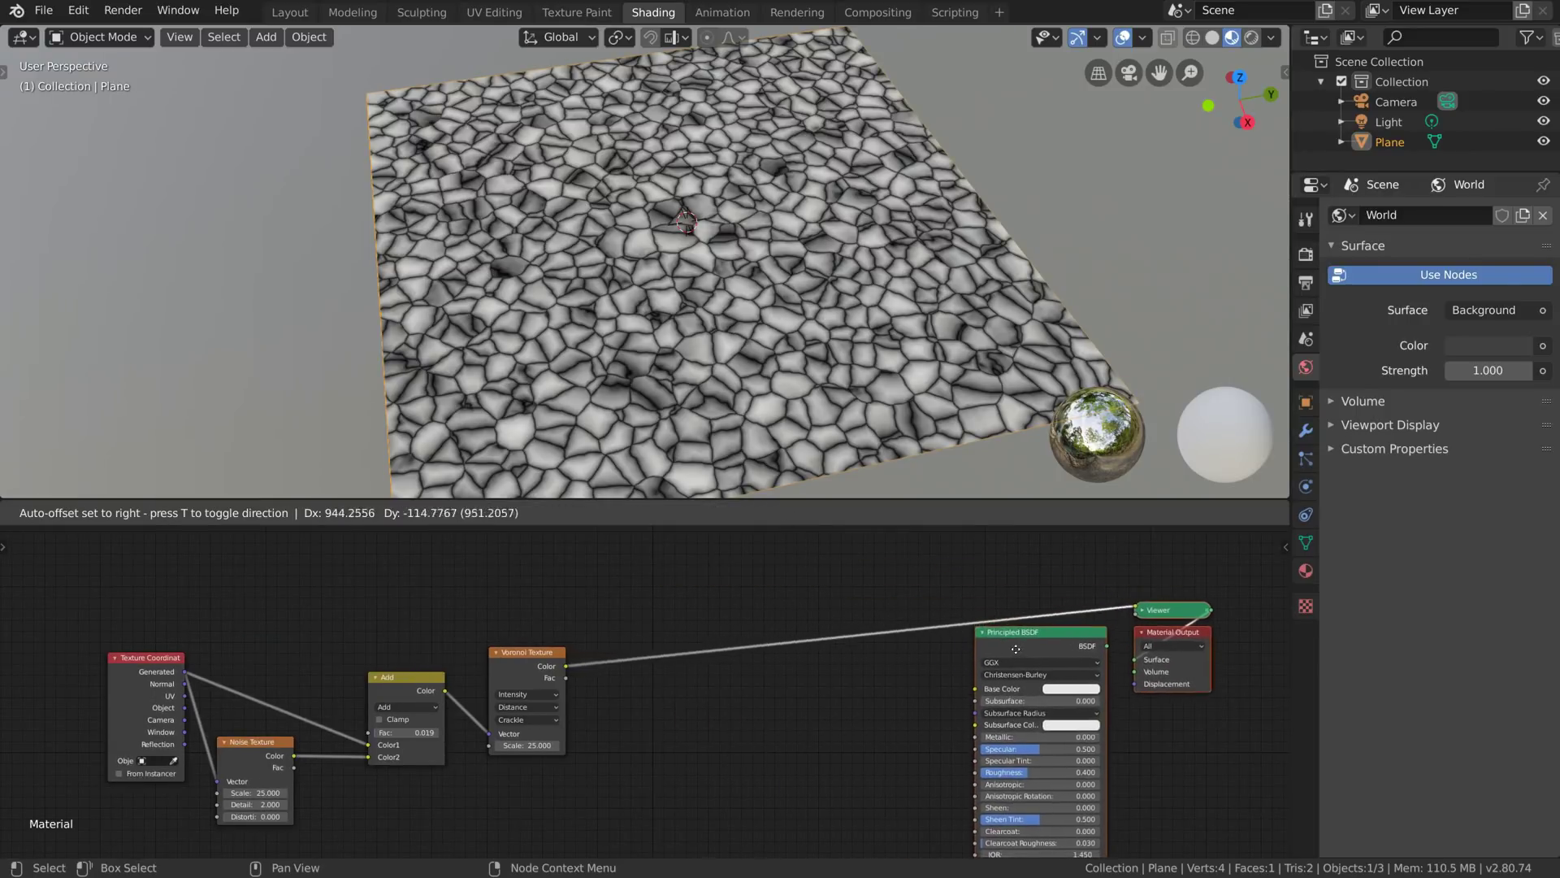
left_click(1069, 673)
scroll(665, 659, "up", 3)
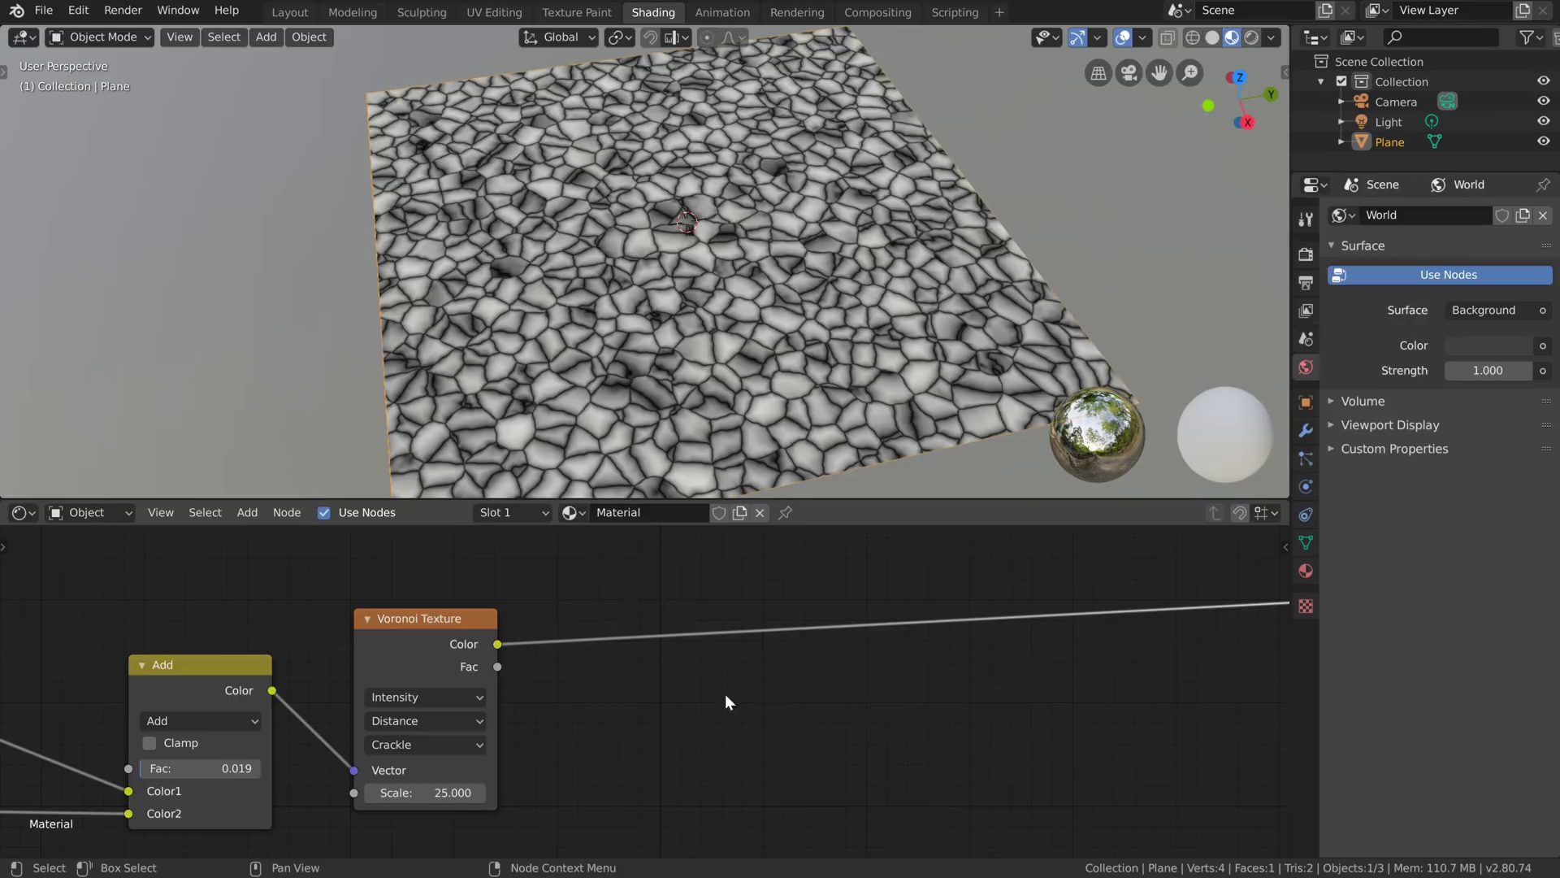
key("shift+a")
mouse_move(778, 695)
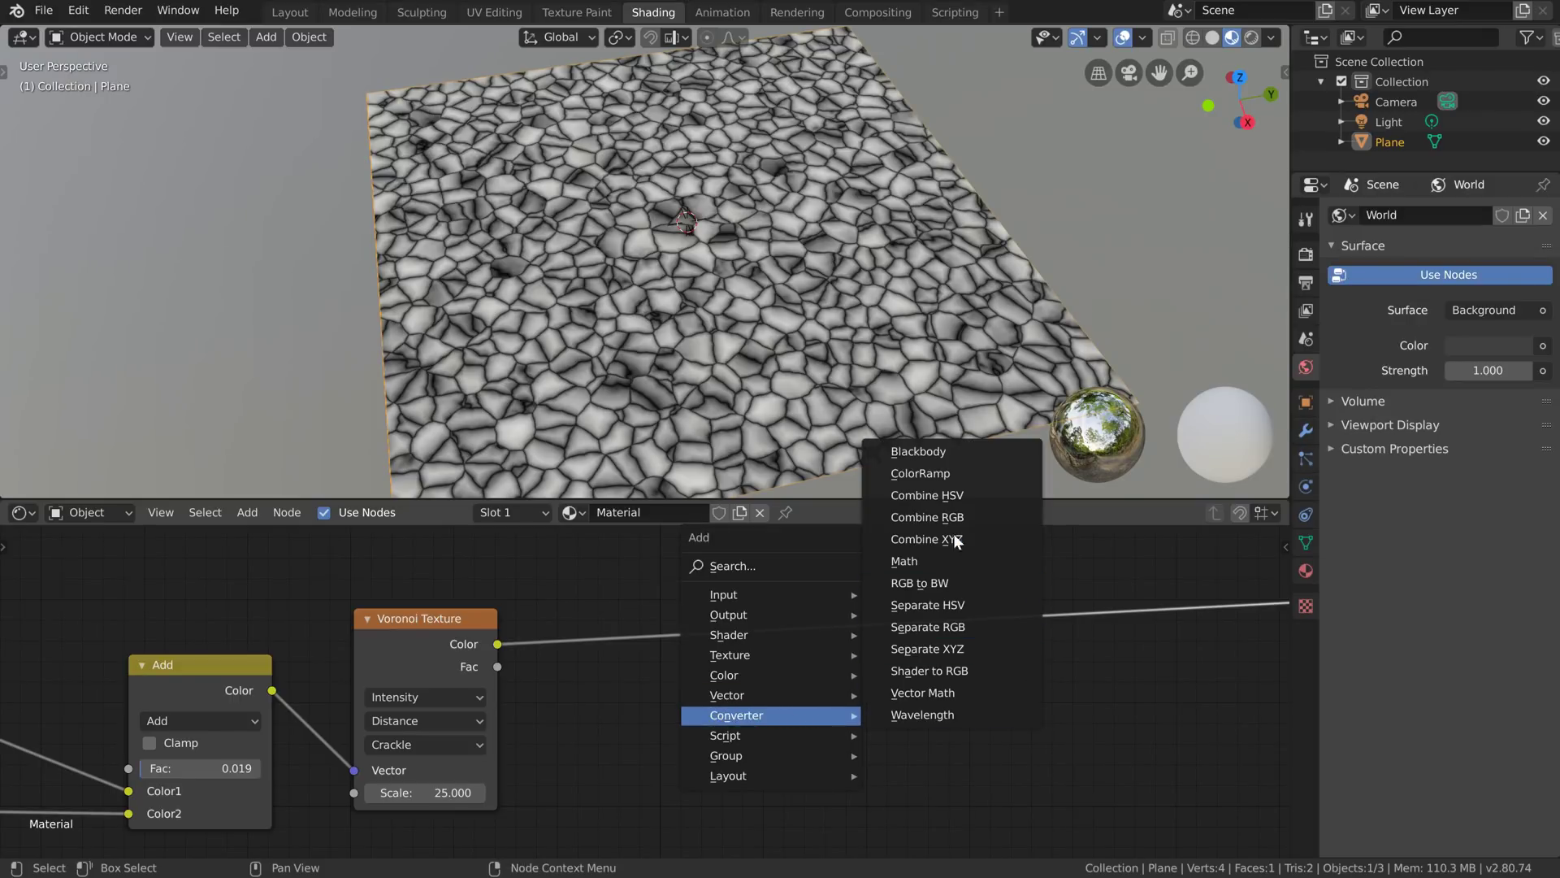
Step: Insert a ColorRamp after the Voronoi Color output, moving its black stop to 0.213
left_click(953, 473)
left_click(614, 598)
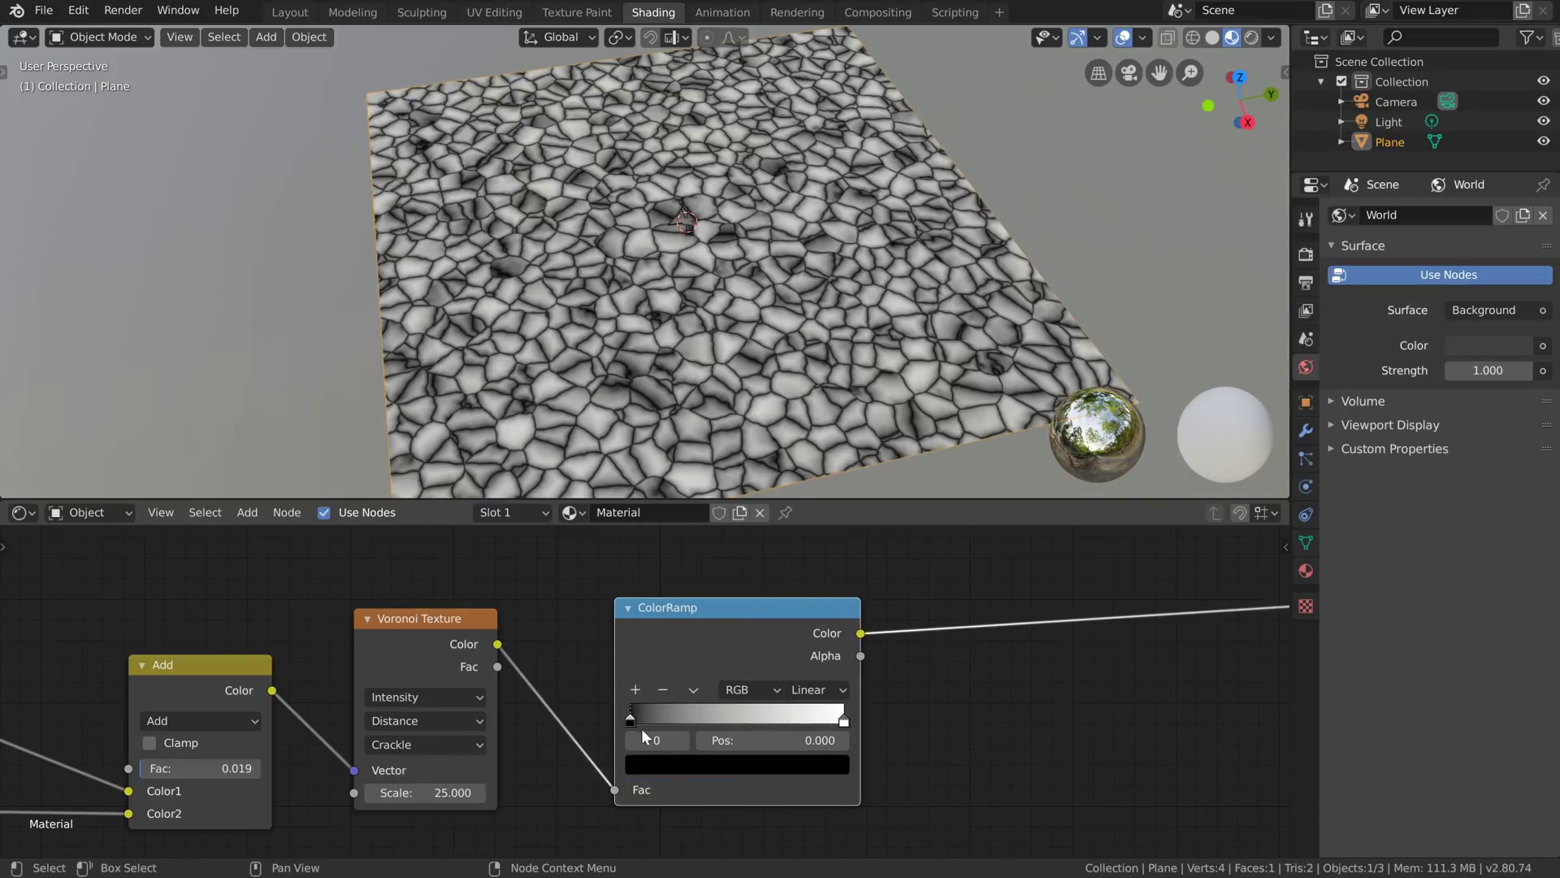
left_click_drag(632, 716, 680, 718)
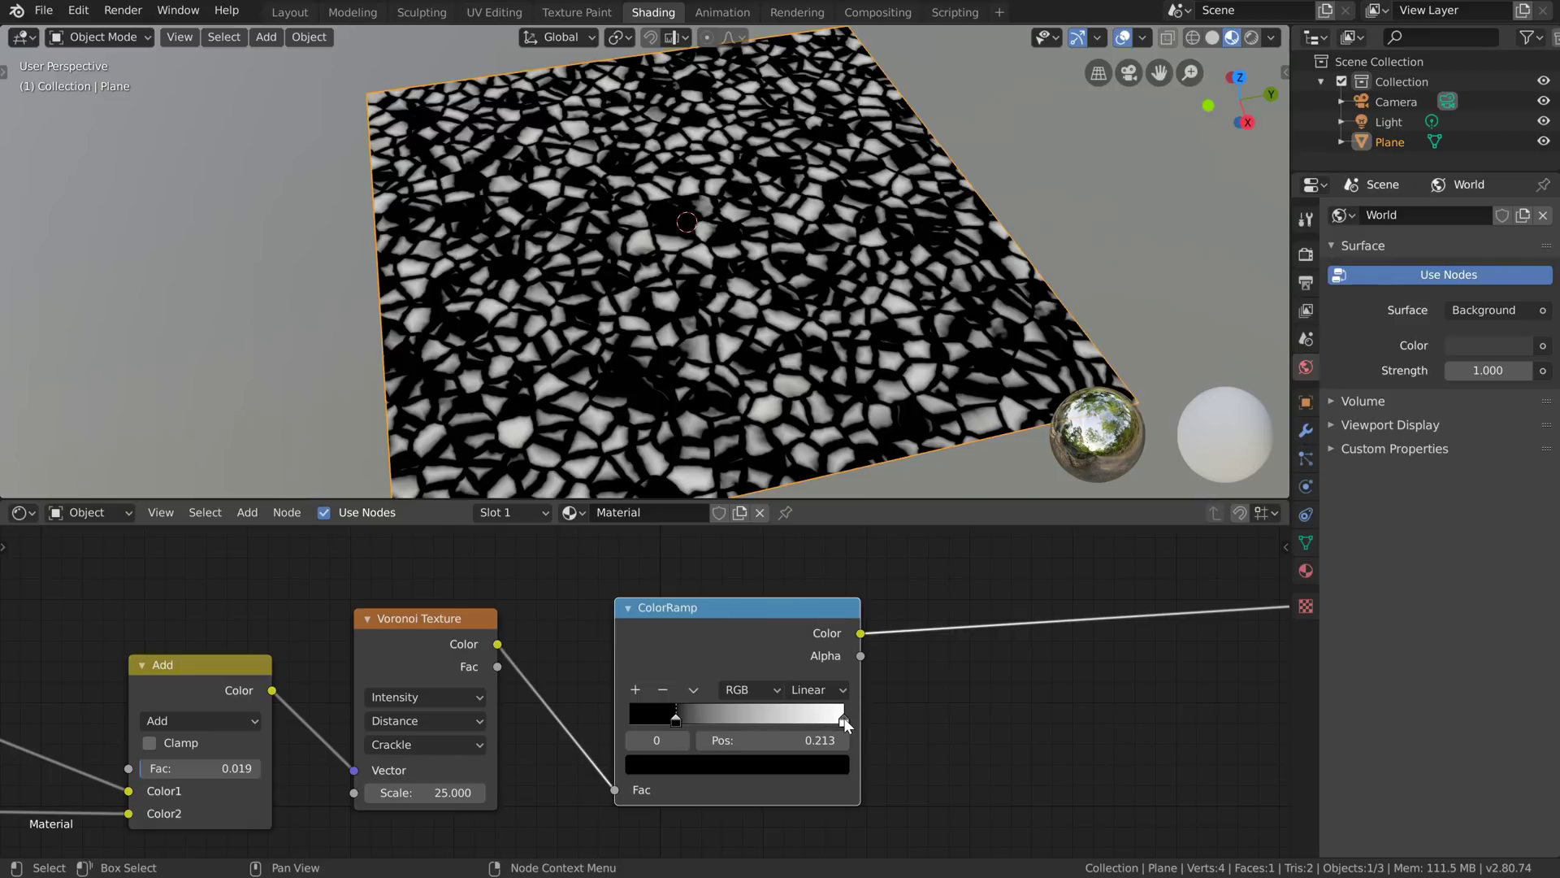
left_click_drag(843, 718, 886, 709)
scroll(963, 651, "down", 2)
middle_click_drag(963, 651, 762, 589)
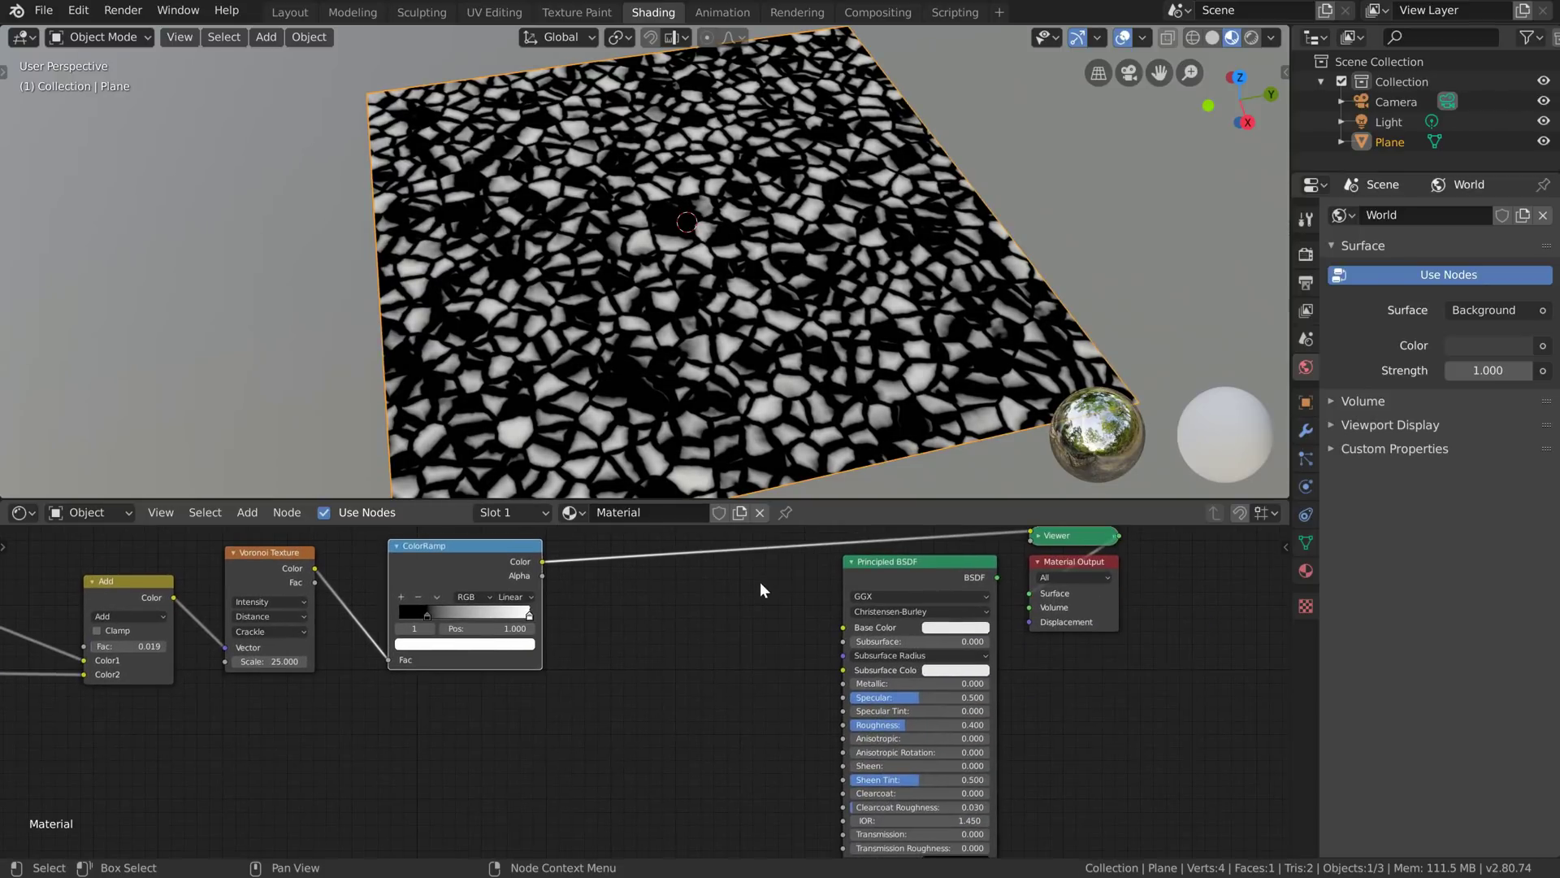
left_click_drag(527, 589, 499, 609)
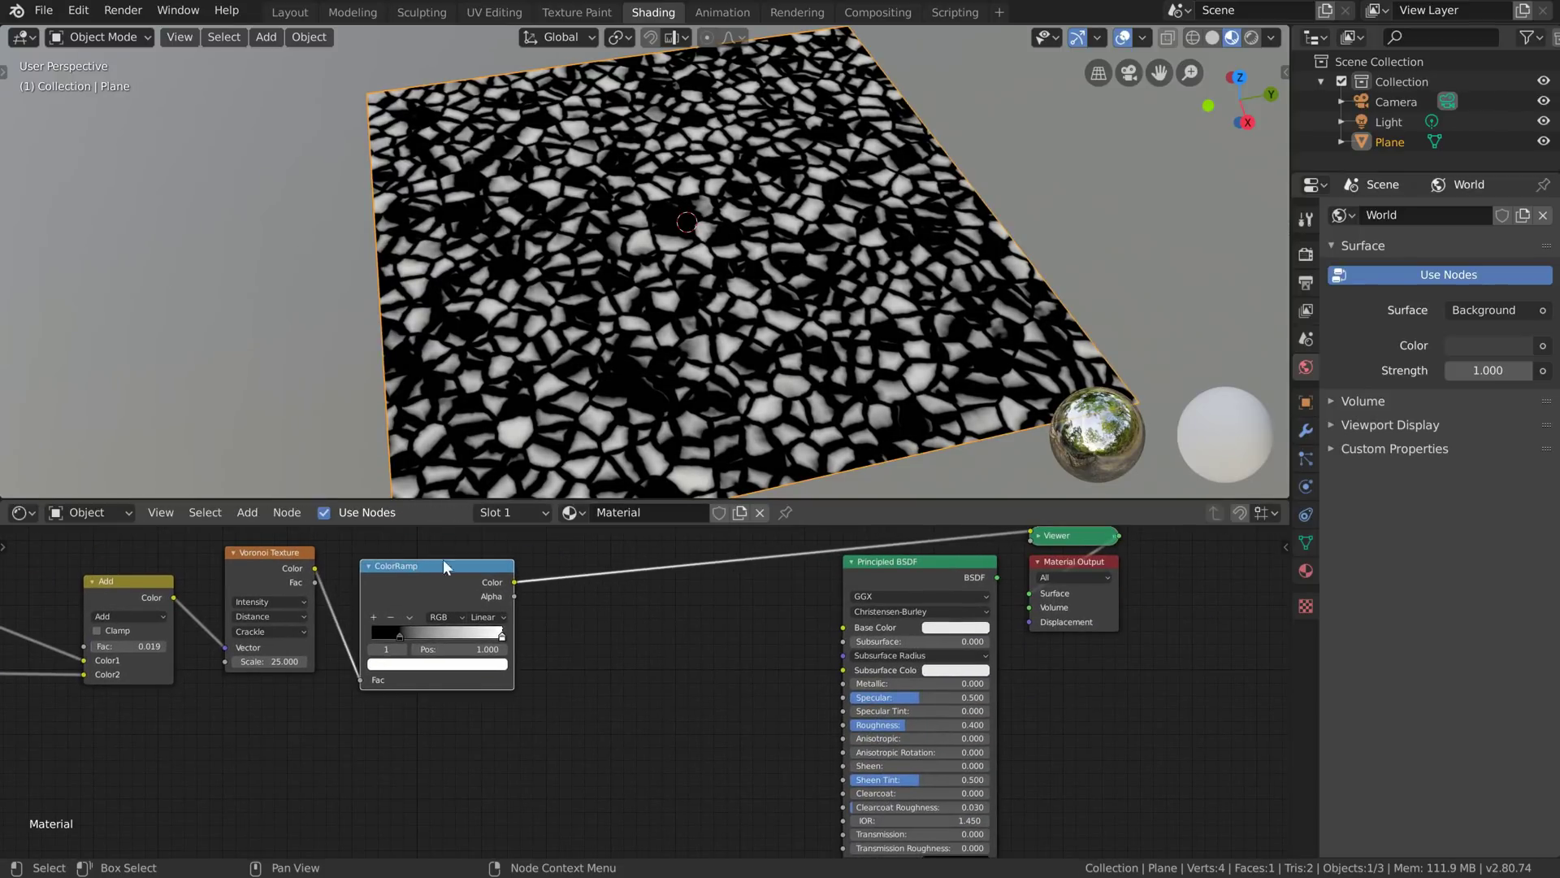
Step: Add a Bump node from ramp Color to the shader's Normal, removing the Viewer
scroll(649, 656, "up", 1)
key("shift+a")
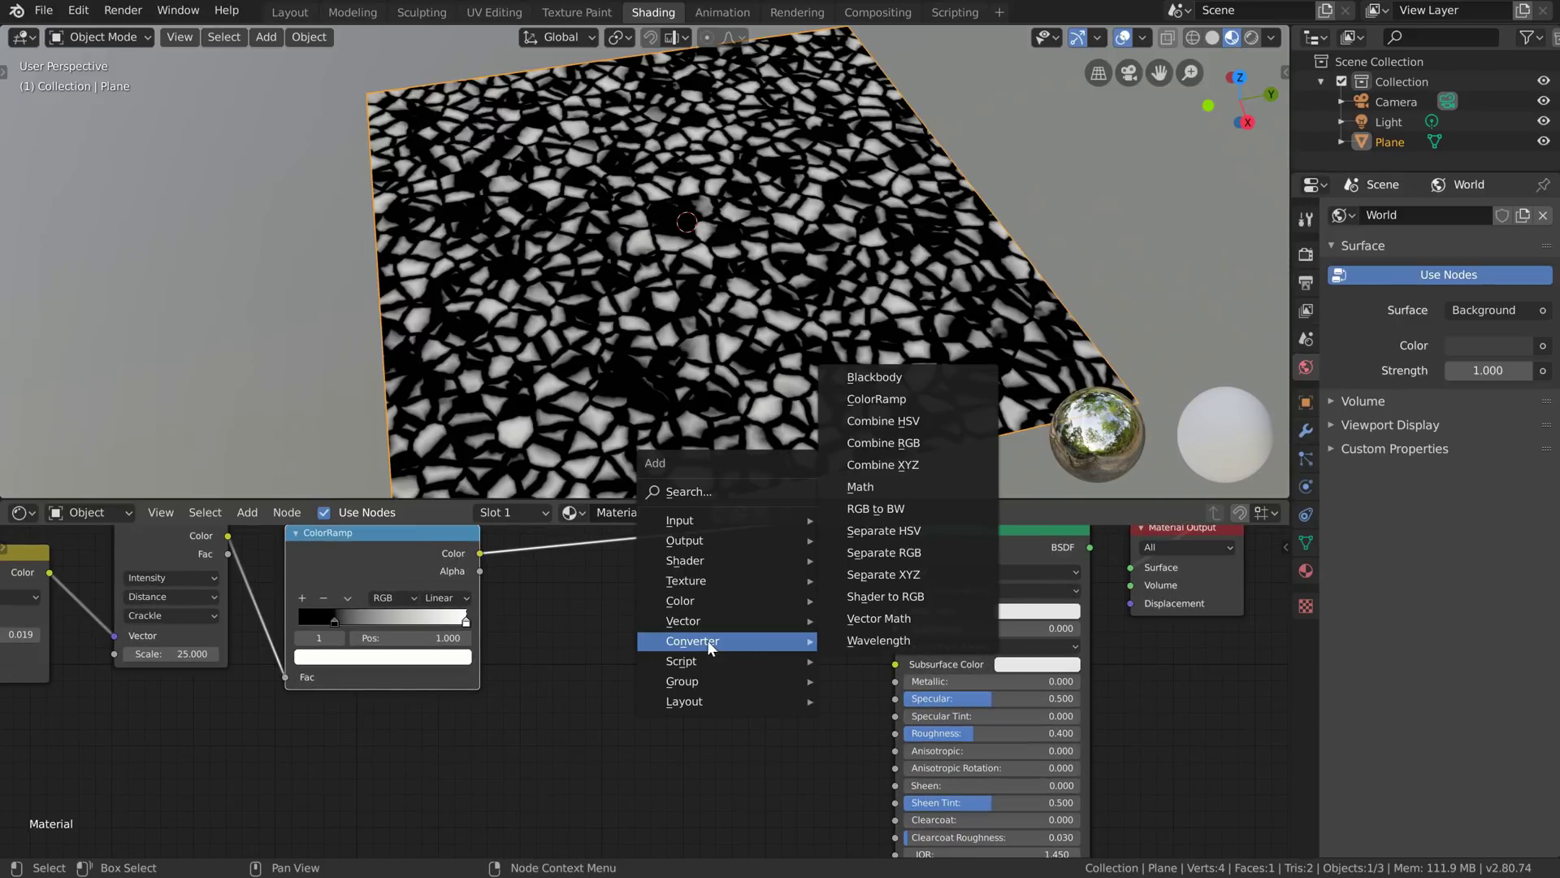
mouse_move(707, 622)
left_click(849, 621)
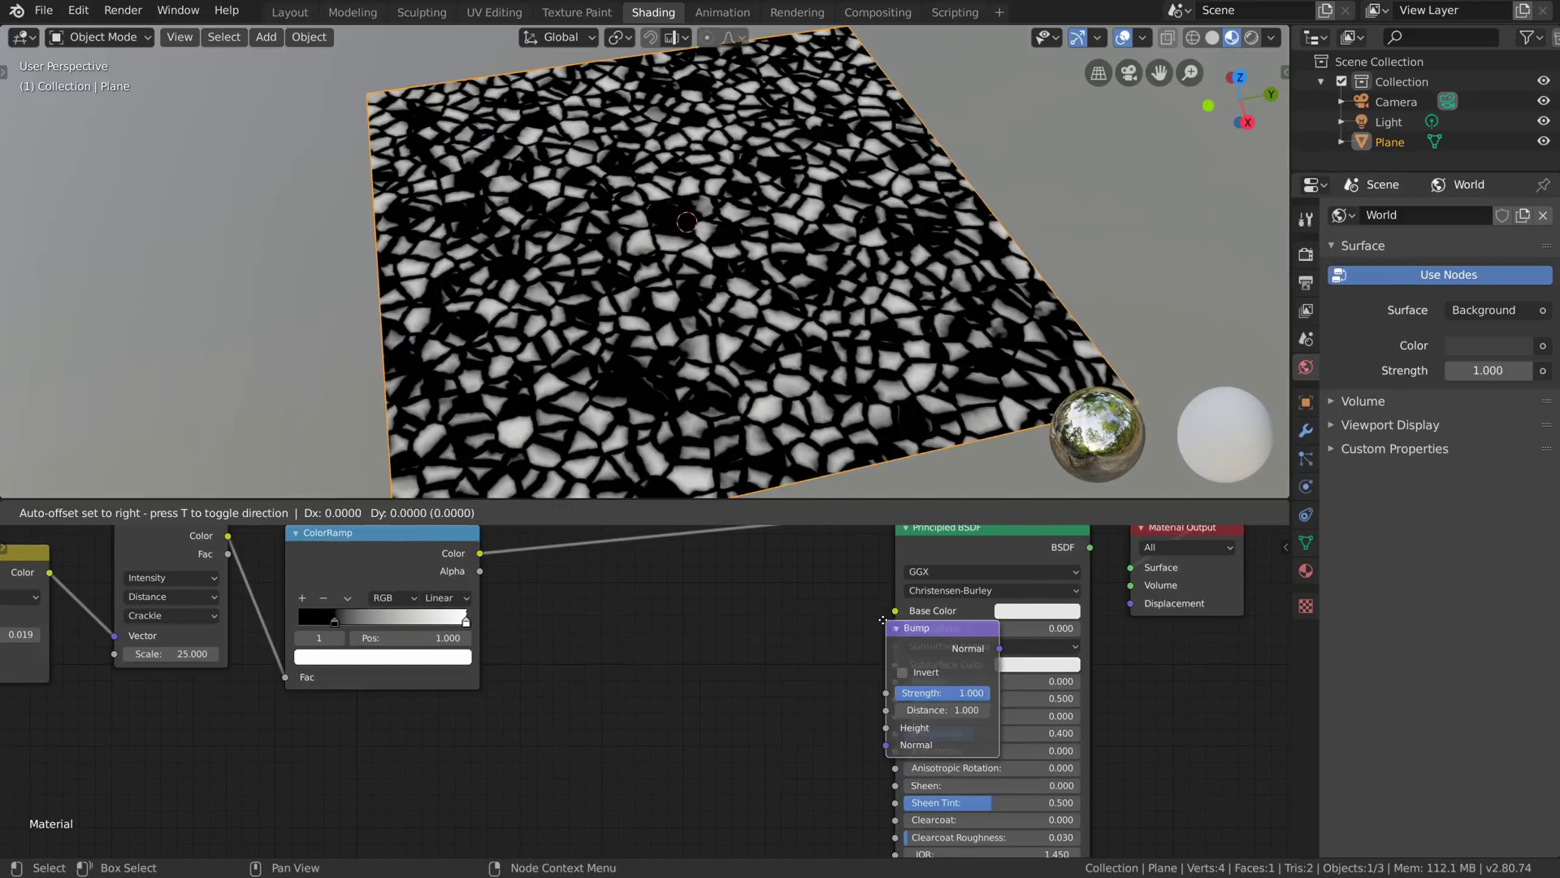
left_click(685, 668)
left_click_drag(480, 553, 683, 769)
middle_click_drag(746, 667, 453, 558)
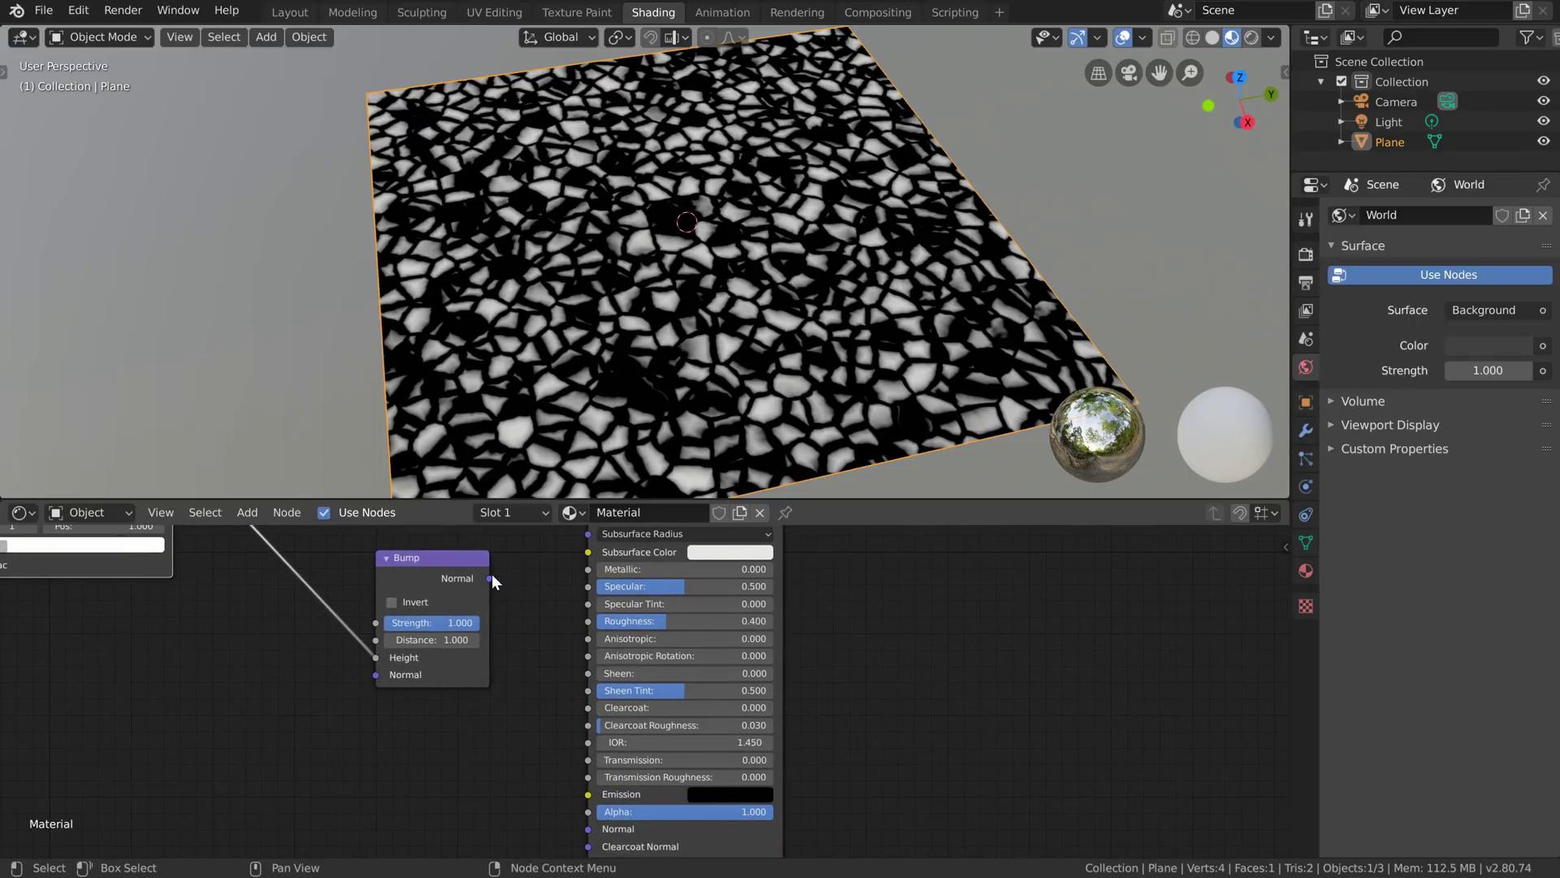
left_click_drag(490, 578, 588, 829)
scroll(590, 827, "up", 5, "shift")
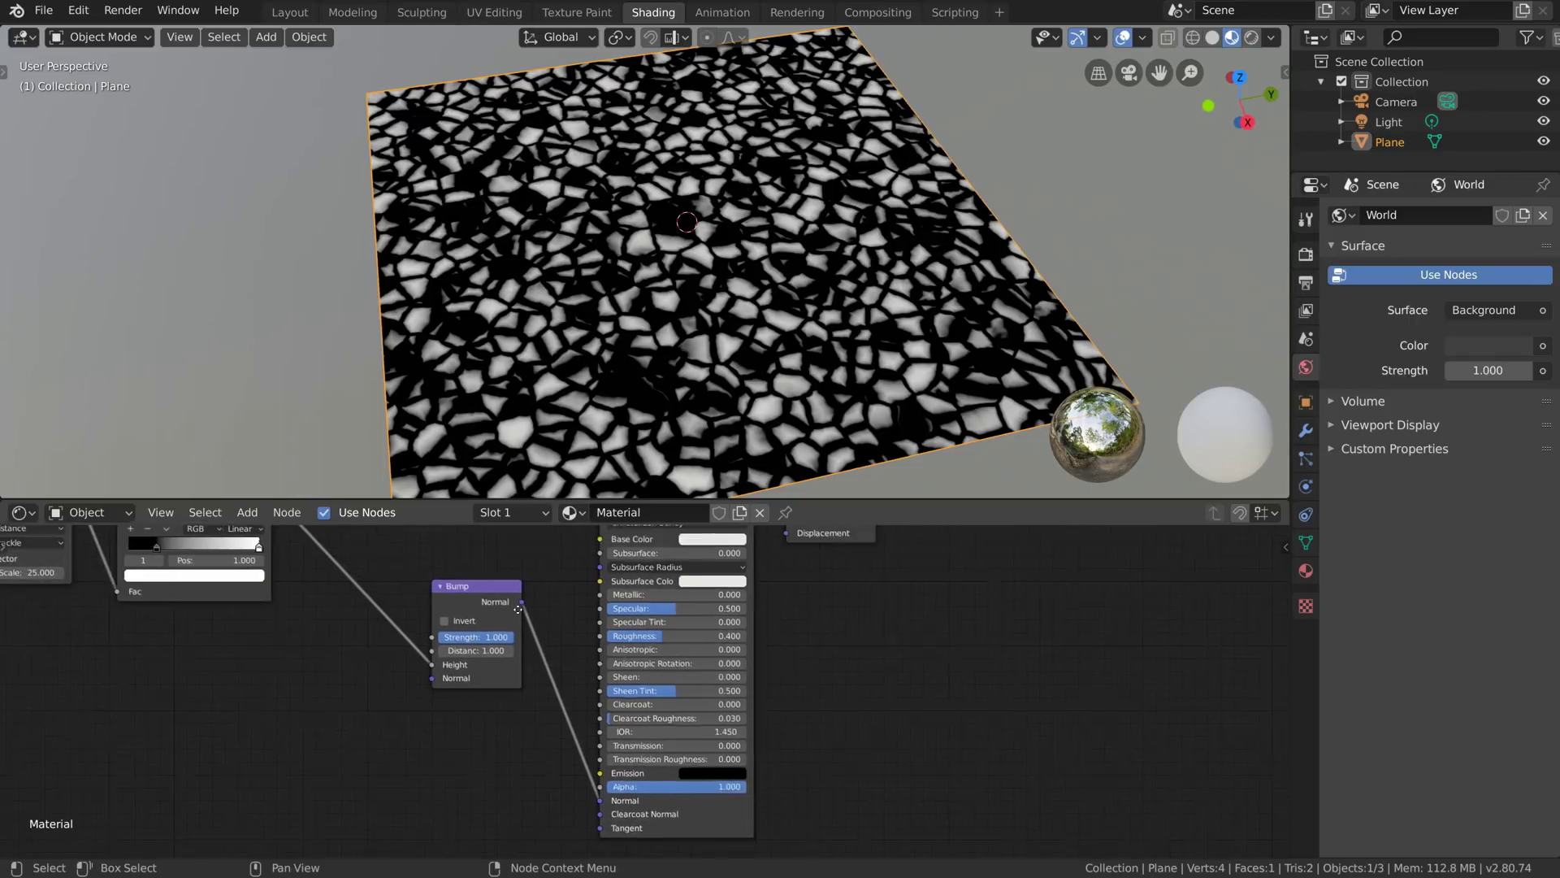
scroll(594, 781, "left", 2, "ctrl")
left_click(775, 611, "ctrl+shift")
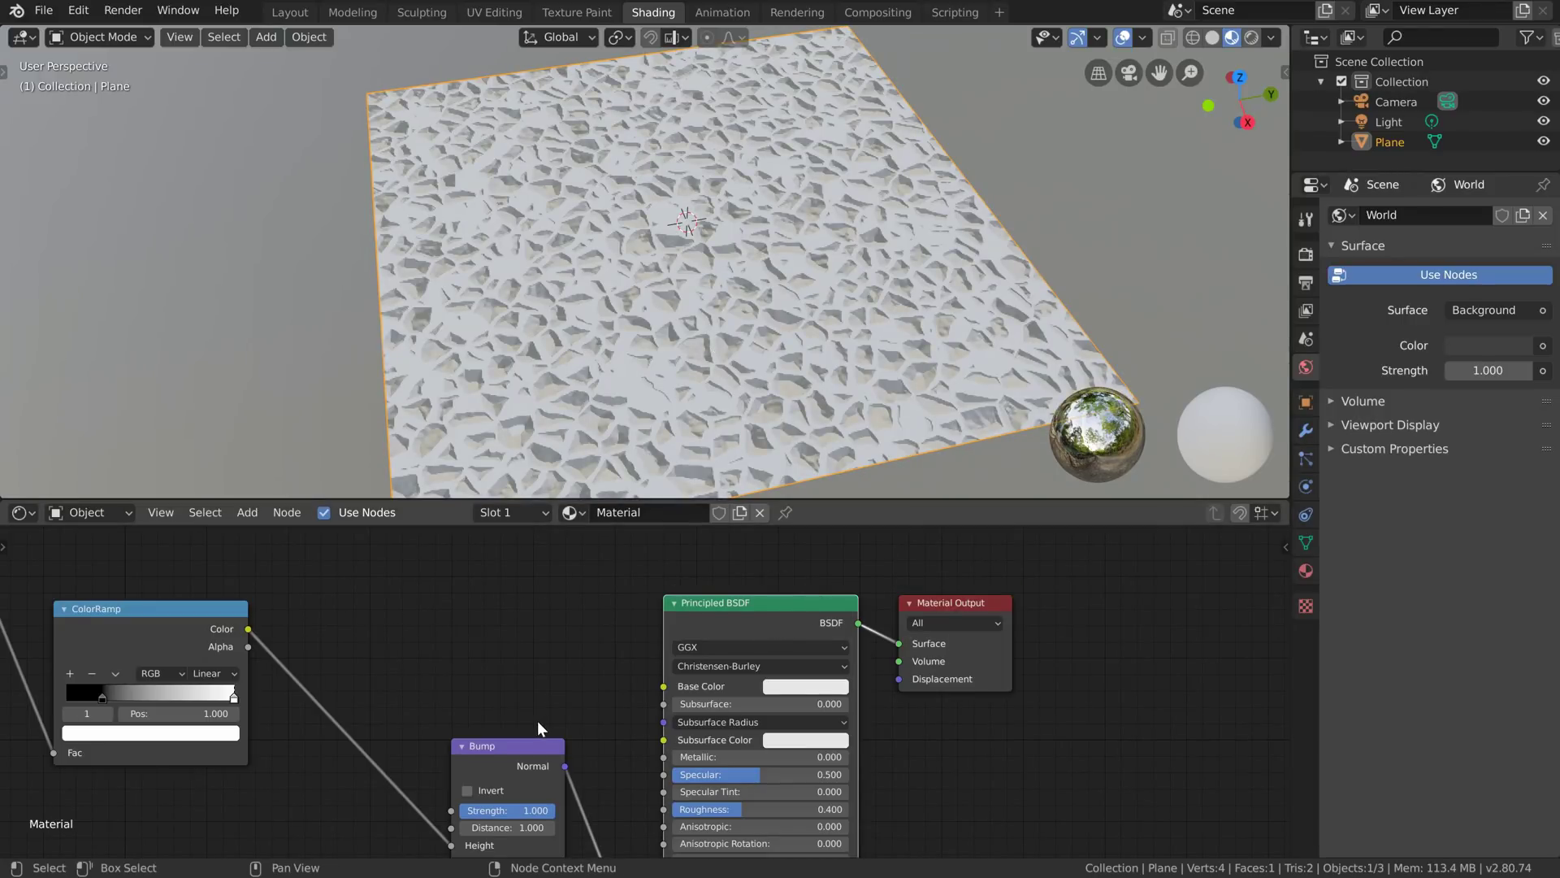
Step: Set the Bump node's Distance to 0.05
scroll(510, 678, "up", 3)
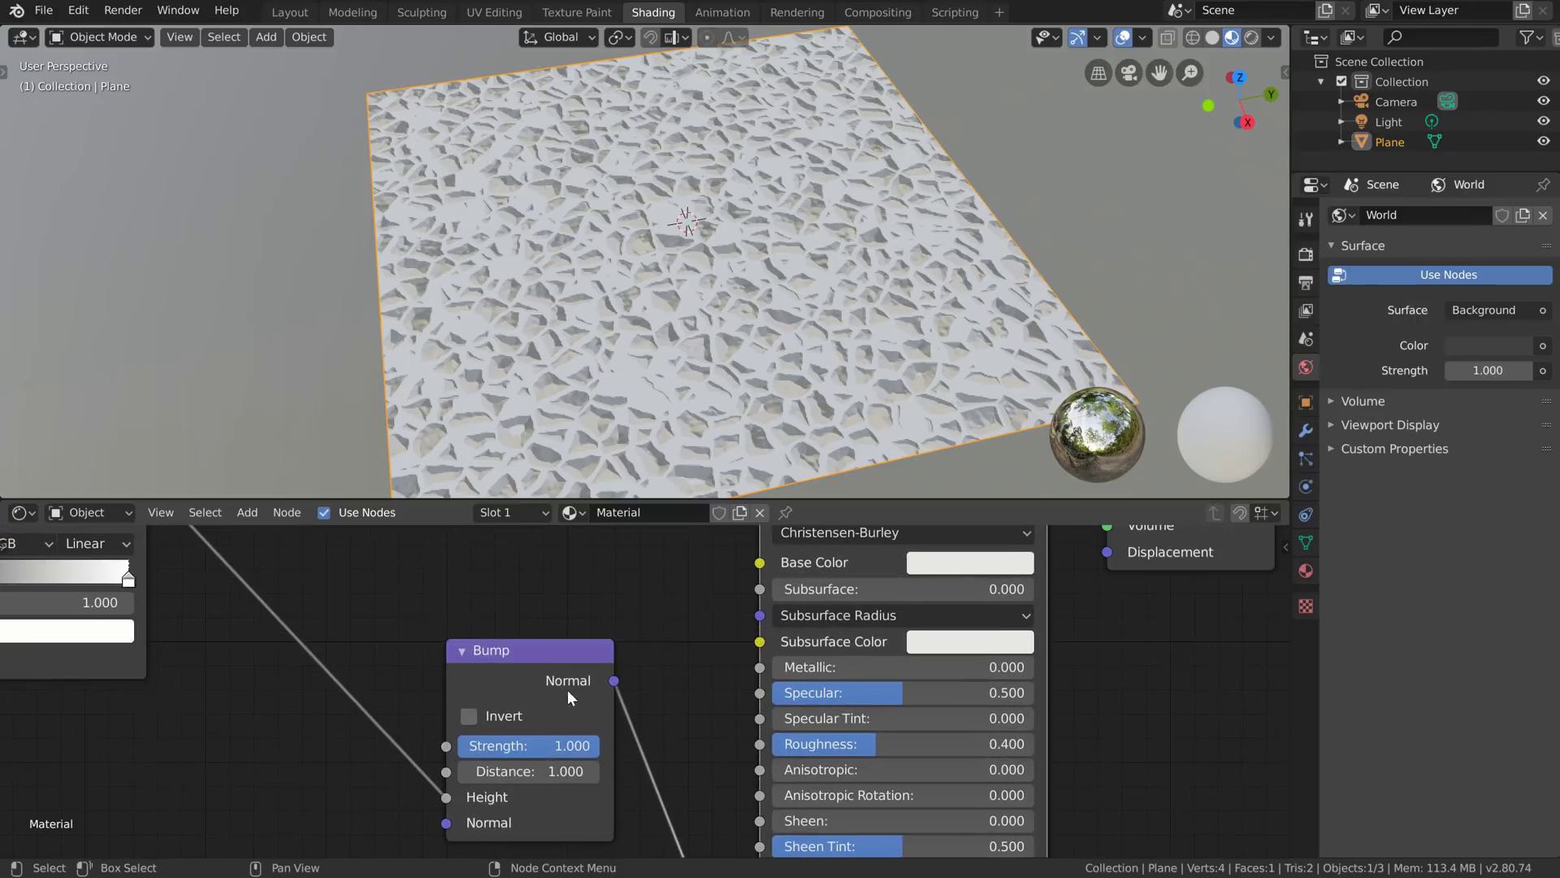
left_click_drag(567, 689, 525, 636)
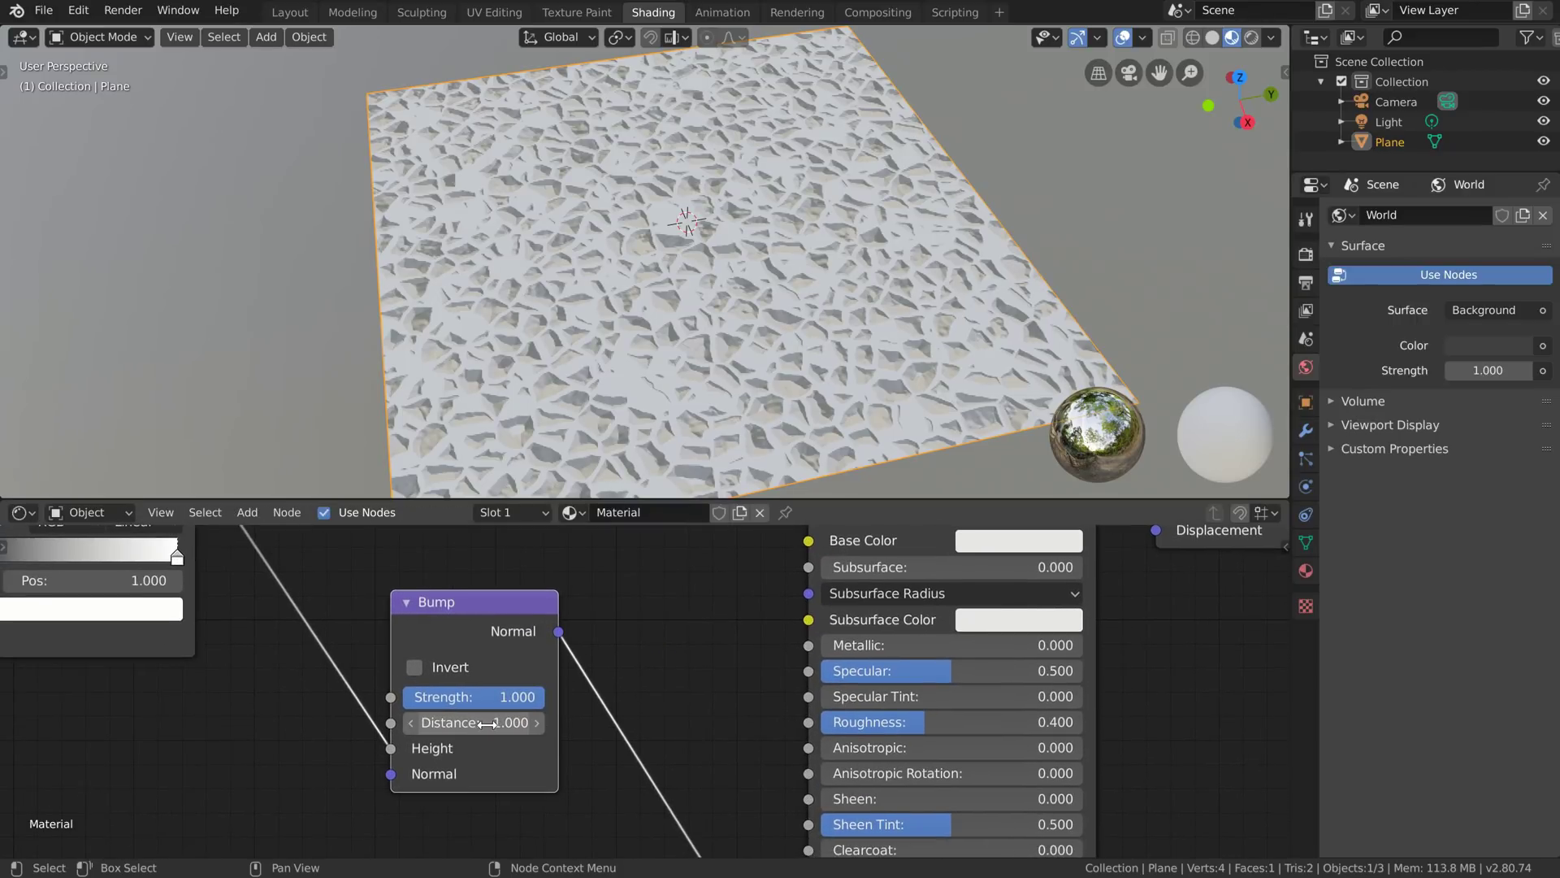
left_click(512, 722)
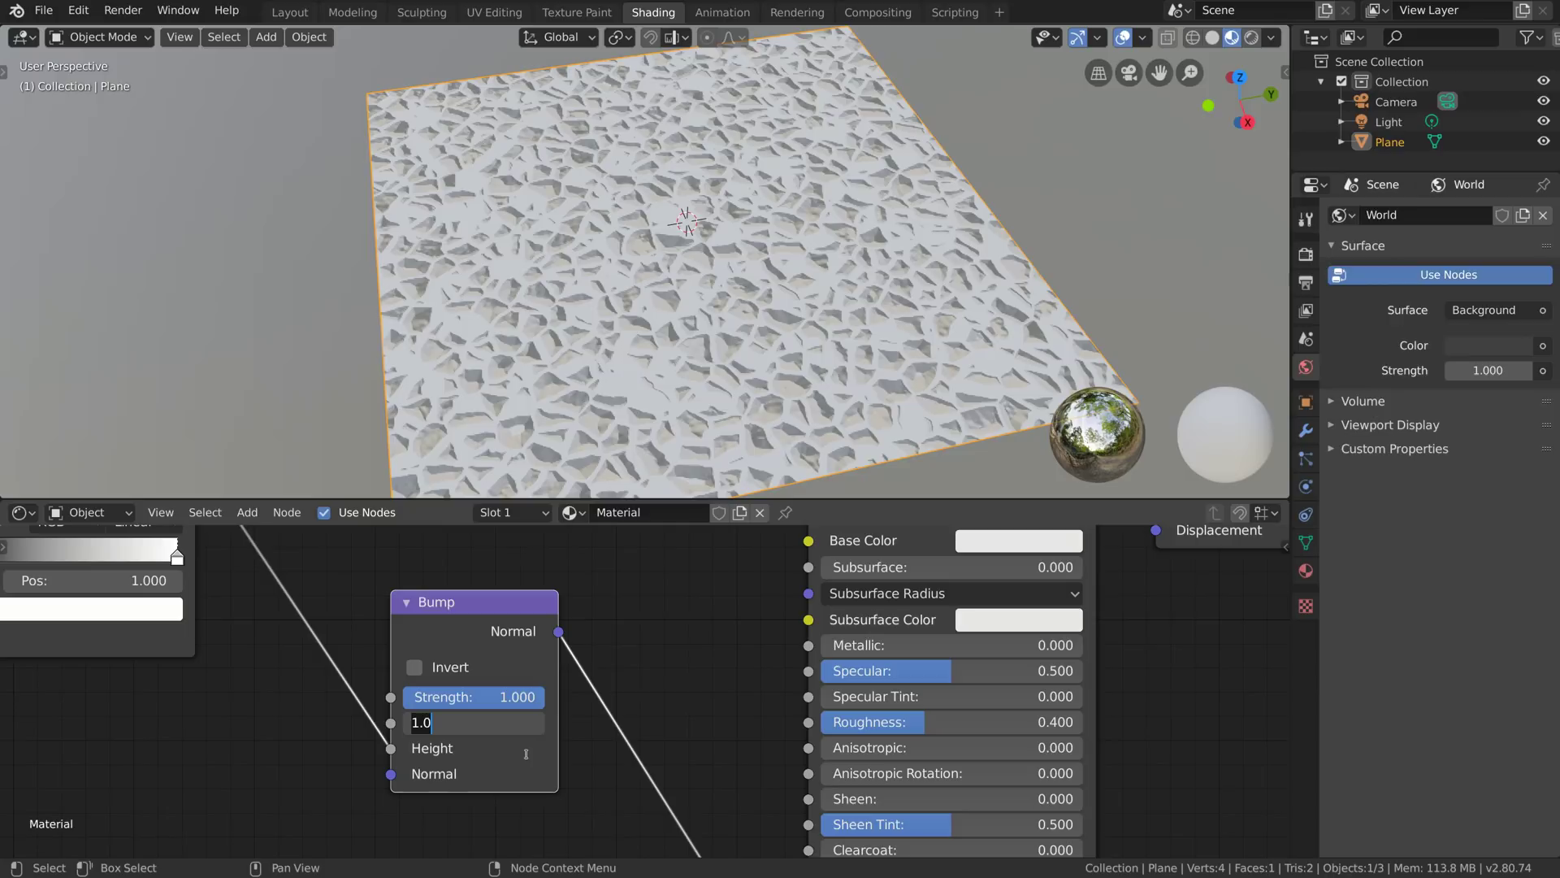
type("0.05")
key("Return")
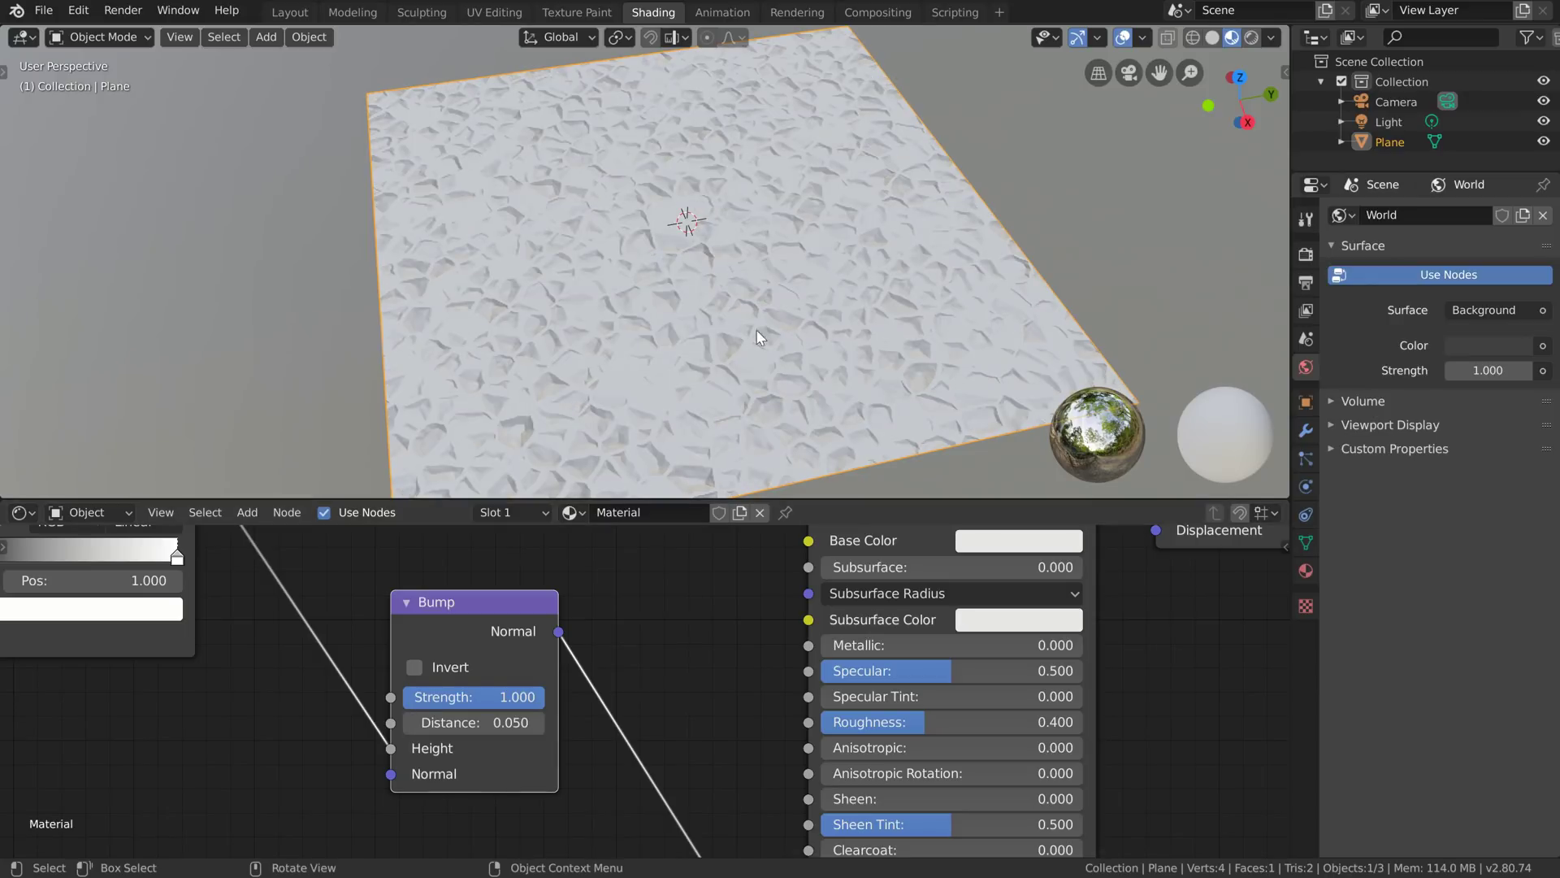
Step: Light the viewport preview with a different HDRI environment and orbit across the plane
left_click(1272, 39)
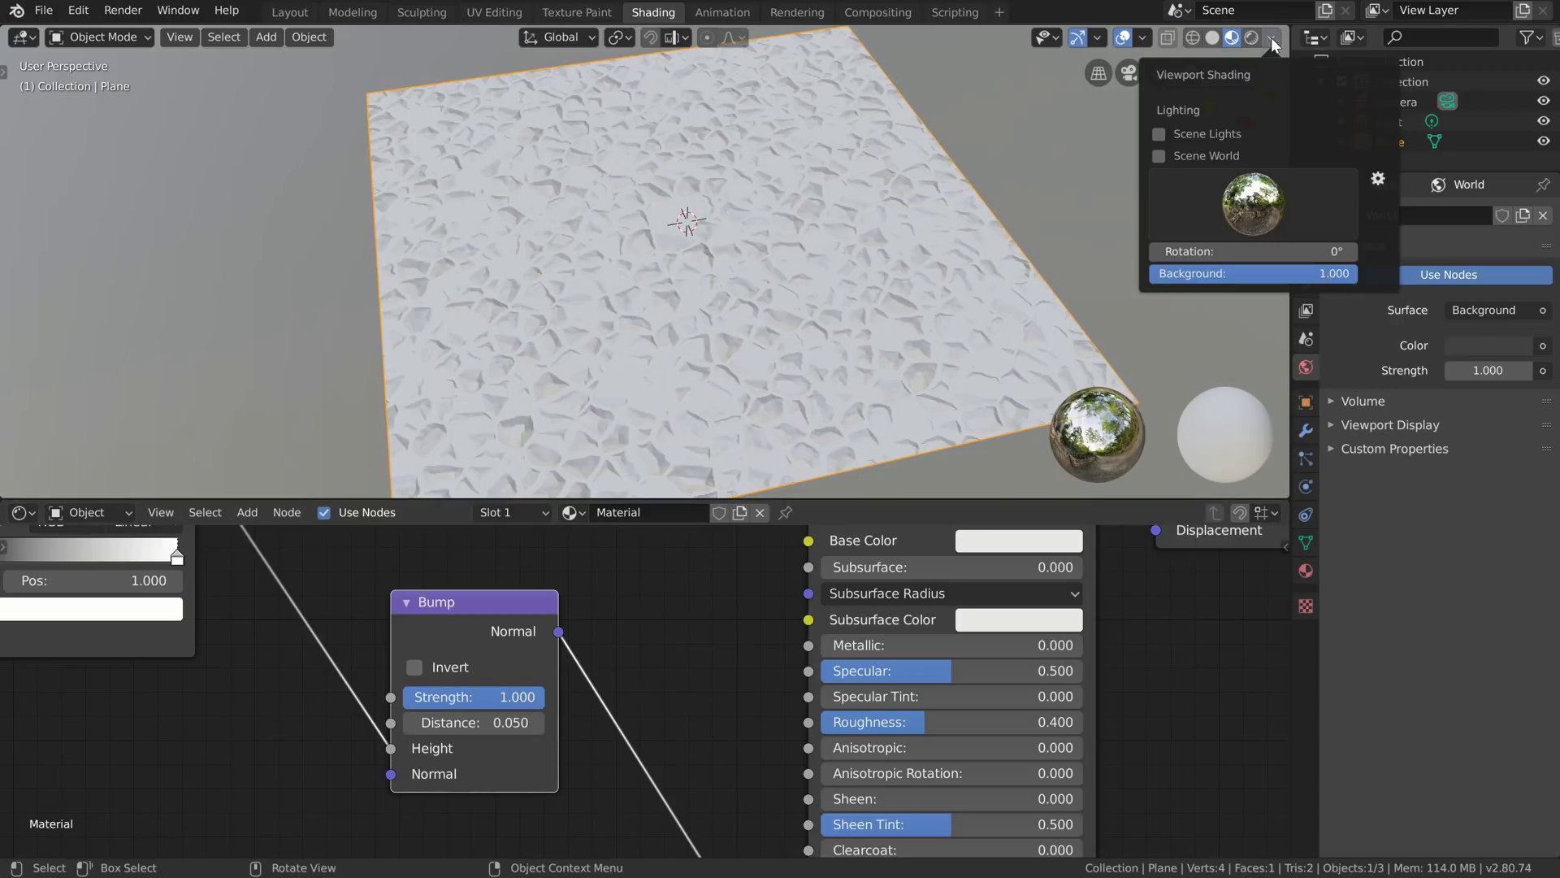
left_click(1264, 199)
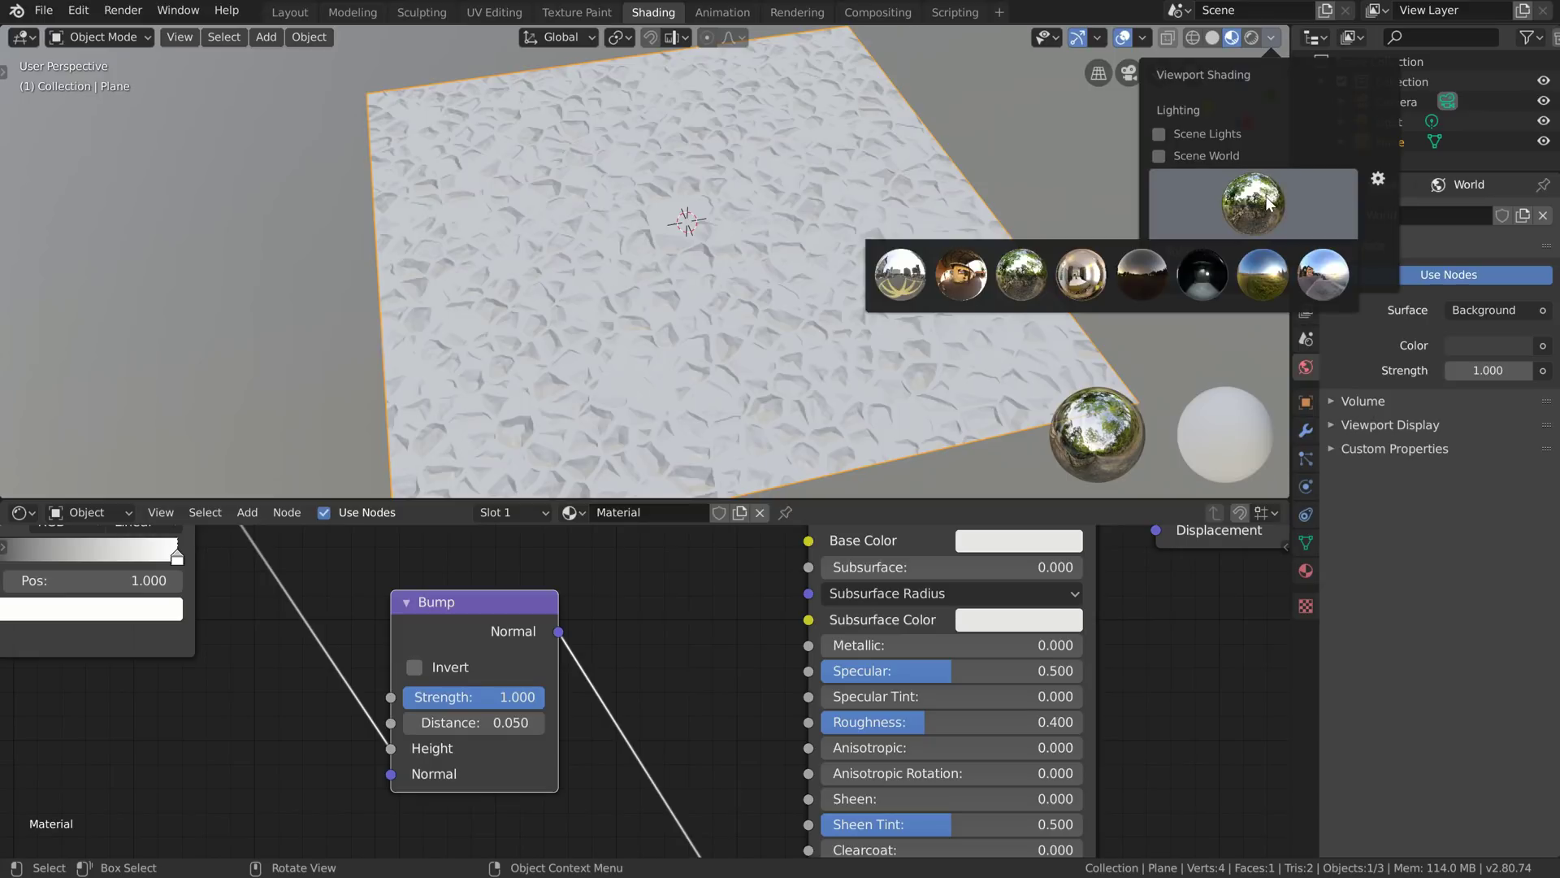
left_click(1262, 276)
scroll(792, 382, "up", 2)
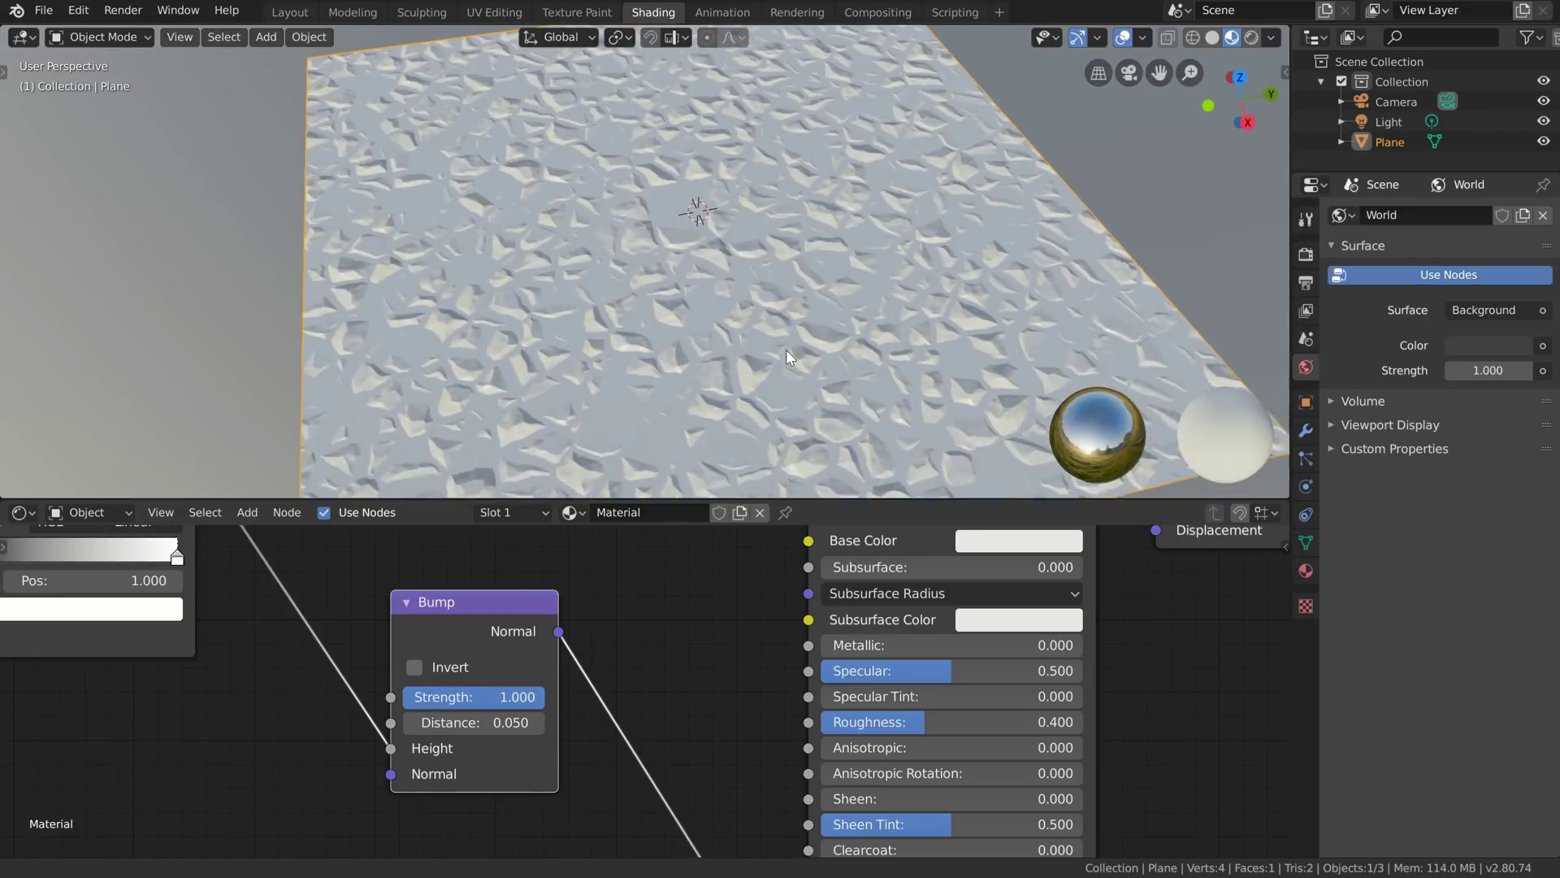
middle_click_drag(787, 349, 866, 288)
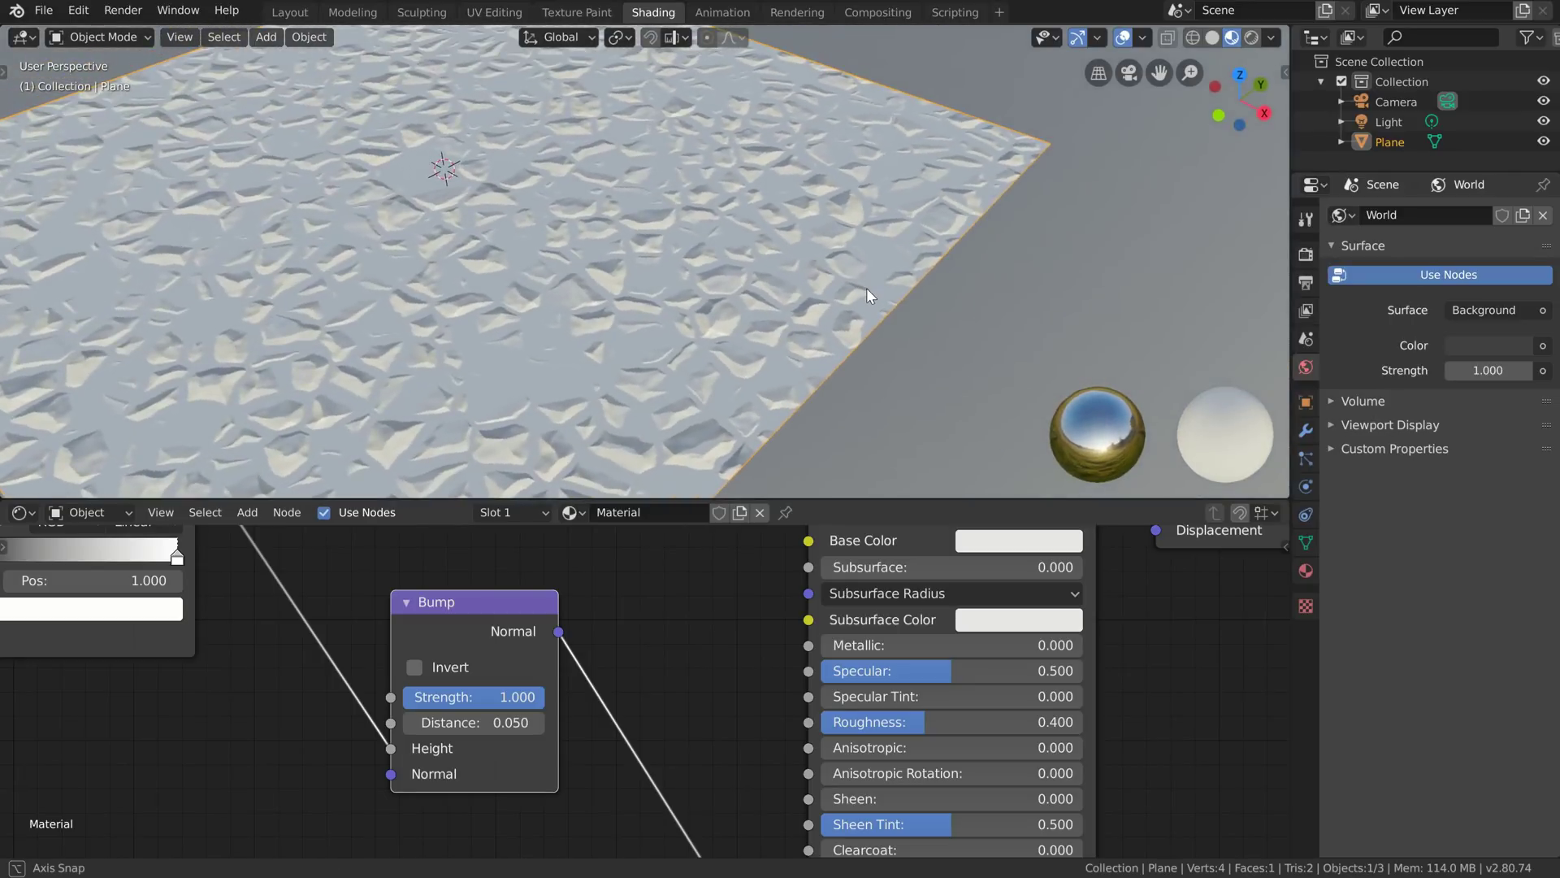
Step: Switch the ColorRamp to B-Spline interpolation and pull its white stop in to 0.482
middle_click_drag(226, 705, 659, 756)
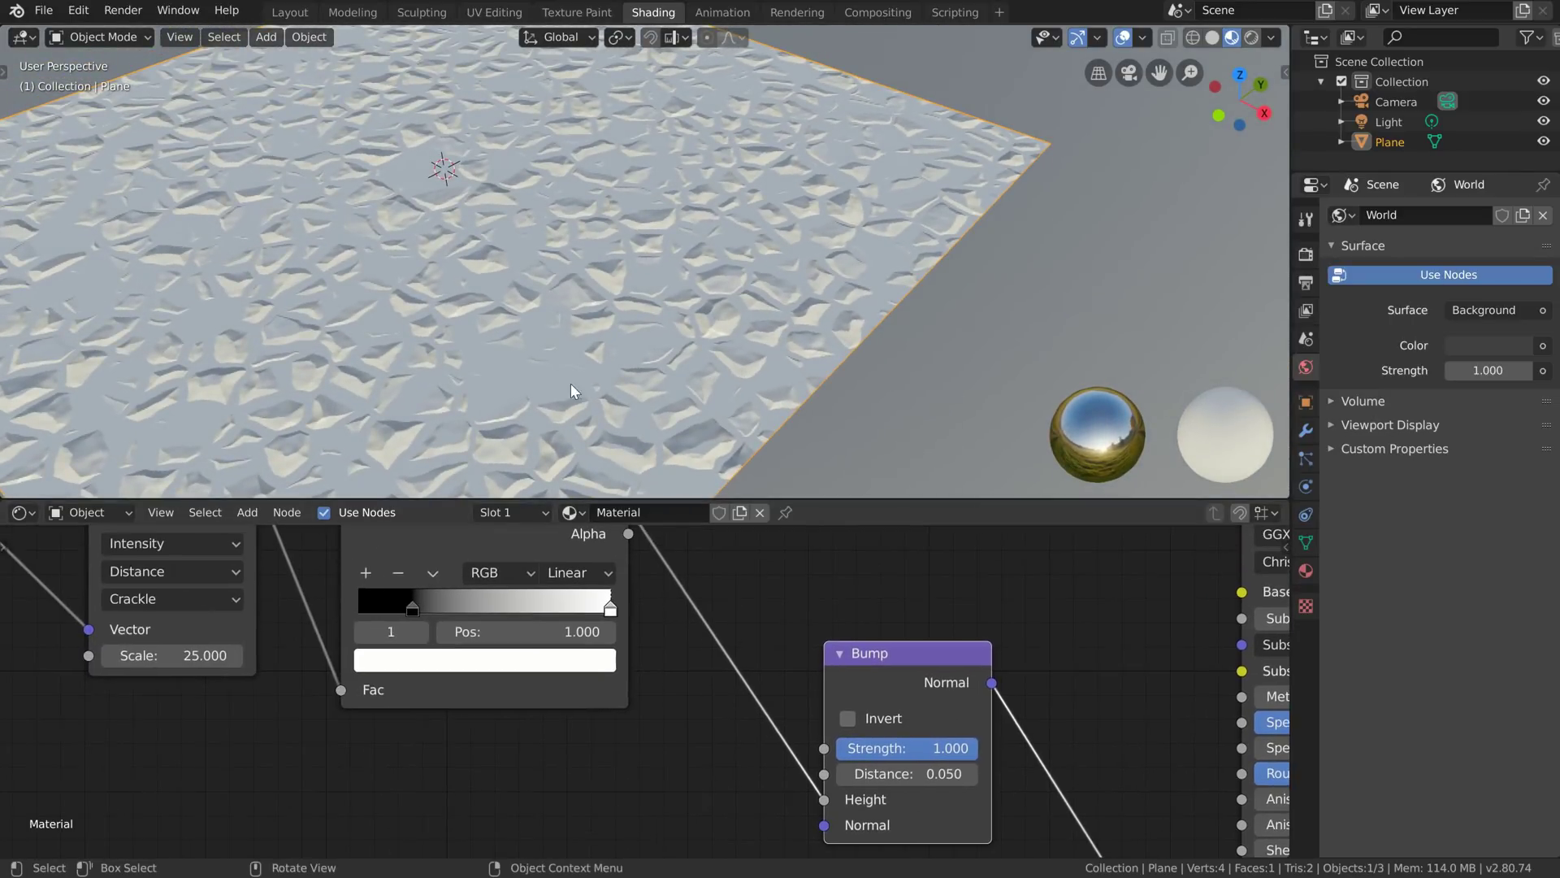
middle_click_drag(554, 711, 644, 769)
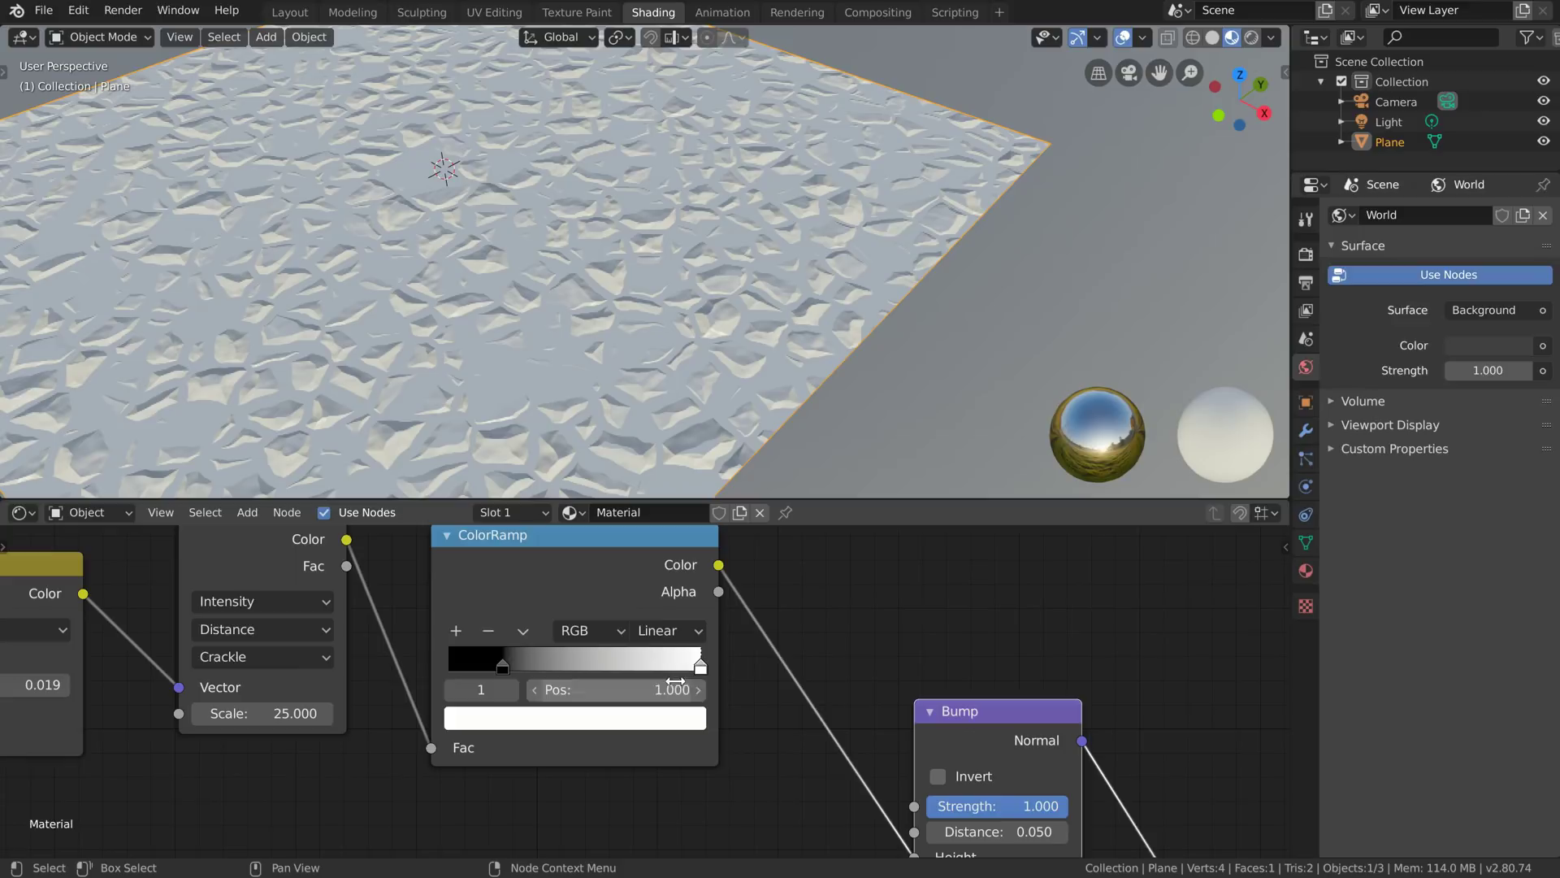
mouse_move(701, 668)
left_mouse_down()
mouse_move(546, 667)
mouse_move(680, 667)
left_mouse_up()
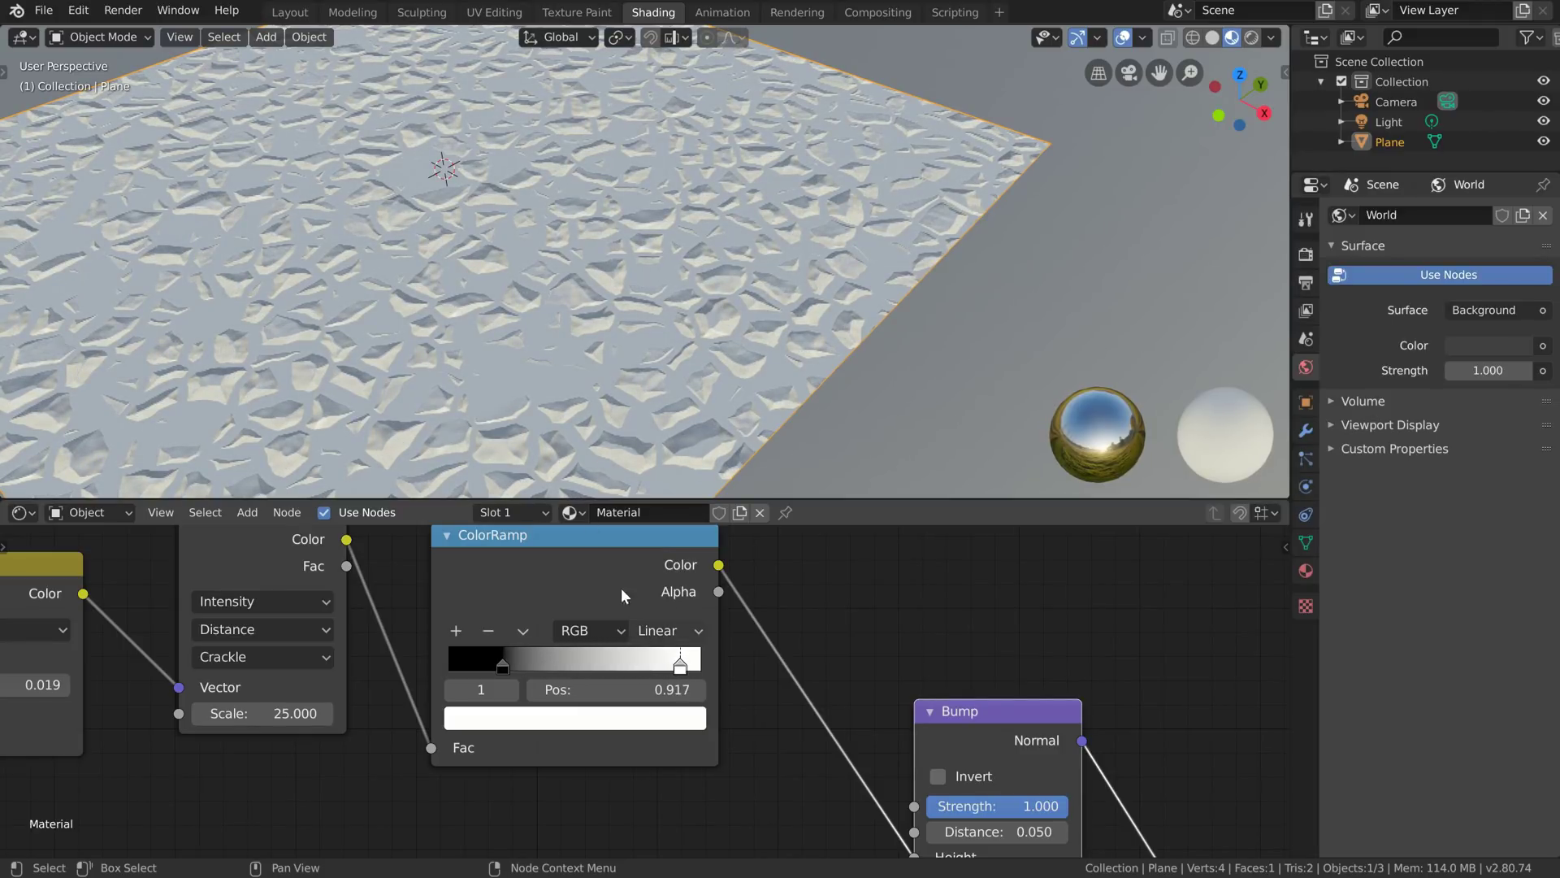
left_click(668, 630)
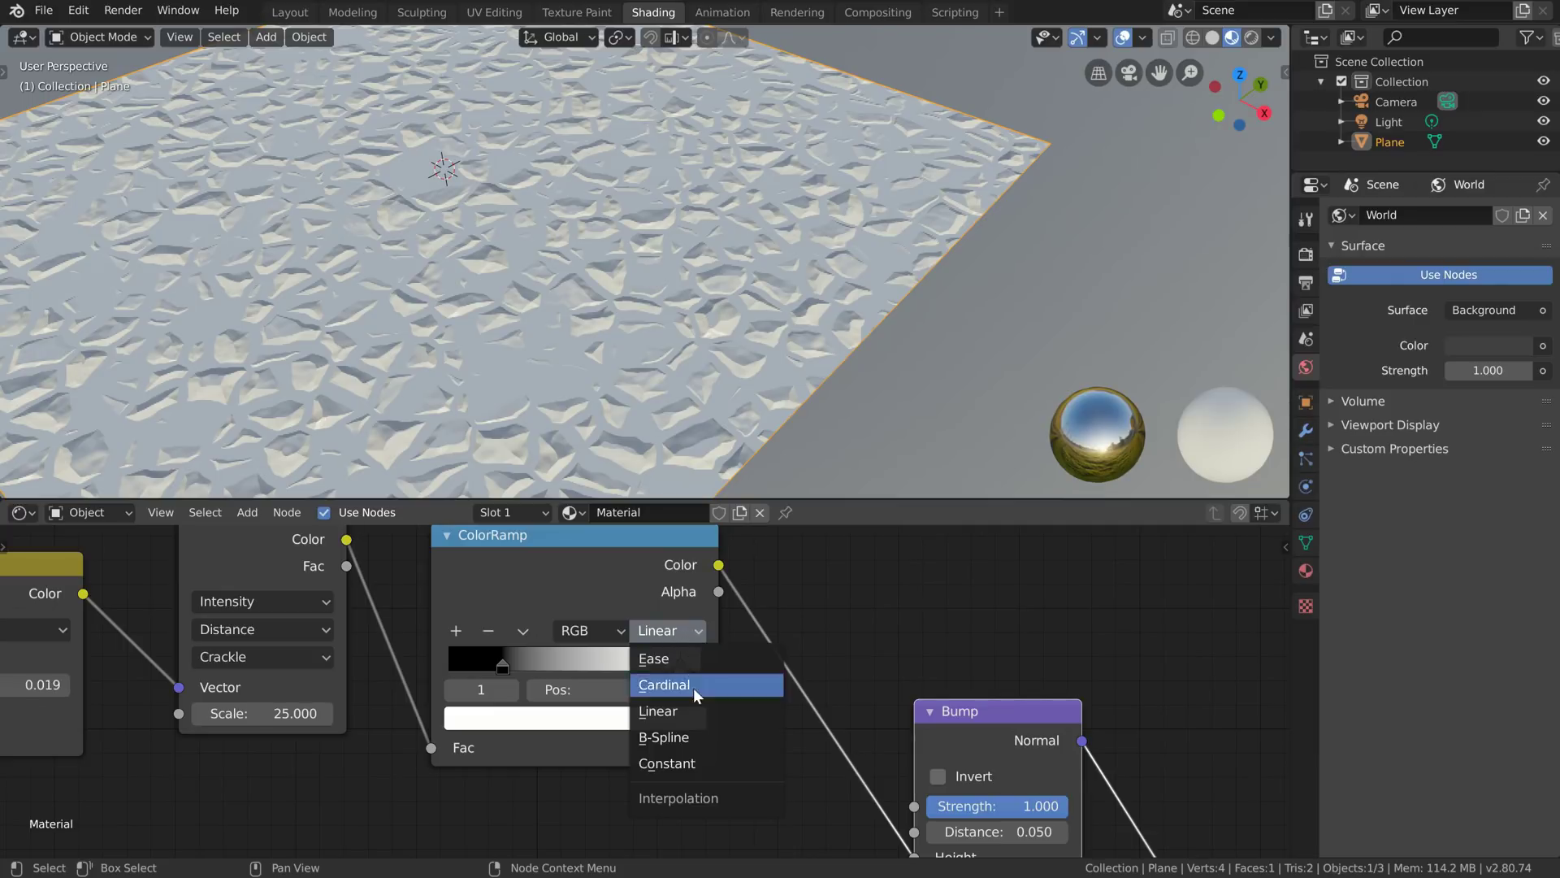
left_click(683, 737)
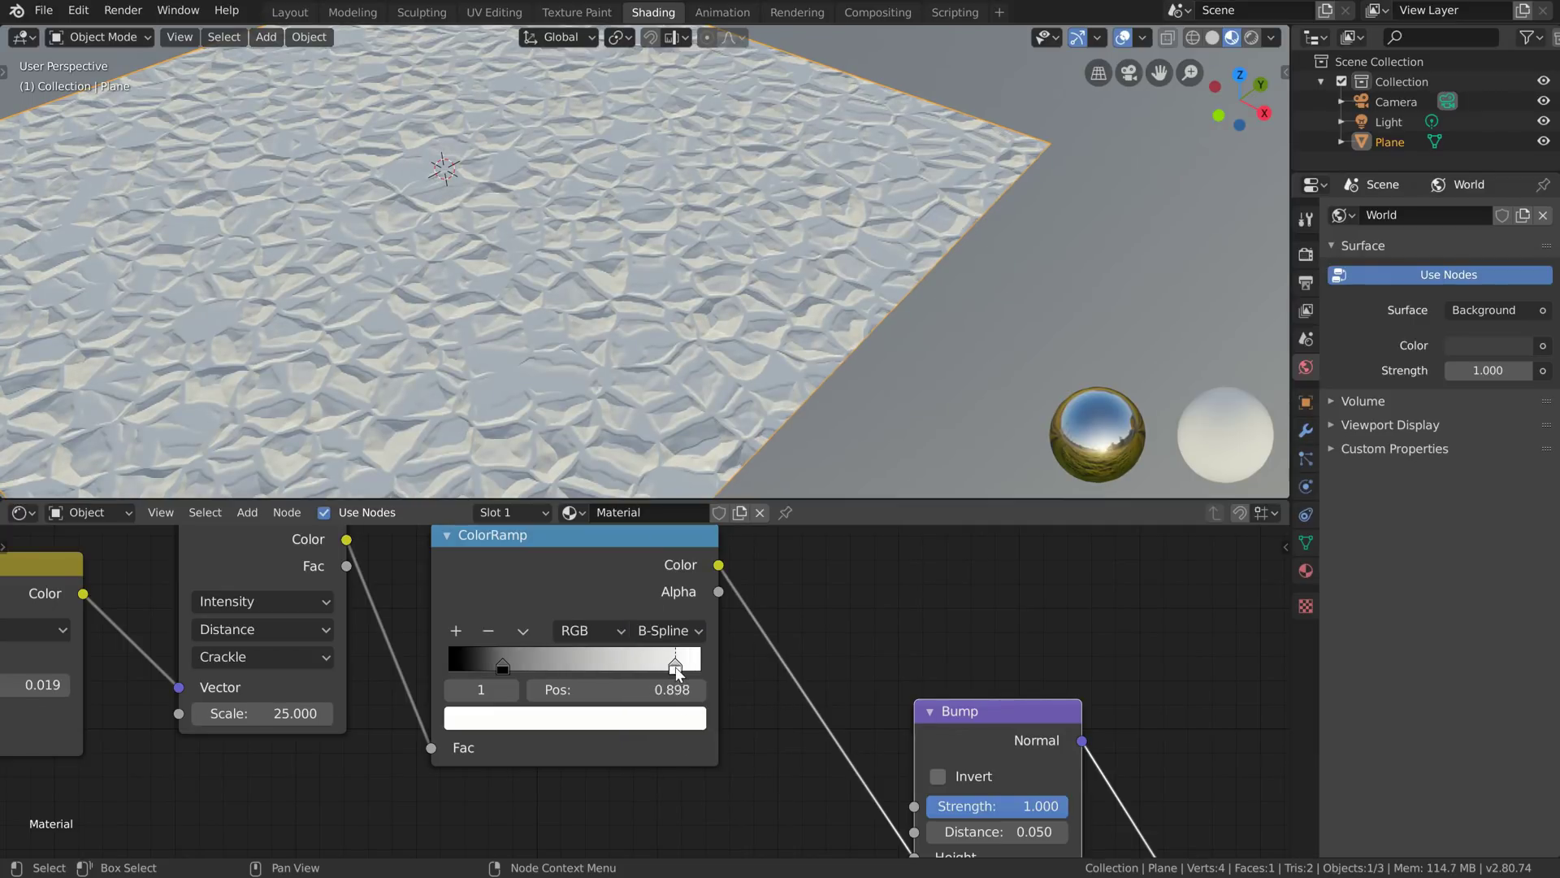
left_click_drag(676, 668, 571, 672)
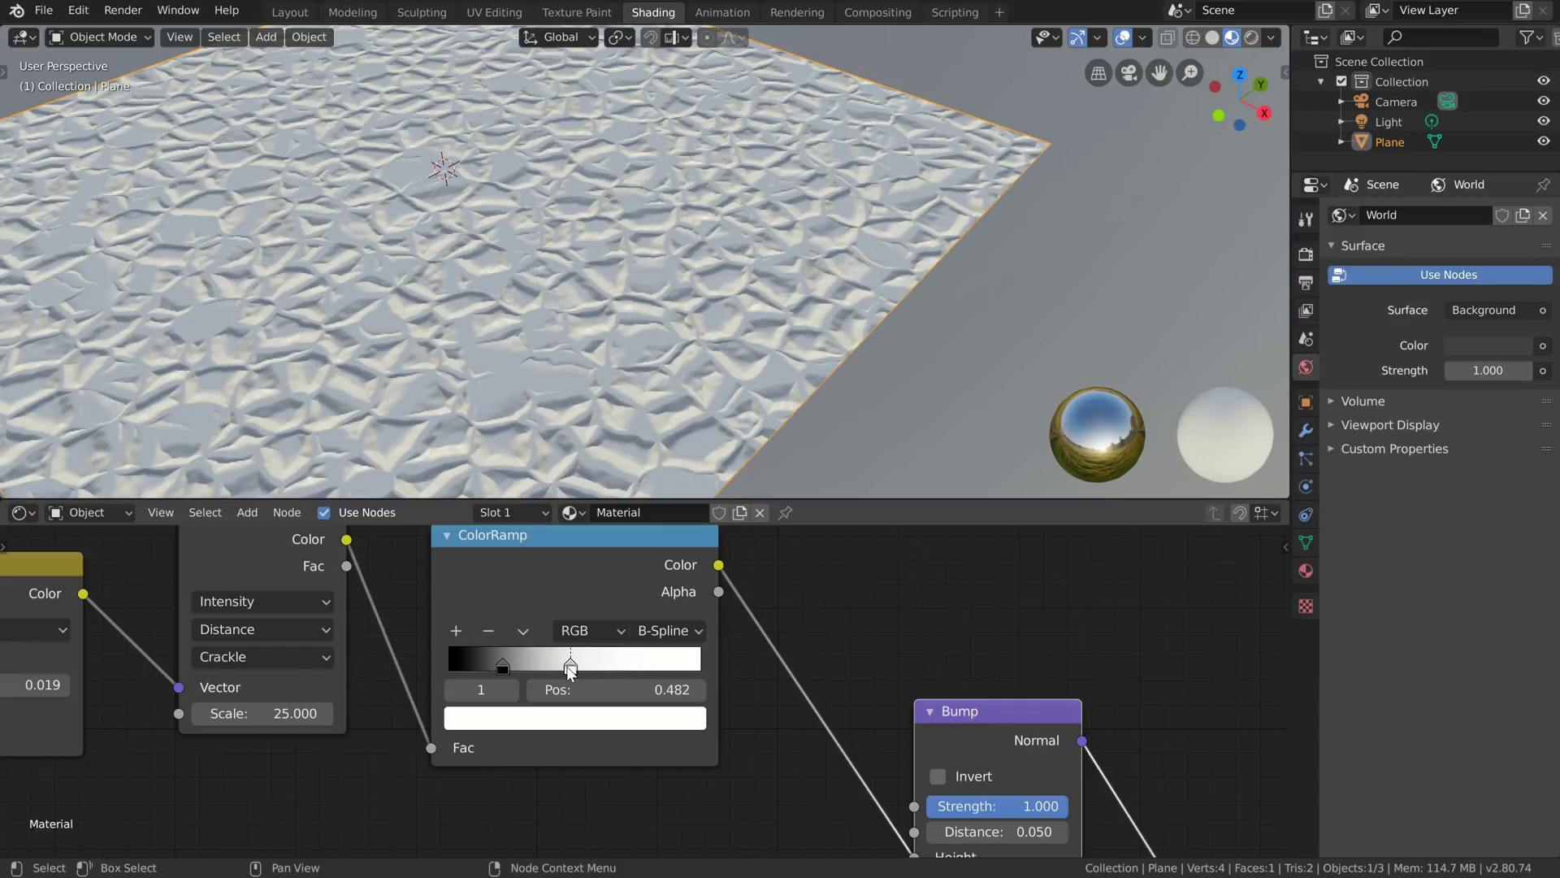
Step: Preview the ColorRamp on the plane and slide its stops left to about 0.072 for thin cracks
left_click(554, 568, "ctrl+shift")
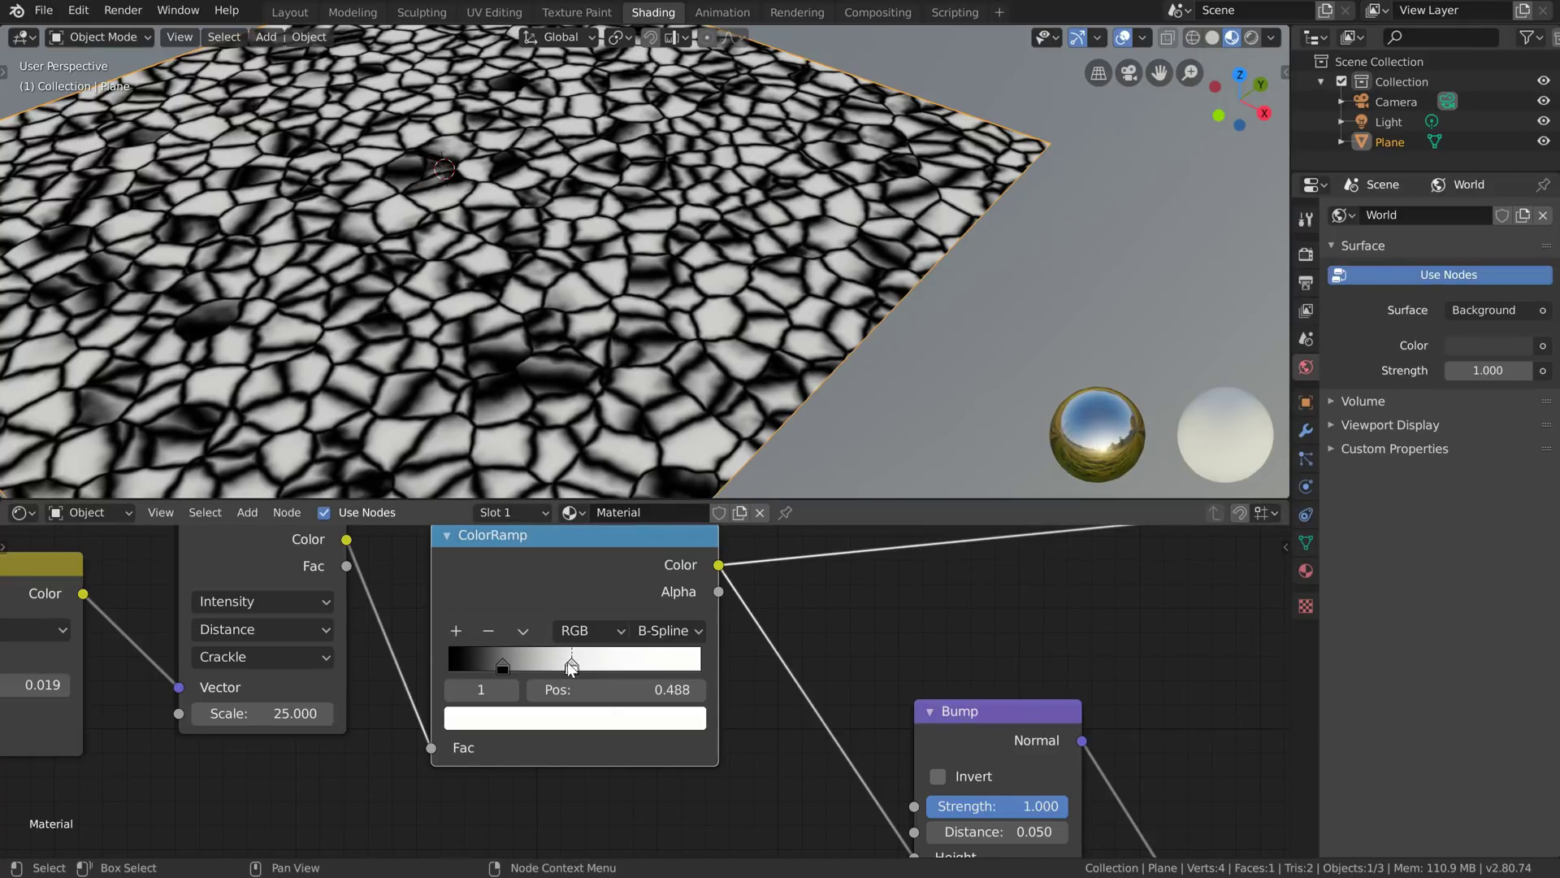
left_click_drag(571, 665, 510, 666)
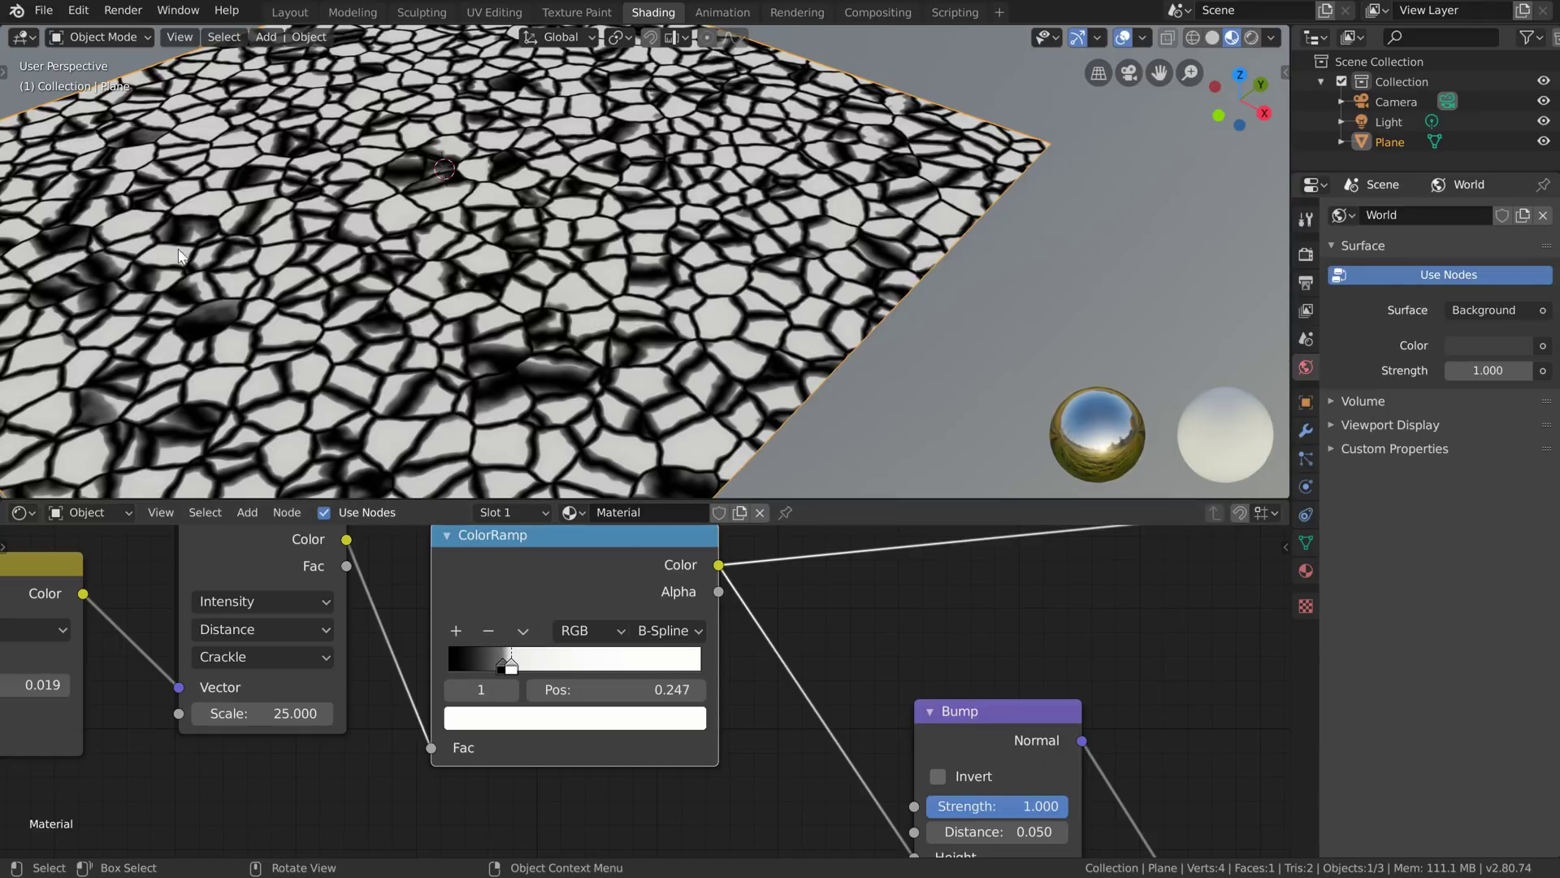
left_click_drag(500, 663, 467, 661)
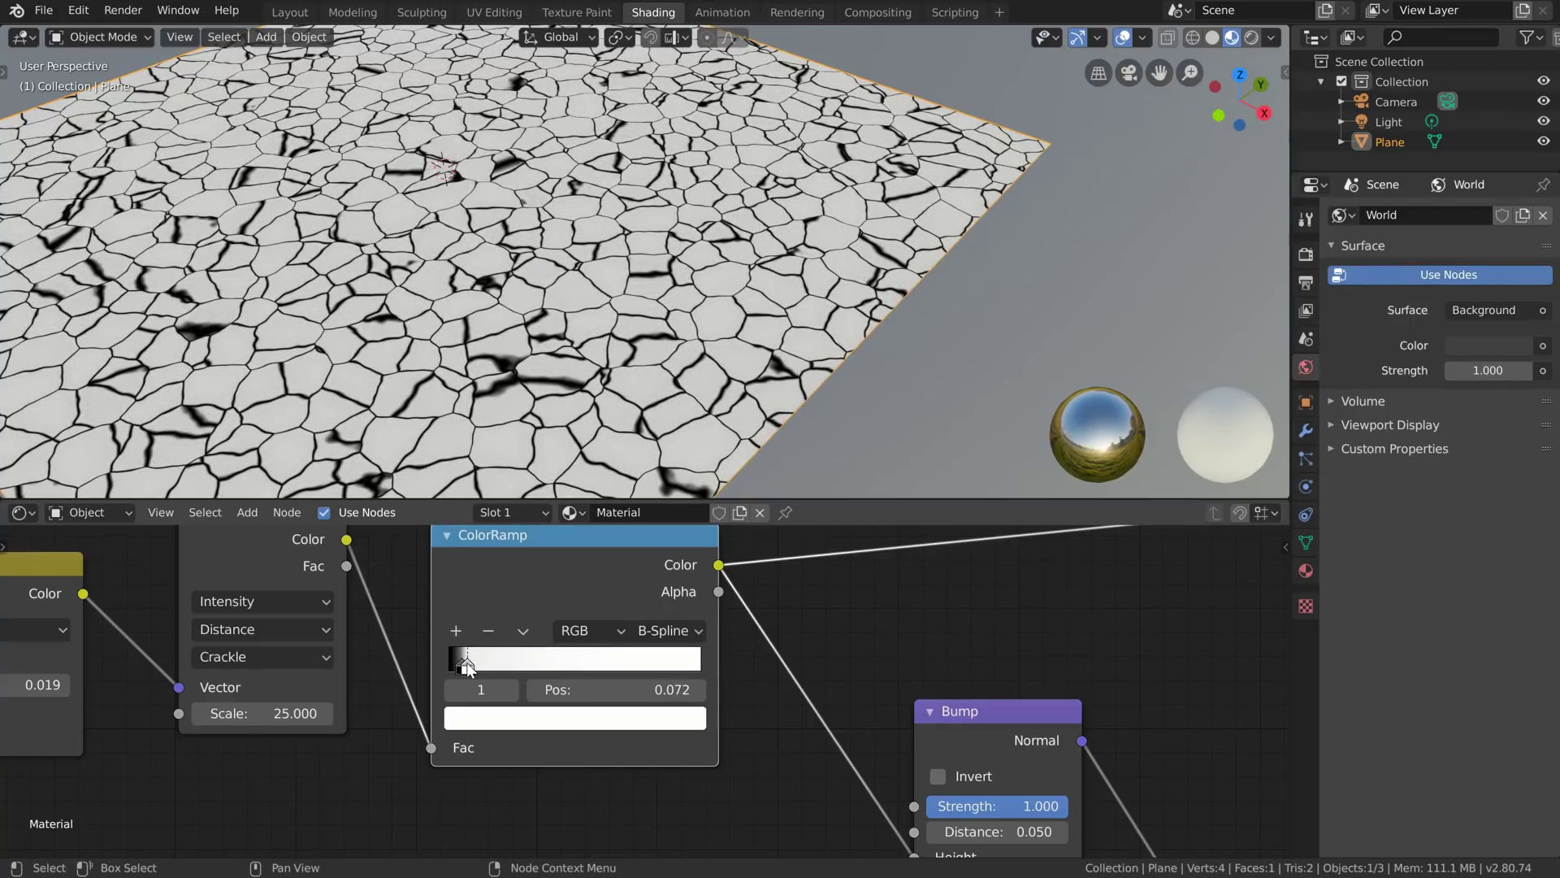
Step: Raise the Voronoi Scale to about 26 for denser cracks
middle_click_drag(496, 455, 693, 237)
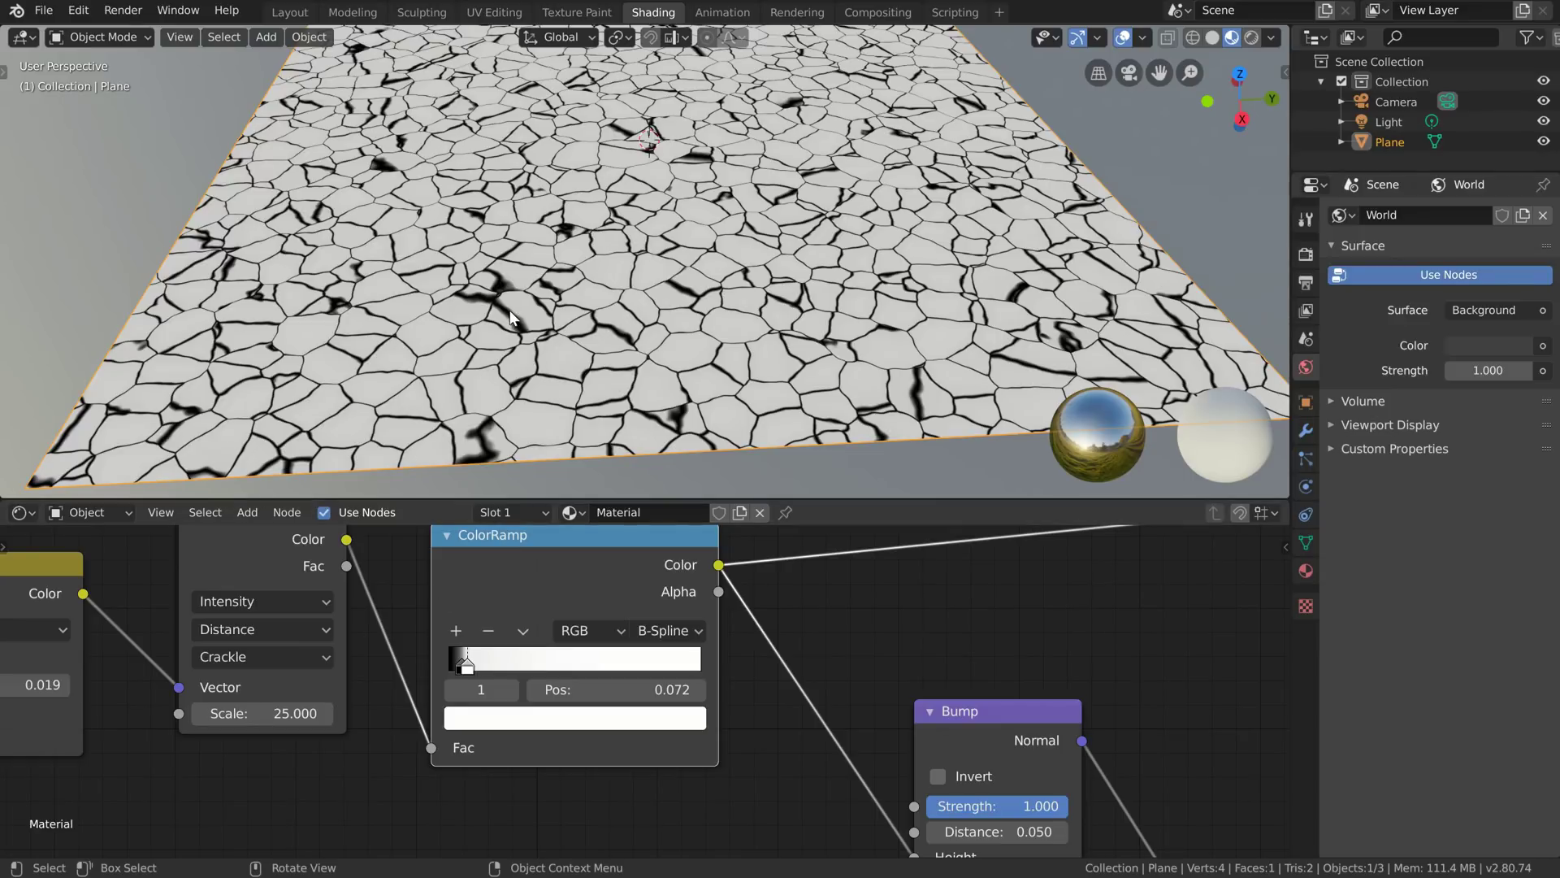
middle_click_drag(312, 690, 305, 725)
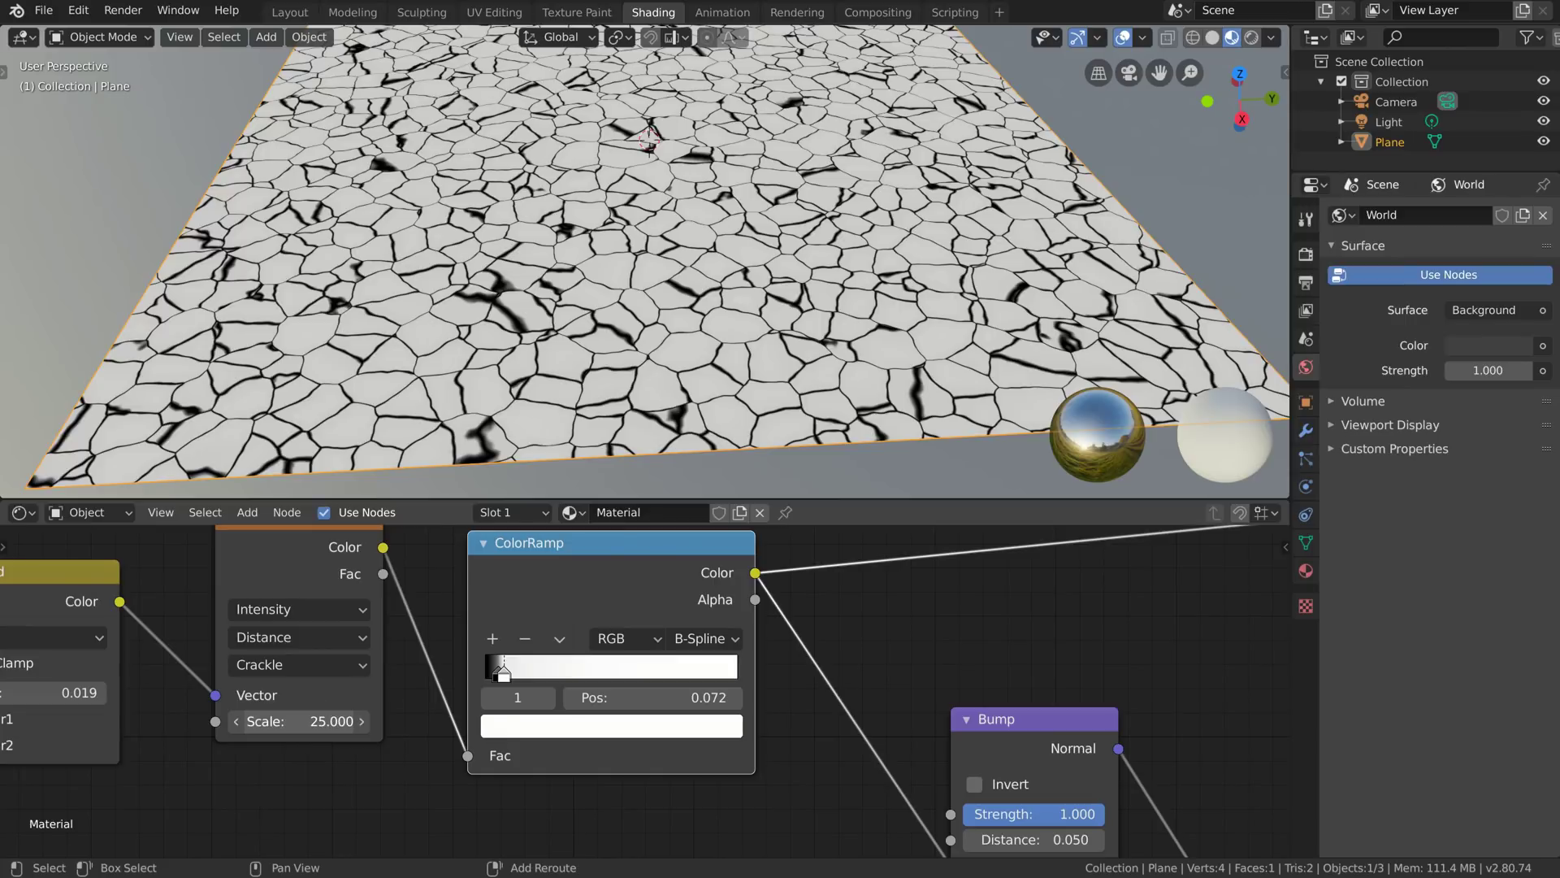
left_click_drag(308, 721, 354, 721)
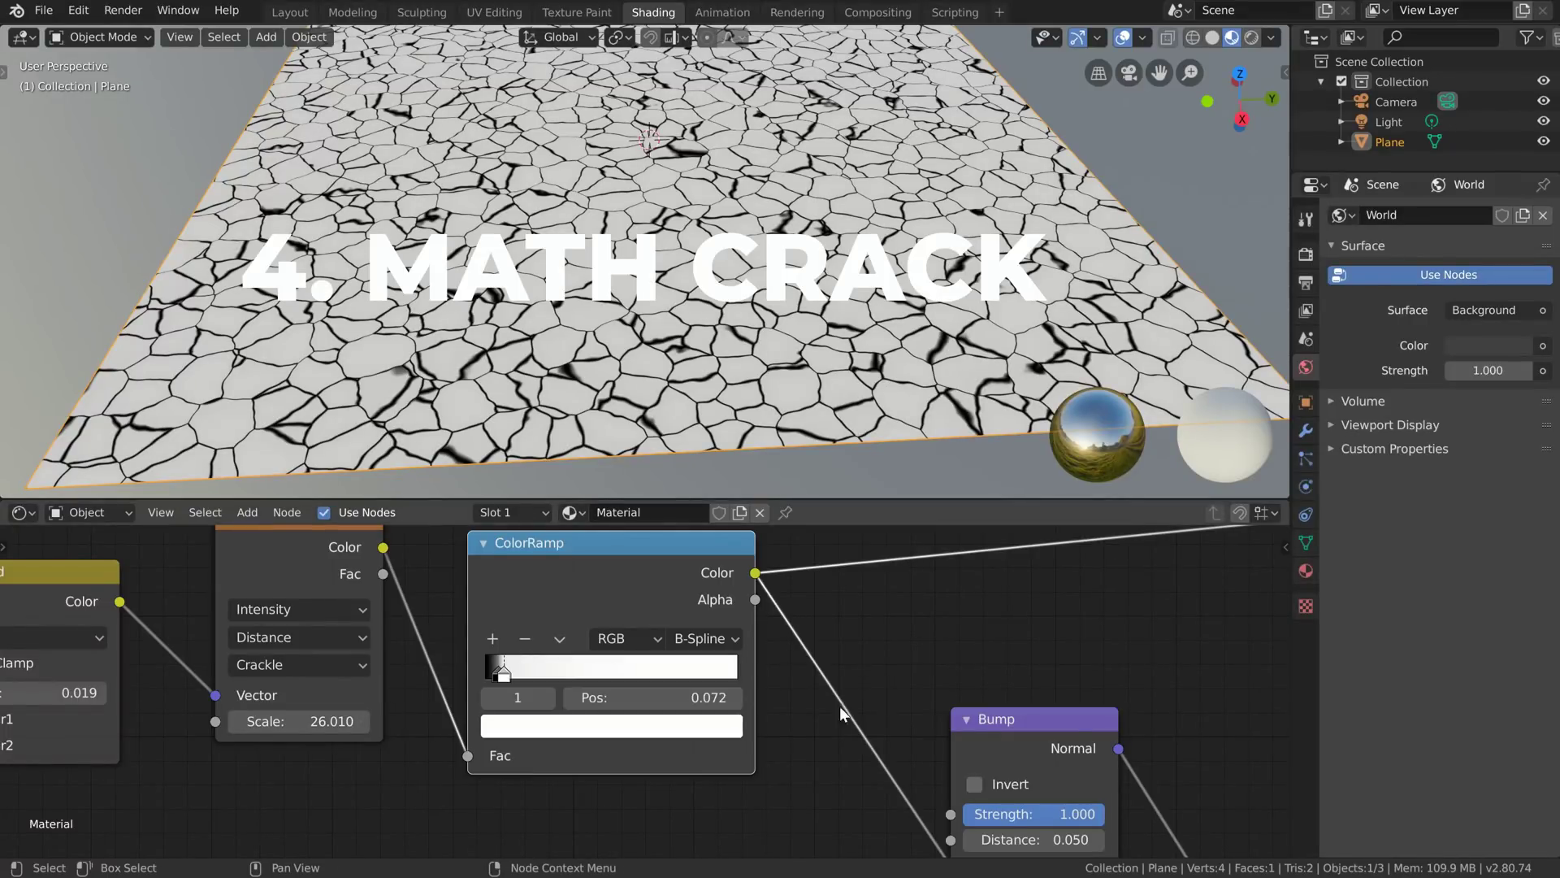
Step: Delete the old crack node chain from the node tree
middle_click_drag(327, 664, 536, 696)
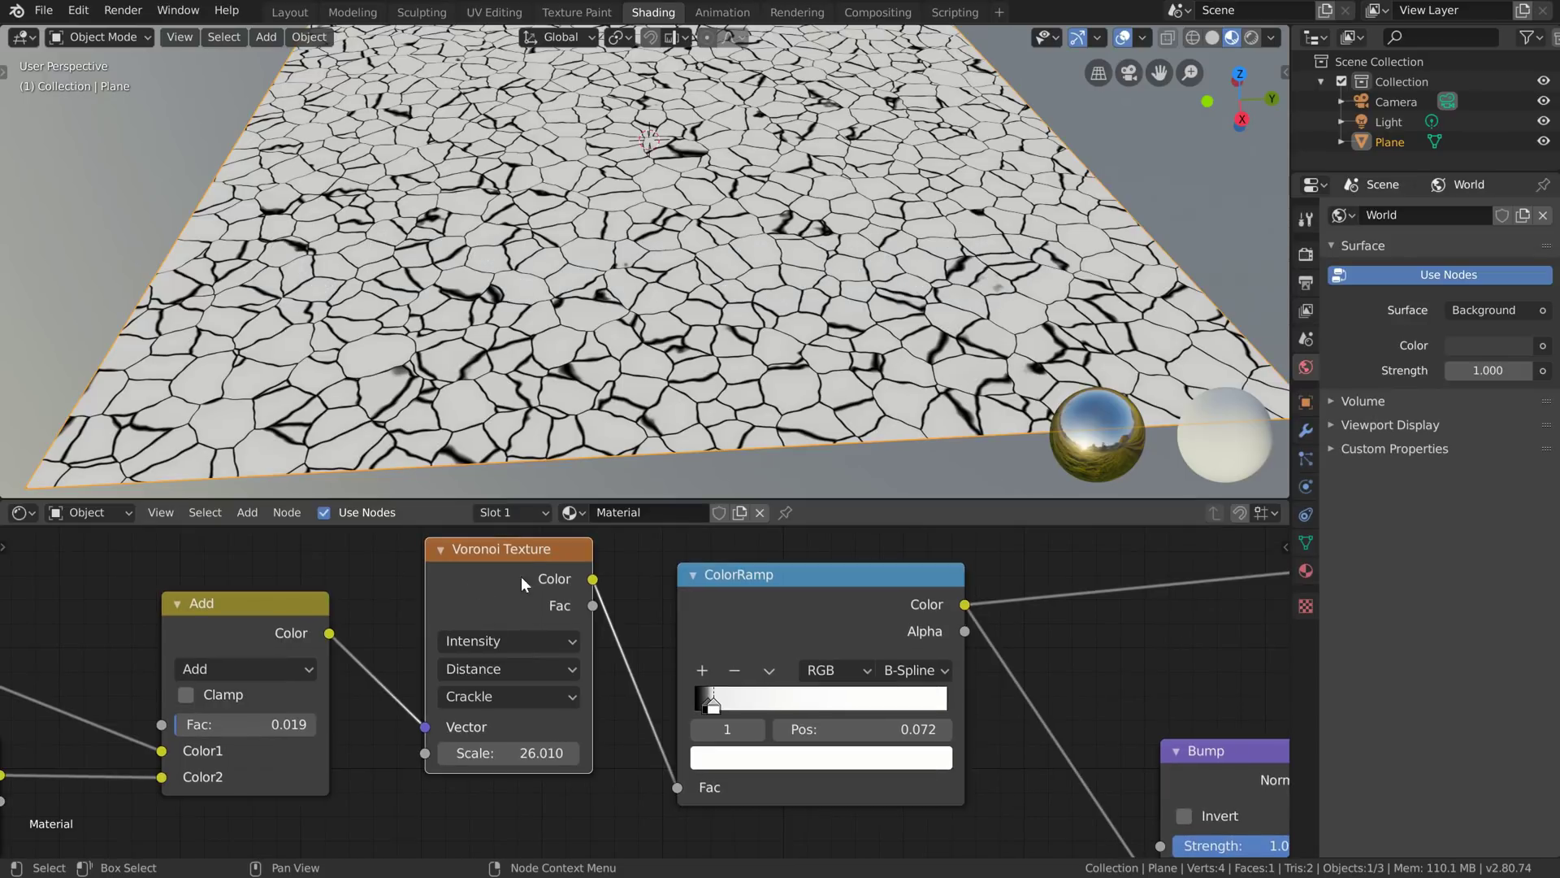
left_click(481, 697)
scroll(350, 569, "down", 5)
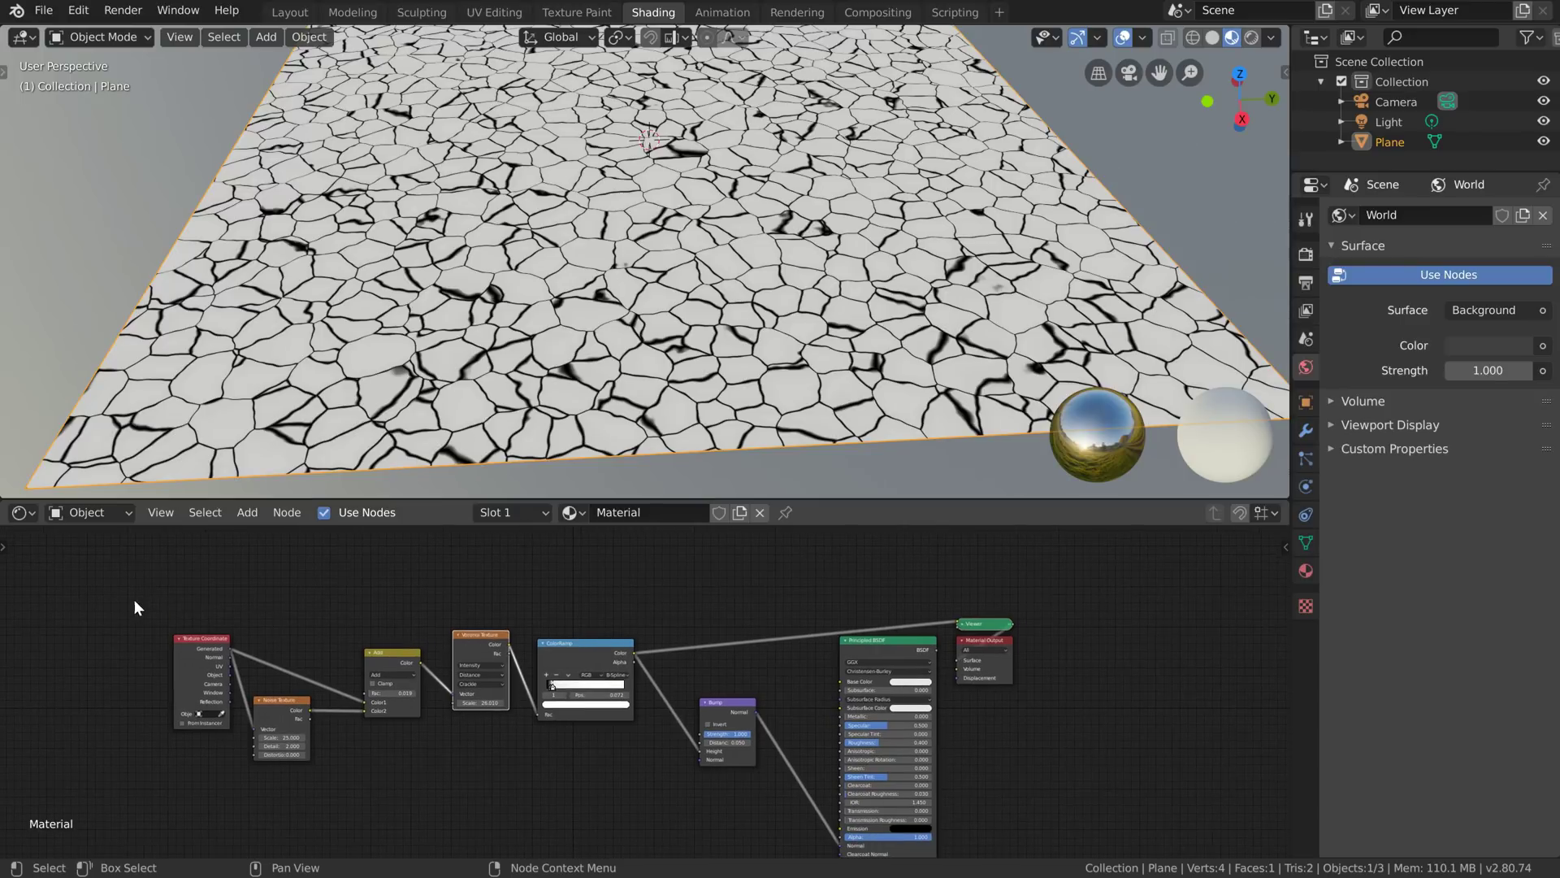
left_click_drag(134, 600, 801, 840)
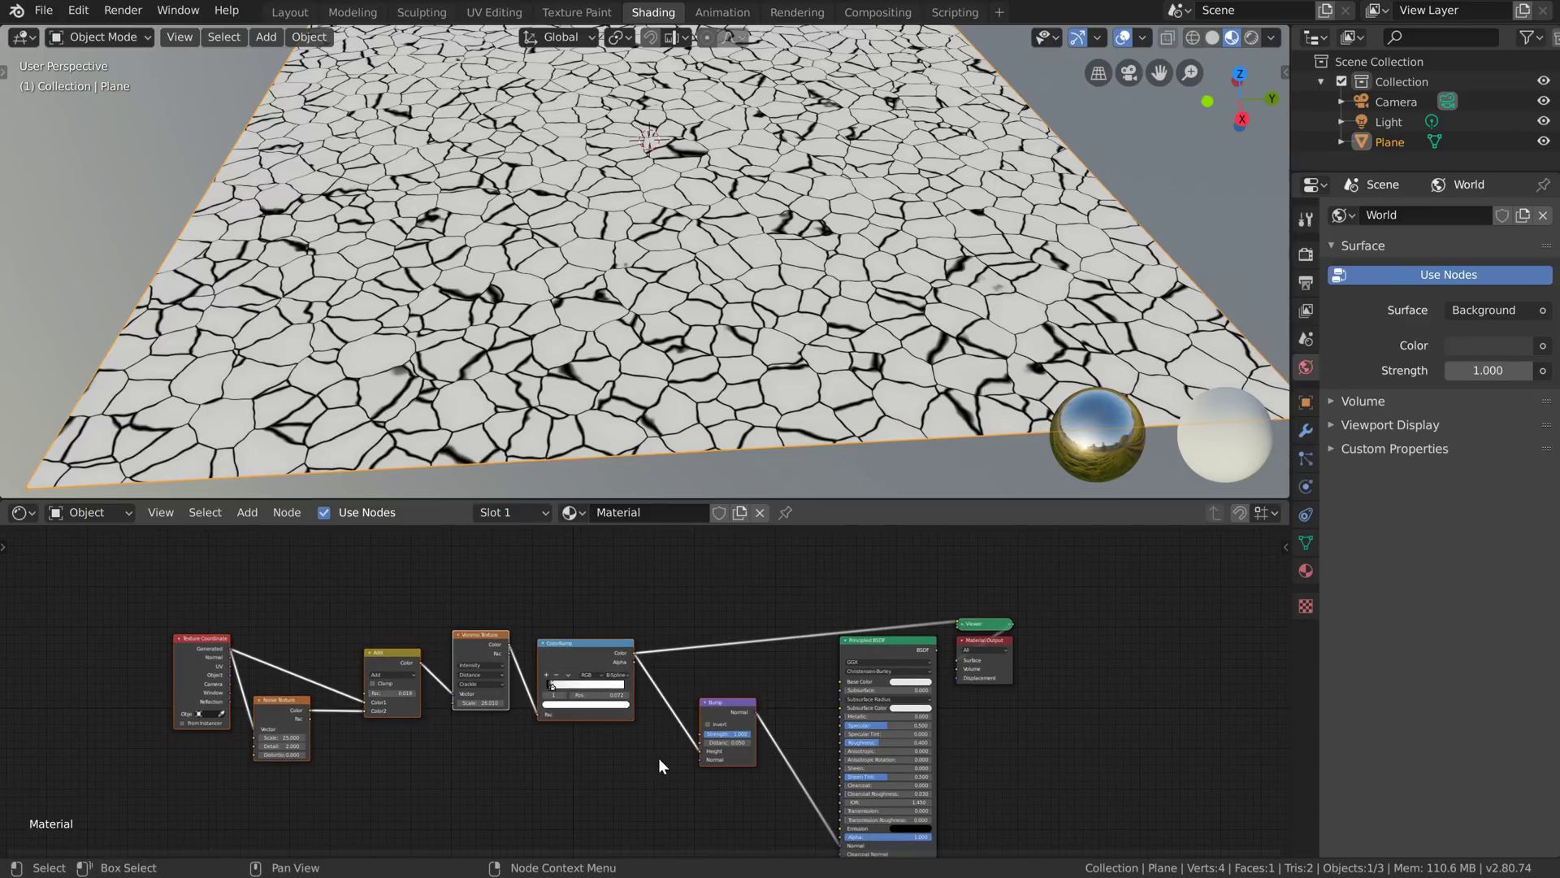
key("Delete")
middle_click_drag(658, 758, 569, 729)
scroll(597, 715, "up", 2)
Step: Add a new Voronoi Texture node and preview its colour on the plane
key("shift+a")
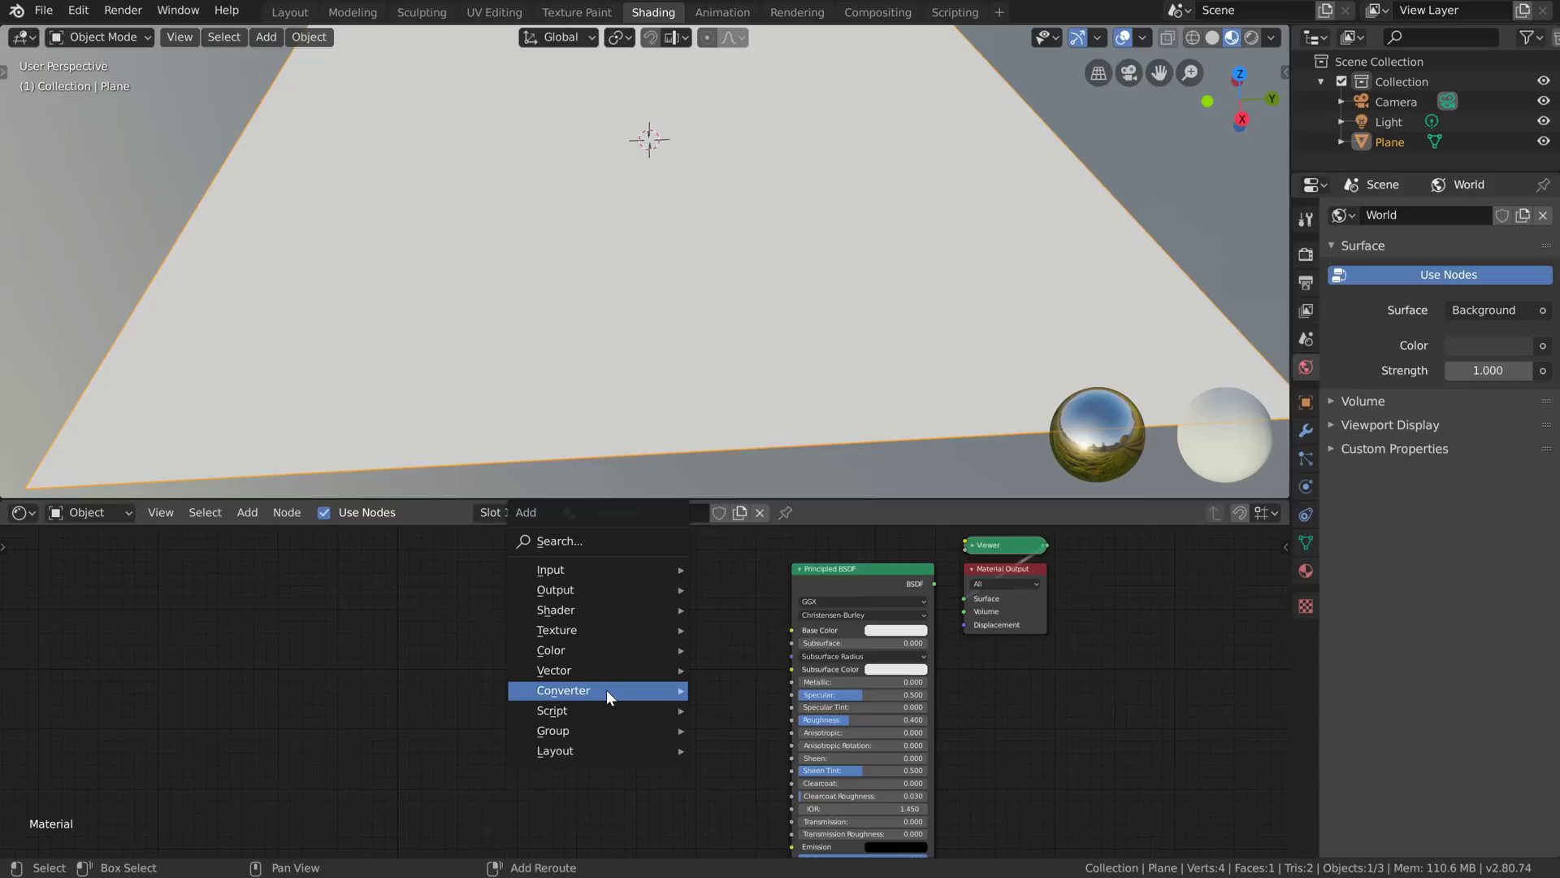
mouse_move(585, 631)
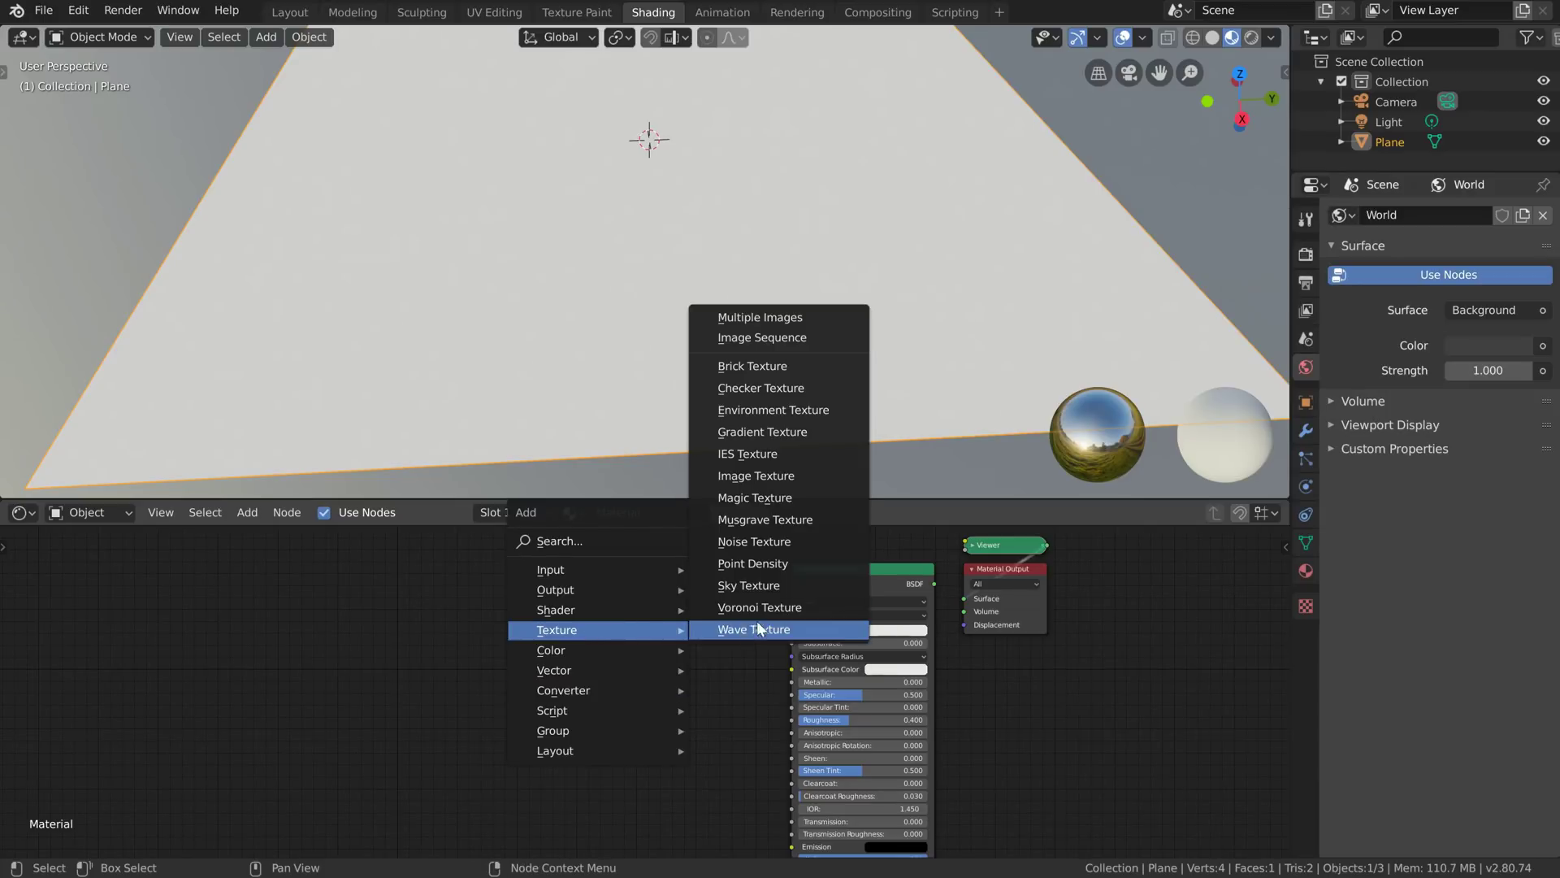
left_click(760, 607)
left_click(553, 617)
scroll(569, 650, "up", 3)
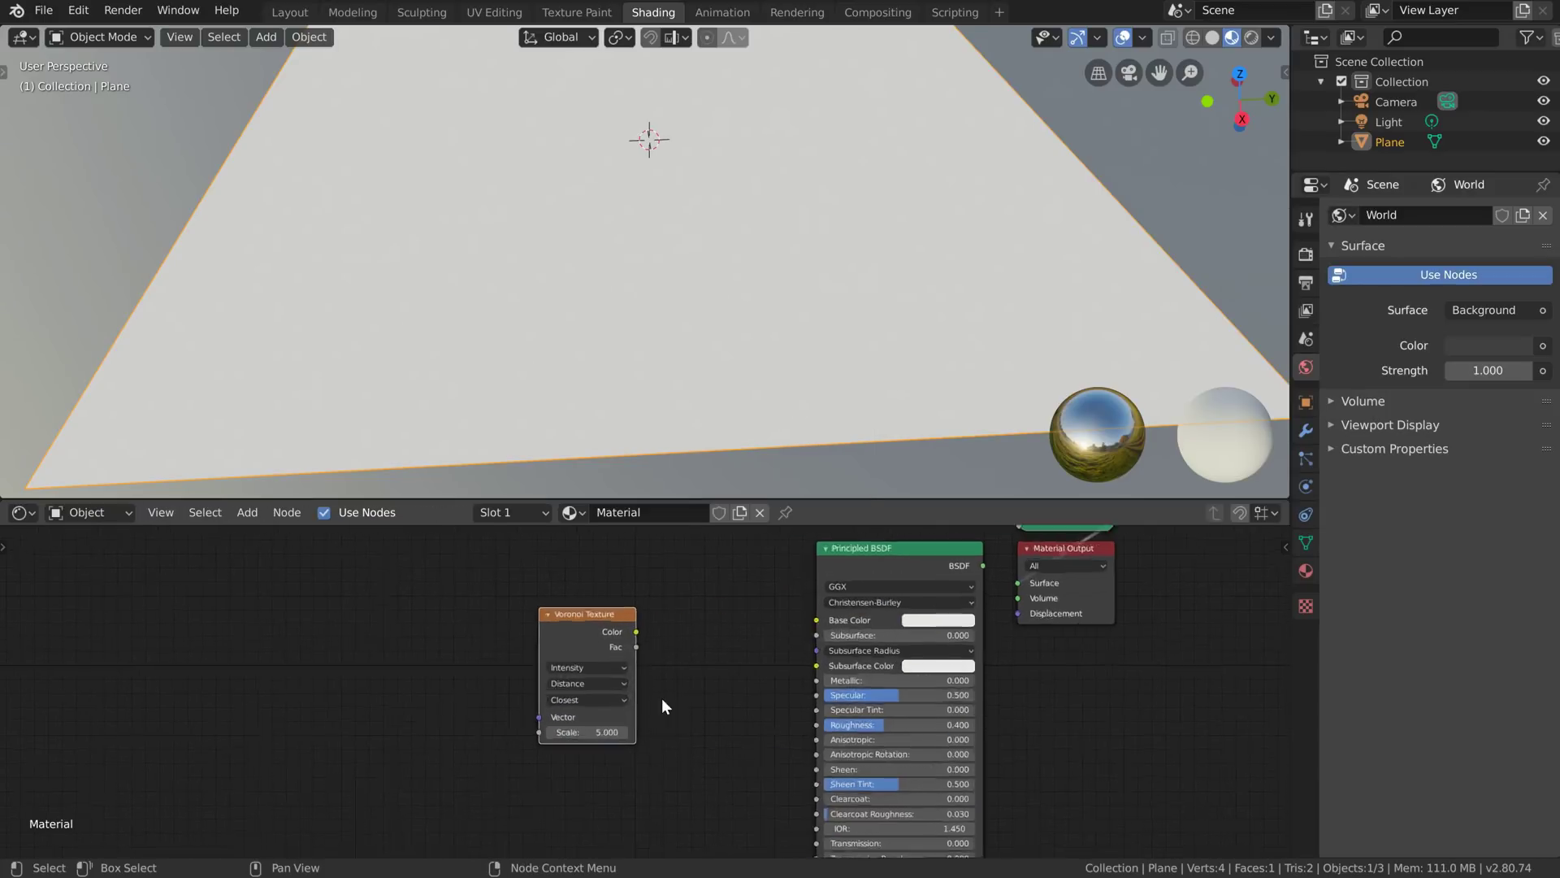
left_click(553, 611, "ctrl+shift")
scroll(534, 626, "down", 2)
middle_click_drag(534, 626, 501, 560)
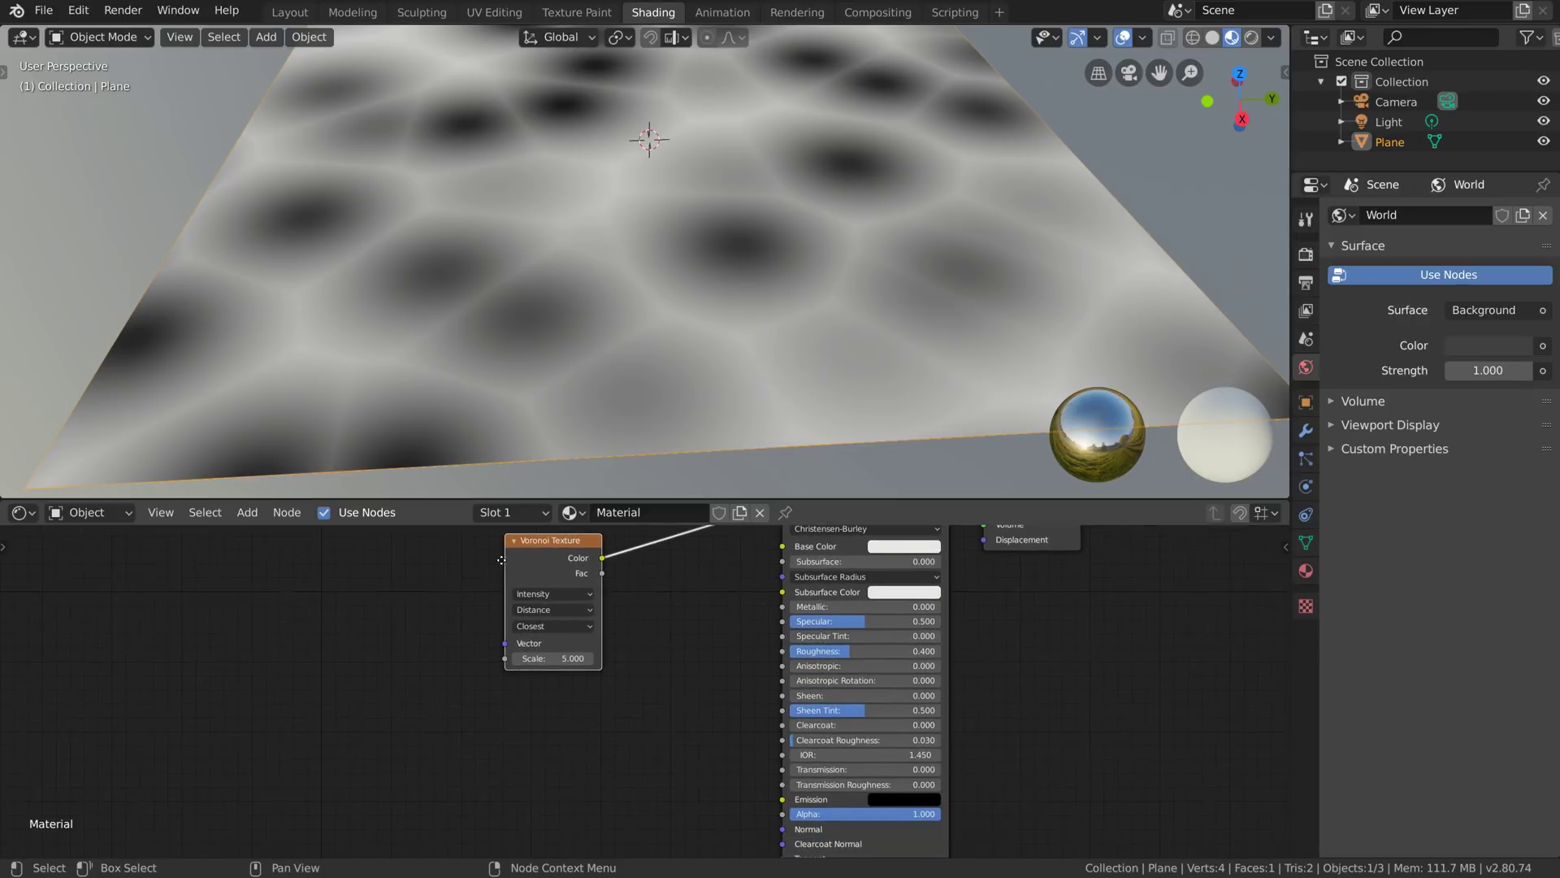
Step: Duplicate the Voronoi and feed both copies into a Math node set to Subtract
key("shift+d")
left_click(686, 665)
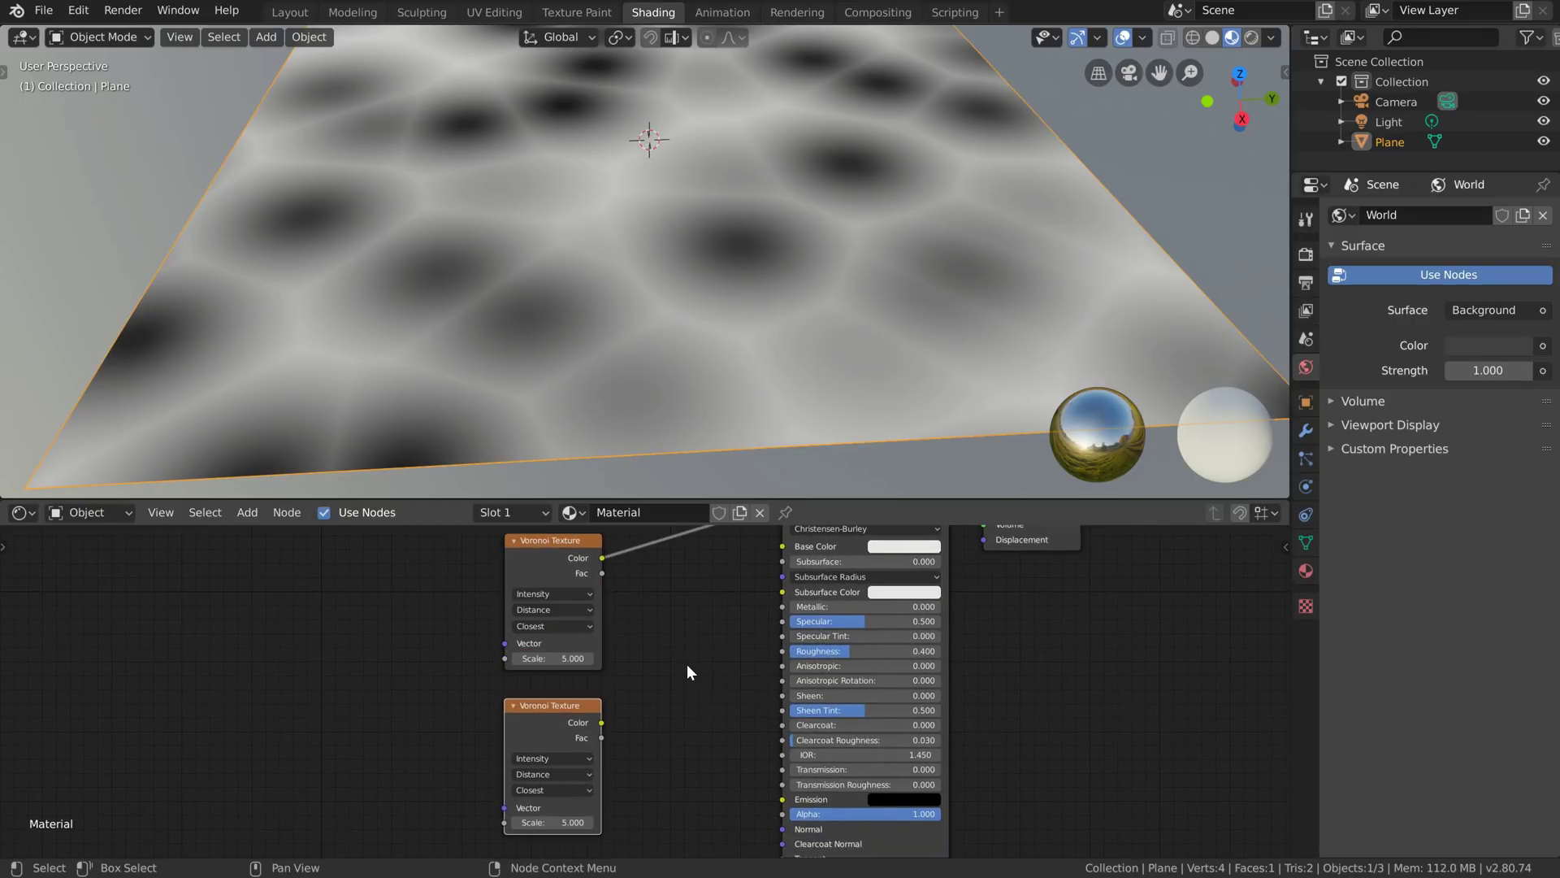
key("shift+a")
mouse_move(660, 720)
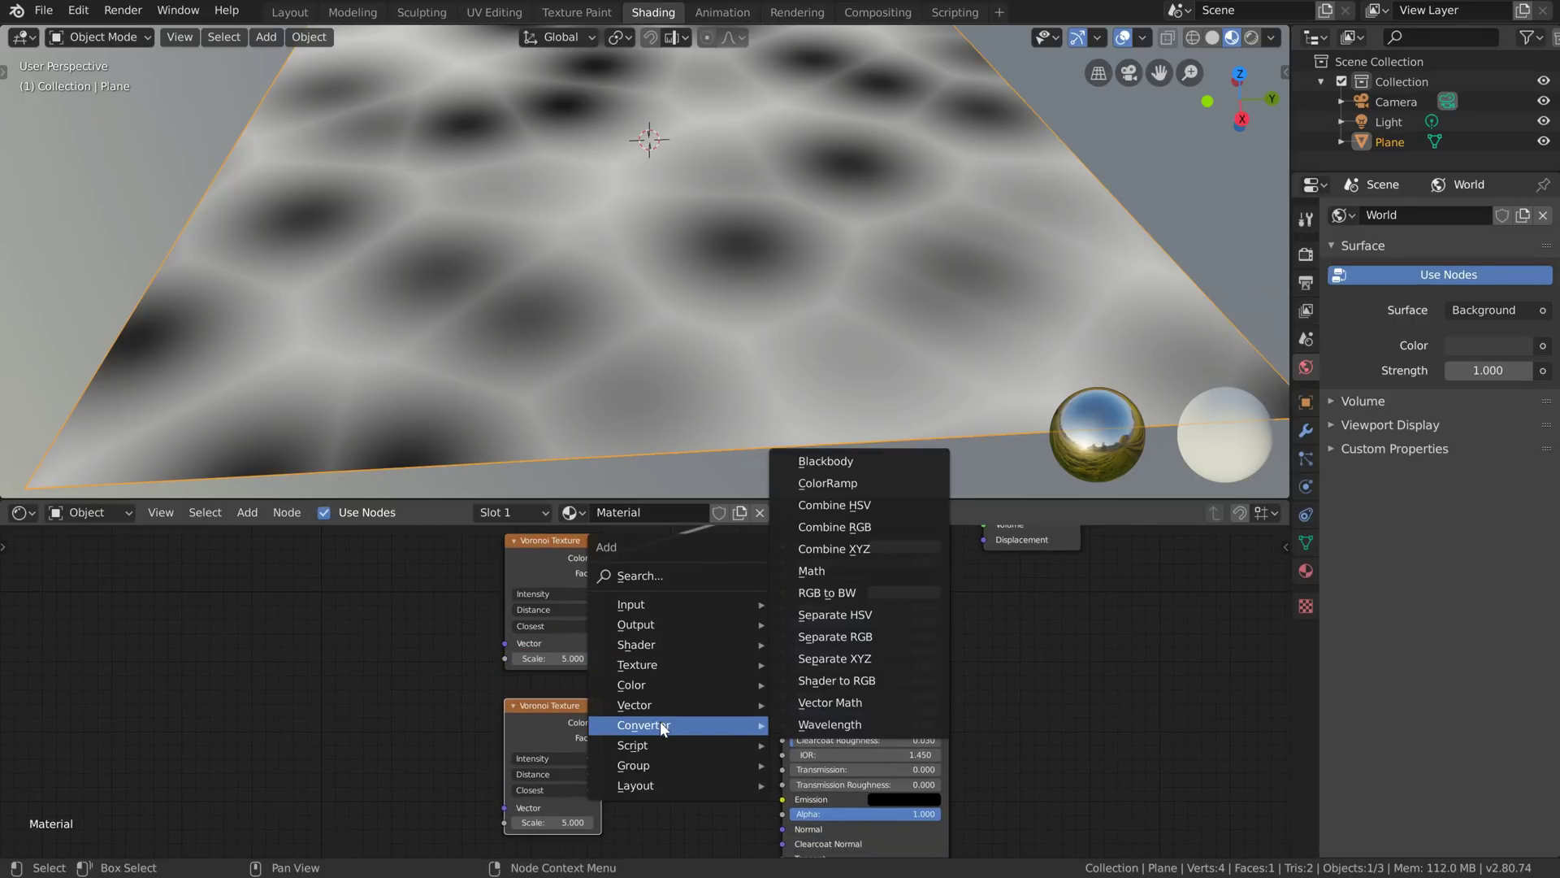
left_click(812, 570)
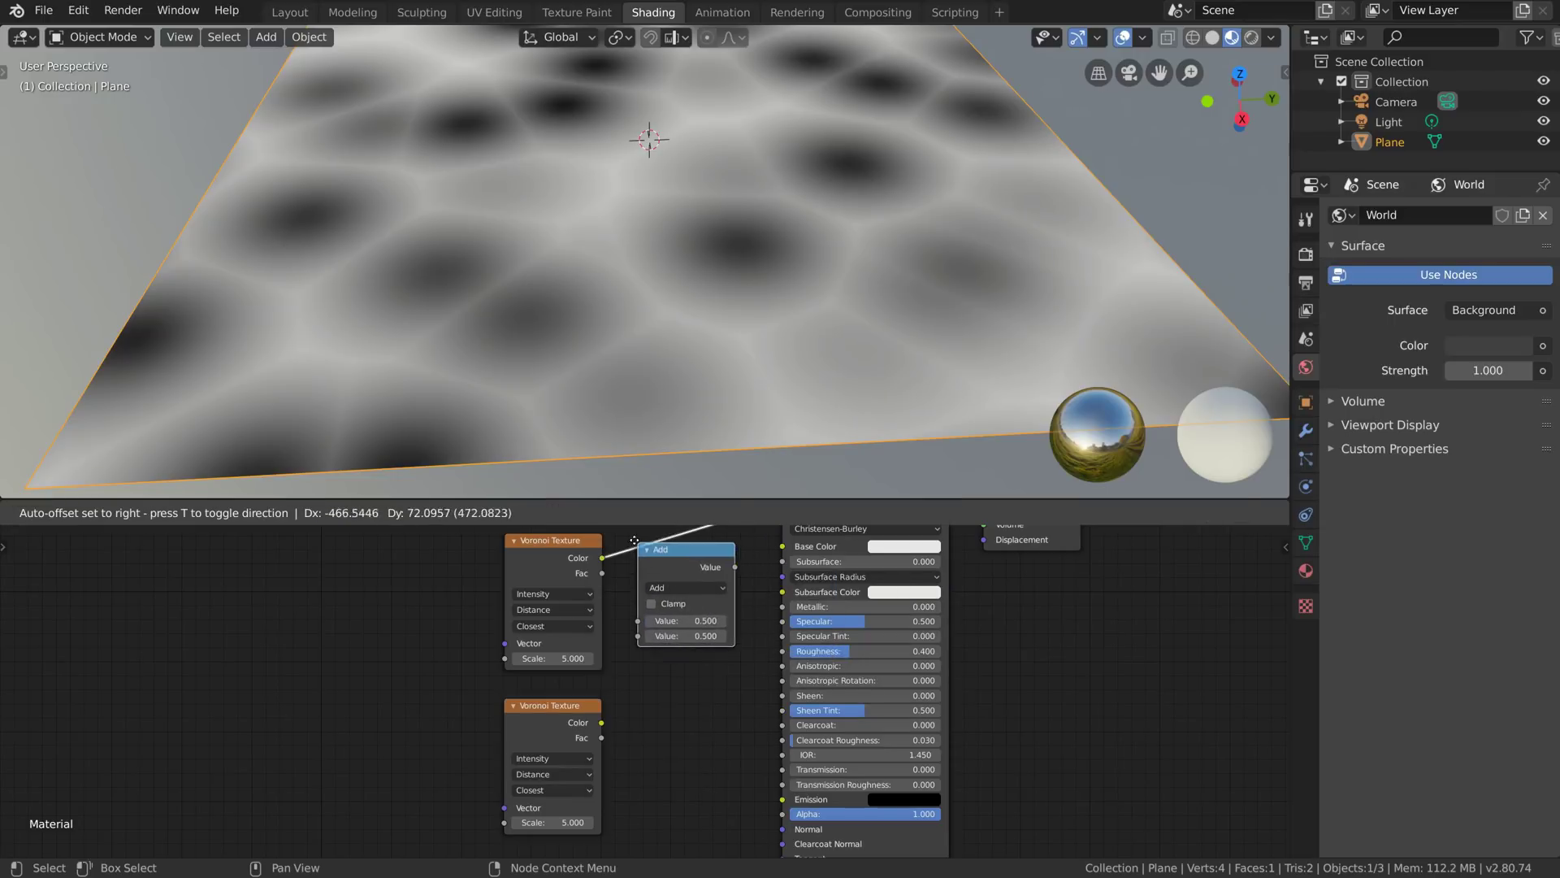
left_click(691, 551)
left_click_drag(691, 559, 704, 576)
left_click(707, 606)
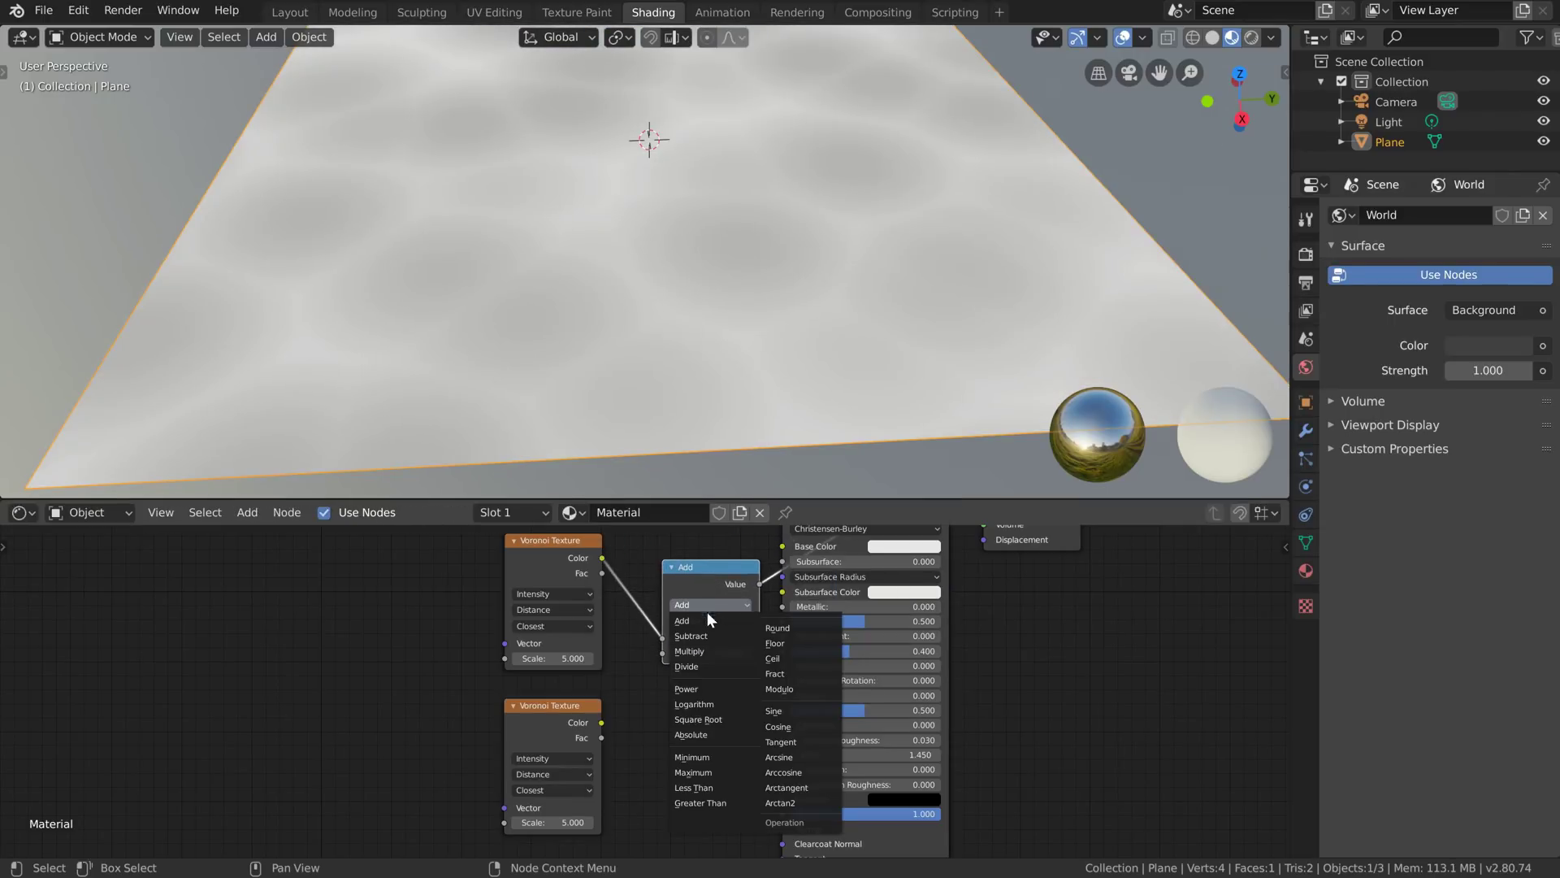
left_click(707, 635)
left_click_drag(602, 722, 666, 652)
scroll(666, 659, "down", 2)
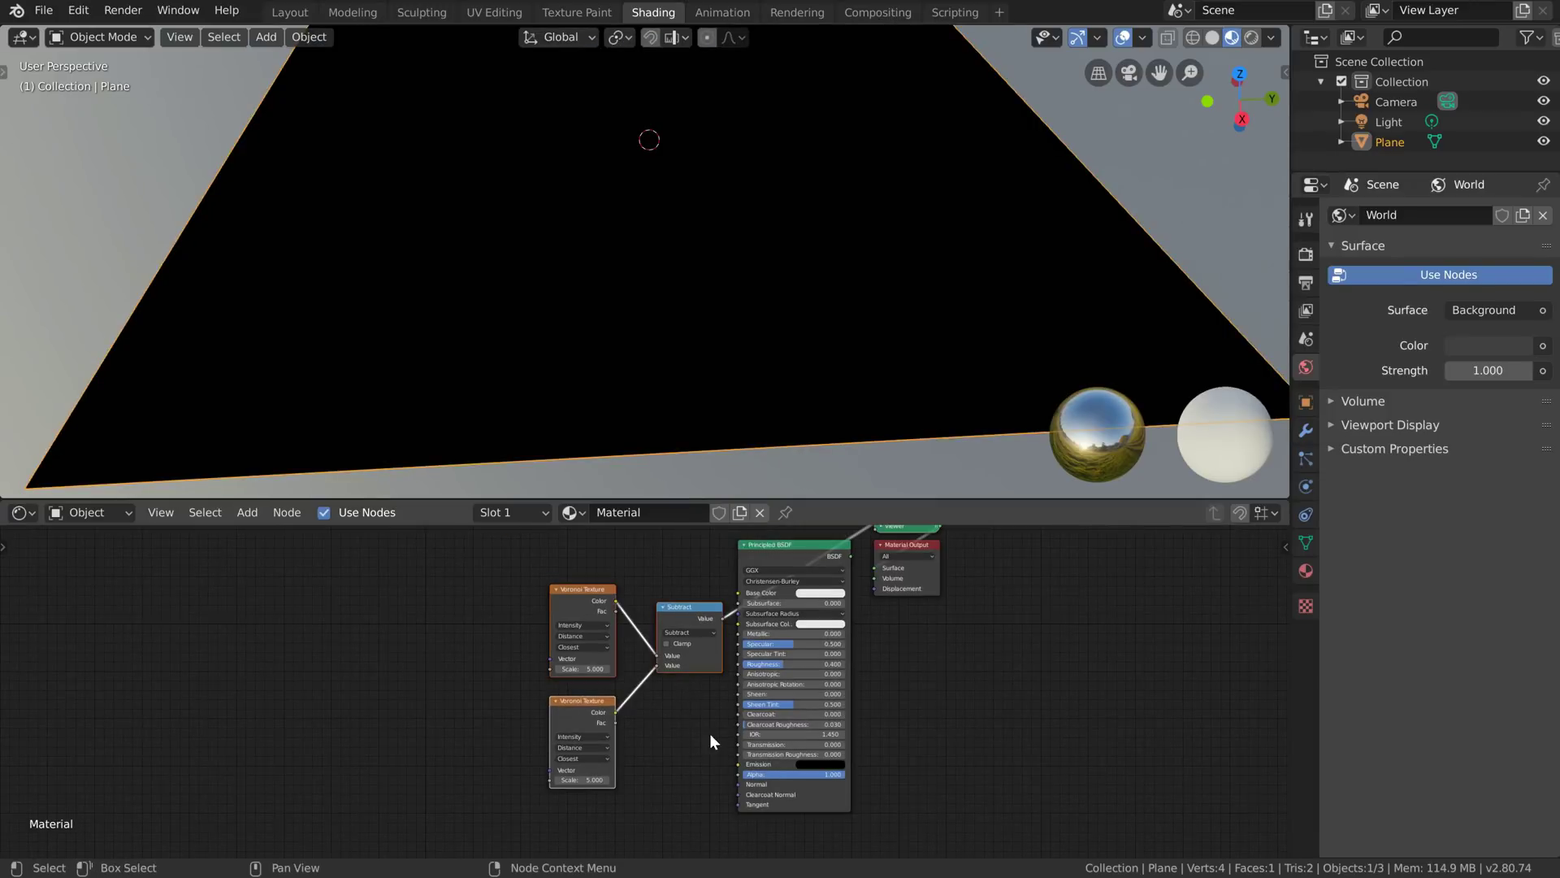
Step: Move the Voronoi and Subtract nodes clear of the Principled BSDF and open the upper Voronoi's feature options
key("g")
left_click(557, 645)
middle_click_drag(558, 645, 683, 717)
scroll(650, 721, "up", 3)
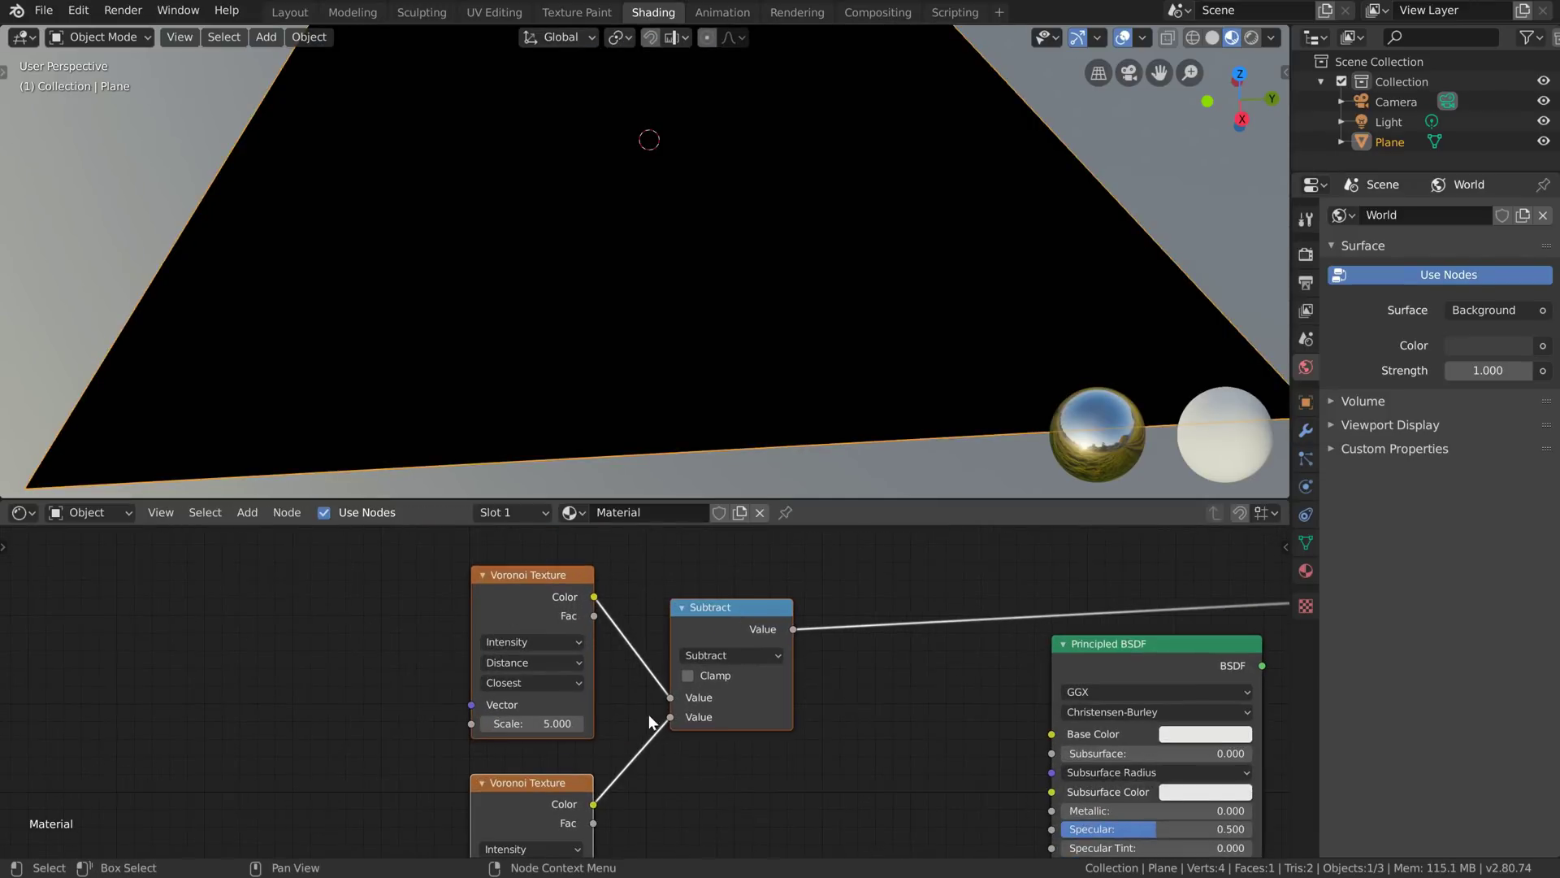
scroll(667, 707, "down", 3, "shift")
scroll(684, 694, "down", 2)
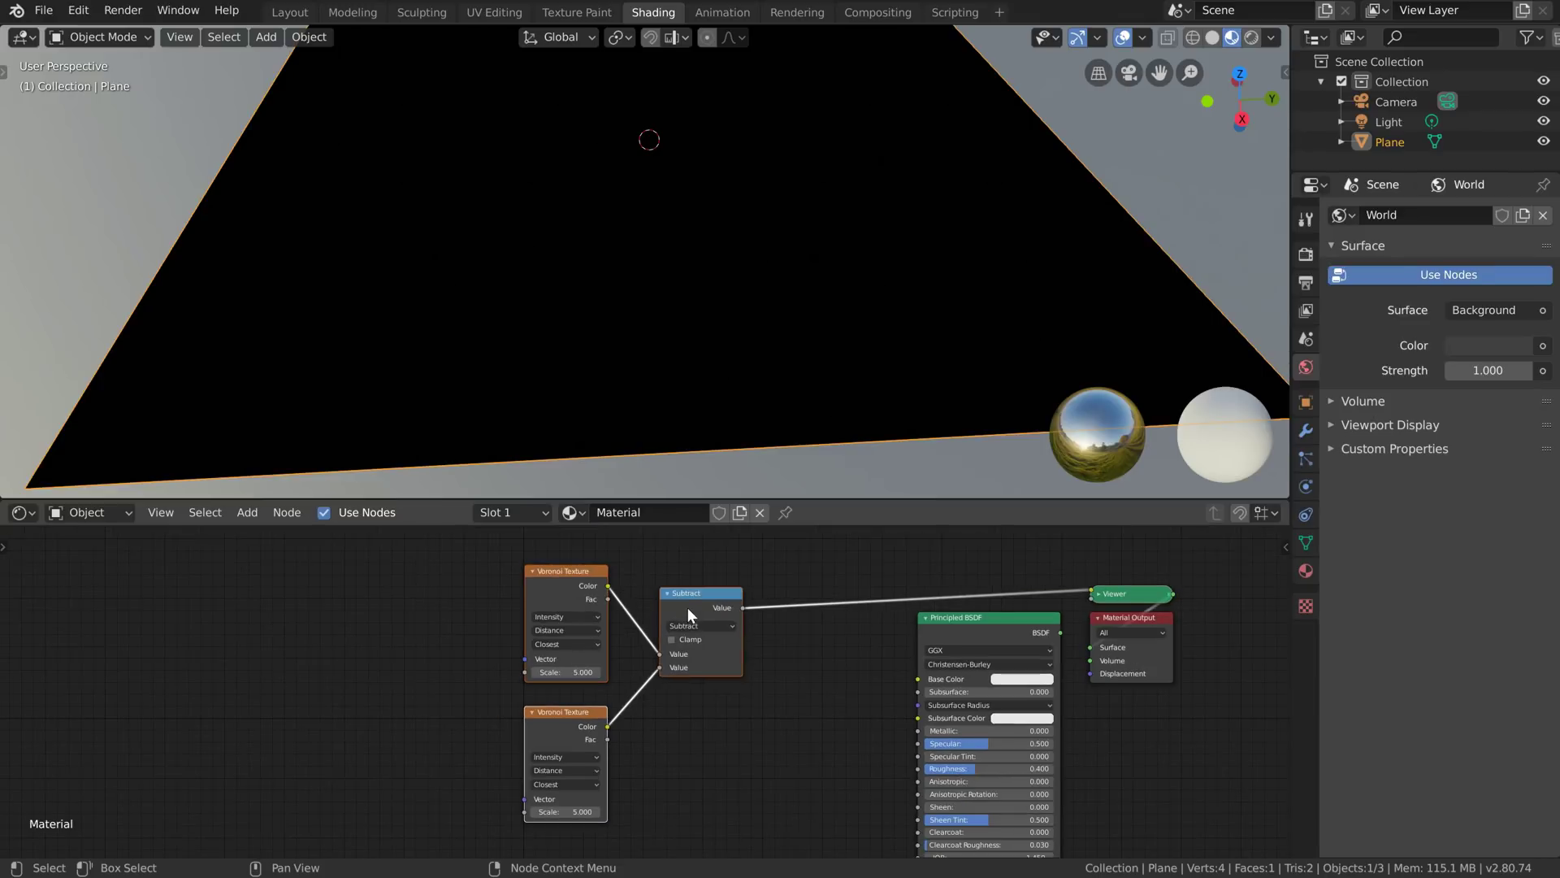
mouse_move(688, 607)
left_mouse_down()
mouse_move(662, 600)
mouse_move(694, 616)
left_mouse_up()
middle_click_drag(669, 728, 651, 707)
scroll(651, 706, "up", 1)
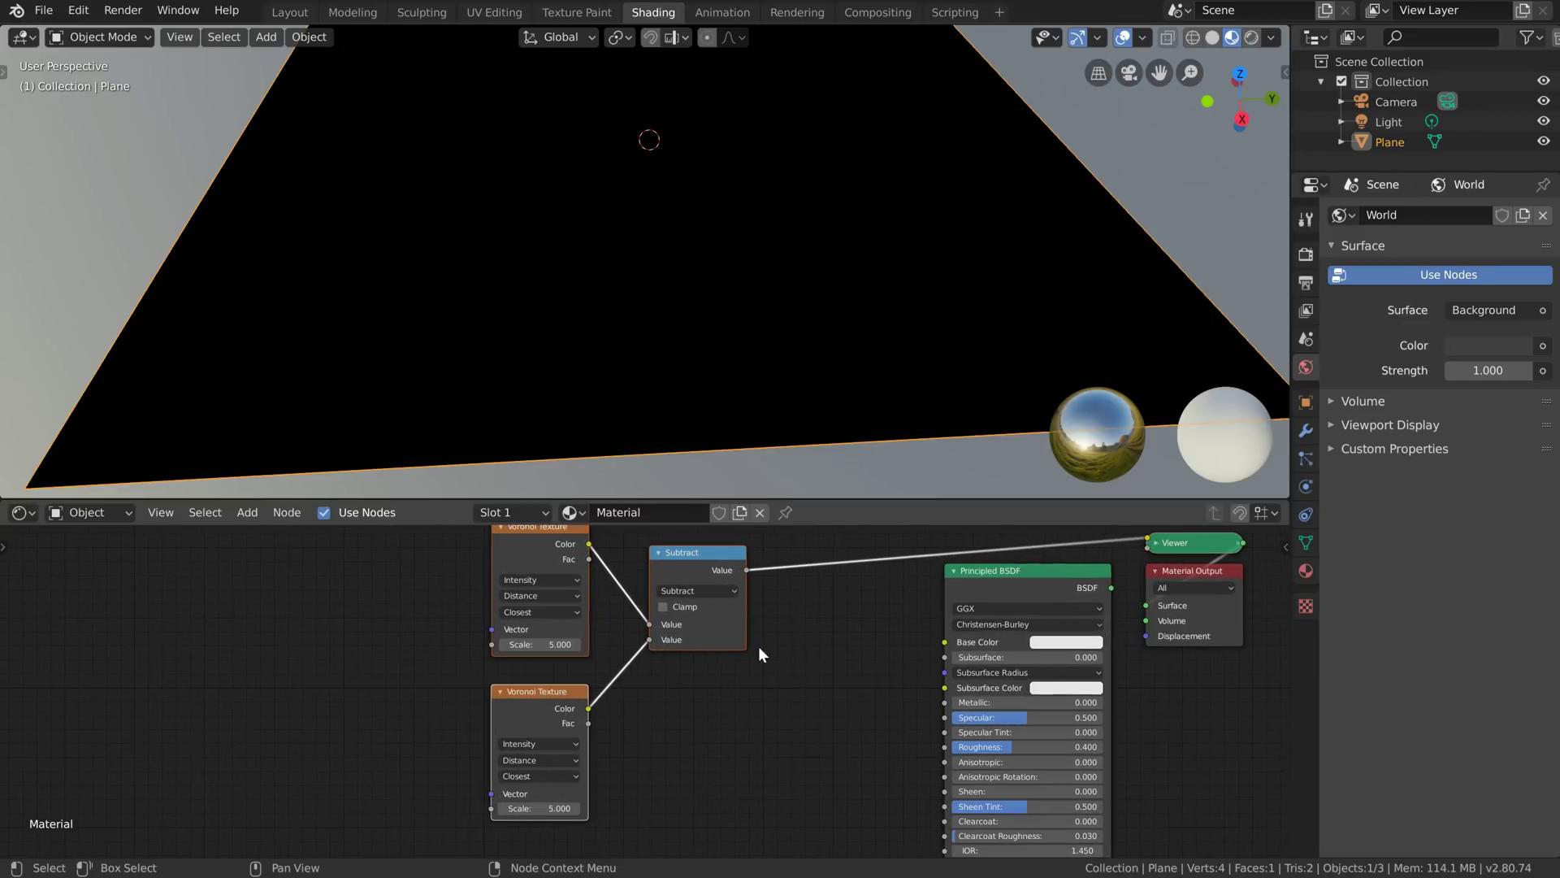
left_click(544, 613)
Step: Set the upper Voronoi Texture's feature to 2nd Closest
left_click(539, 642)
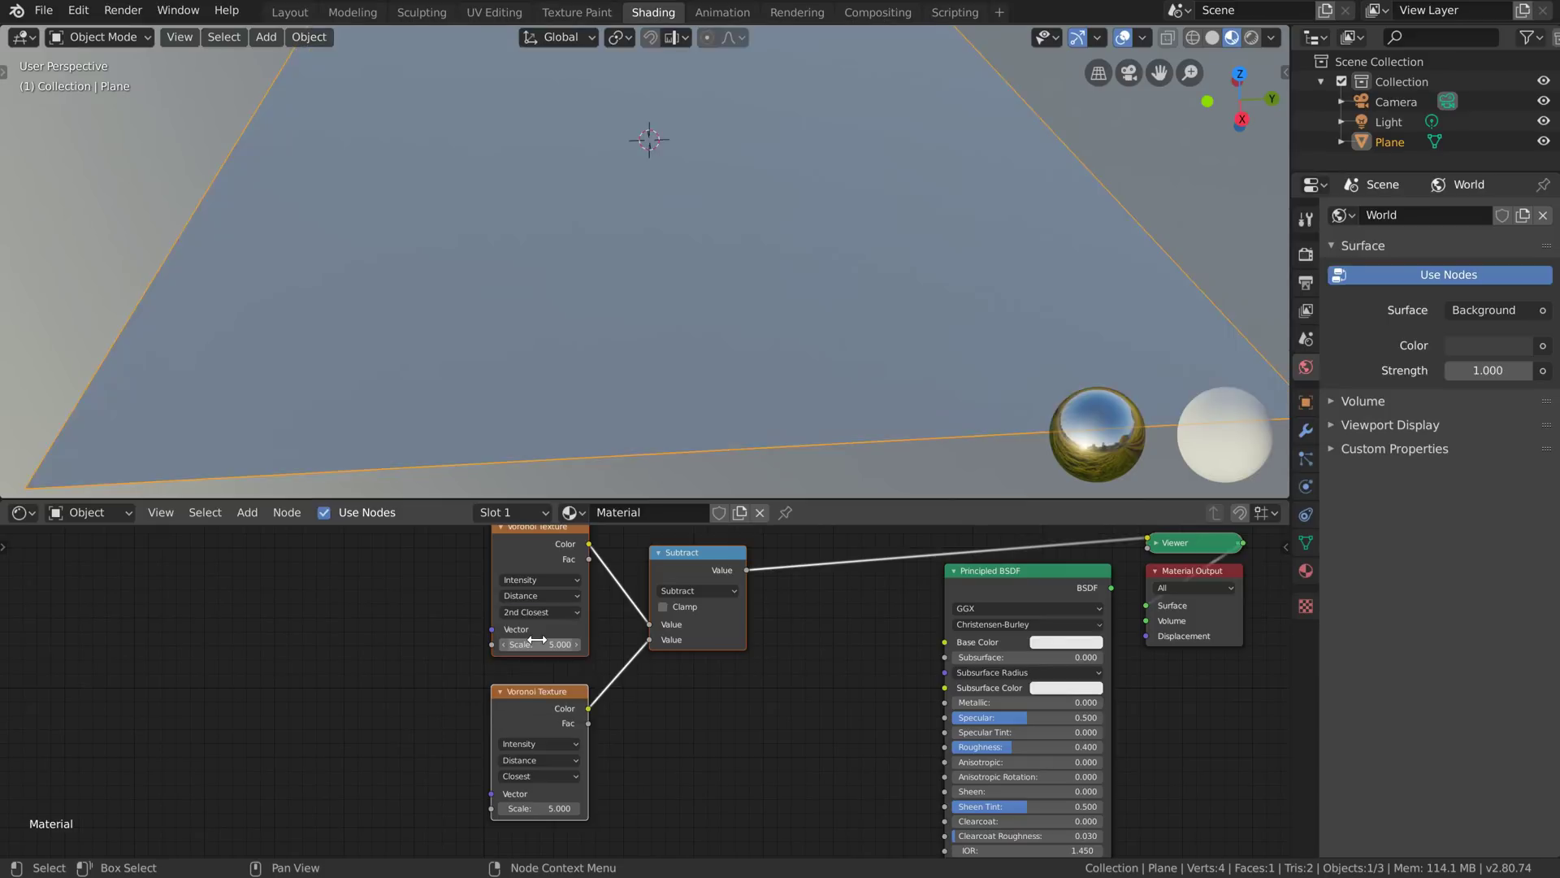
scroll(688, 307, "down", 3)
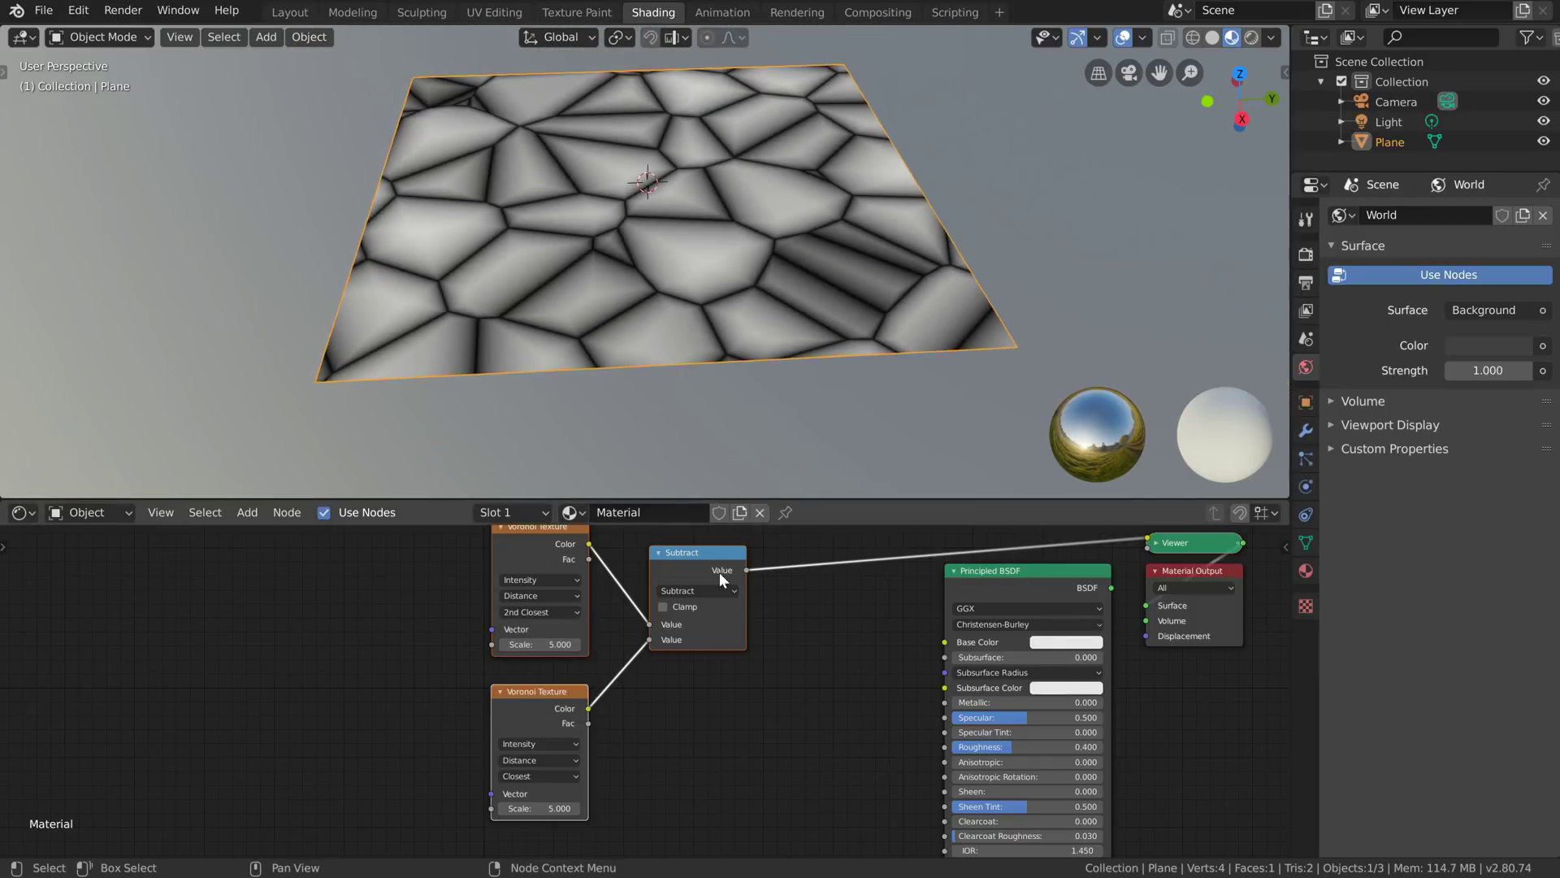
scroll(720, 572, "down", 2)
middle_click_drag(556, 588, 541, 667)
Step: Duplicate the upper Voronoi, set the copy to Crackle, and preview it on the plane
left_click(541, 666)
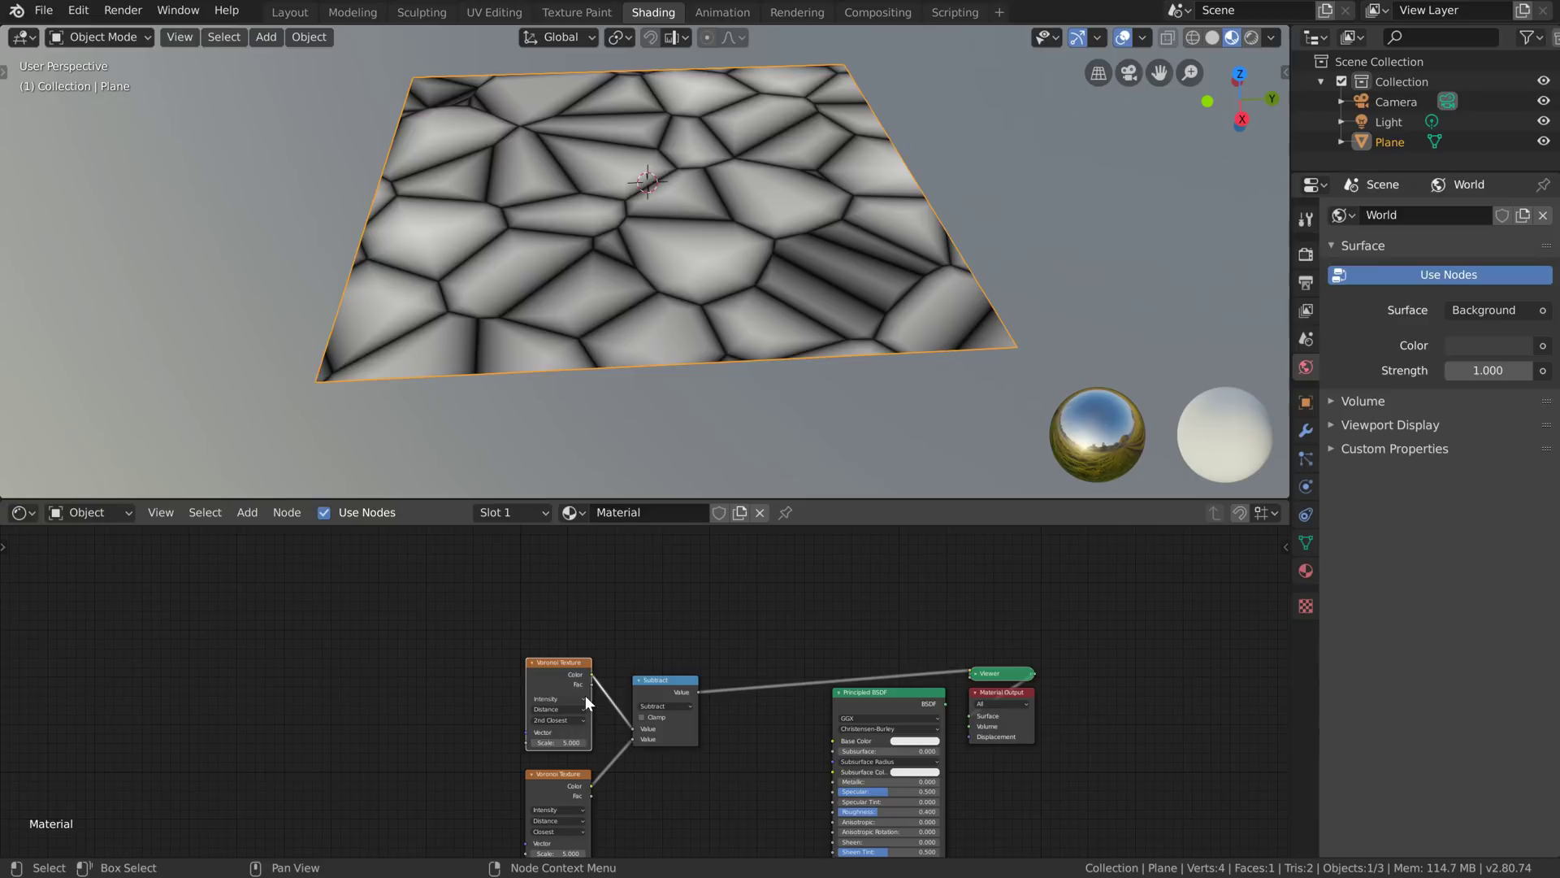
key("shift+d")
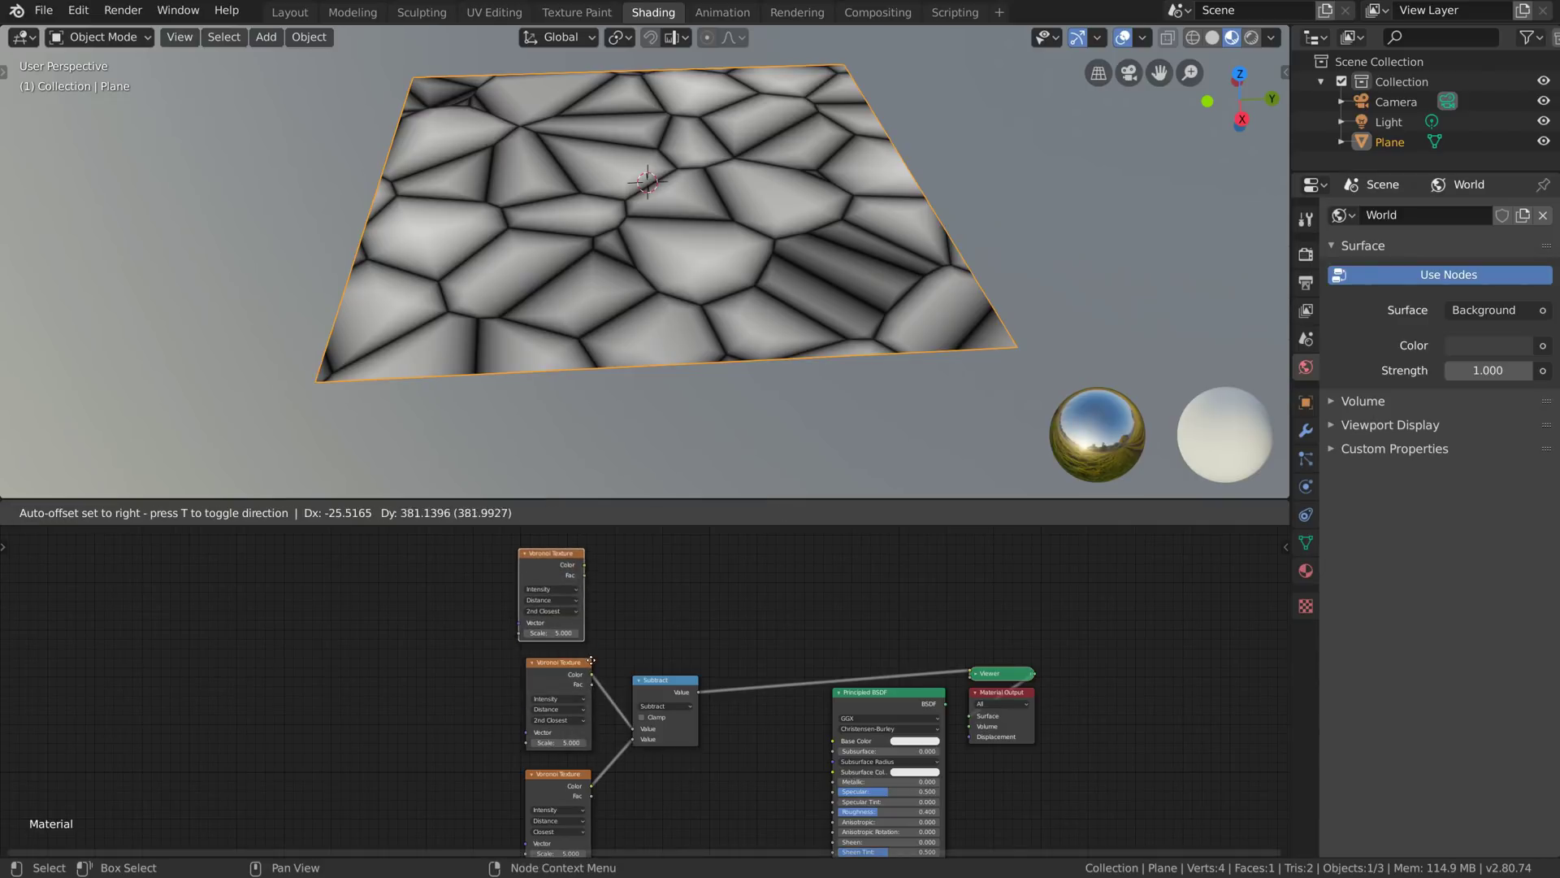
left_click(596, 655)
middle_click_drag(596, 656, 599, 694)
scroll(553, 672, "up", 2)
left_click(543, 666)
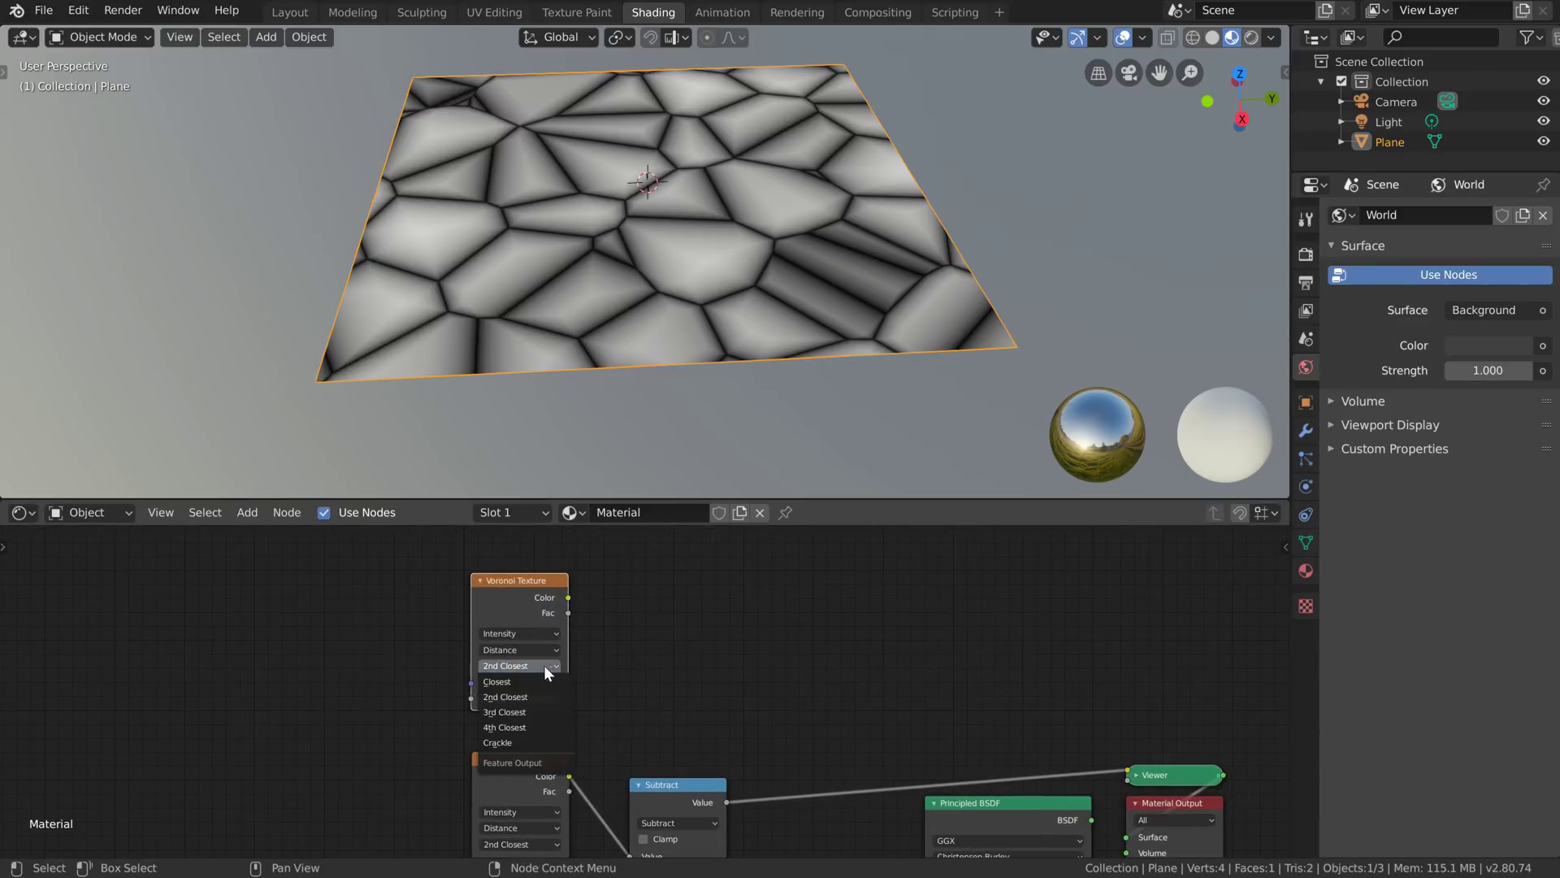
left_click(497, 742)
left_click(501, 605, "ctrl+shift")
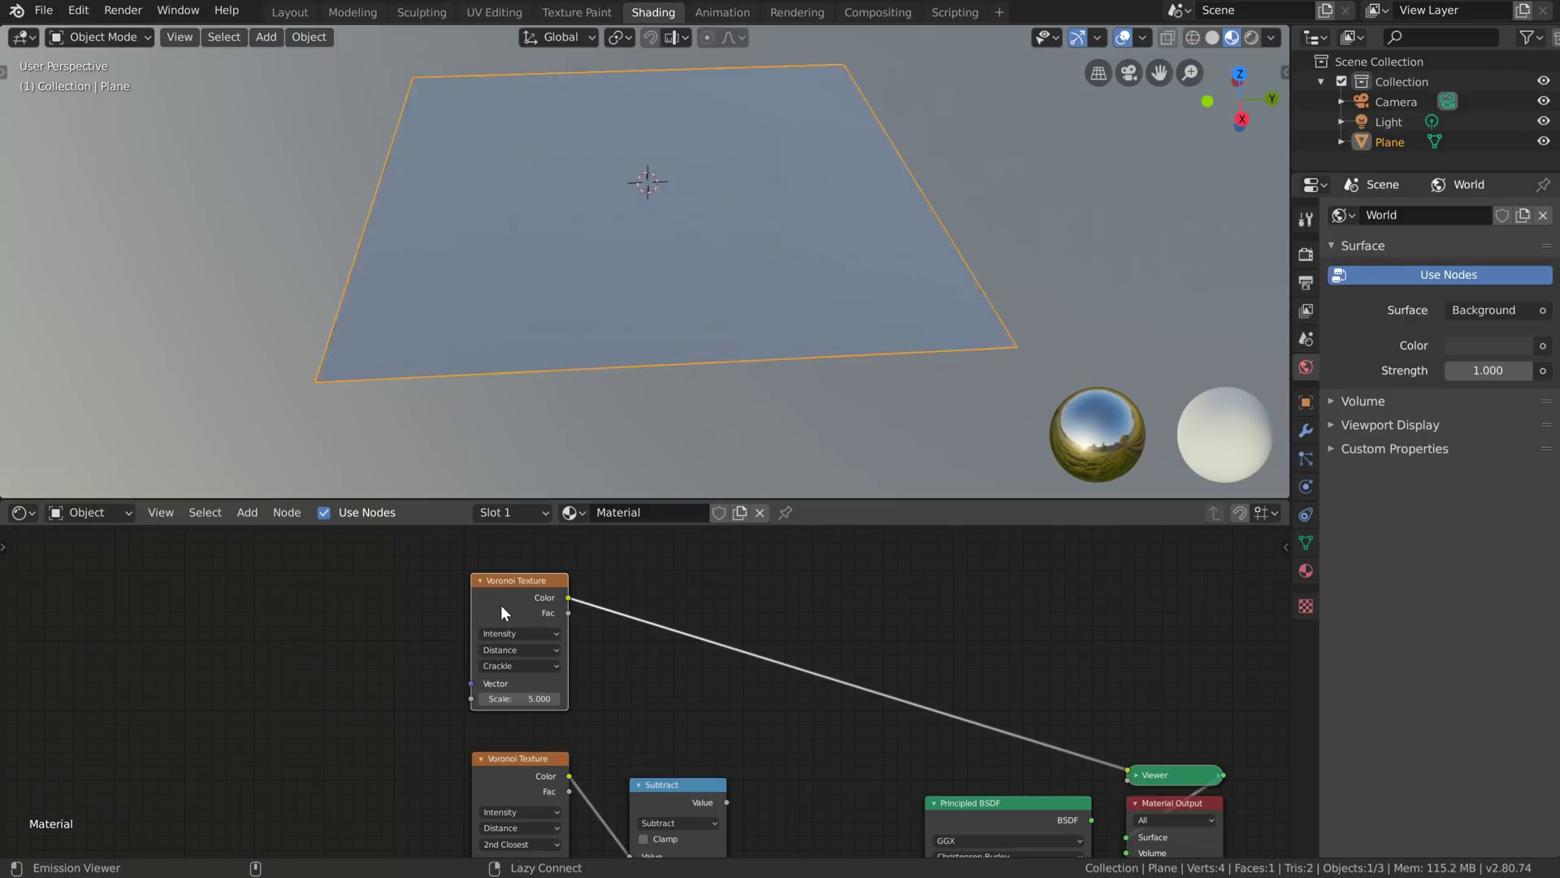
Step: Preview the Subtract result on the plane again
middle_click_drag(659, 656, 660, 642)
scroll(660, 650, "down", 2)
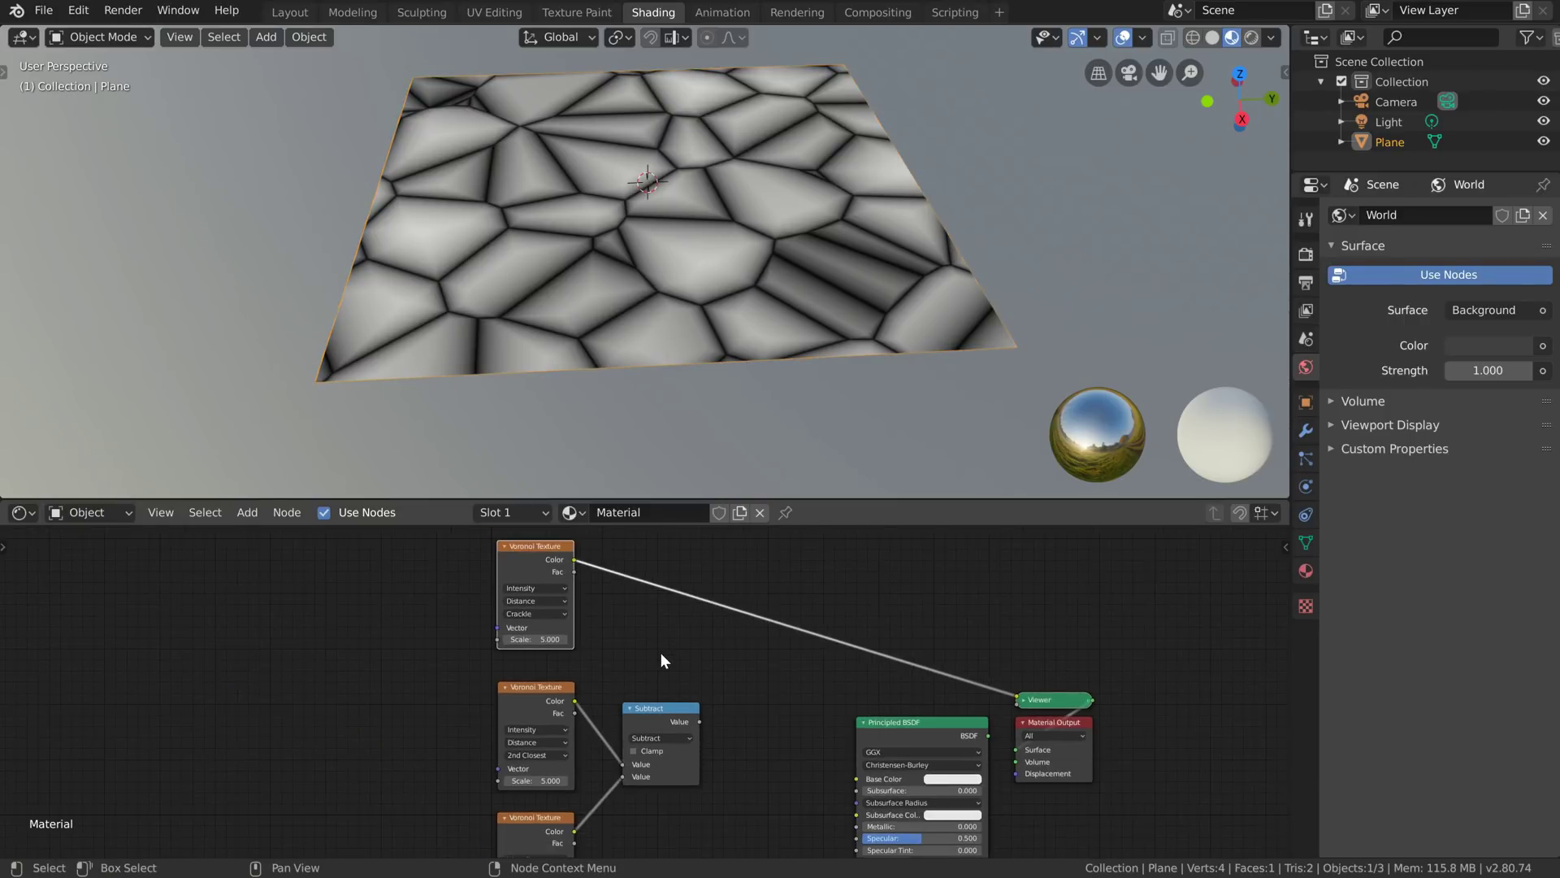
left_click(651, 708, "ctrl+shift")
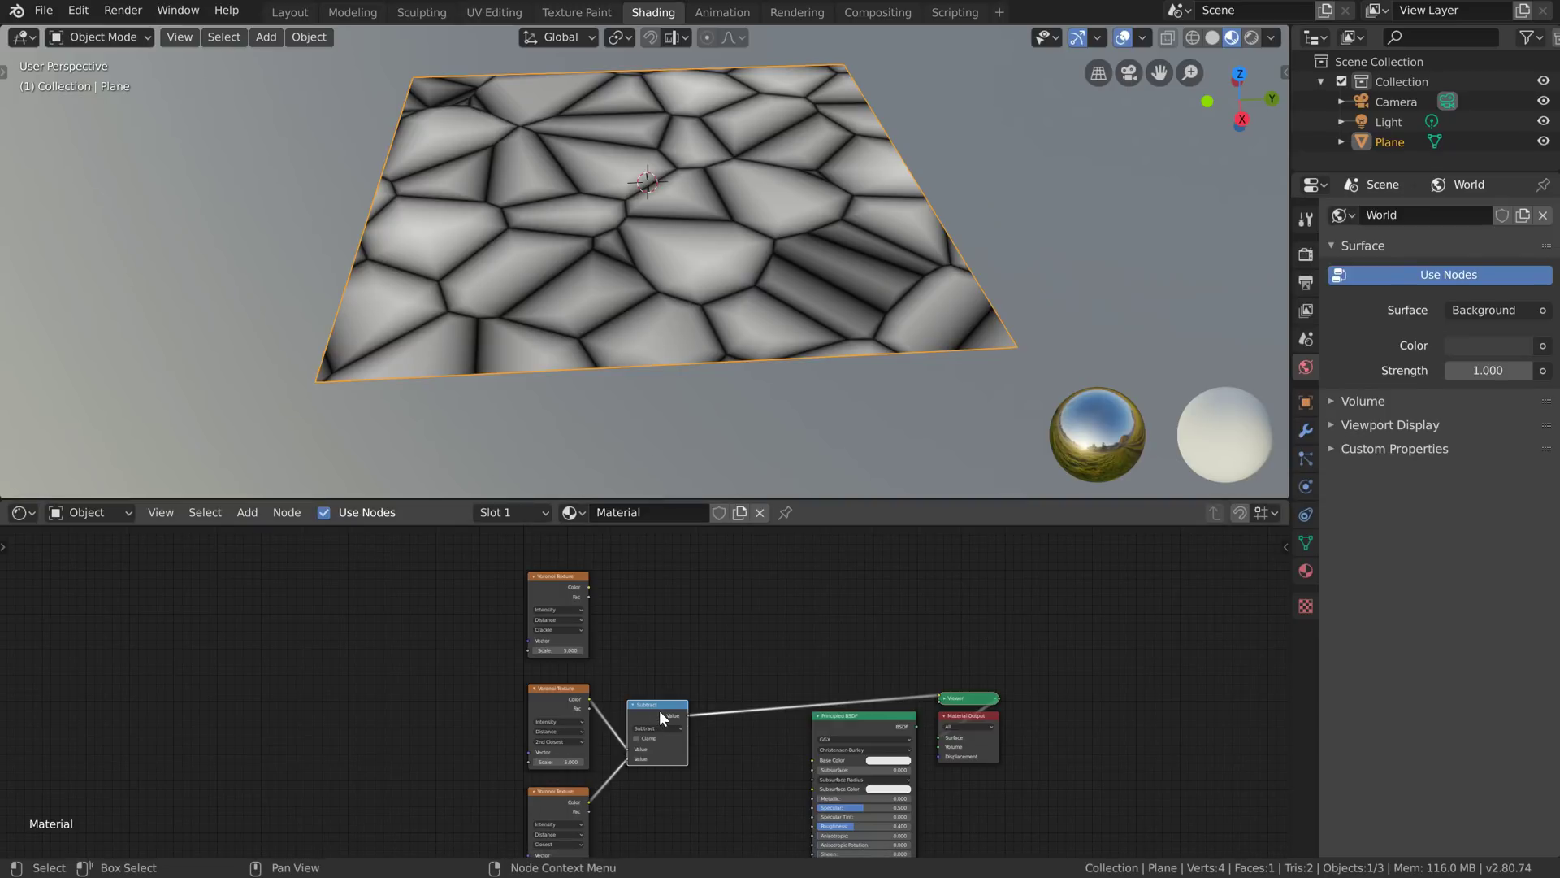
scroll(660, 710, "up", 2)
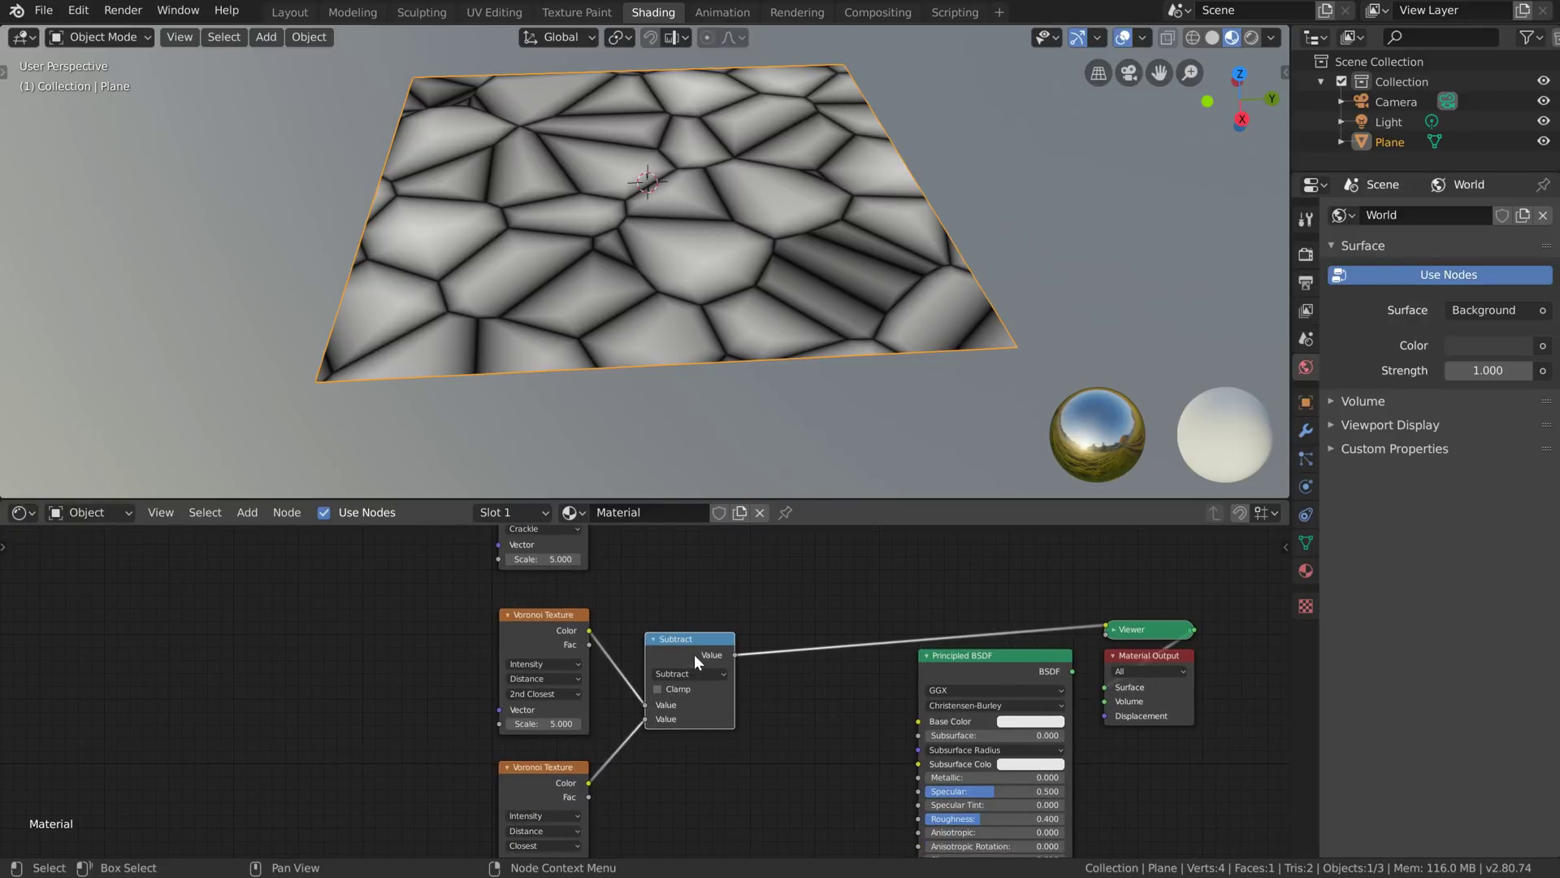
middle_click_drag(694, 655, 704, 619)
scroll(569, 679, "up", 2)
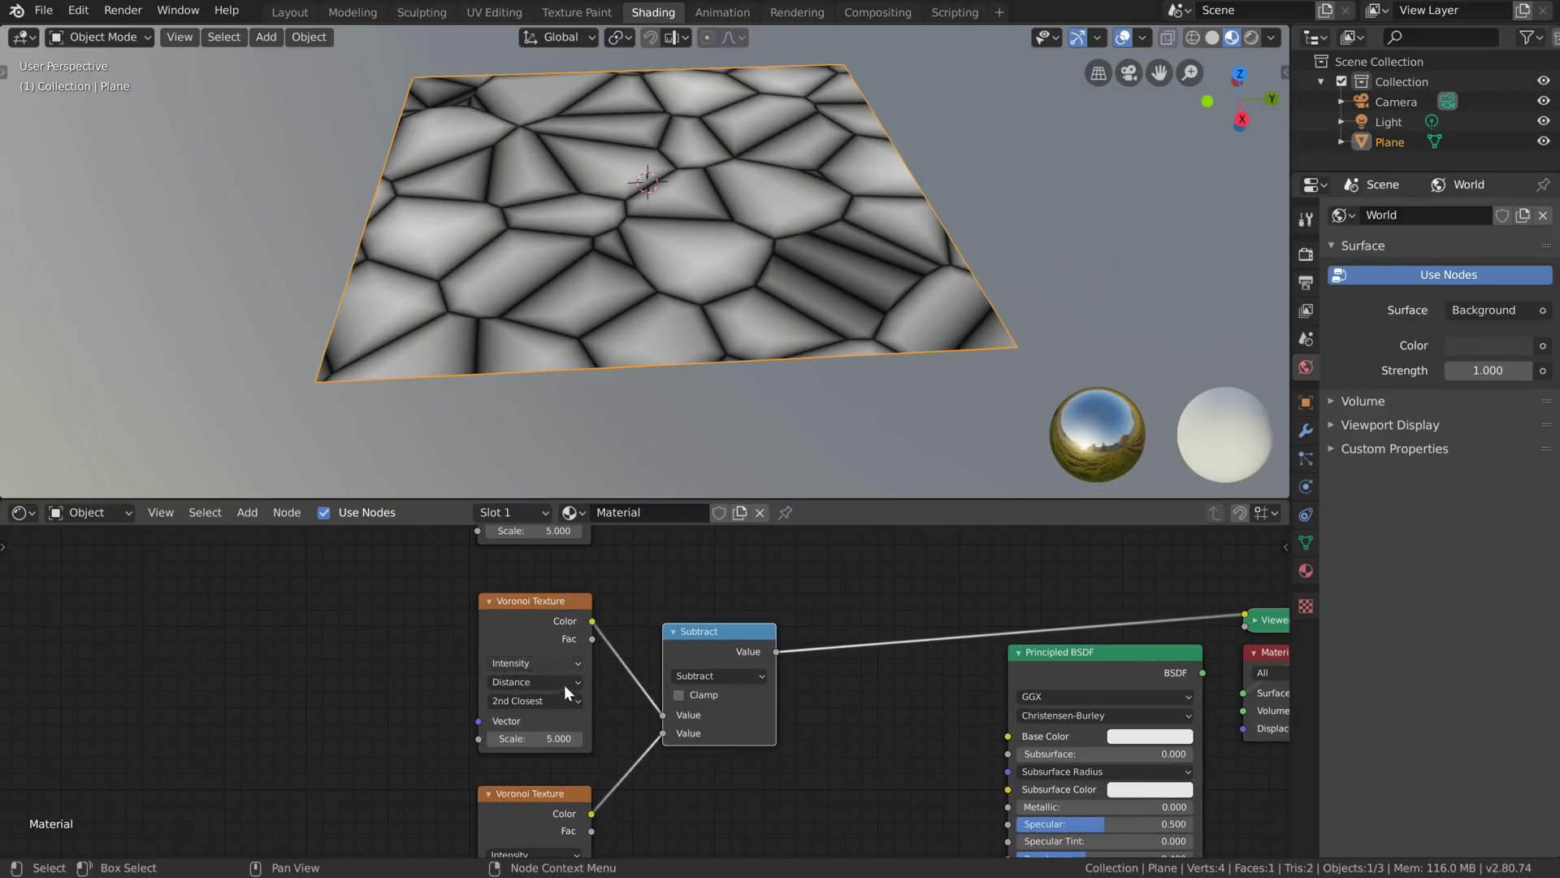
Step: Set the upper subtracted Voronoi to 4th Closest and the lower to 3rd Closest
middle_click_drag(603, 719, 591, 613)
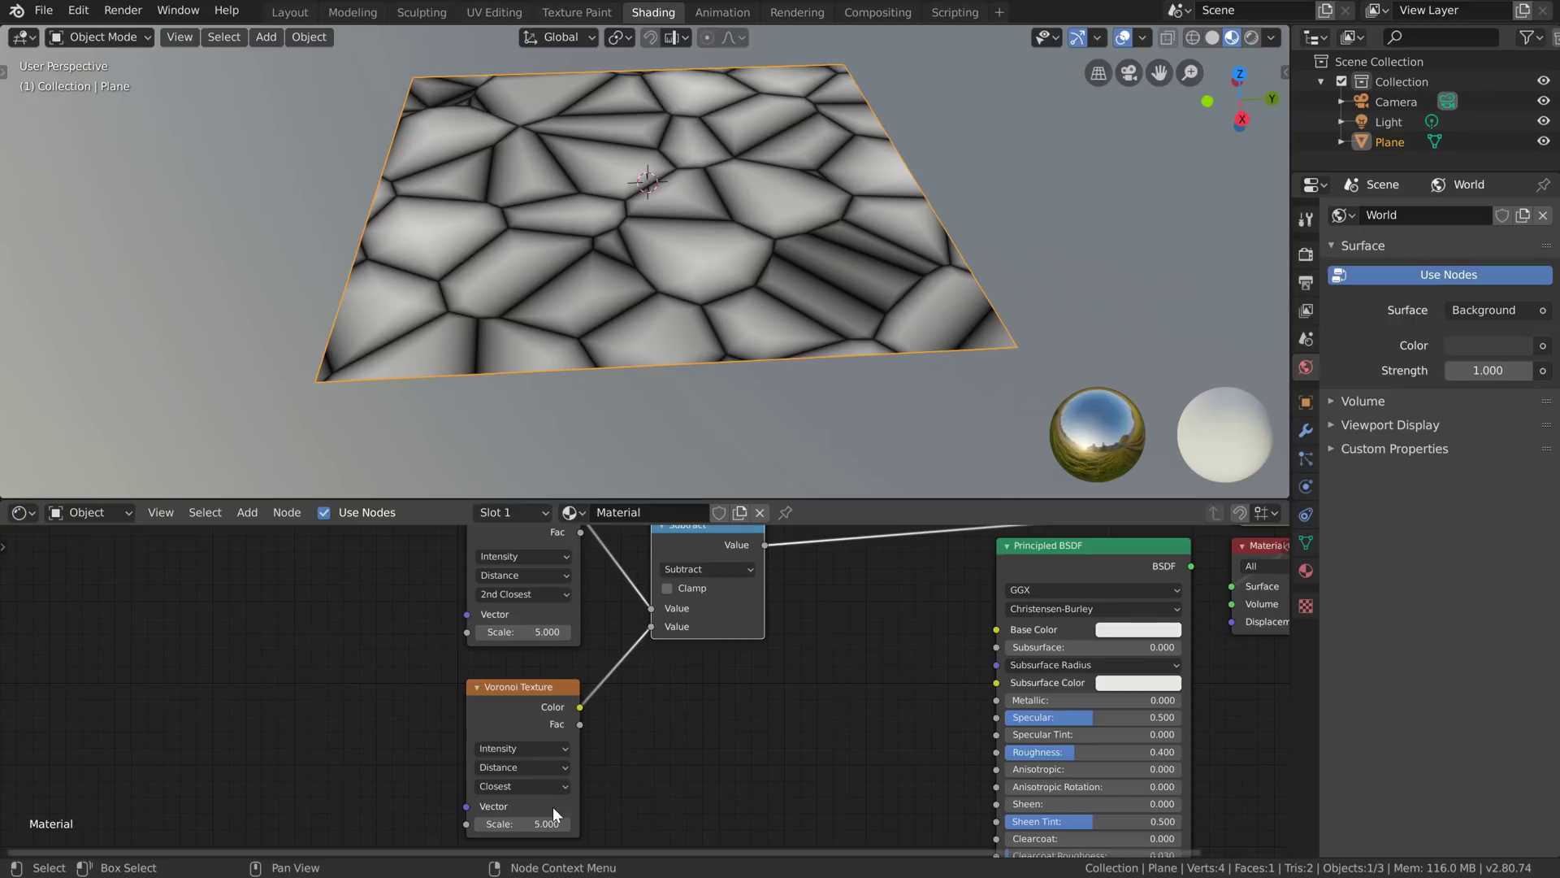
left_click(519, 594)
left_click(509, 647)
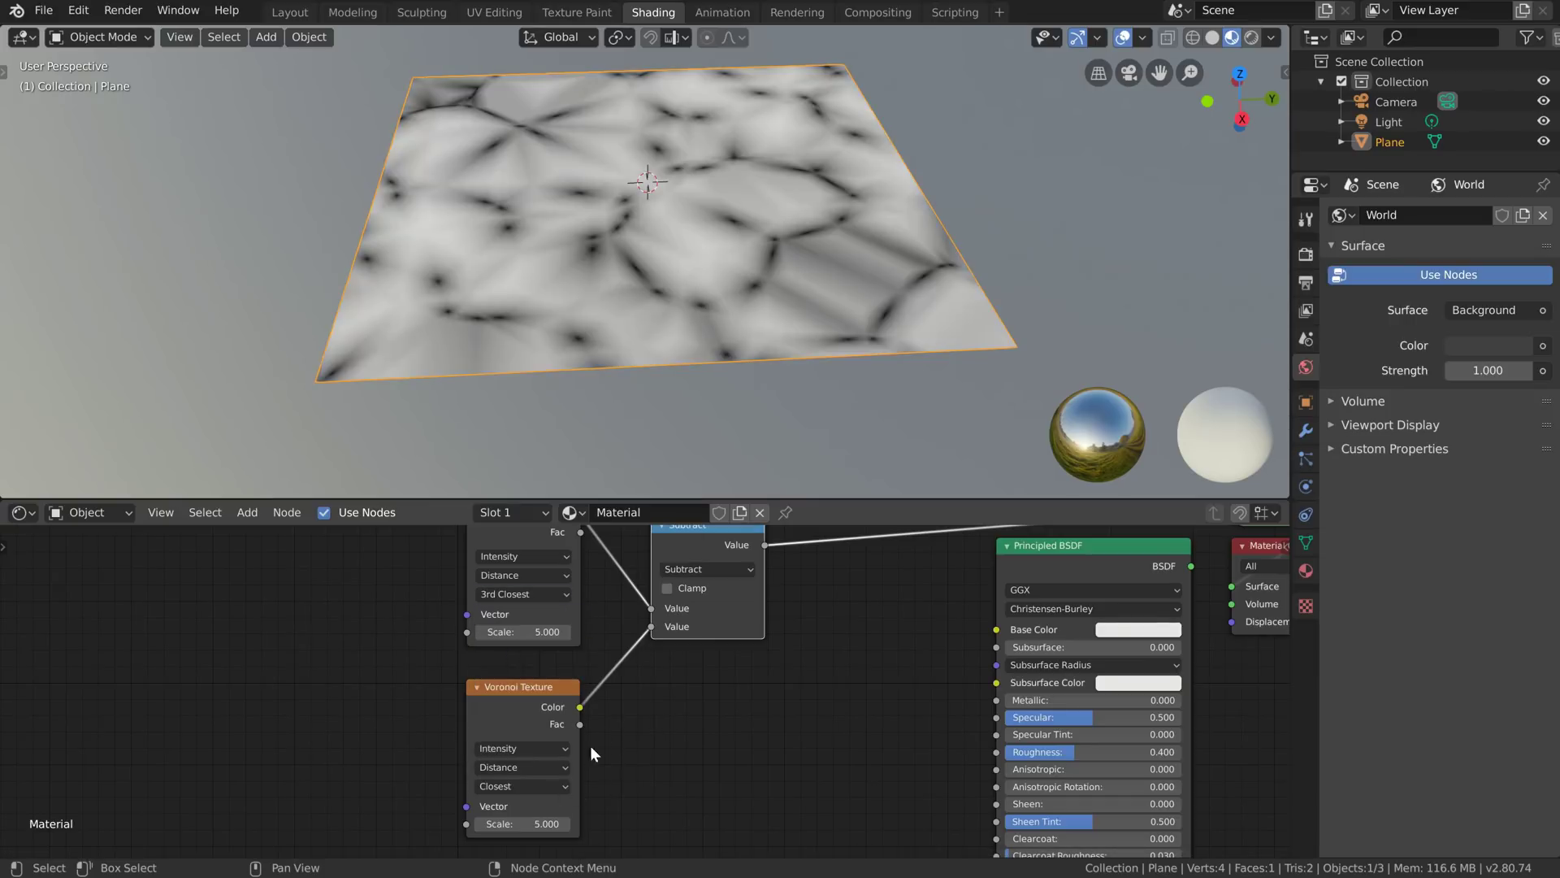
left_click(507, 787)
left_click(507, 740)
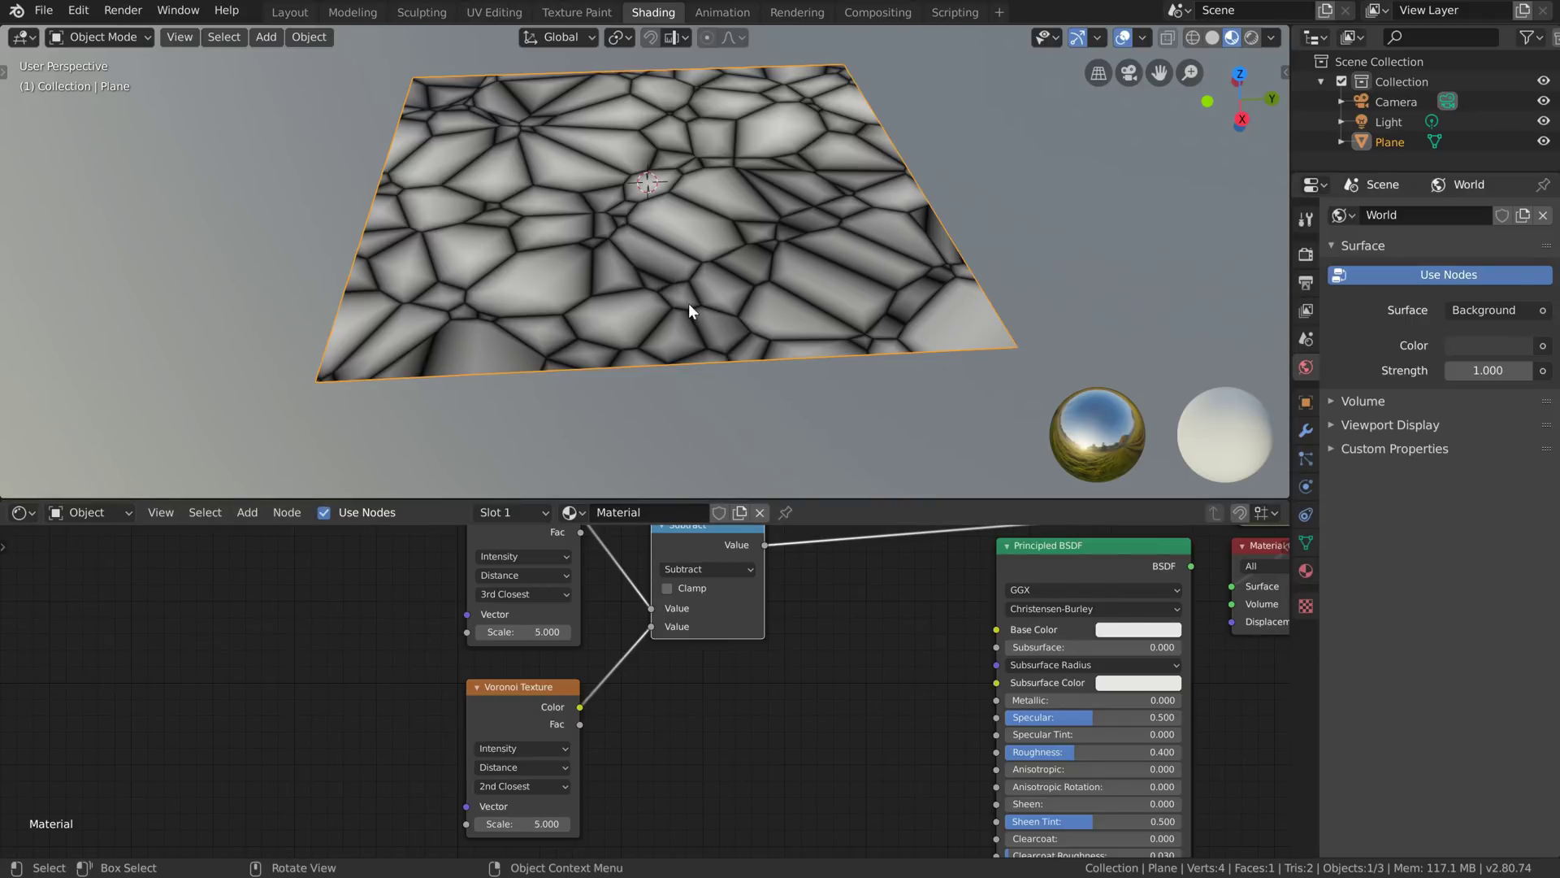
left_click(509, 595)
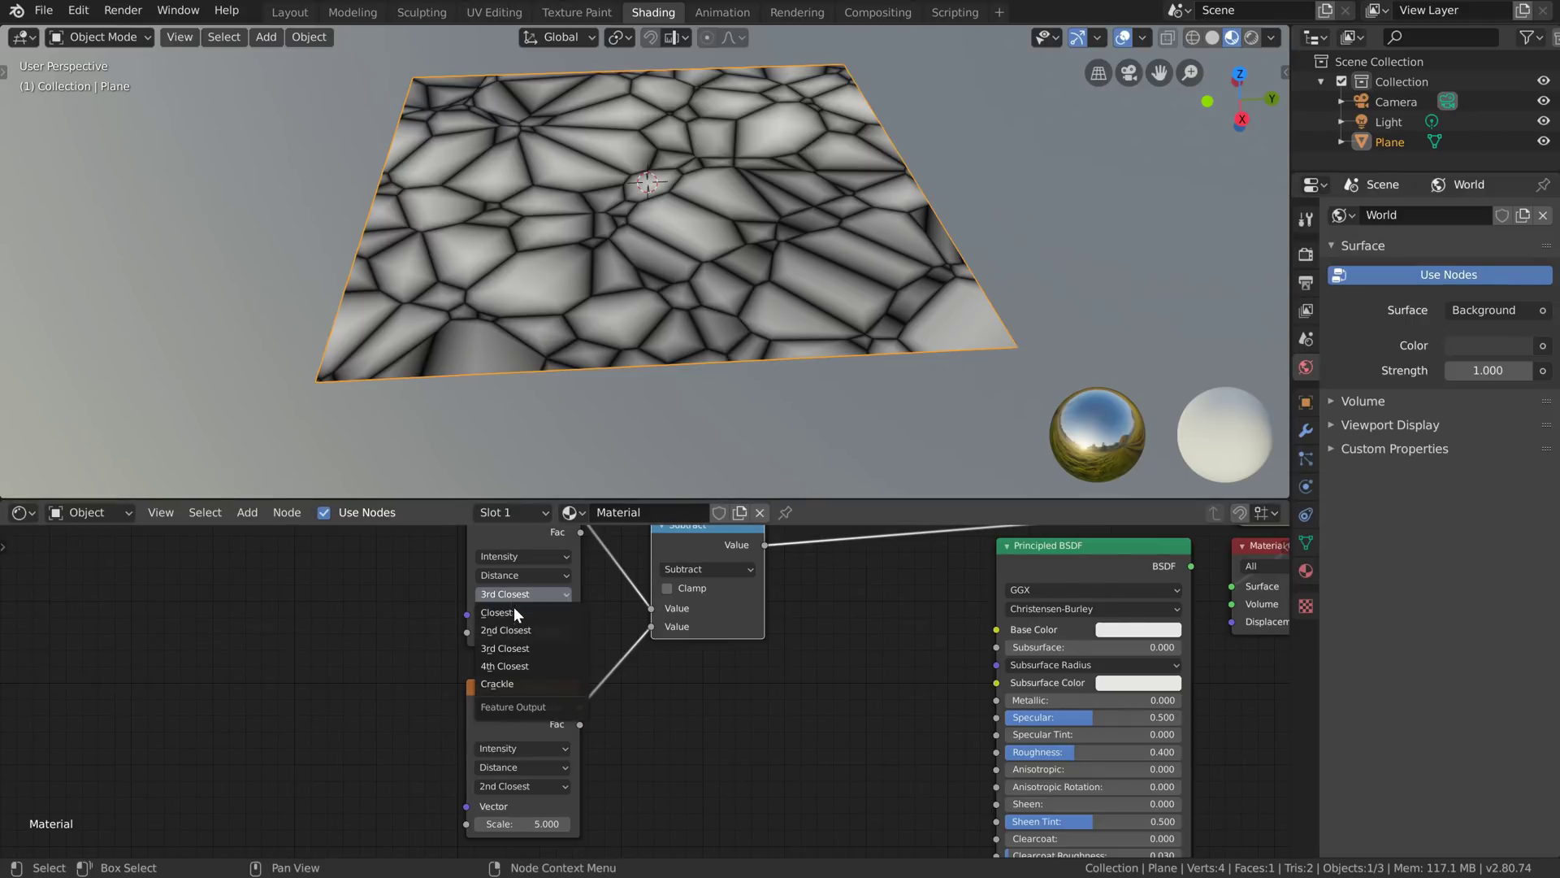
left_click(517, 665)
left_click(520, 786)
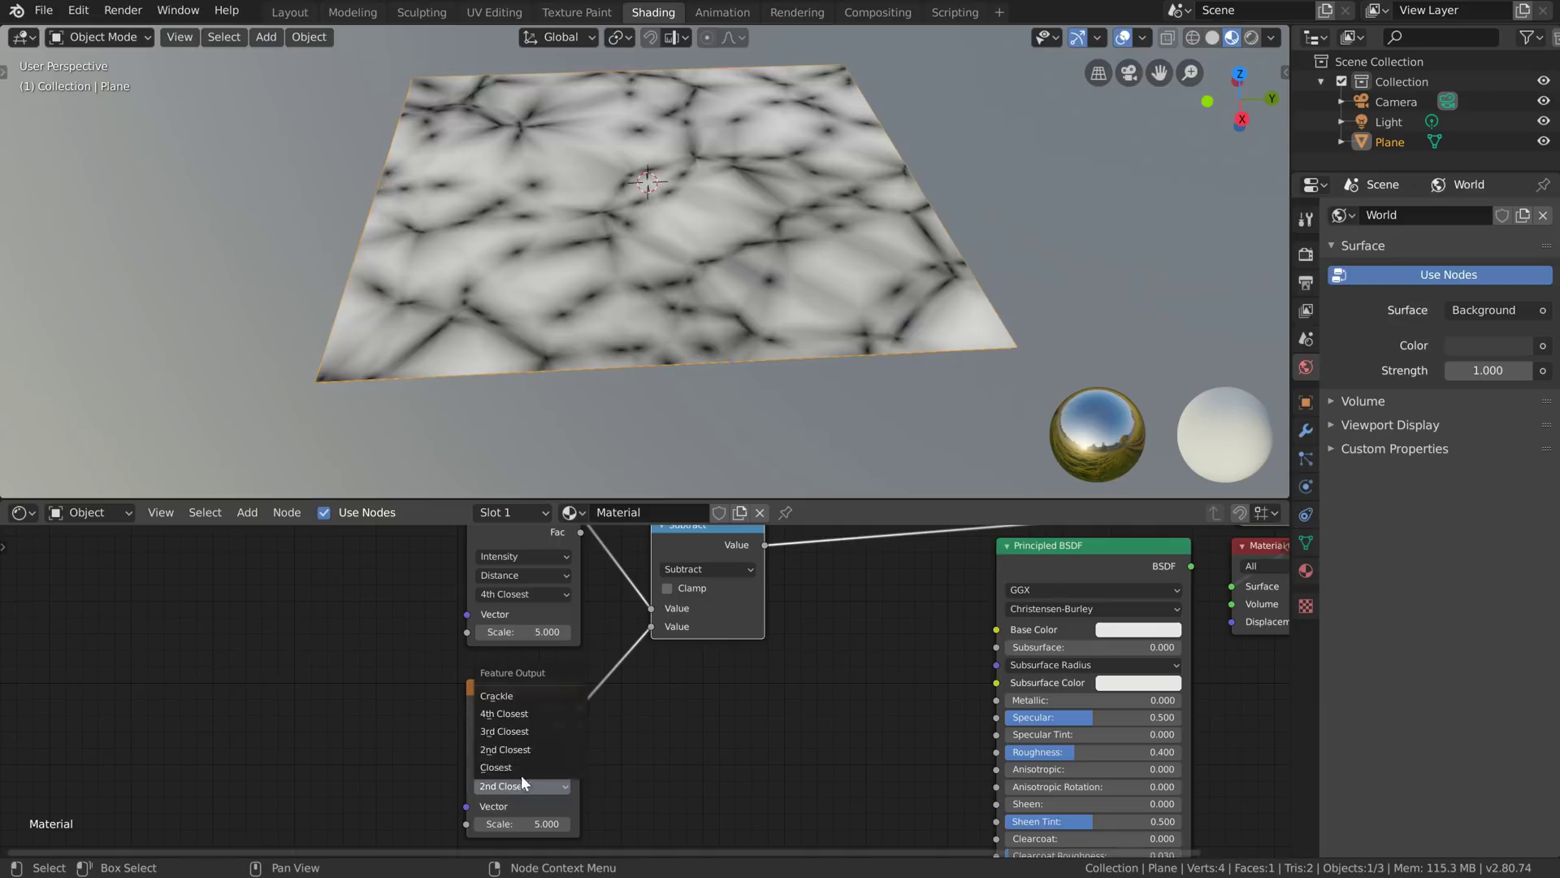
left_click(521, 725)
Step: Look down on the plane and preview the Crackle Voronoi's stone cells
middle_click_drag(651, 281, 615, 222)
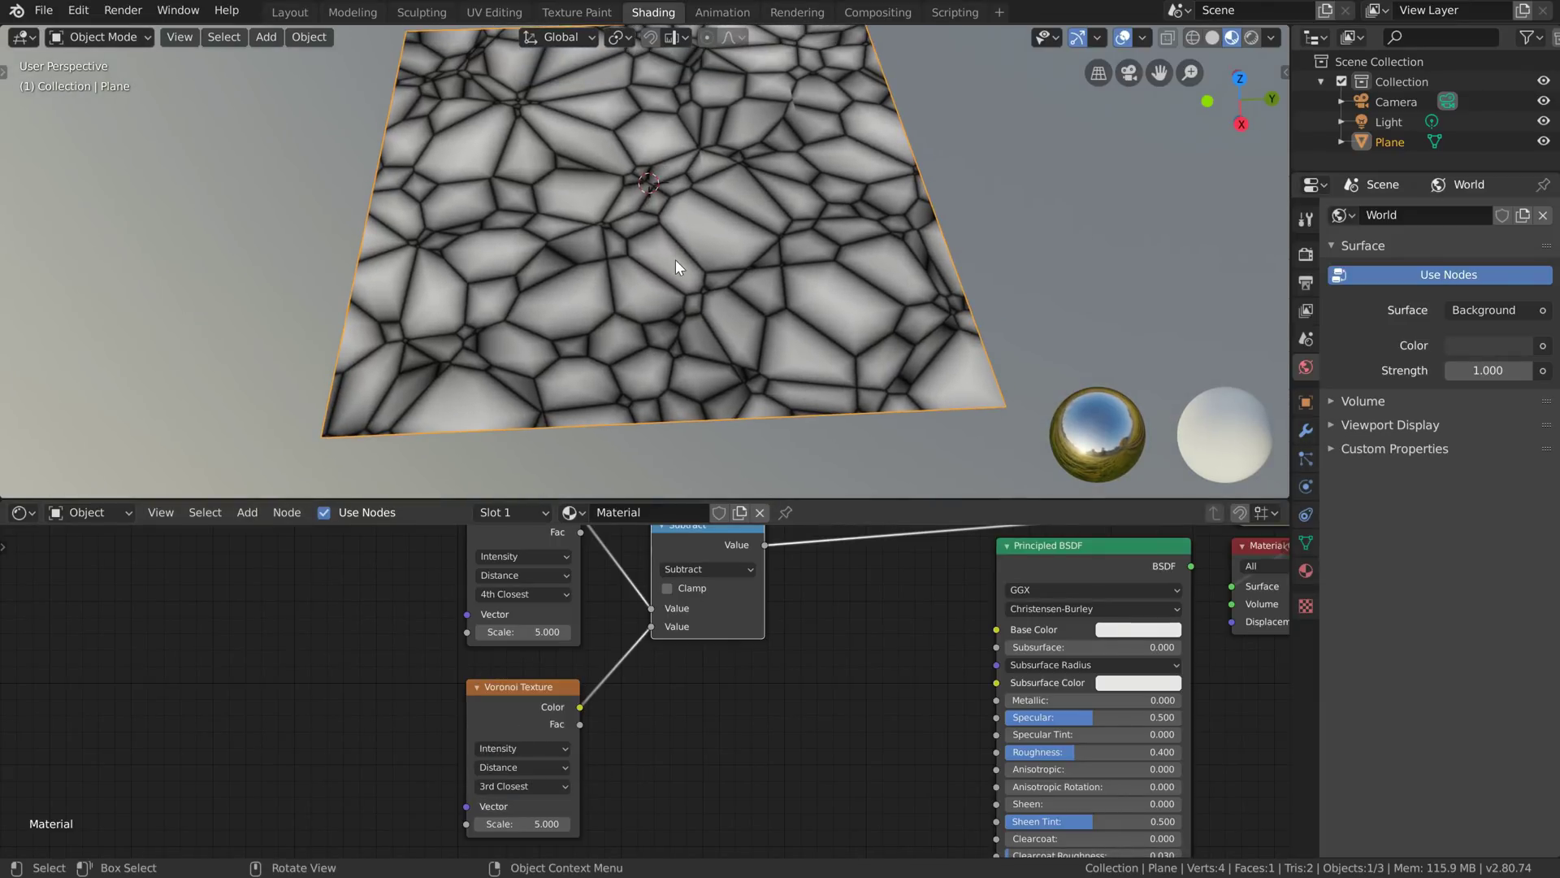
middle_click_drag(622, 561, 755, 622)
left_click(627, 637, "ctrl+shift")
scroll(767, 720, "down", 2)
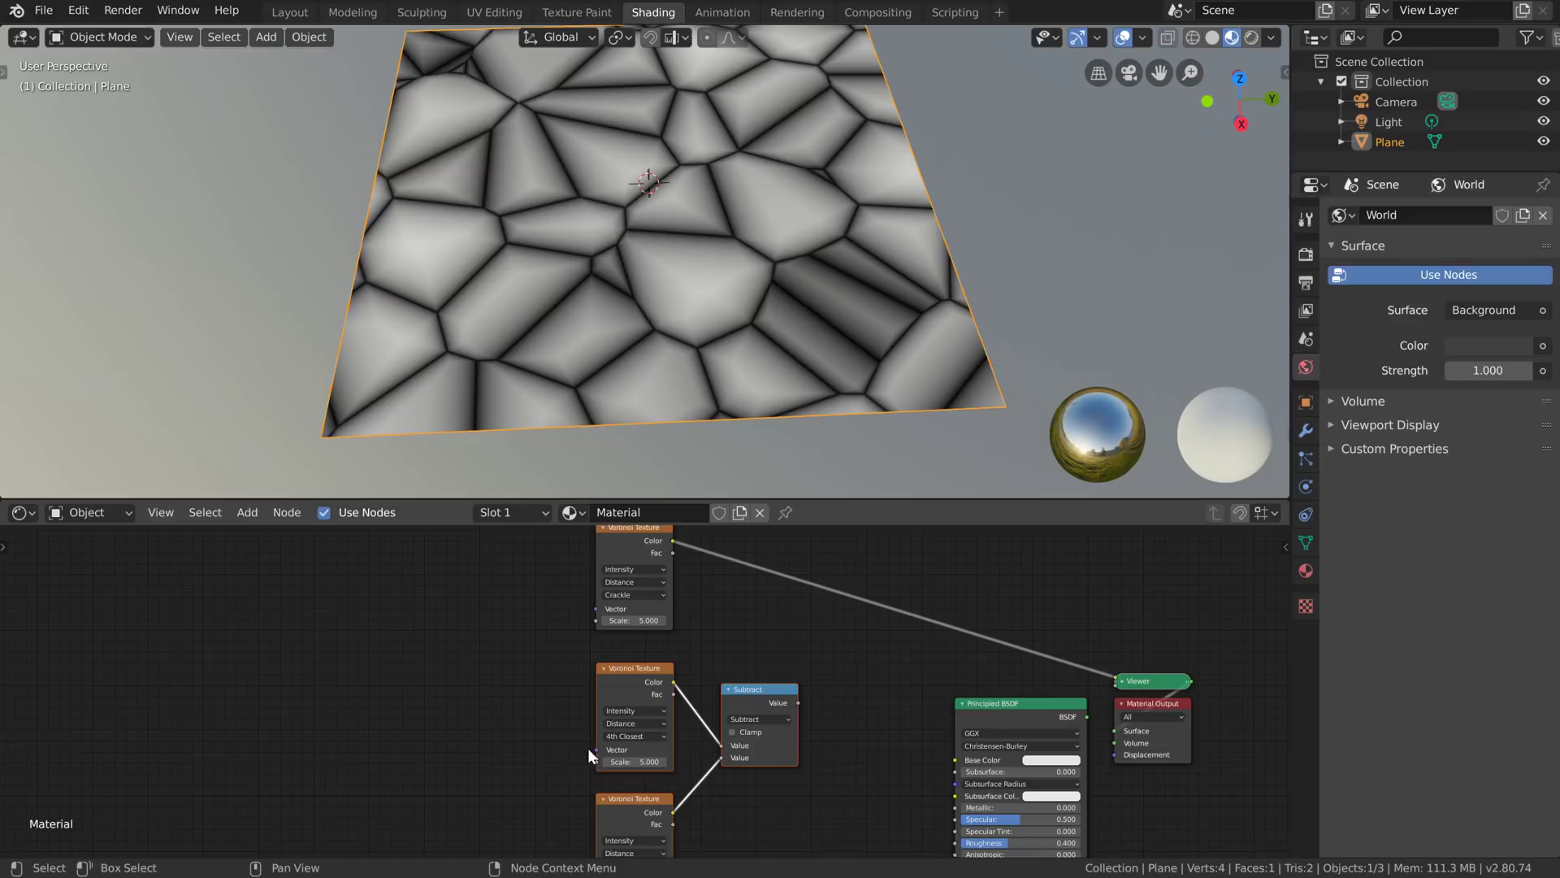
Step: Delete the Subtract node and its two Voronoi inputs, keeping the Crackle Voronoi
left_click_drag(587, 747, 819, 797)
key("x")
left_click_drag(611, 551, 454, 681)
middle_click_drag(490, 734, 549, 734)
scroll(690, 728, "up", 2)
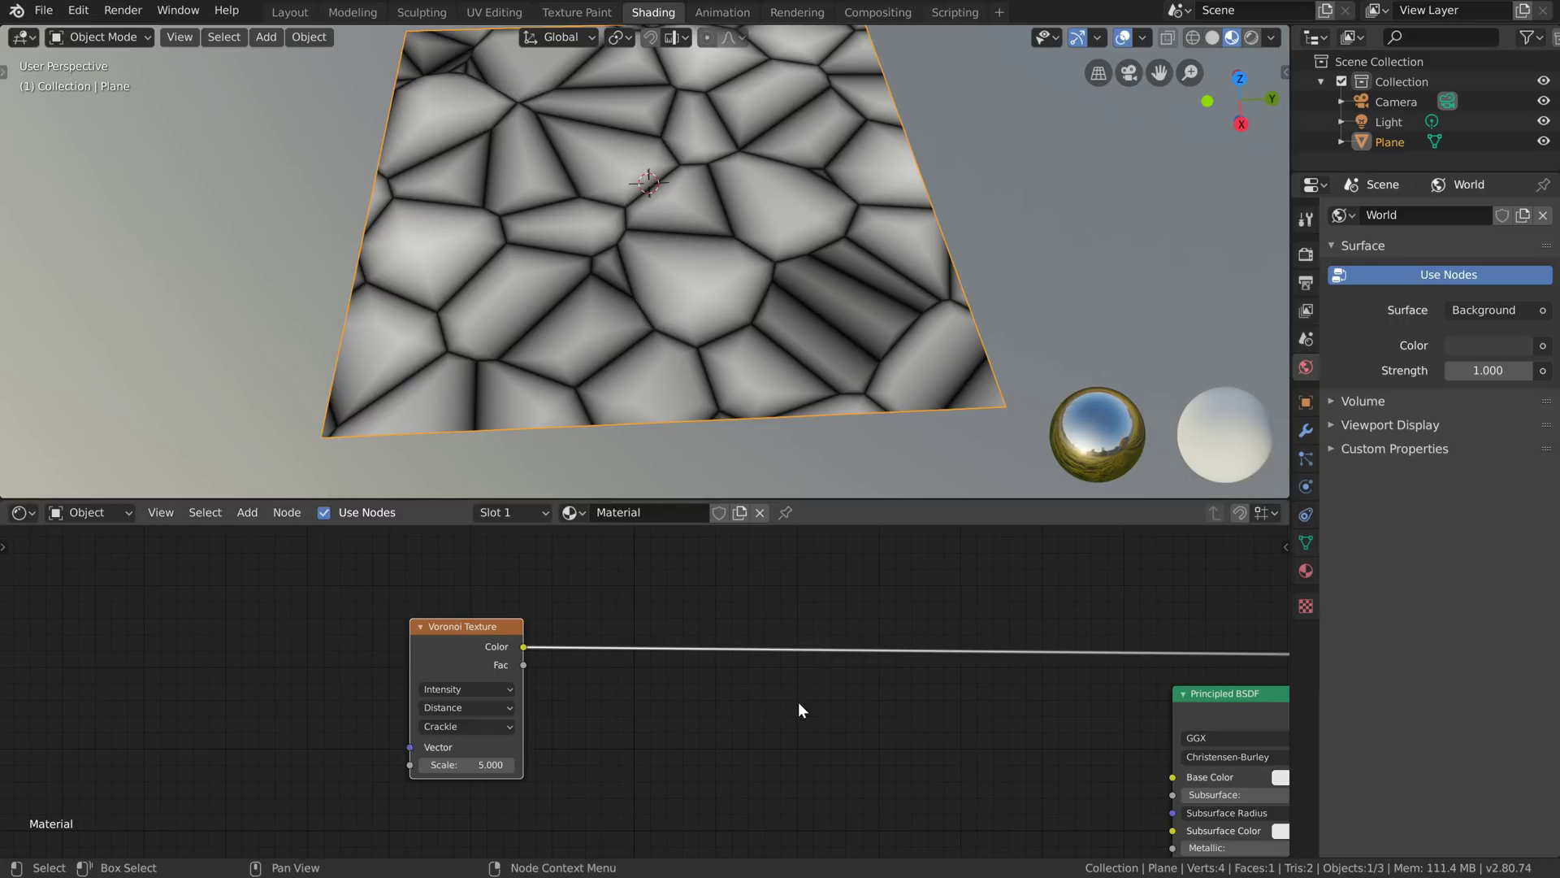
middle_click_drag(718, 746, 746, 690)
middle_click_drag(506, 616, 537, 585)
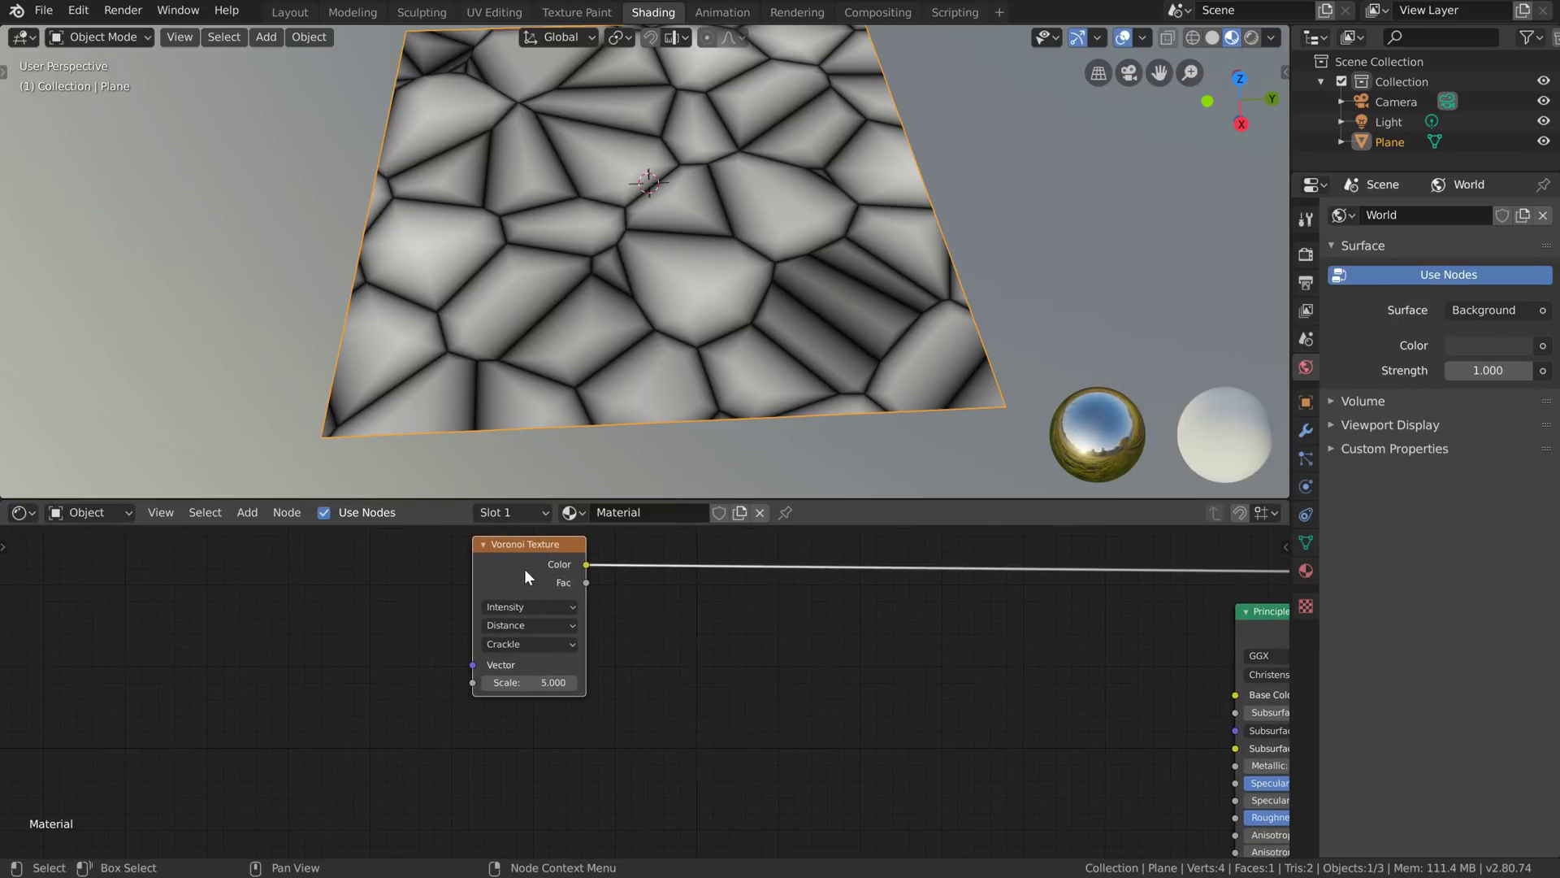
Step: Duplicate the Crackle Voronoi into the shader, set to Closest with Cells coloring
key("shift+d")
left_click(524, 749)
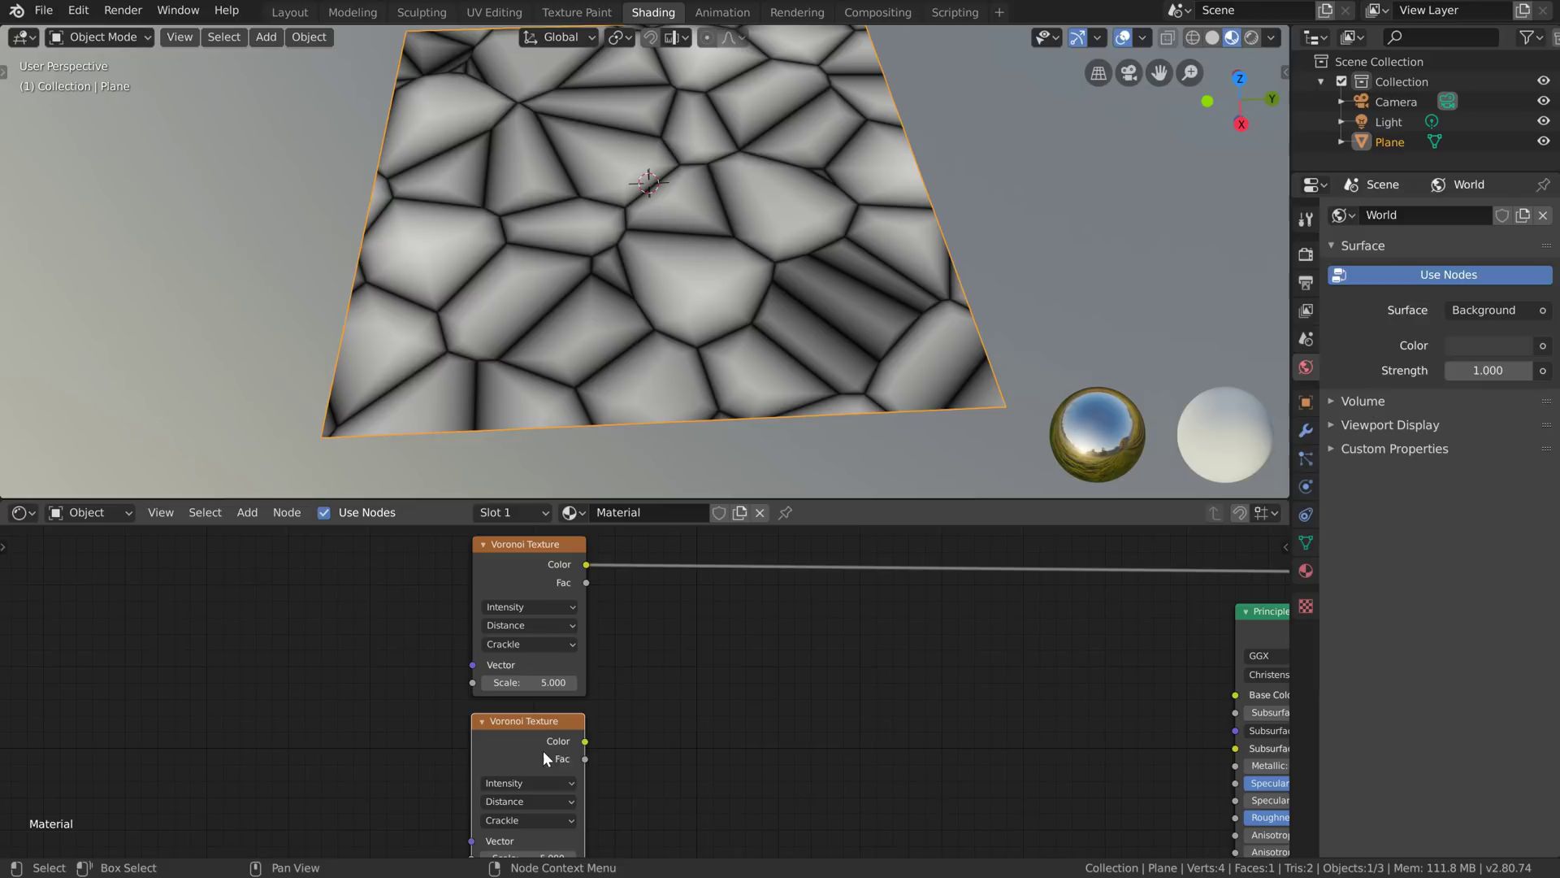
left_click(543, 751, "ctrl+shift")
middle_click_drag(600, 807, 604, 772)
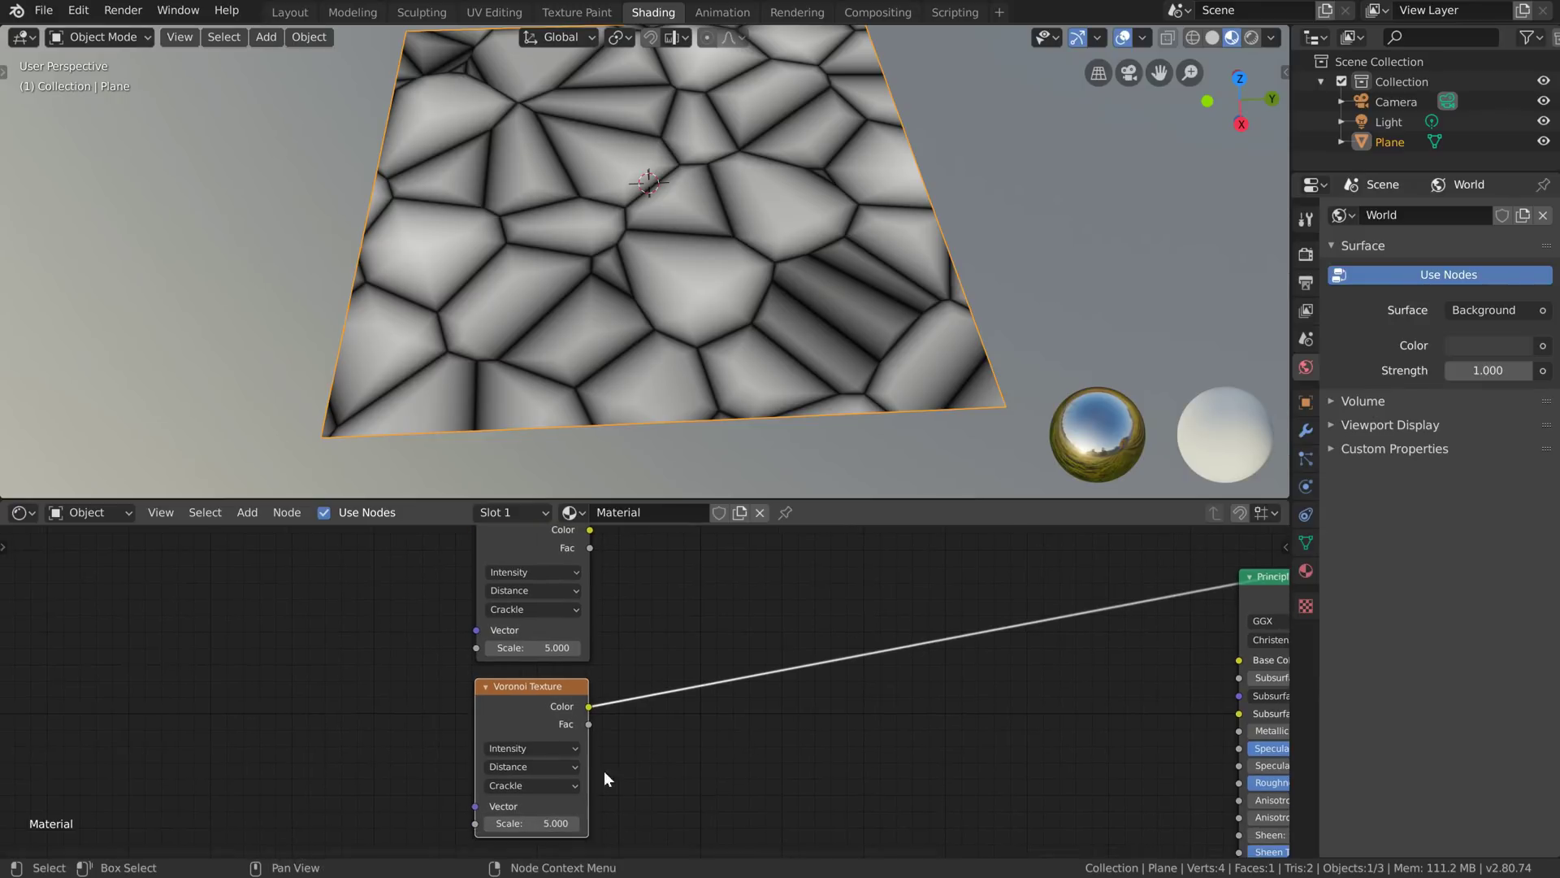
left_click(567, 785)
left_click(538, 769)
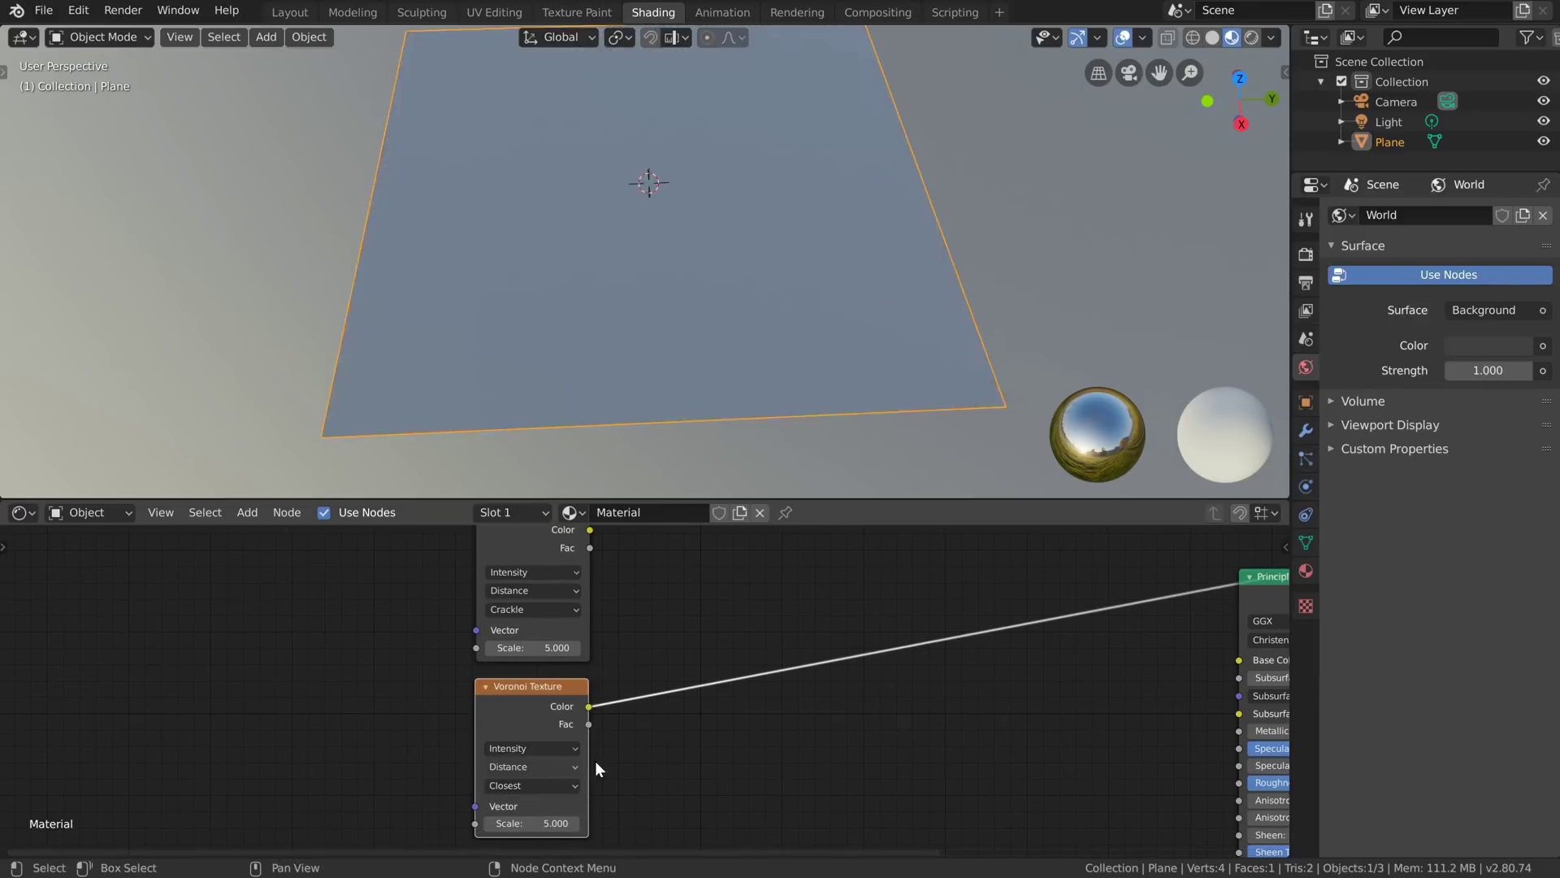
left_click(525, 746)
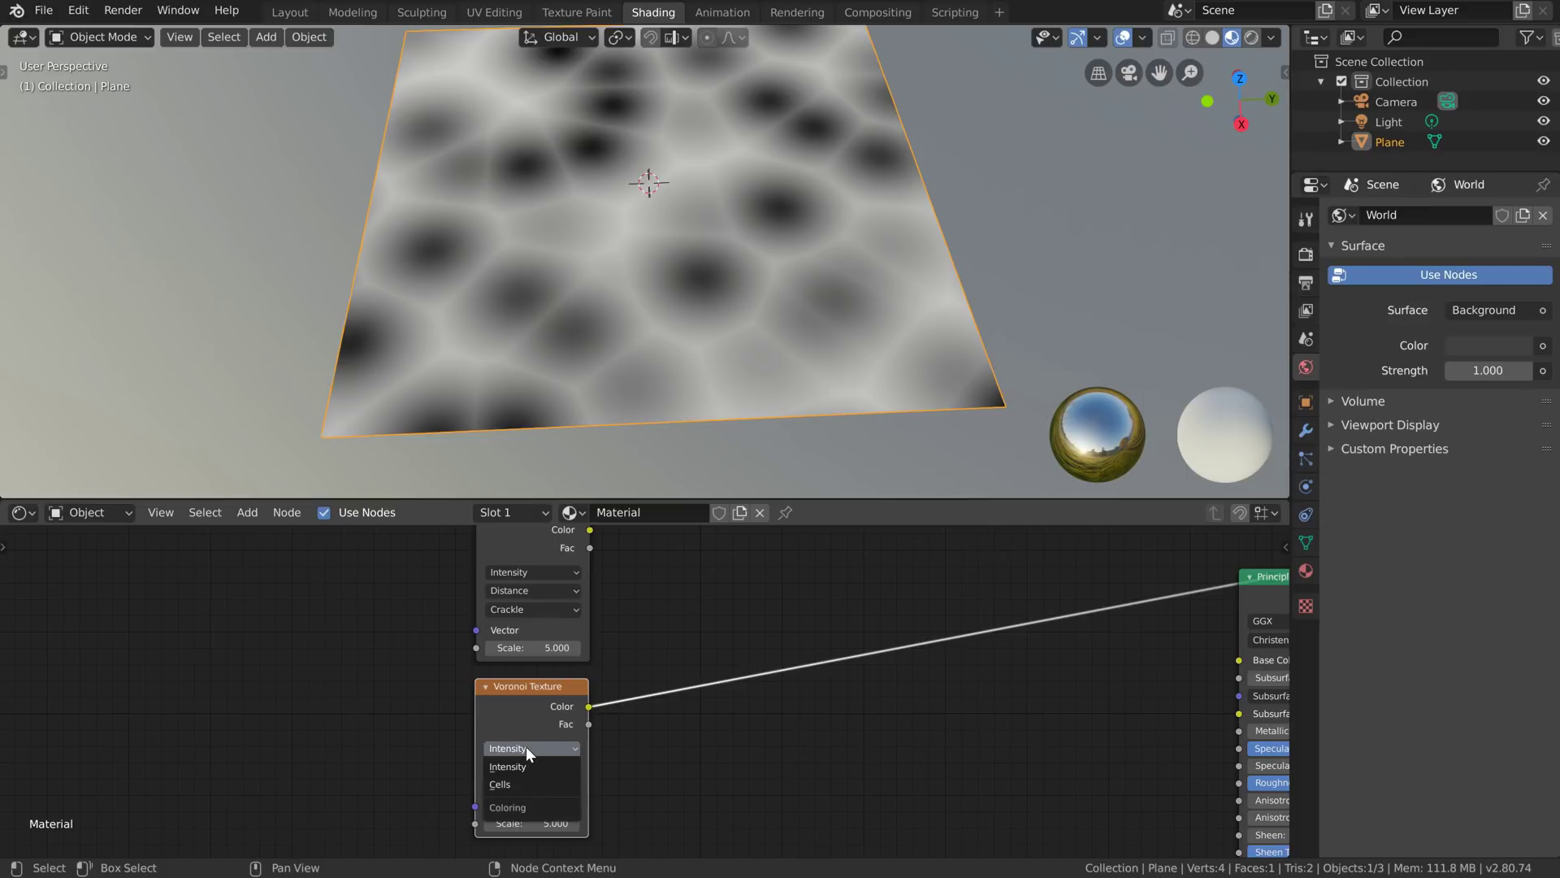
left_click(520, 783)
Step: Insert a Mix color node on the Voronoi-to-shader link
key("shift+a")
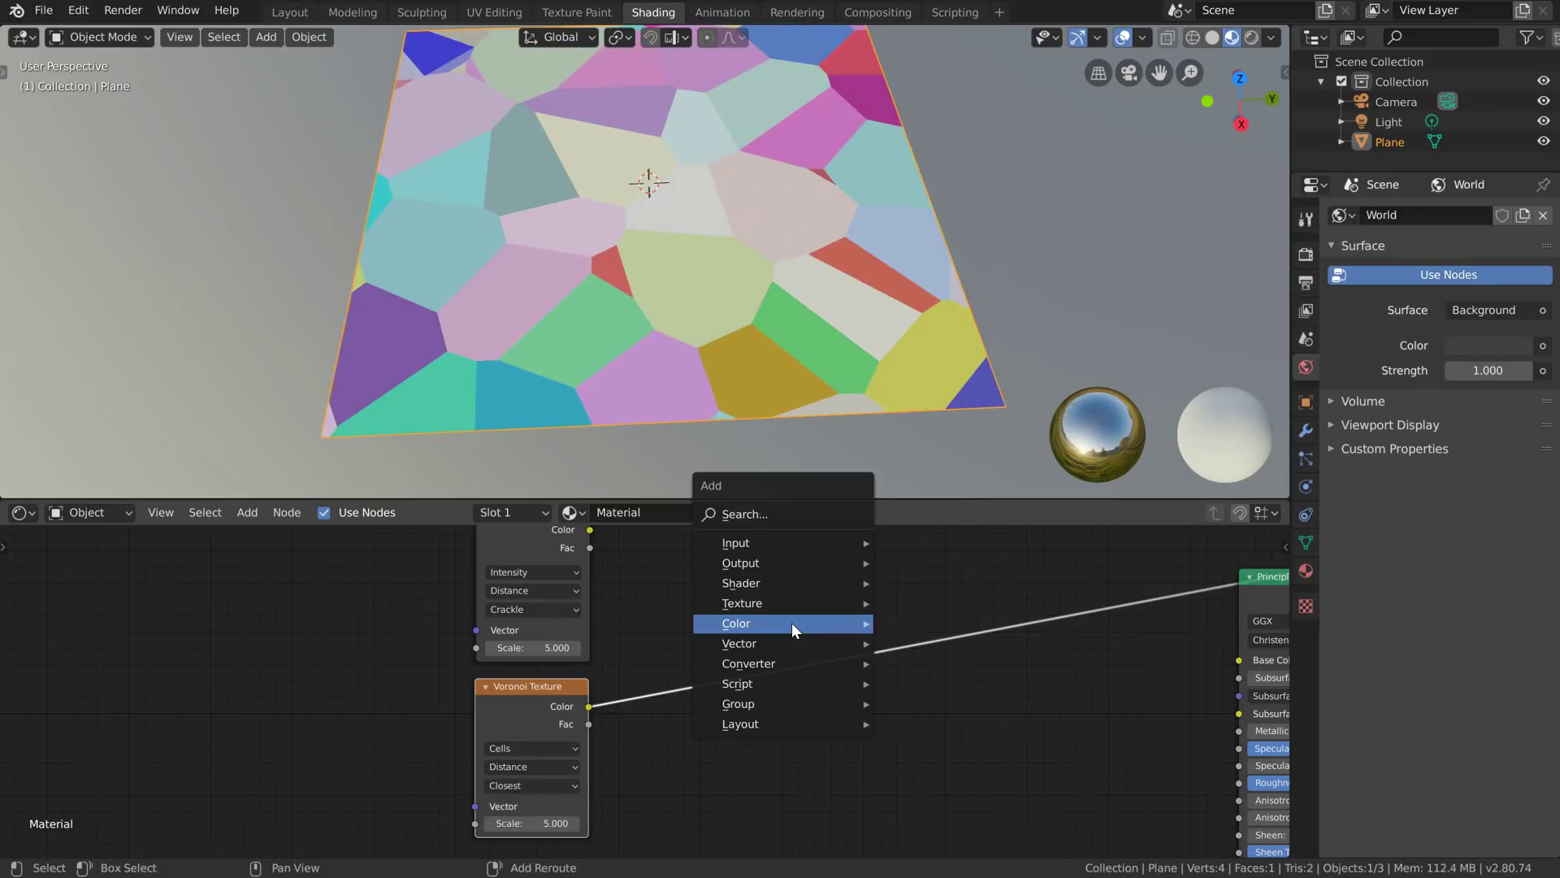
mouse_move(792, 624)
left_click(924, 731)
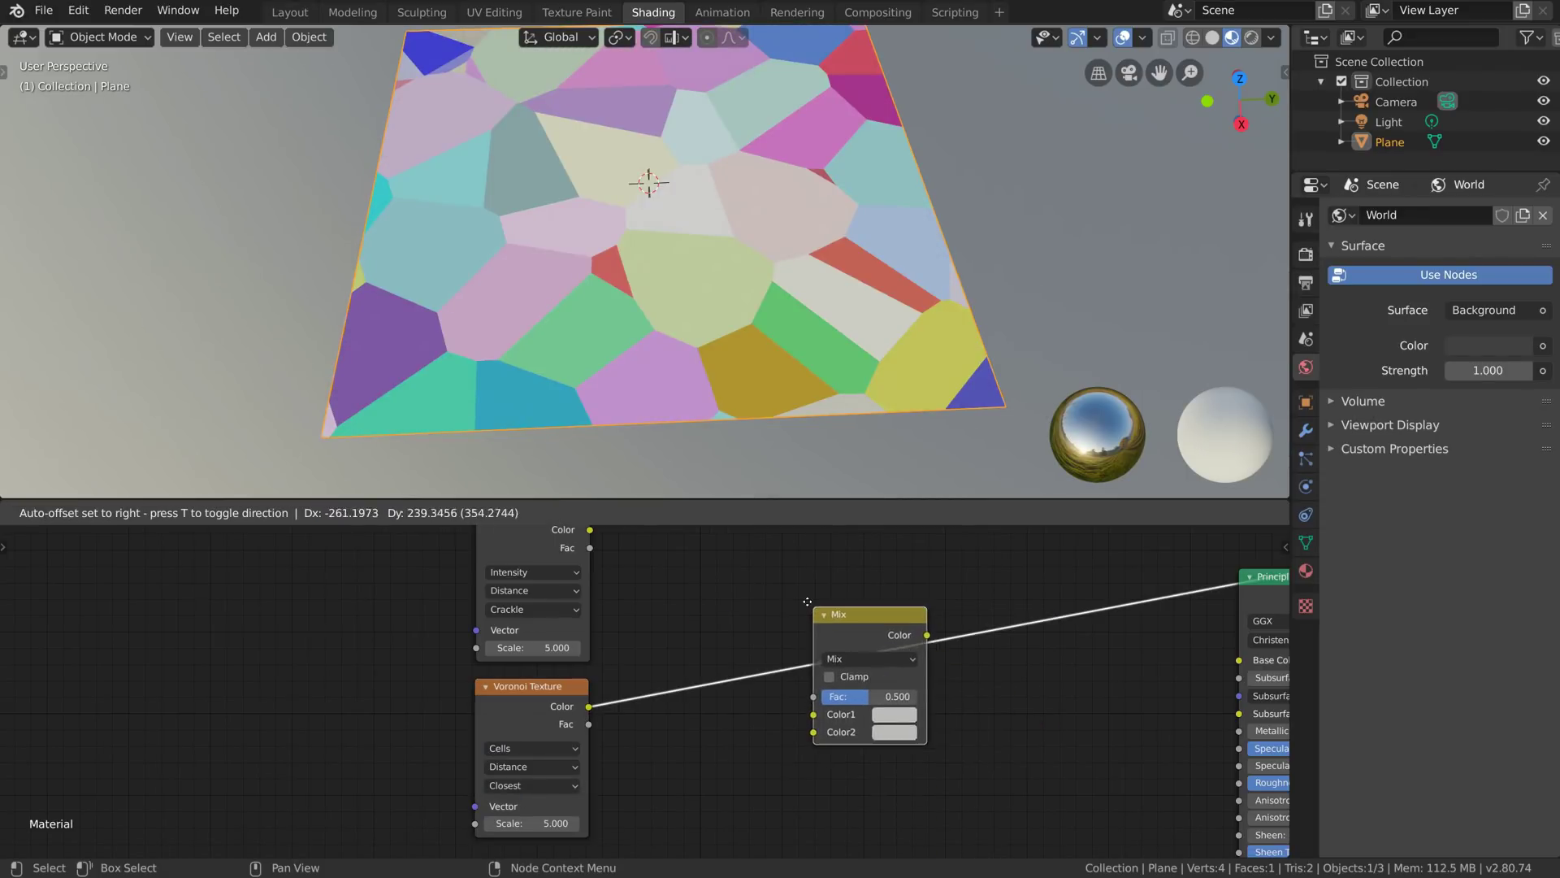
left_click(802, 593)
Step: Link the Crackle Voronoi's Color into the Mix node and raise the factor to 1
middle_click_drag(741, 648, 761, 717)
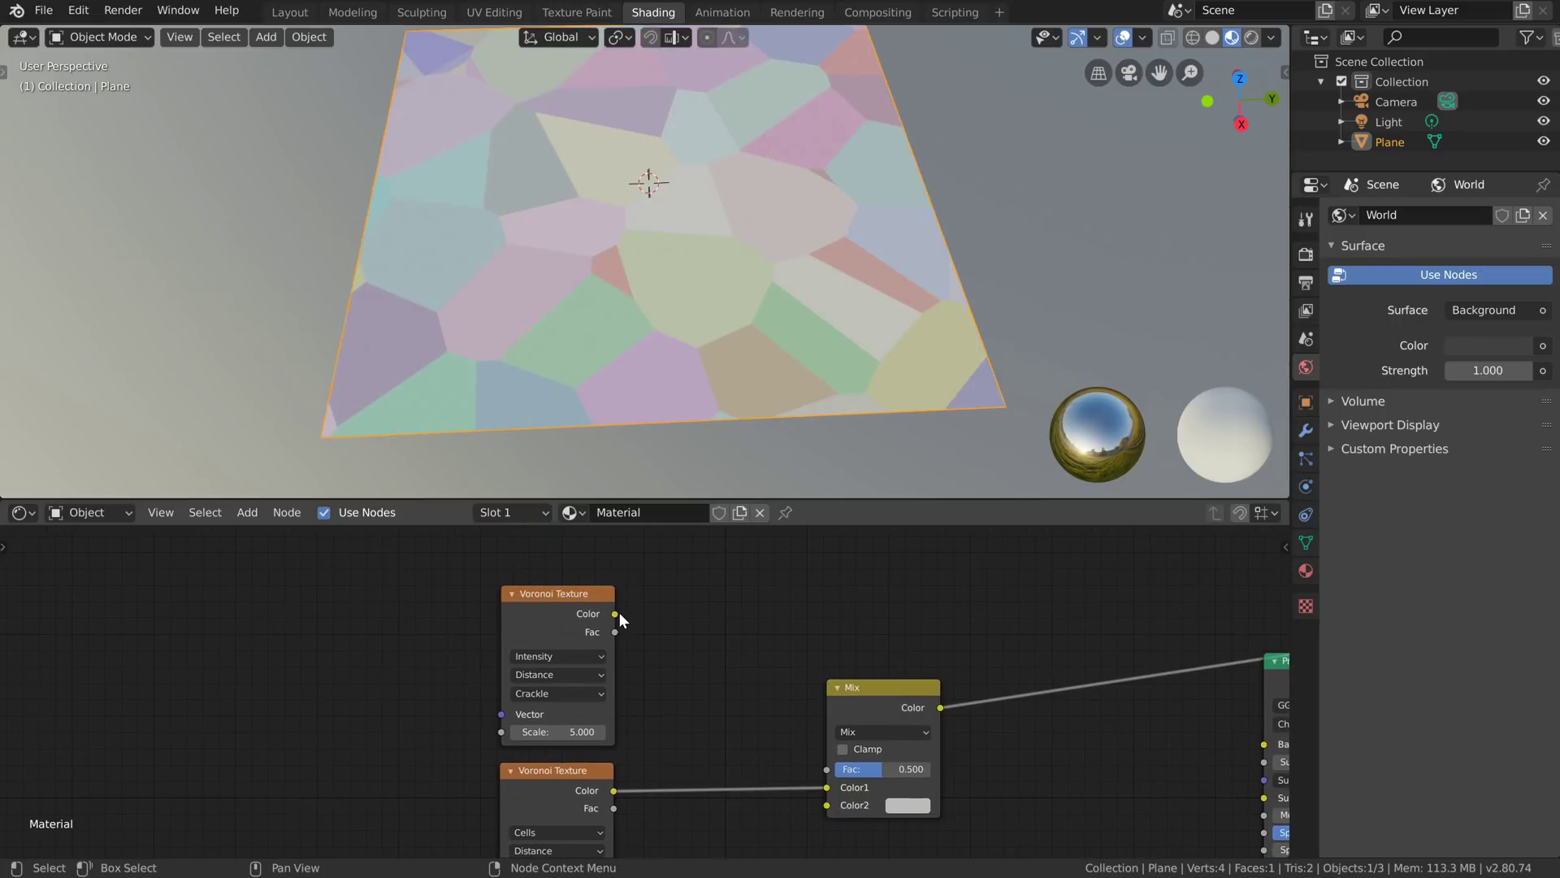
left_click_drag(616, 614, 840, 769)
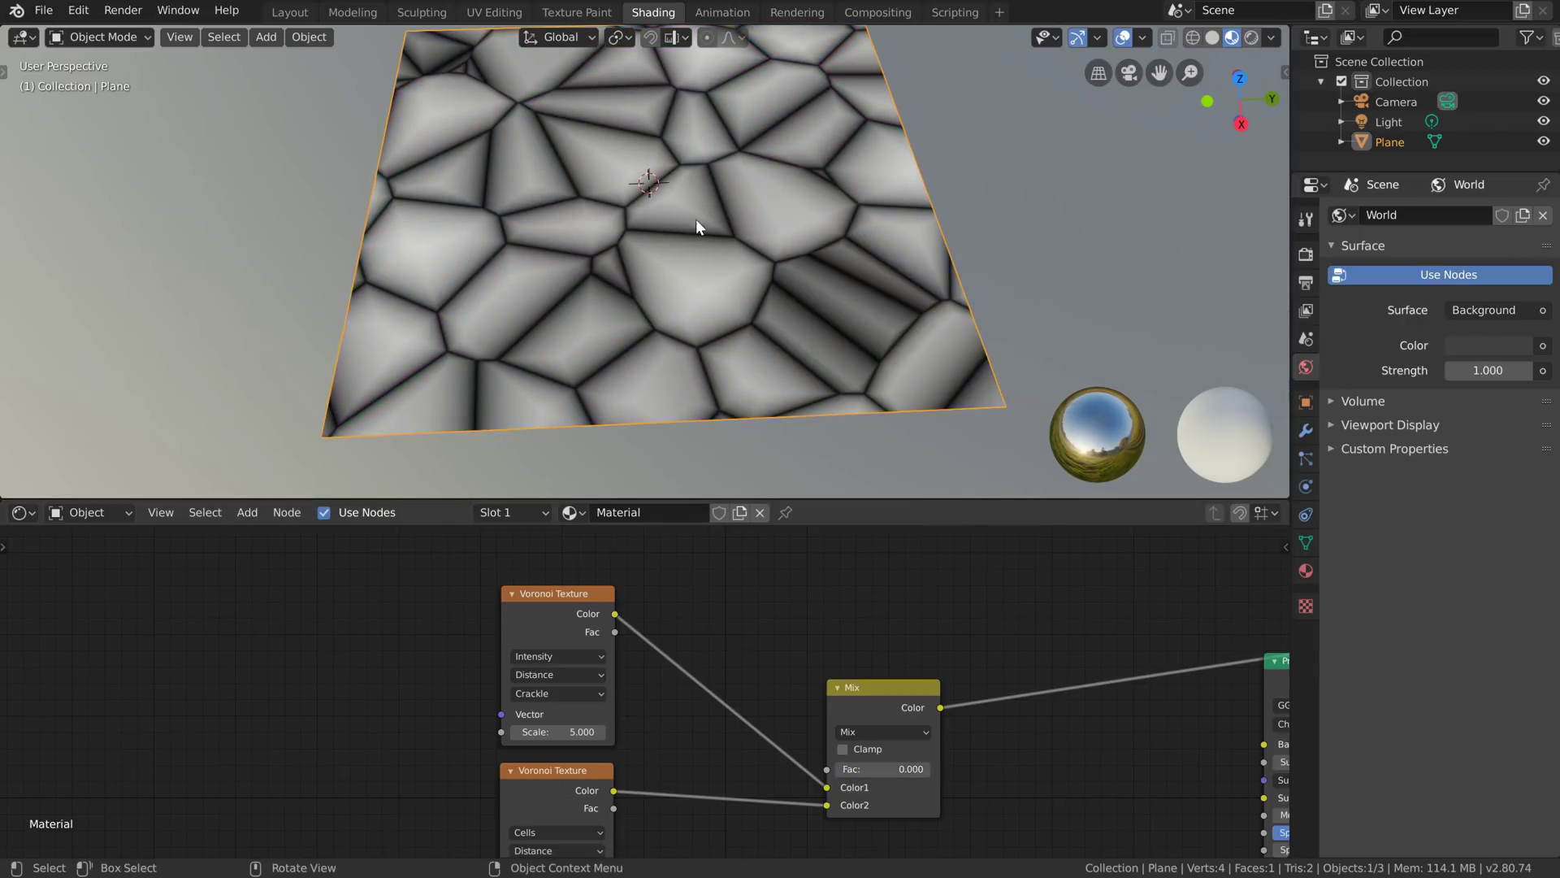
left_click_drag(857, 768, 955, 769)
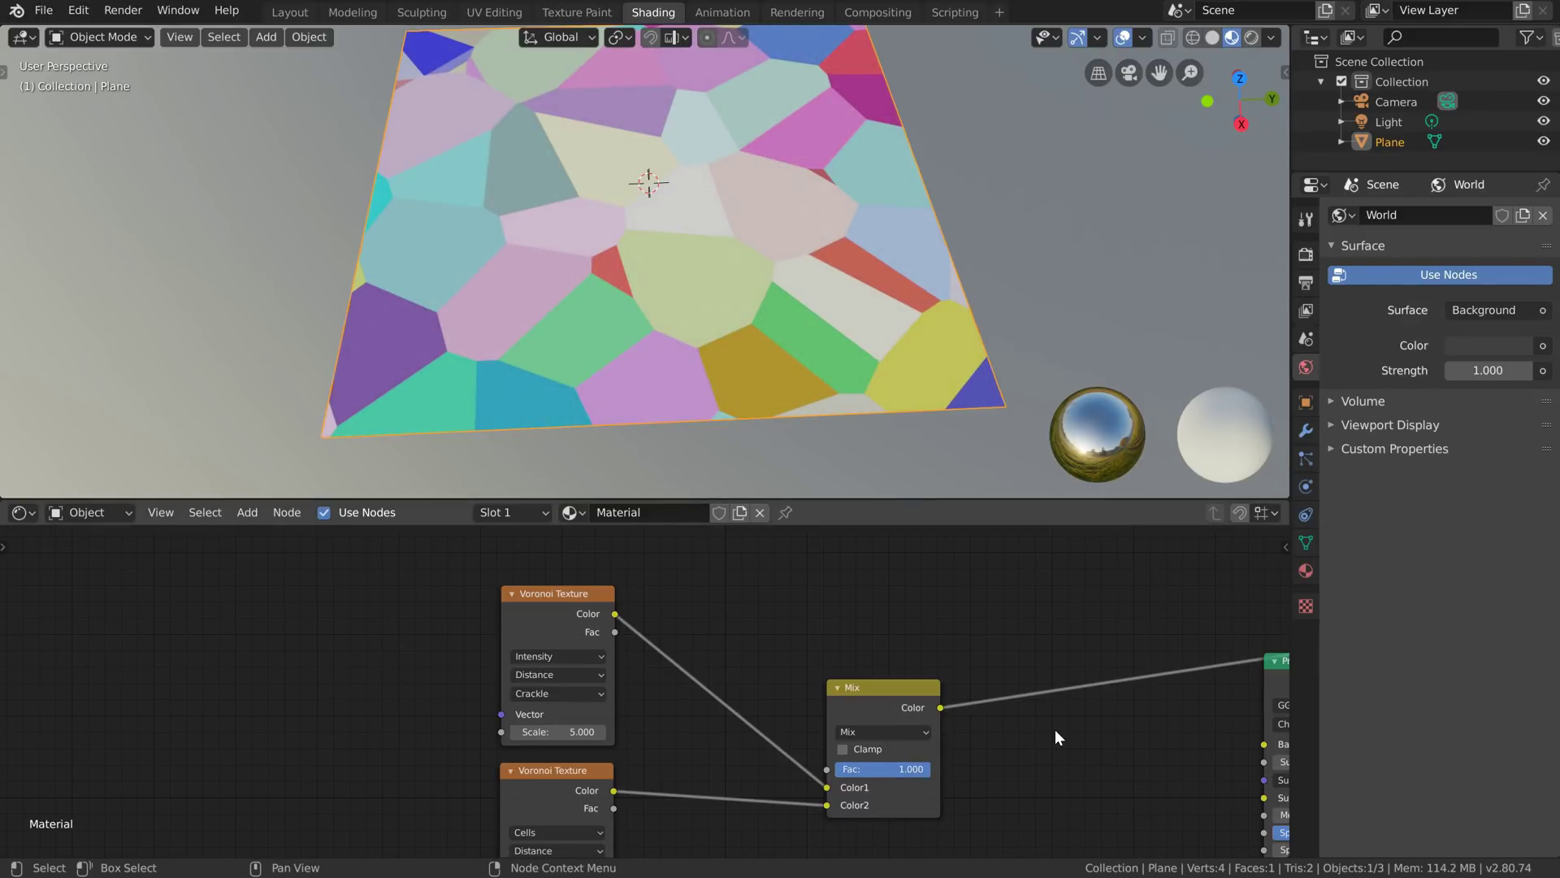
middle_click_drag(1037, 735, 1029, 697)
Step: Set the Mix blend mode to Multiply, giving coloured cells with dark borders
left_click(888, 695)
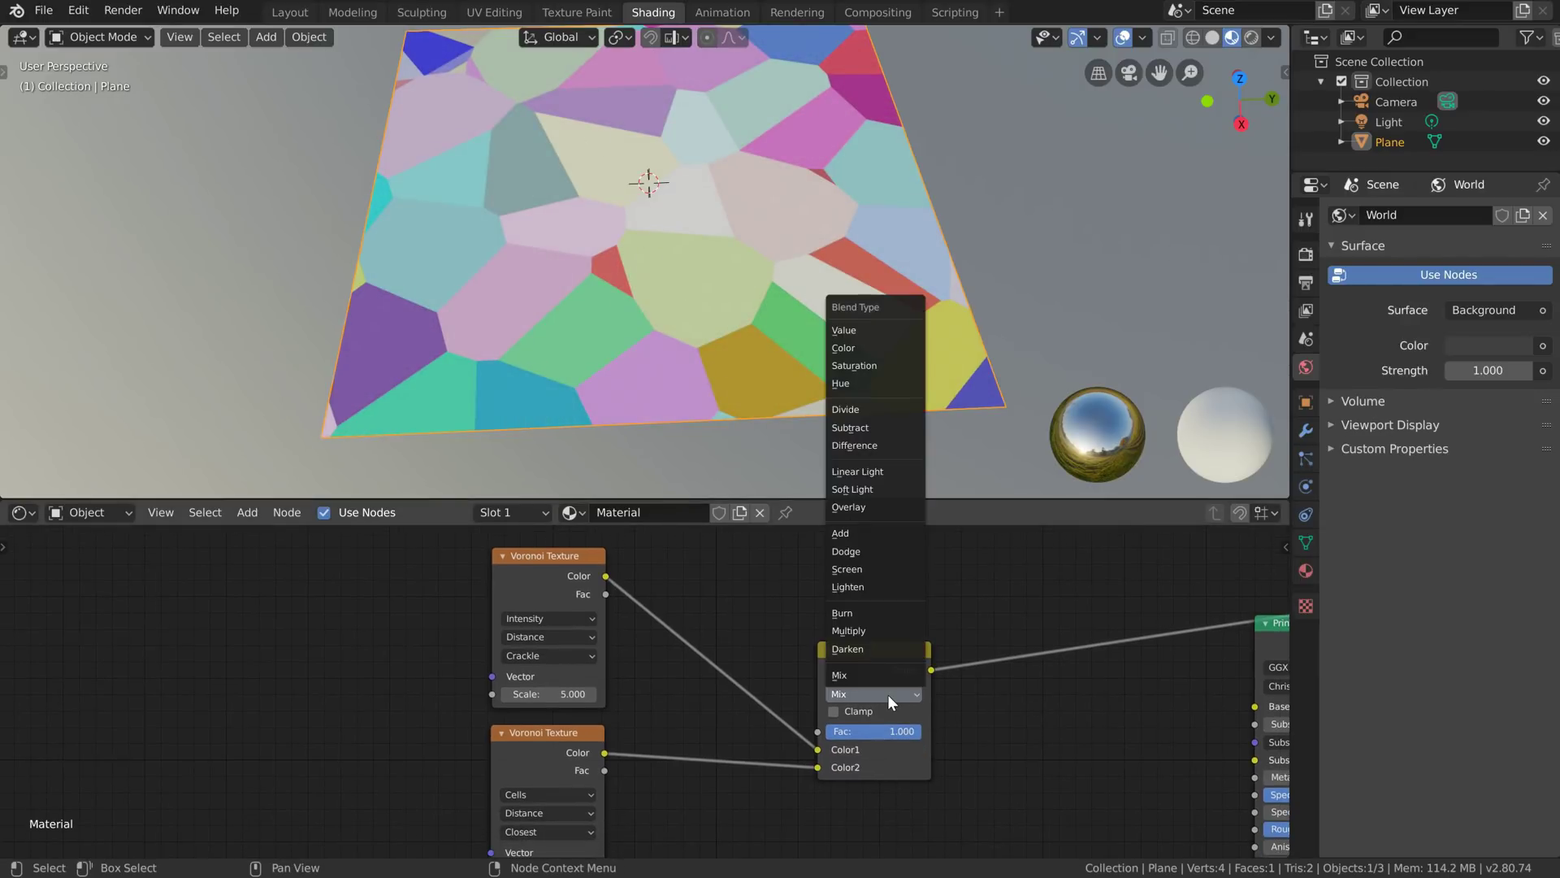
left_click(894, 698)
left_click(894, 697)
left_click(861, 630)
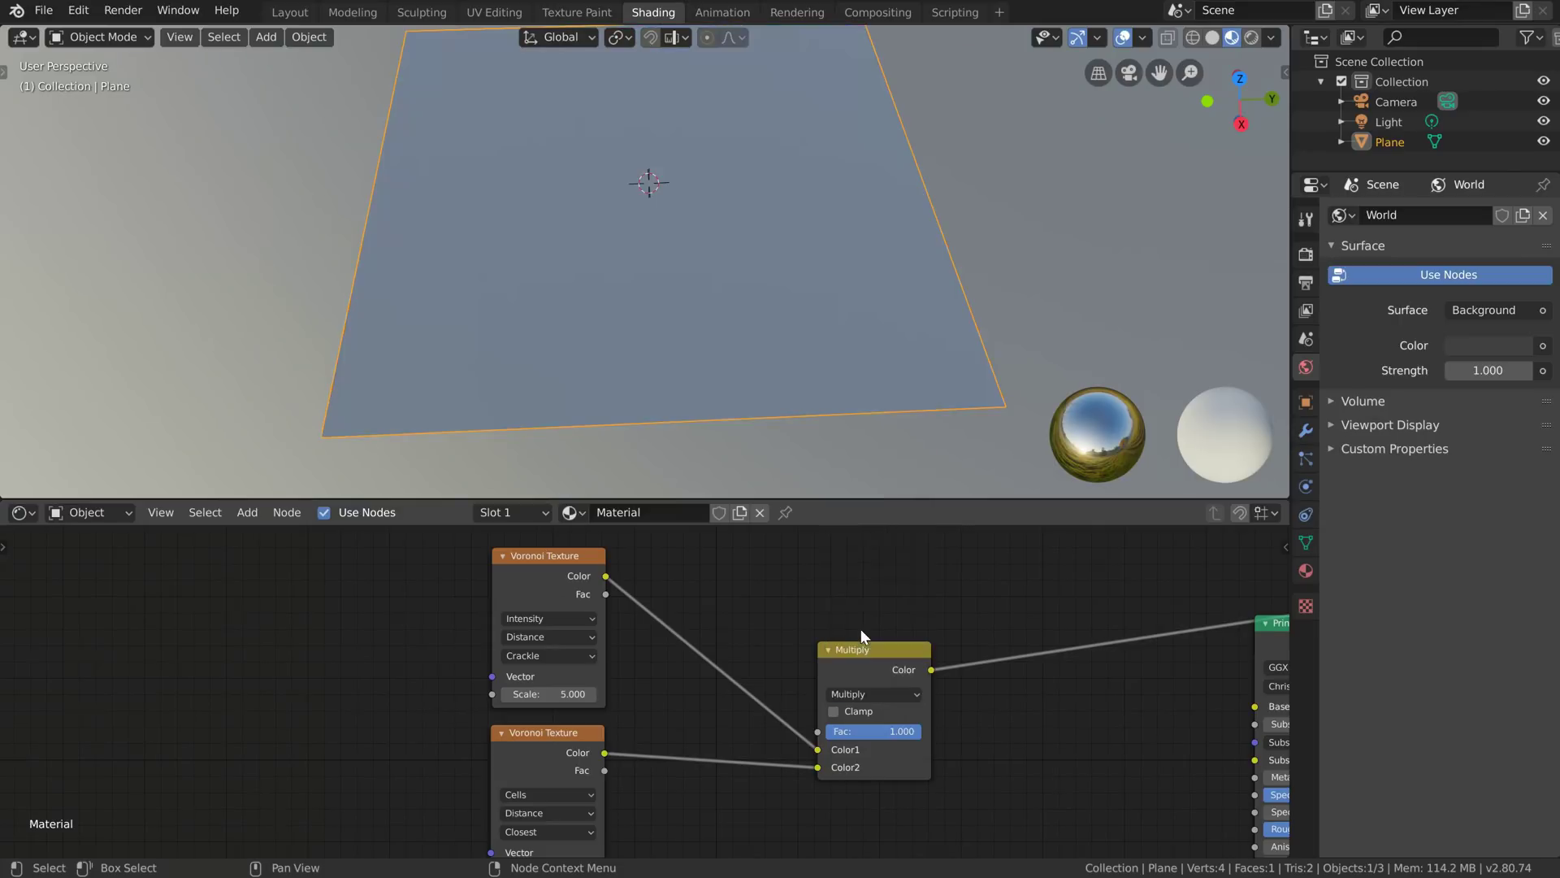
left_click(874, 694)
left_click(853, 347)
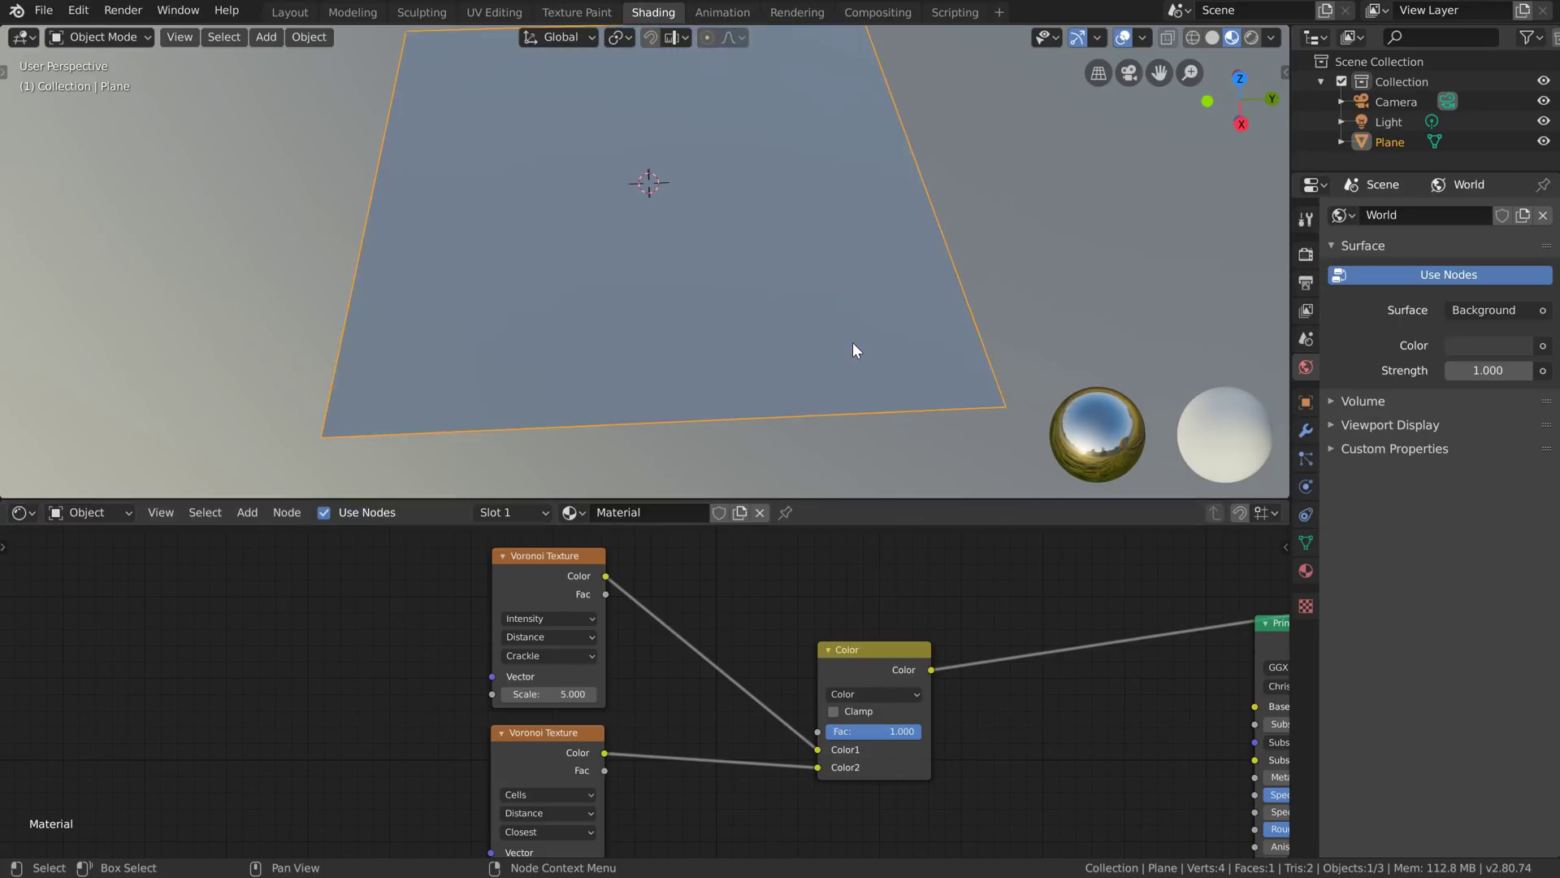
left_click(862, 693)
left_click(861, 631)
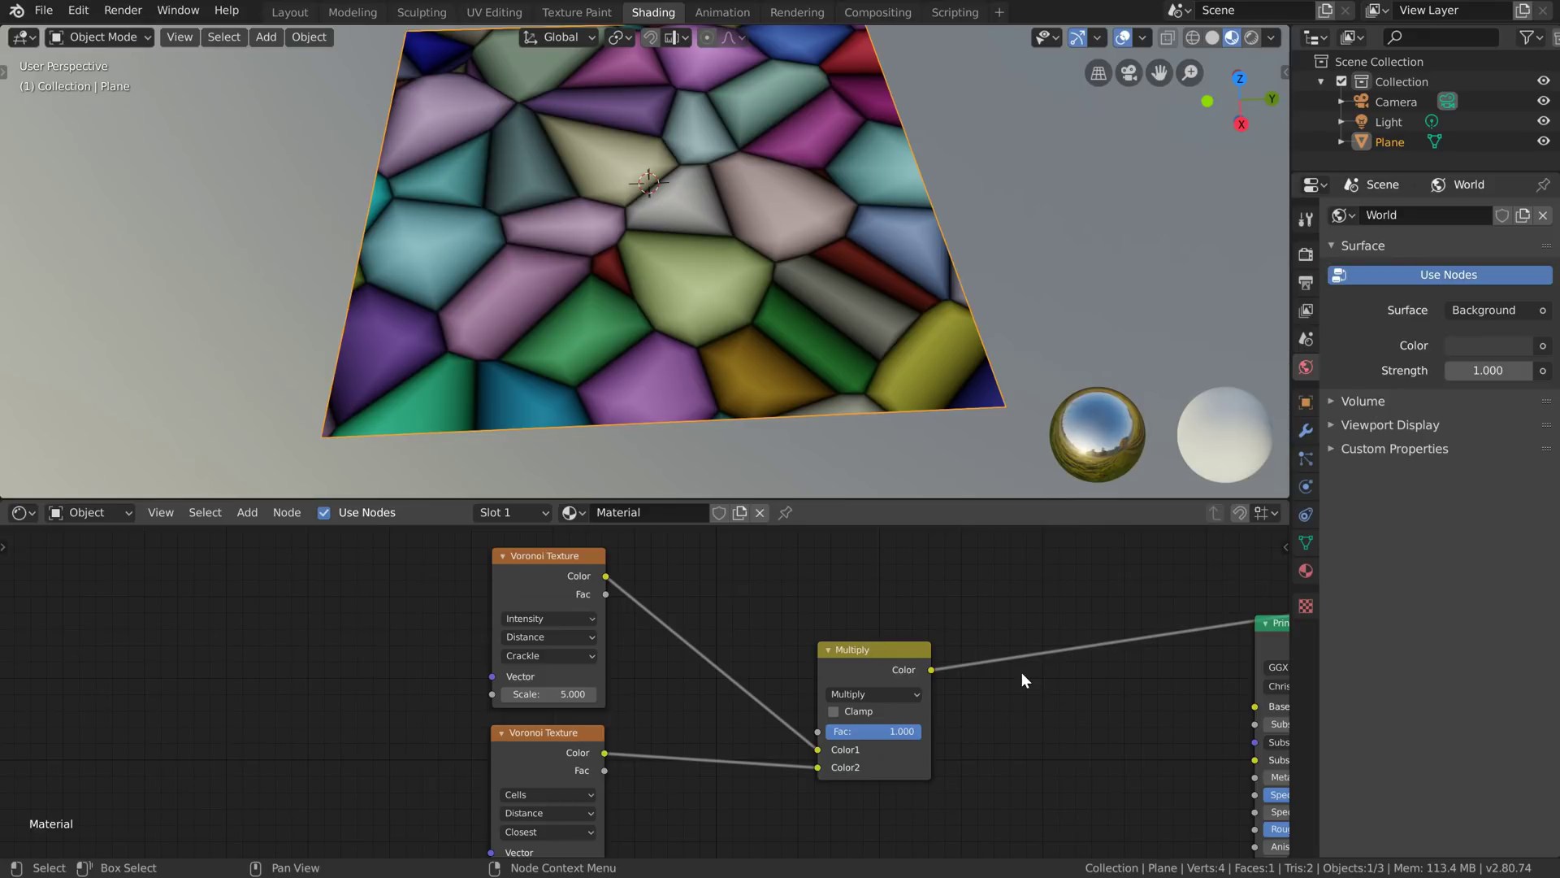
middle_click_drag(807, 351, 812, 394)
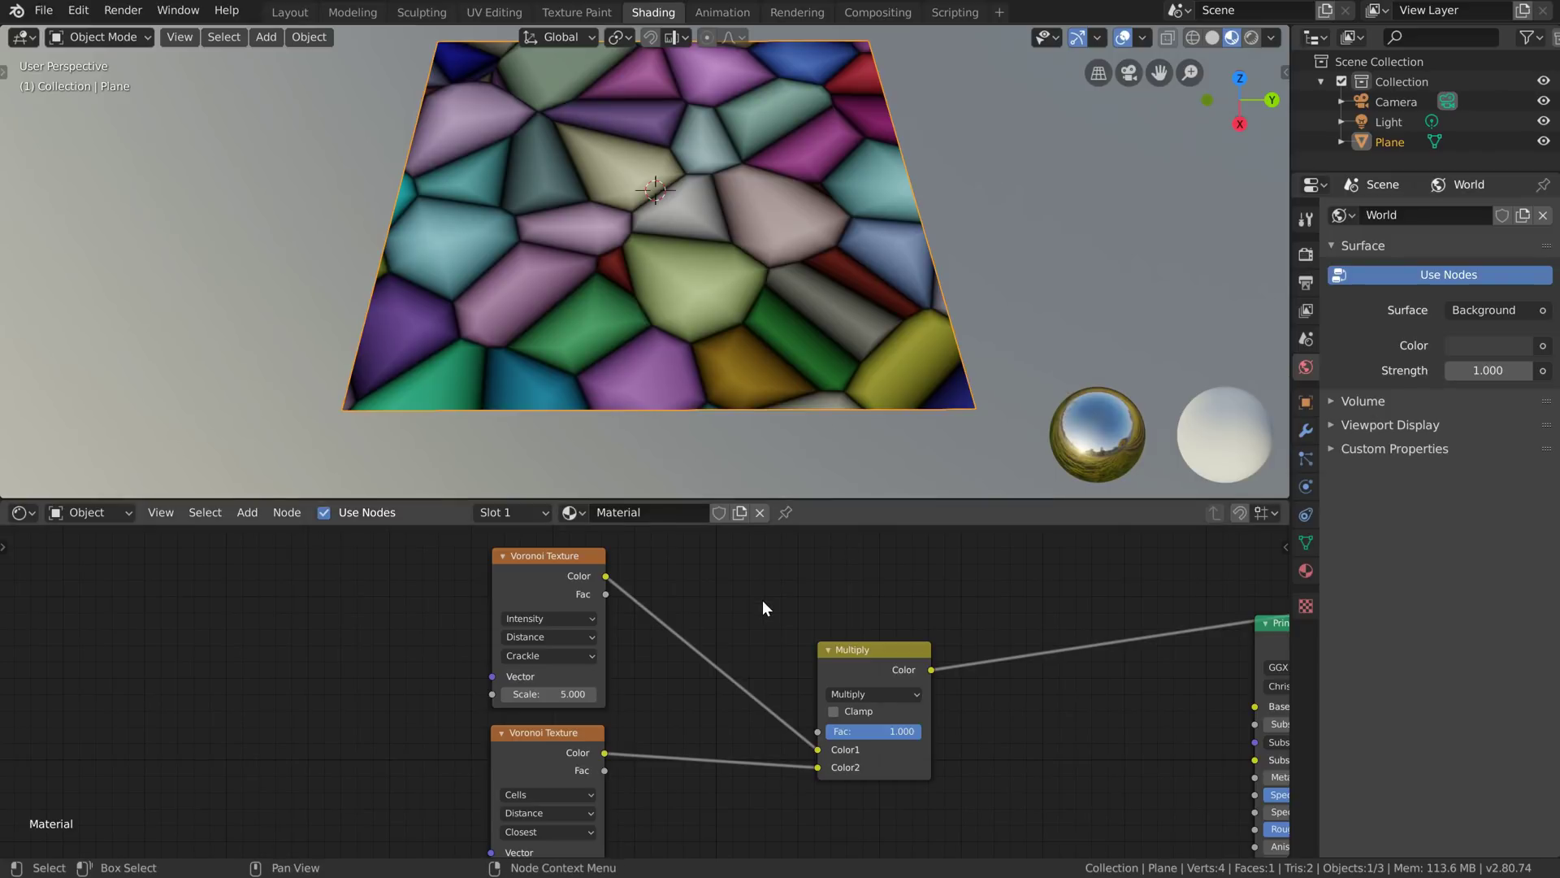
key("shift+a")
Step: Insert a ColorRamp after the Crackle Voronoi and push its white stop left to thin the borders
mouse_move(736, 643)
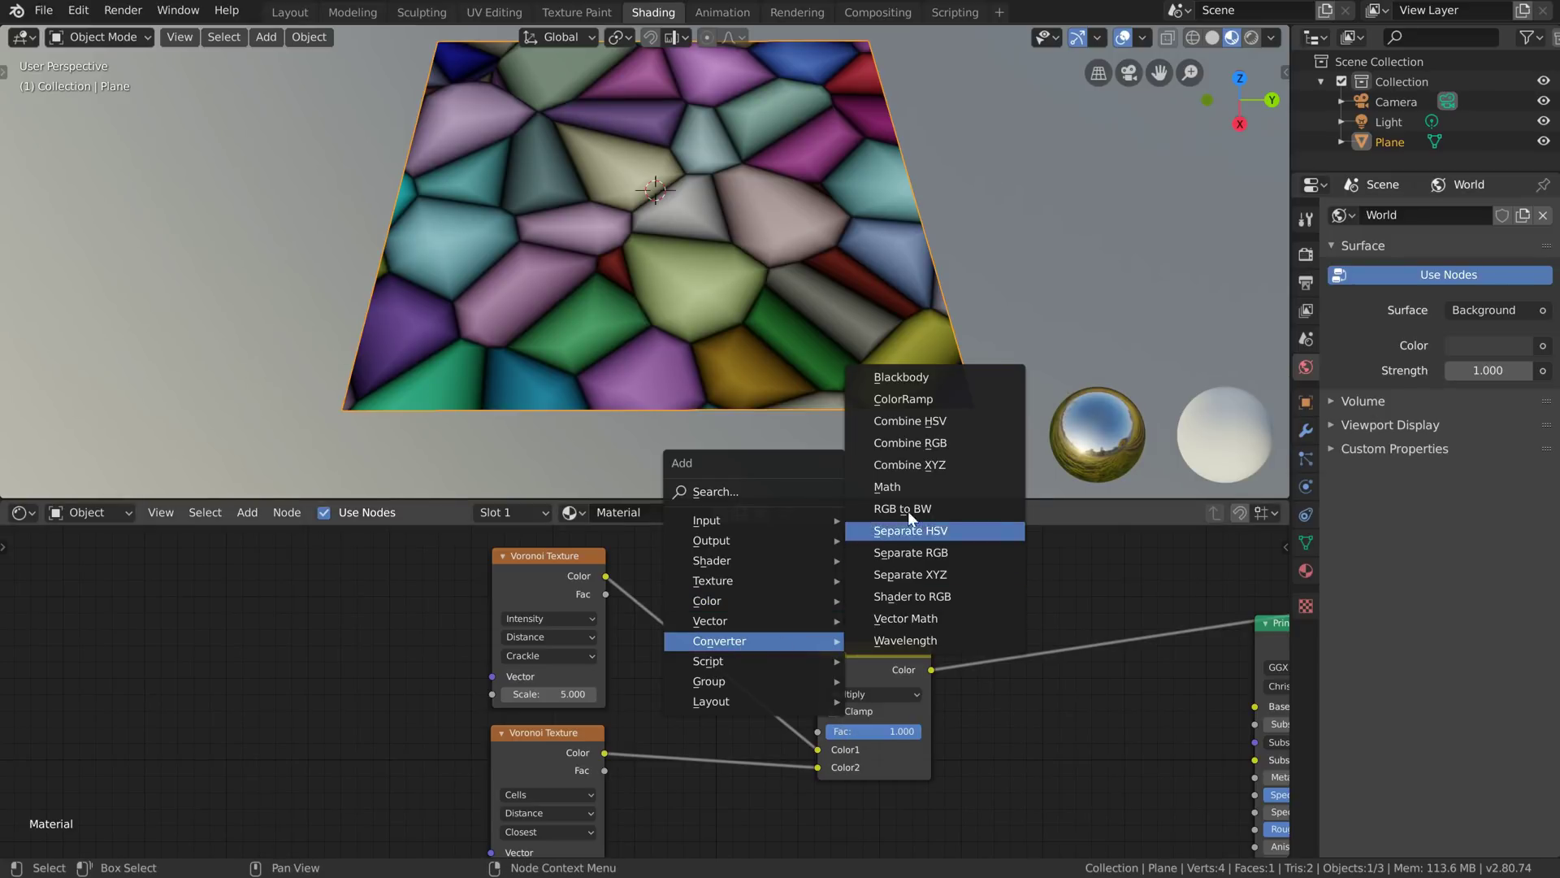
left_click(918, 399)
left_click(637, 533)
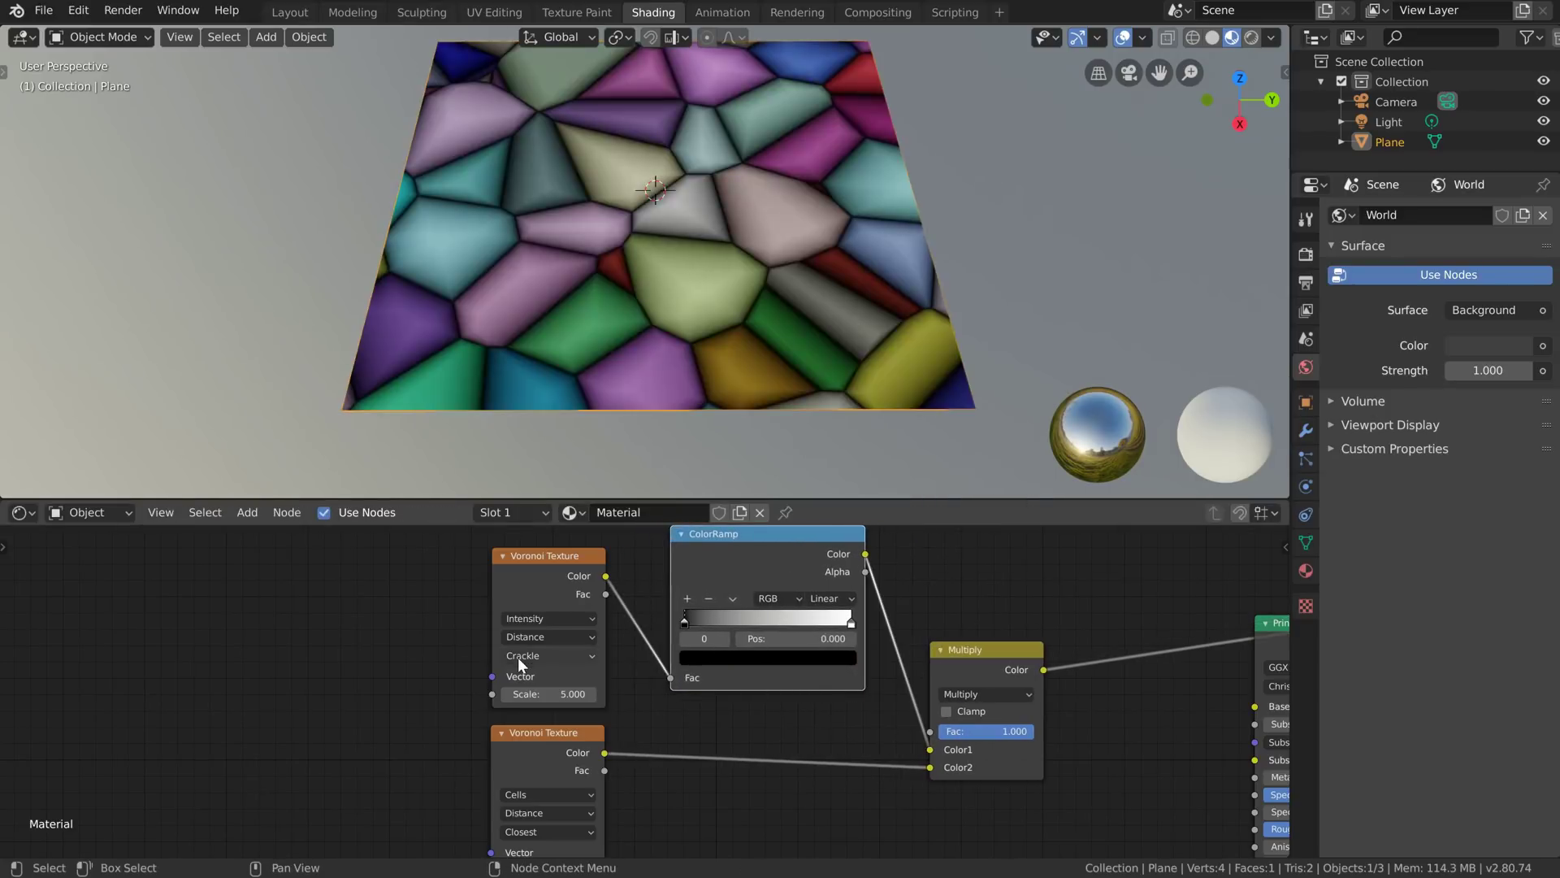
middle_click_drag(519, 657, 485, 697)
left_click_drag(814, 662, 637, 658)
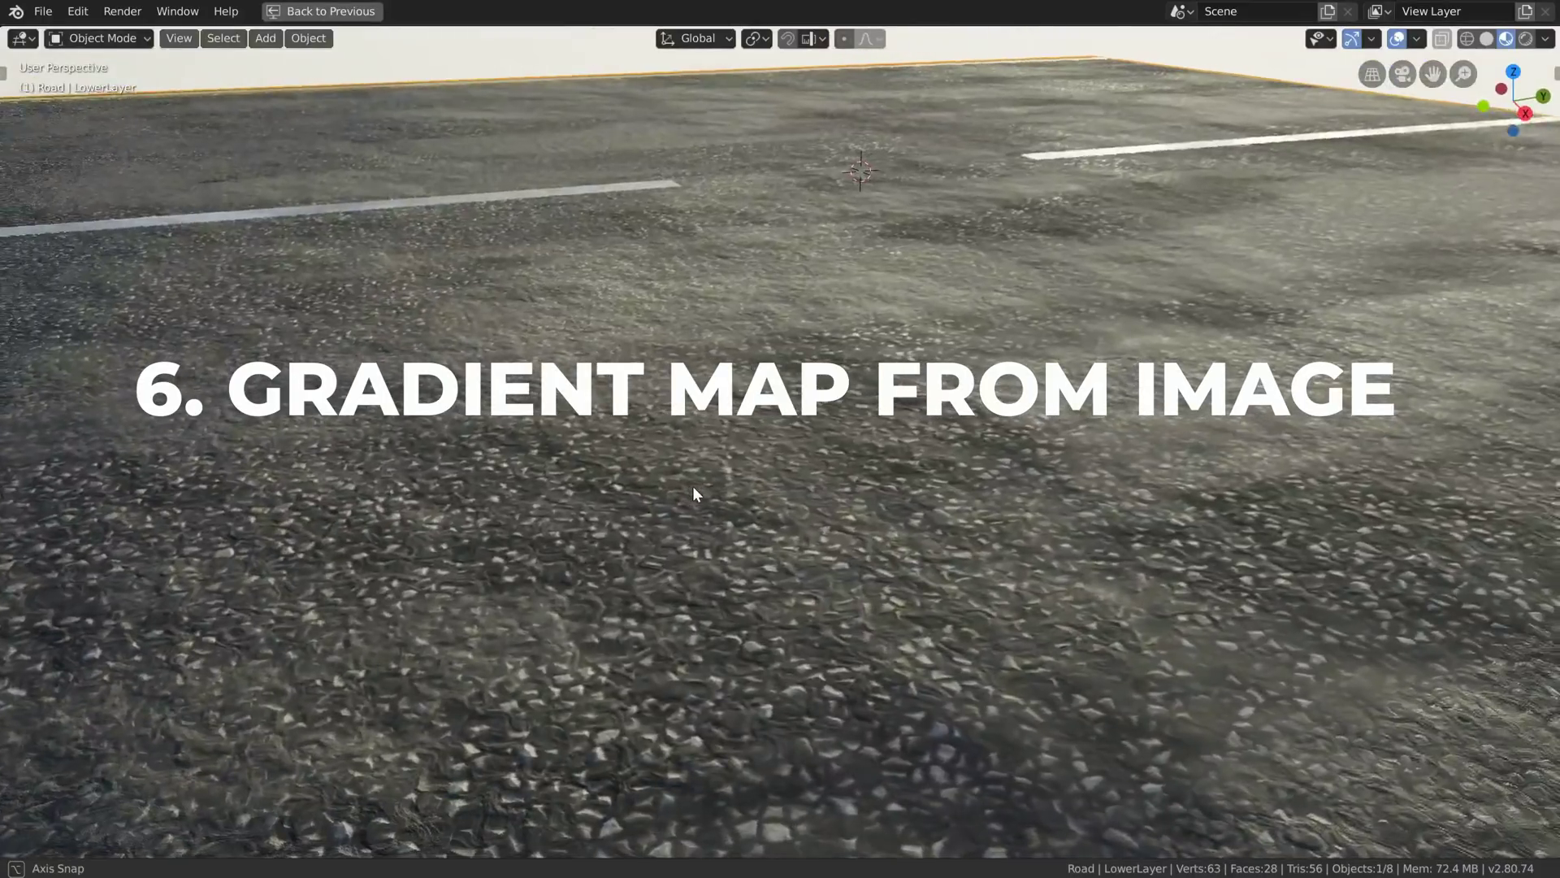
middle_click_drag(693, 488, 829, 545)
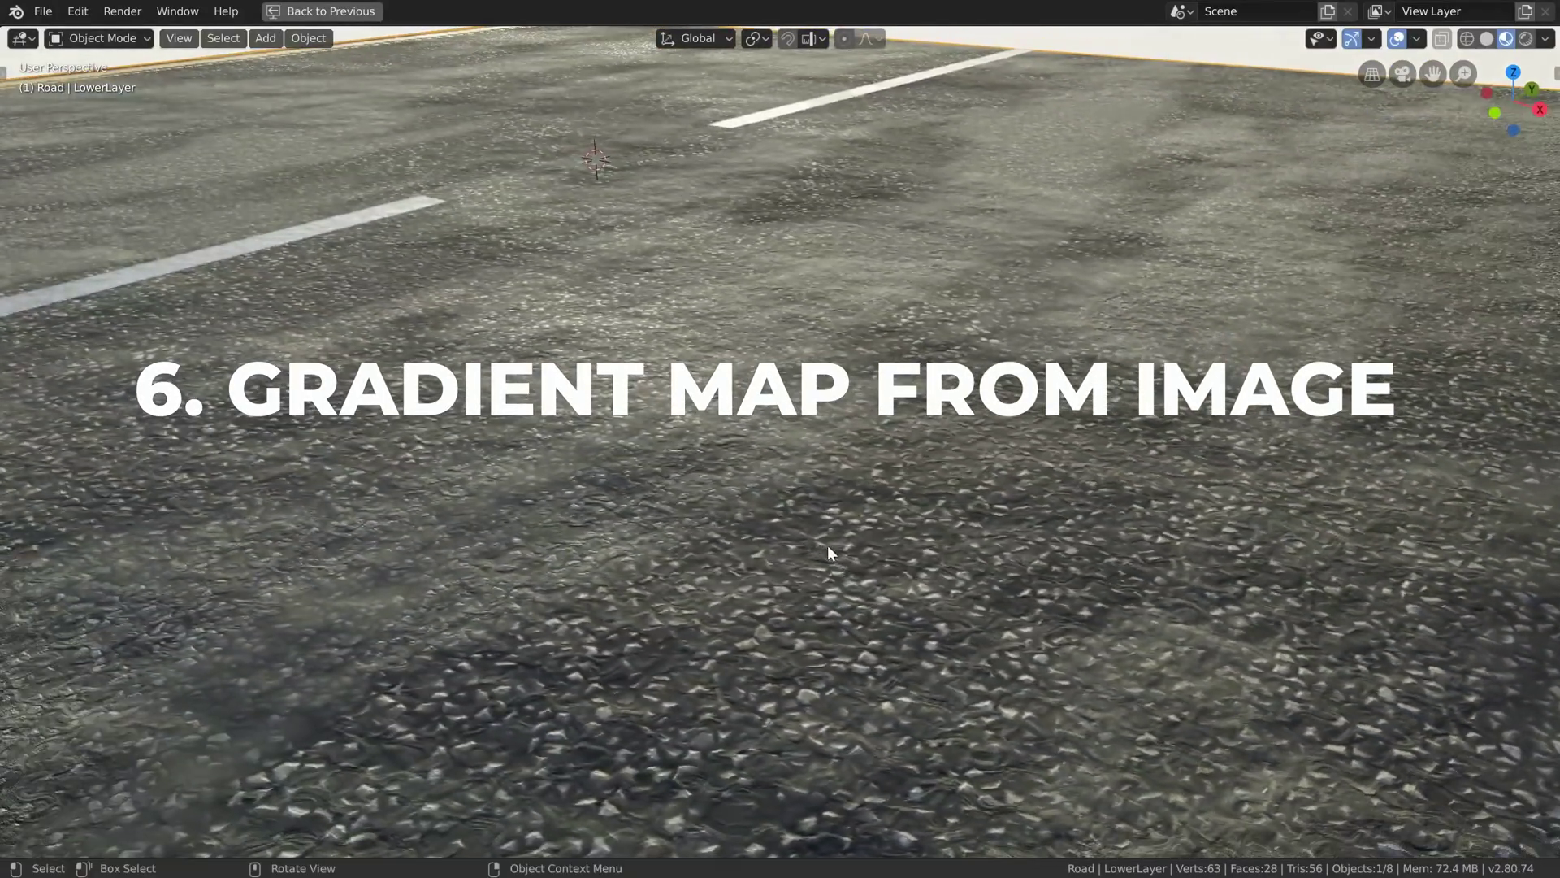
Step: Pan over the gravelly road surface with its white lane markings
middle_click_drag(788, 612, 821, 558, "shift")
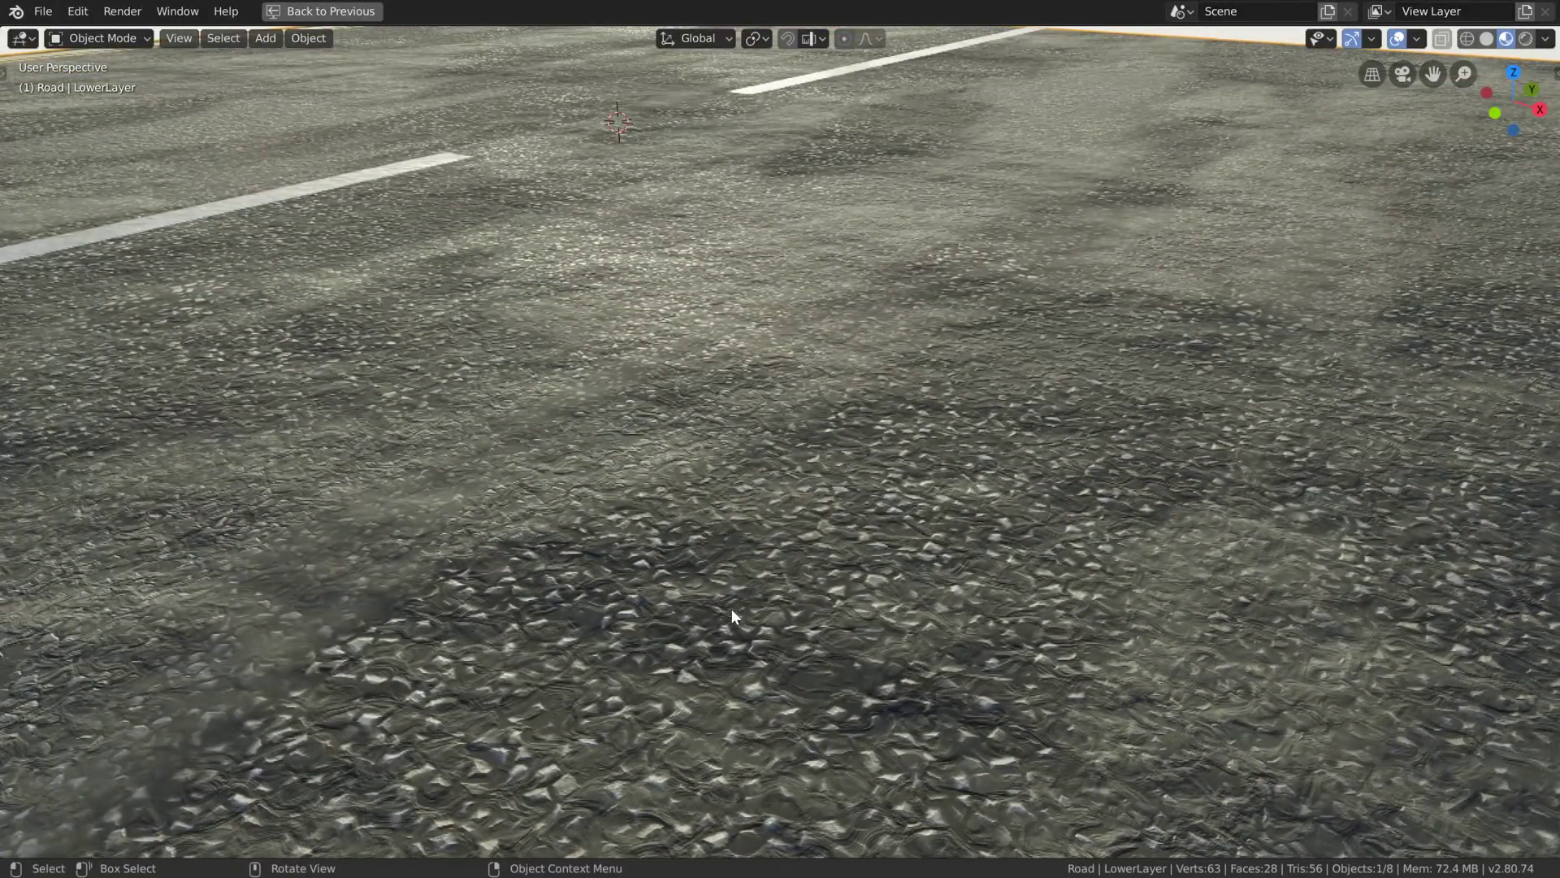
key("alt+Tab")
scroll(624, 587, "down", 2)
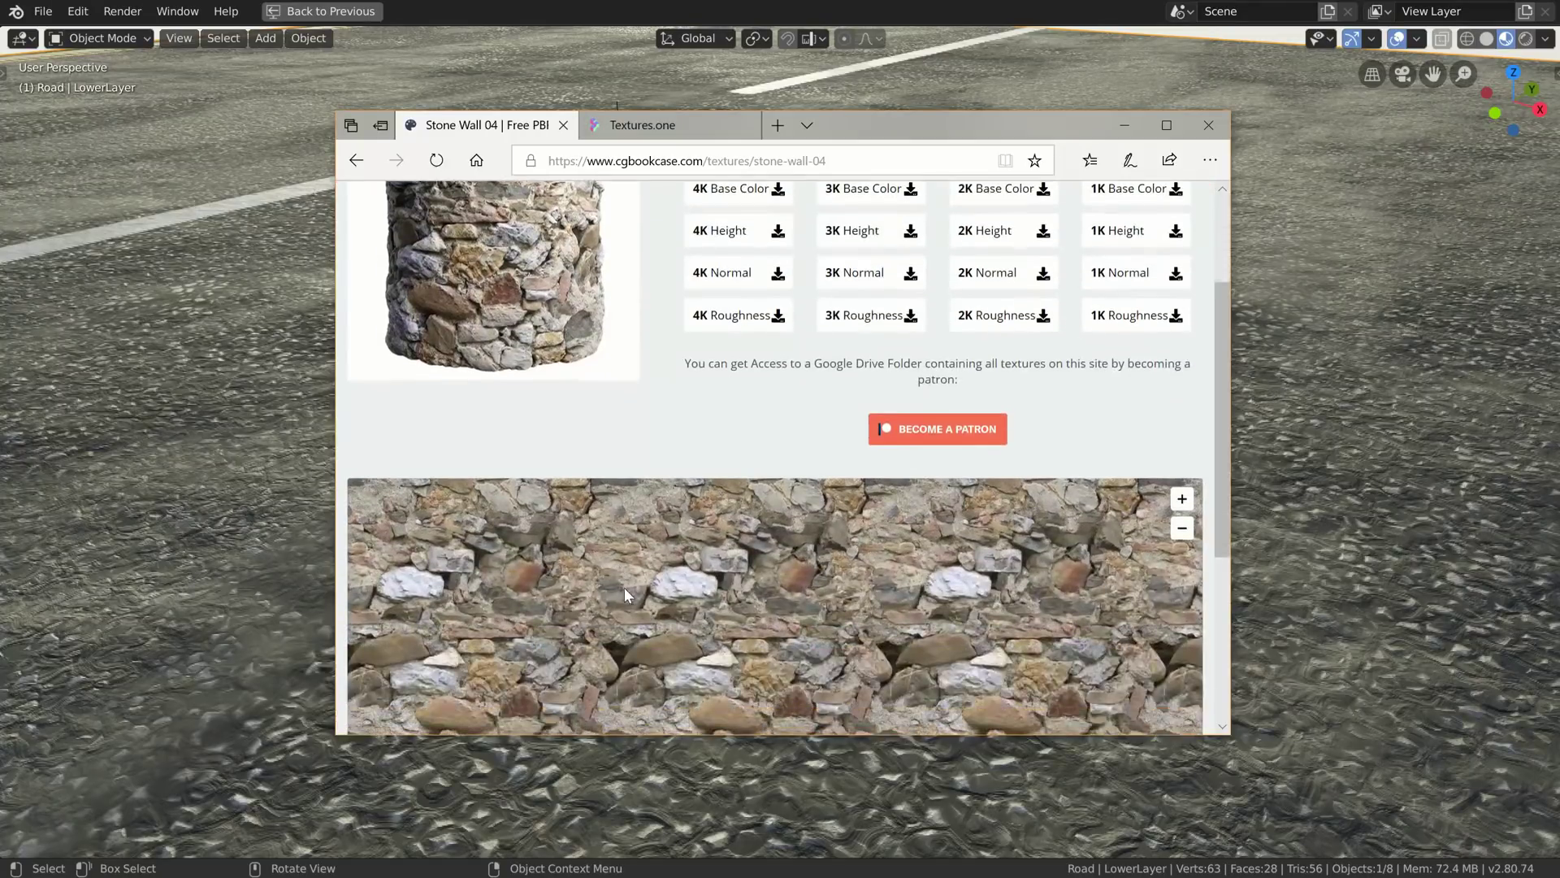
scroll(624, 588, "down", 1)
scroll(778, 601, "down", 2)
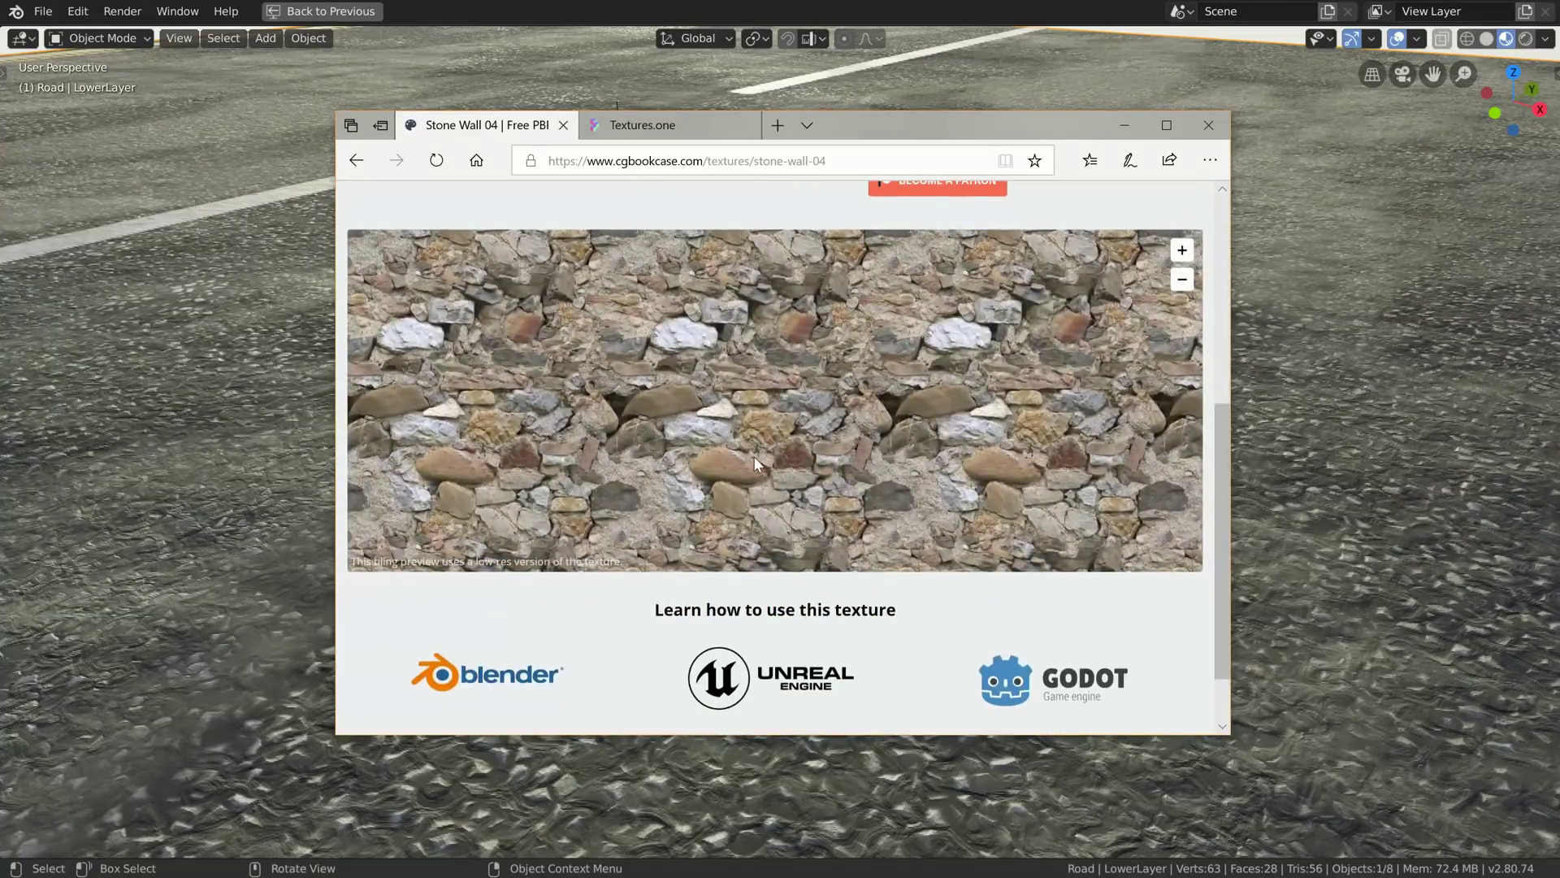
scroll(755, 463, "up", 2)
scroll(763, 515, "up", 3)
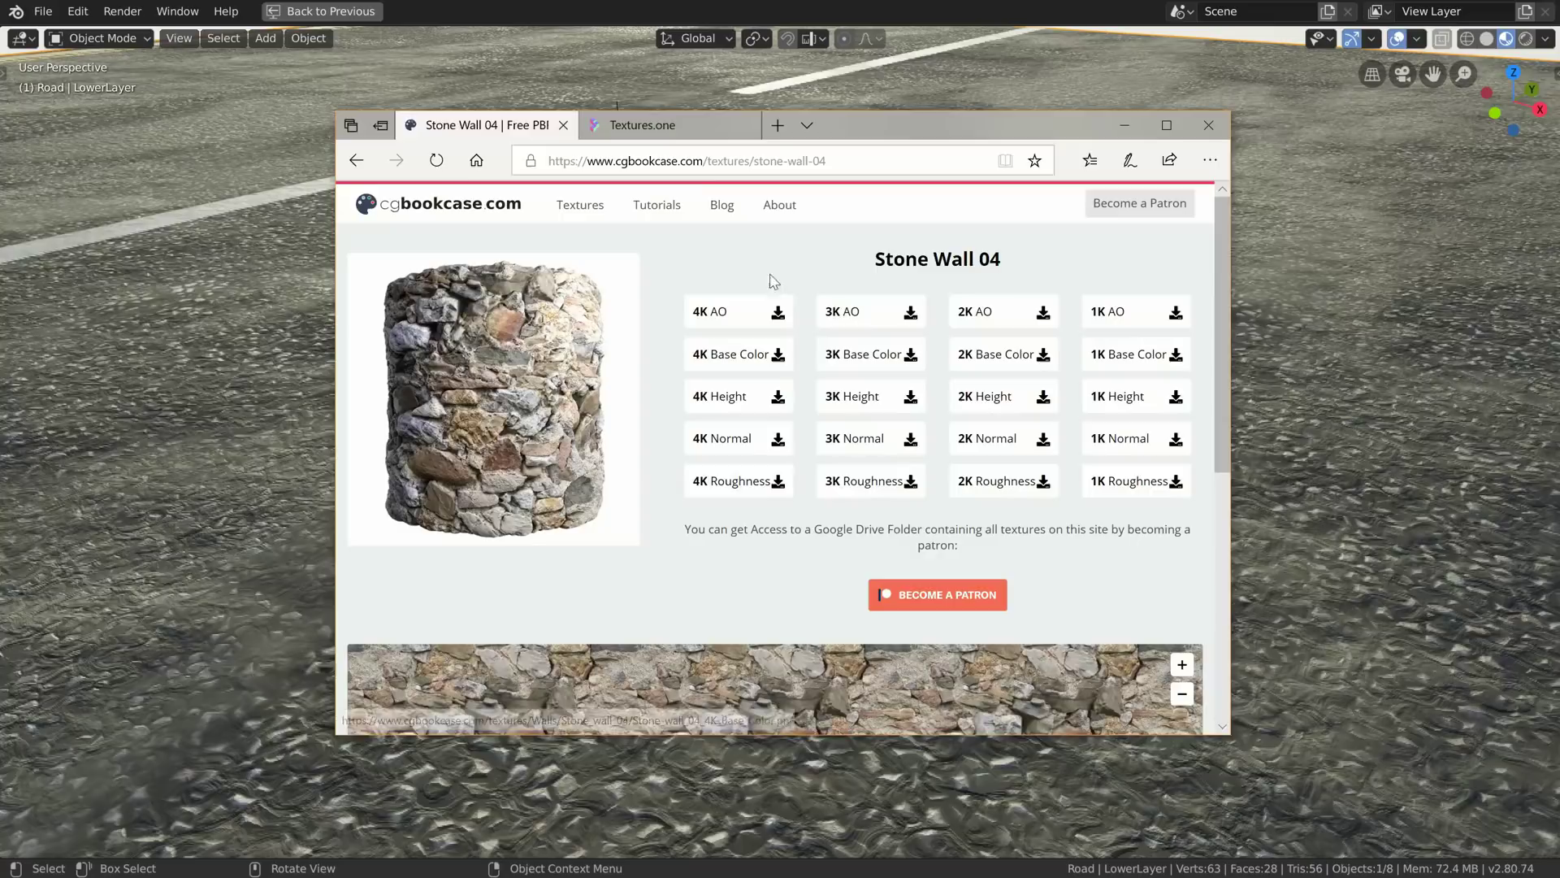
left_click(650, 126)
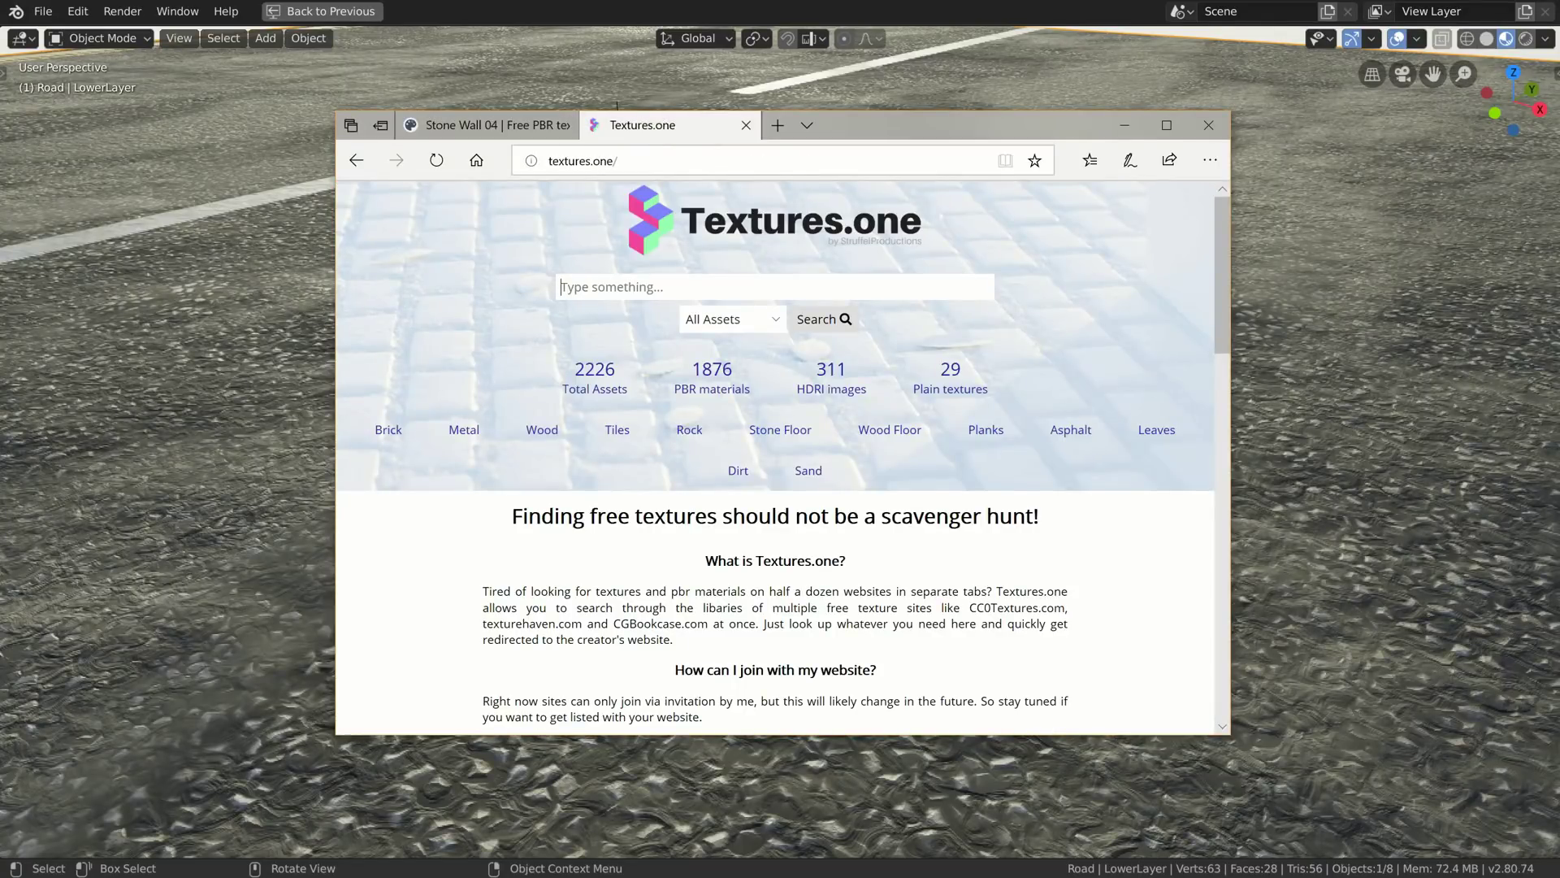
left_click(486, 125)
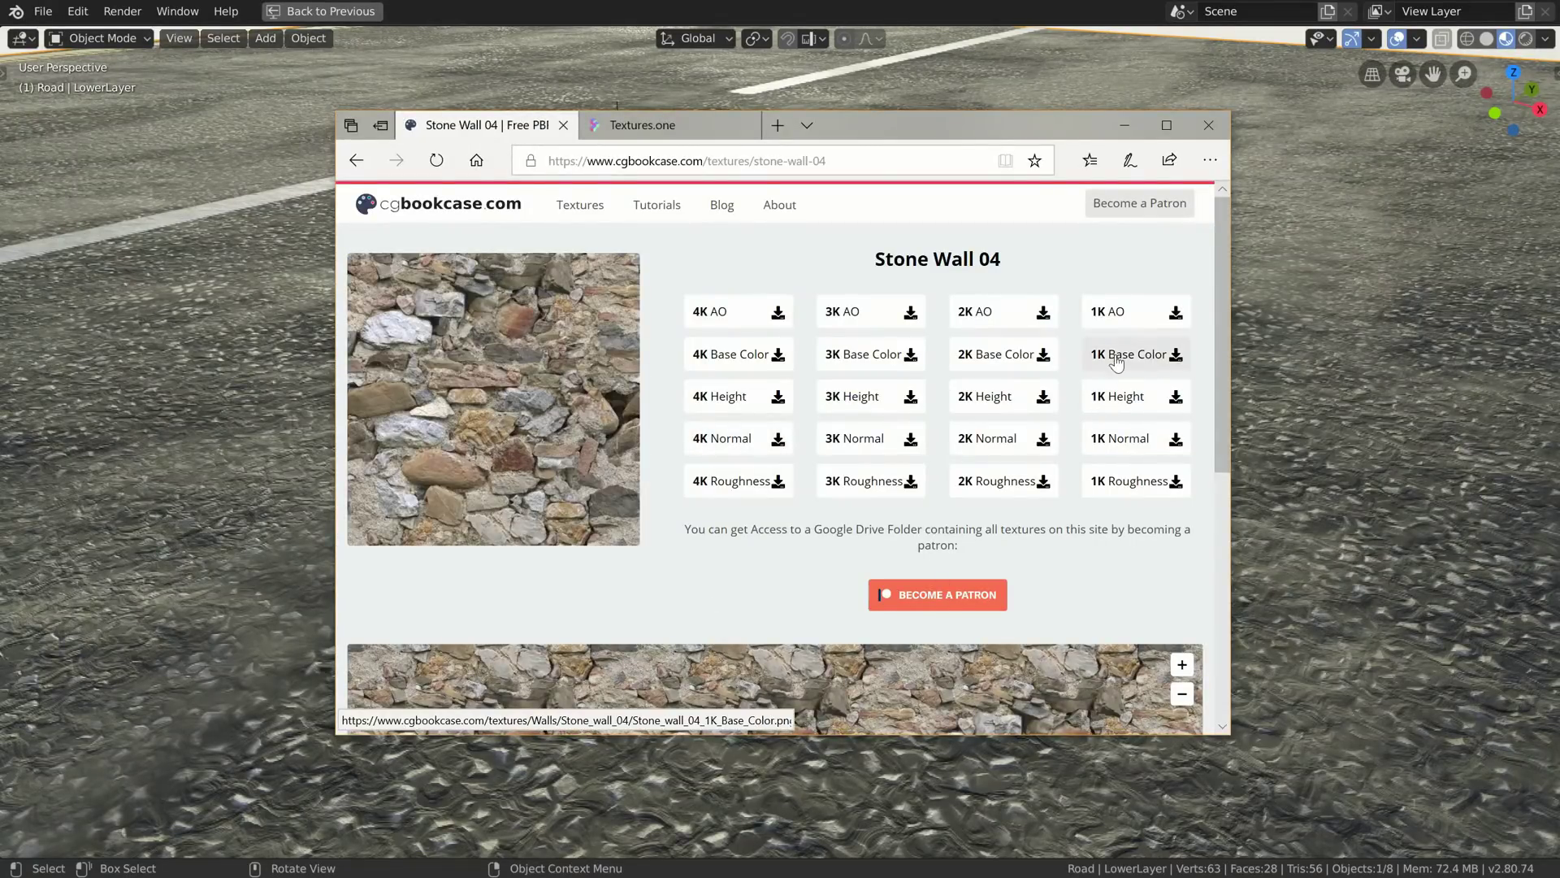
Step: Restore the Shading layout and split an Image Editor area off left of the node editor
key("alt+Tab")
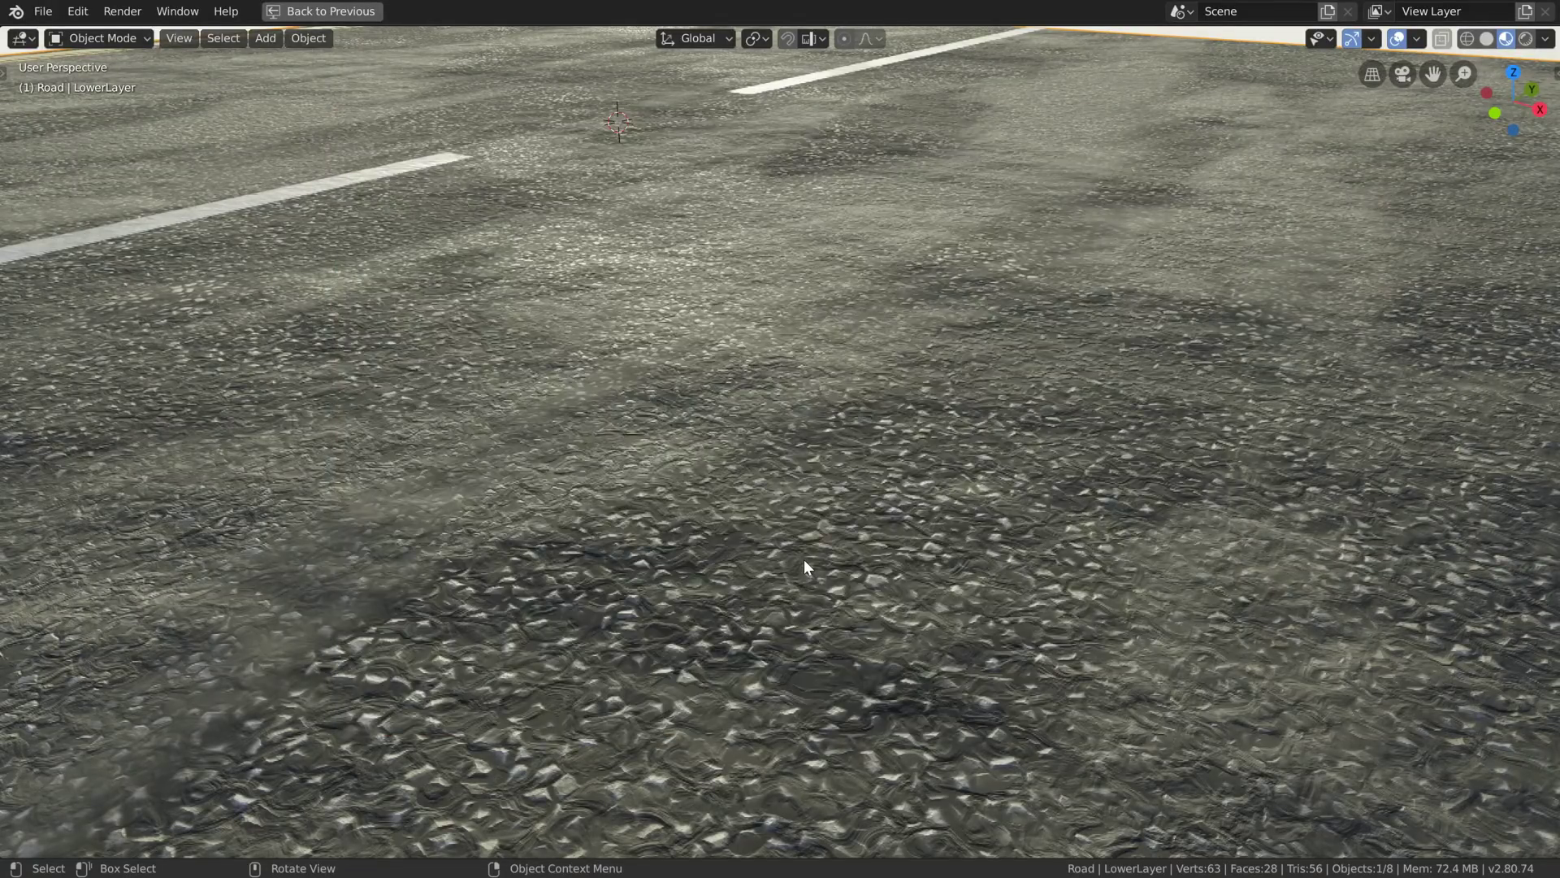
key("ctrl+space")
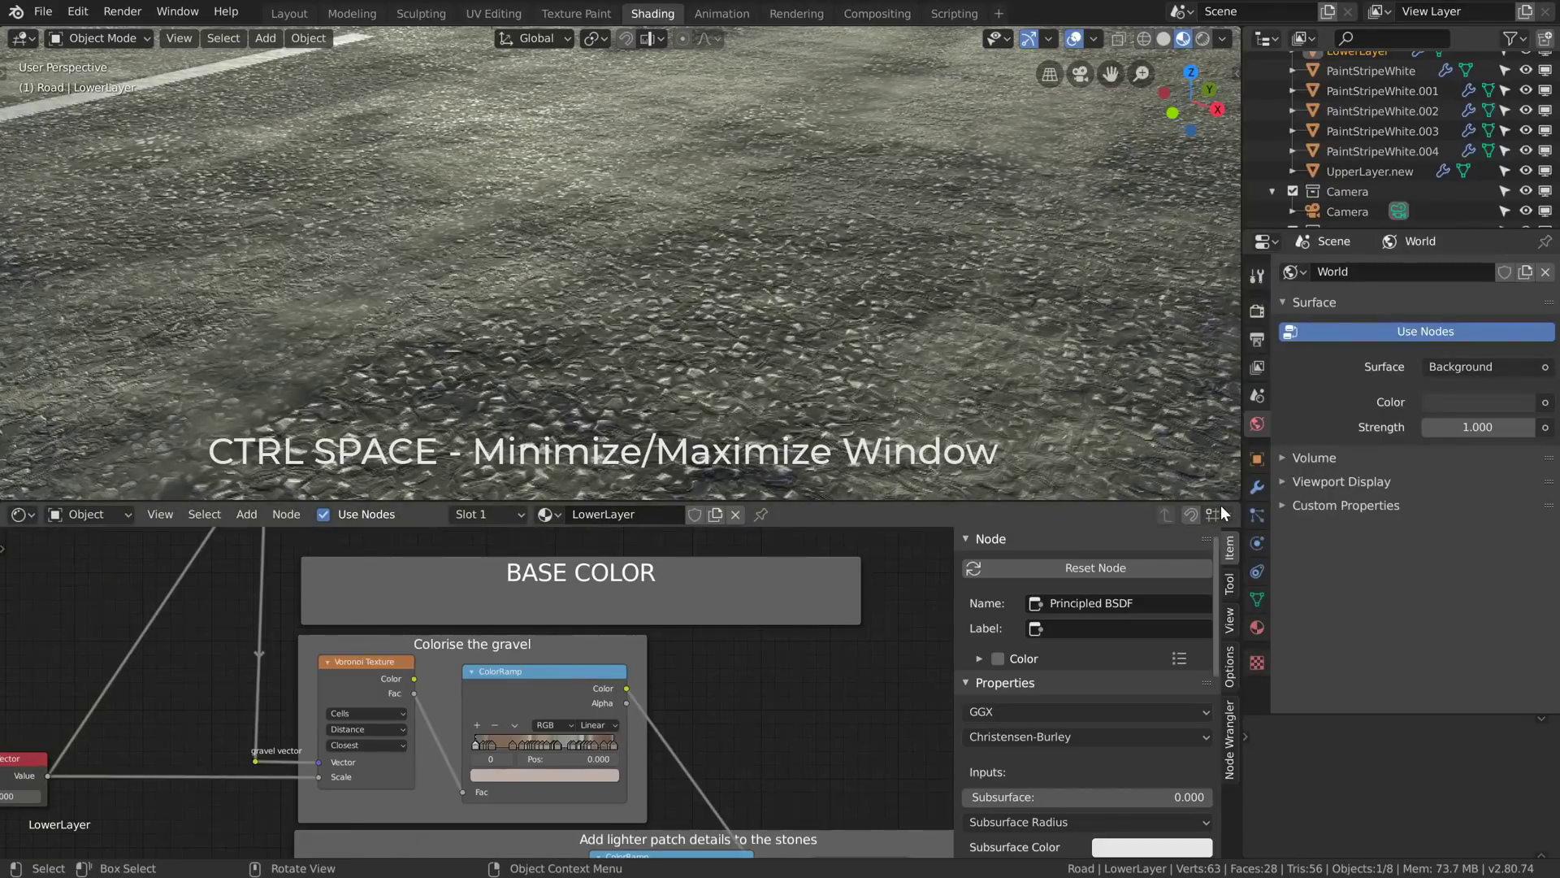
left_click_drag(1224, 505, 292, 519)
left_click(25, 514)
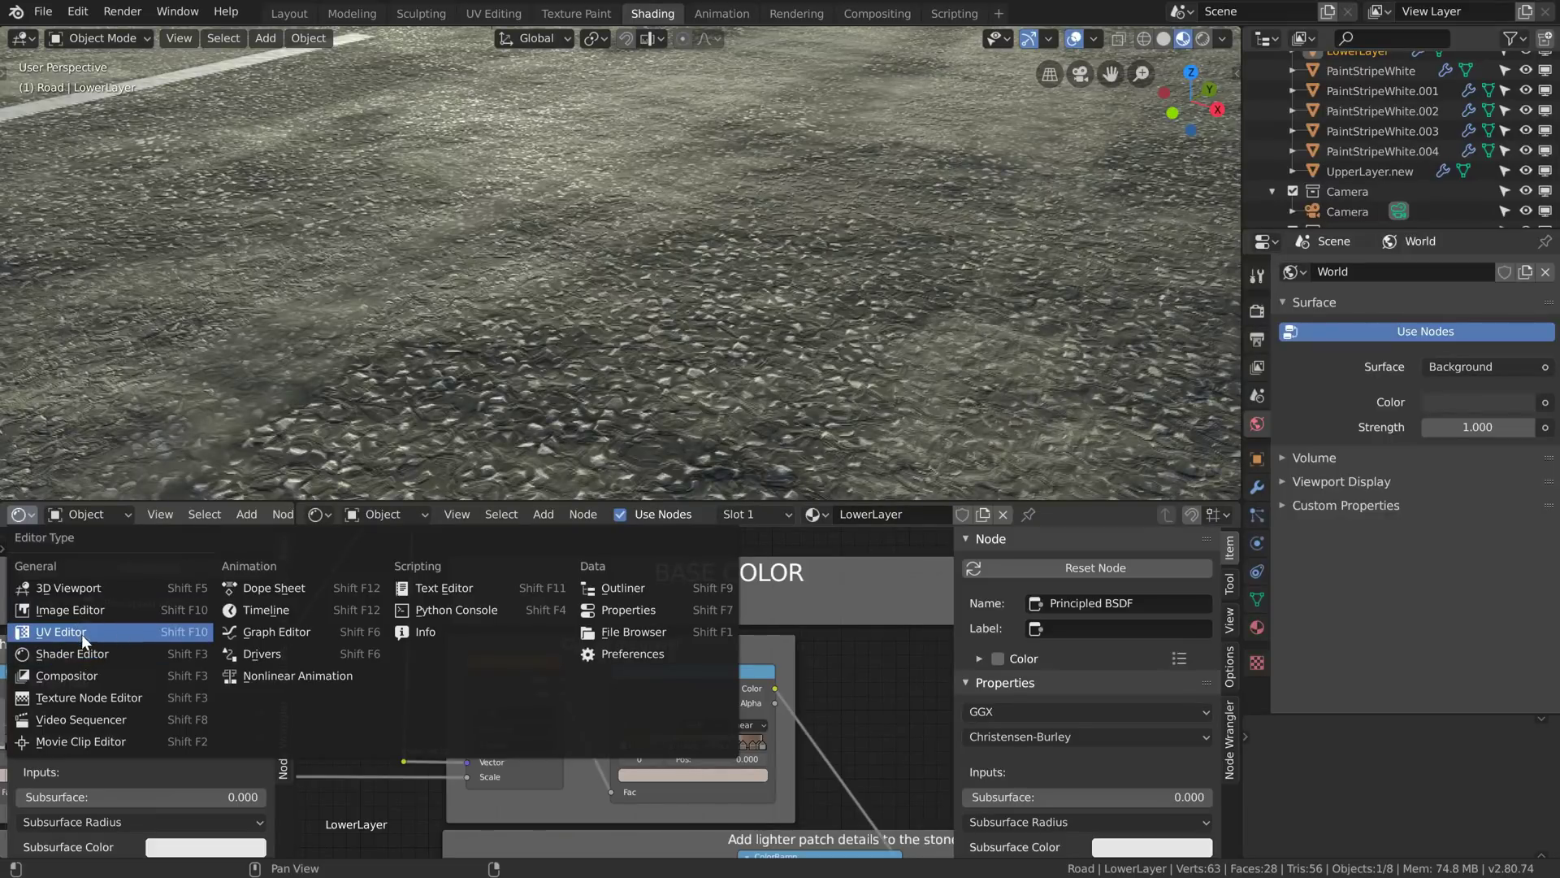
left_click(107, 607)
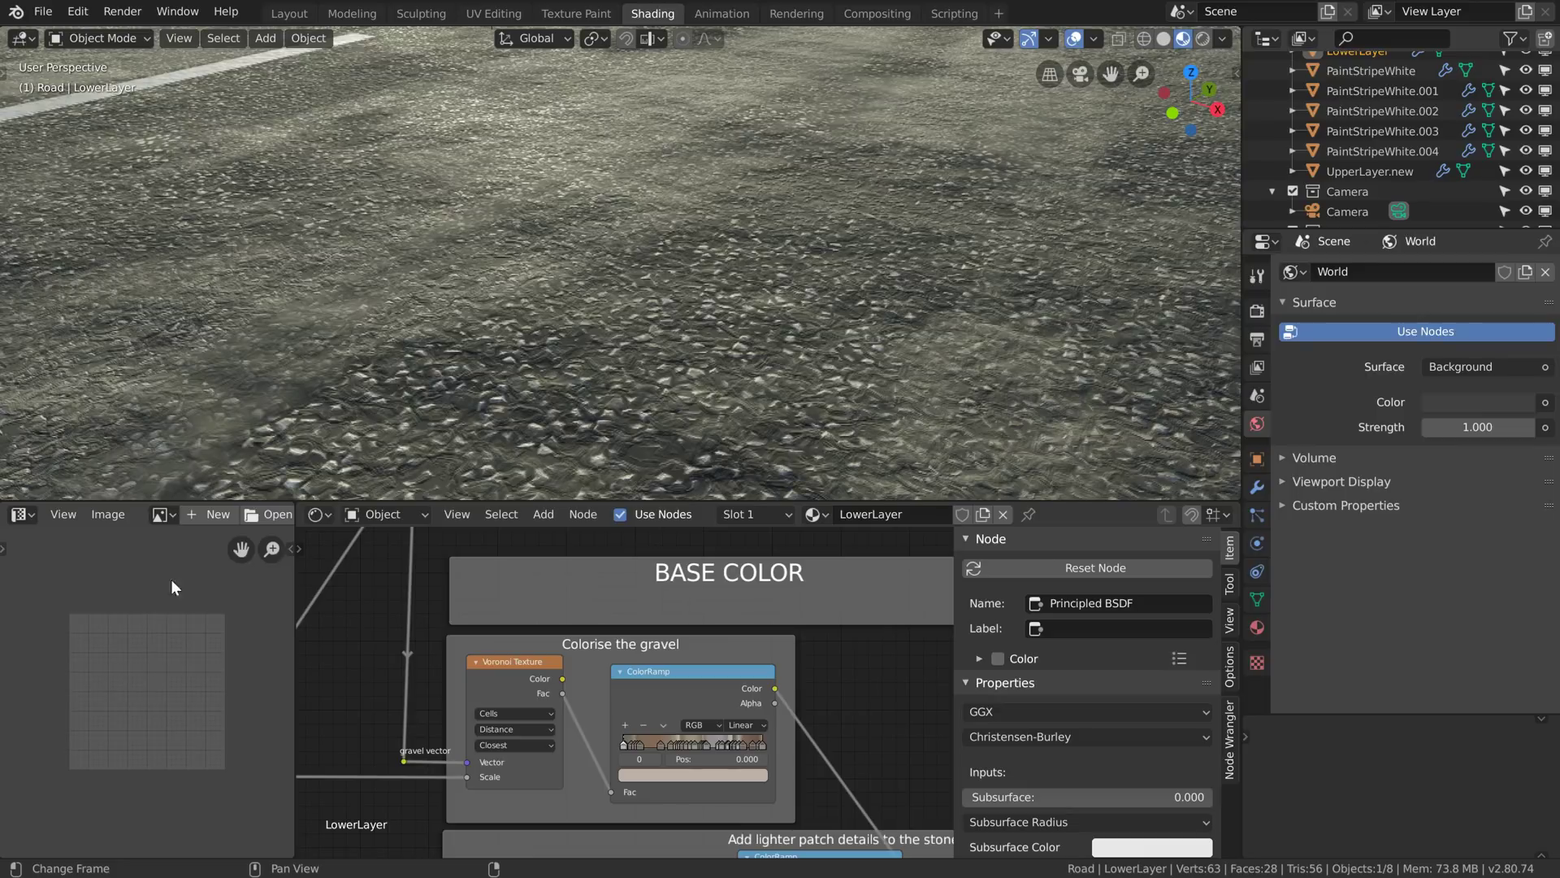
Step: Show Stone_wall_04_1K_Base_Color.png in the Image Editor
left_click(159, 516)
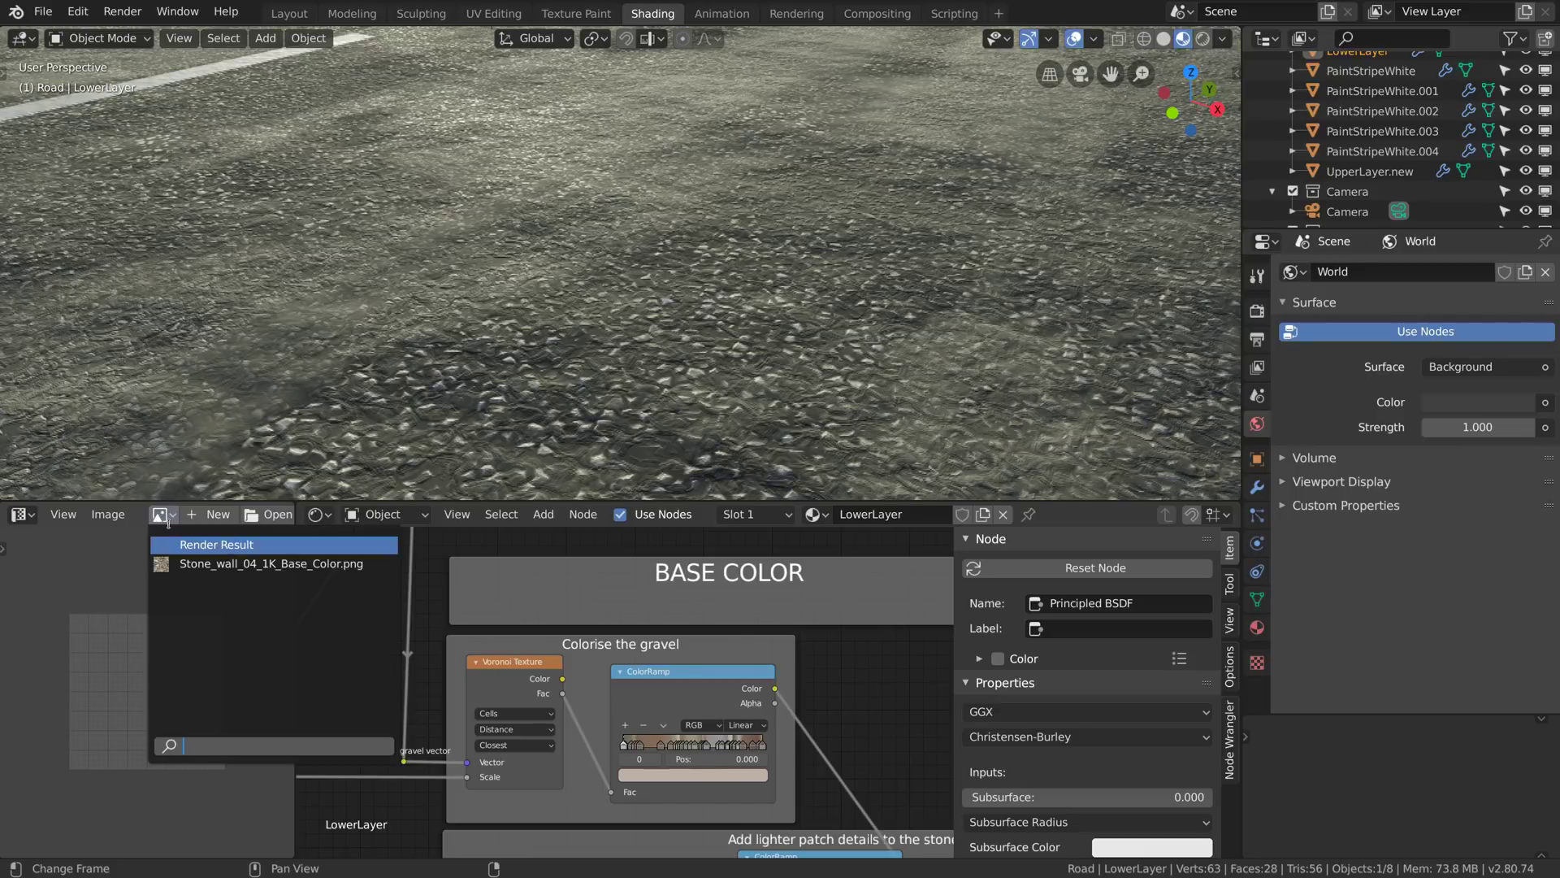
left_click(237, 563)
scroll(195, 654, "down", 2)
scroll(188, 670, "up", 2)
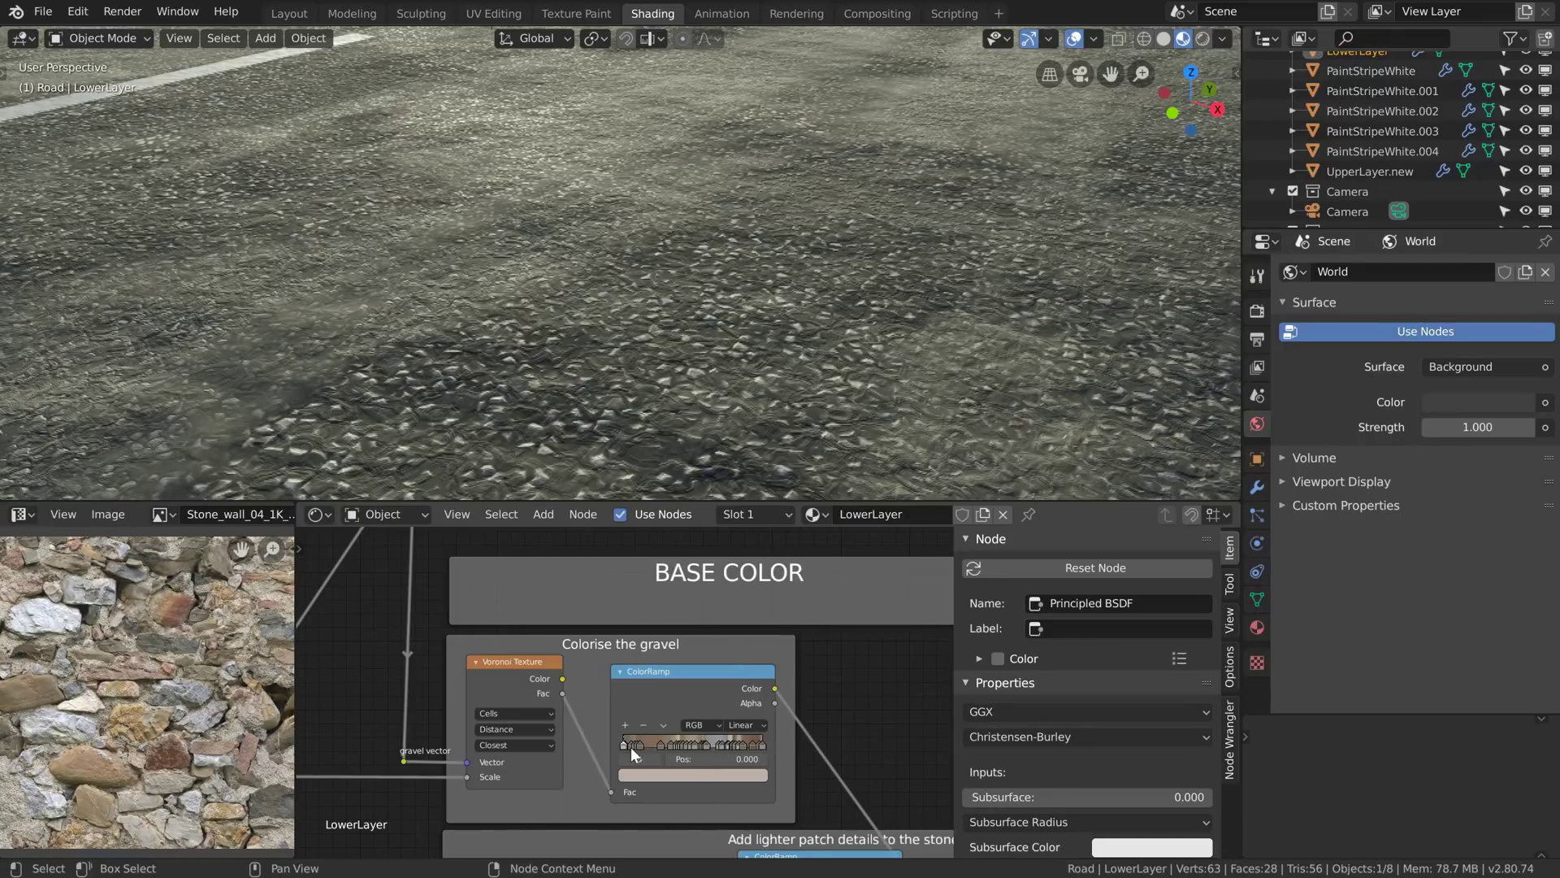
Step: Give gravel ColorRamp stop 6 a light stone colour sampled from the photo
left_click(660, 742)
key("e")
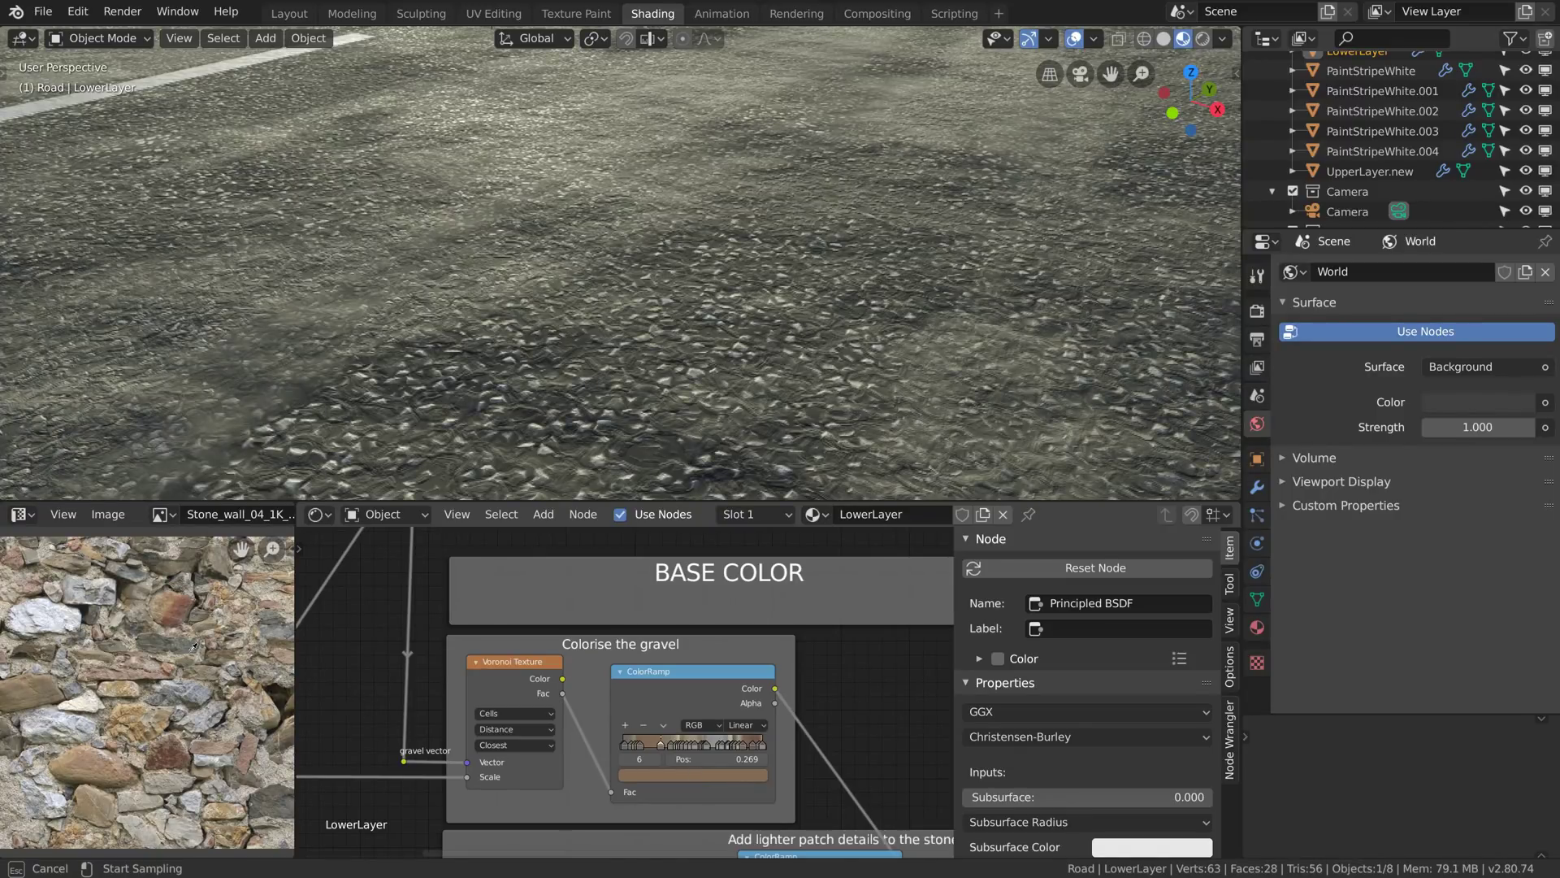
left_click(80, 586)
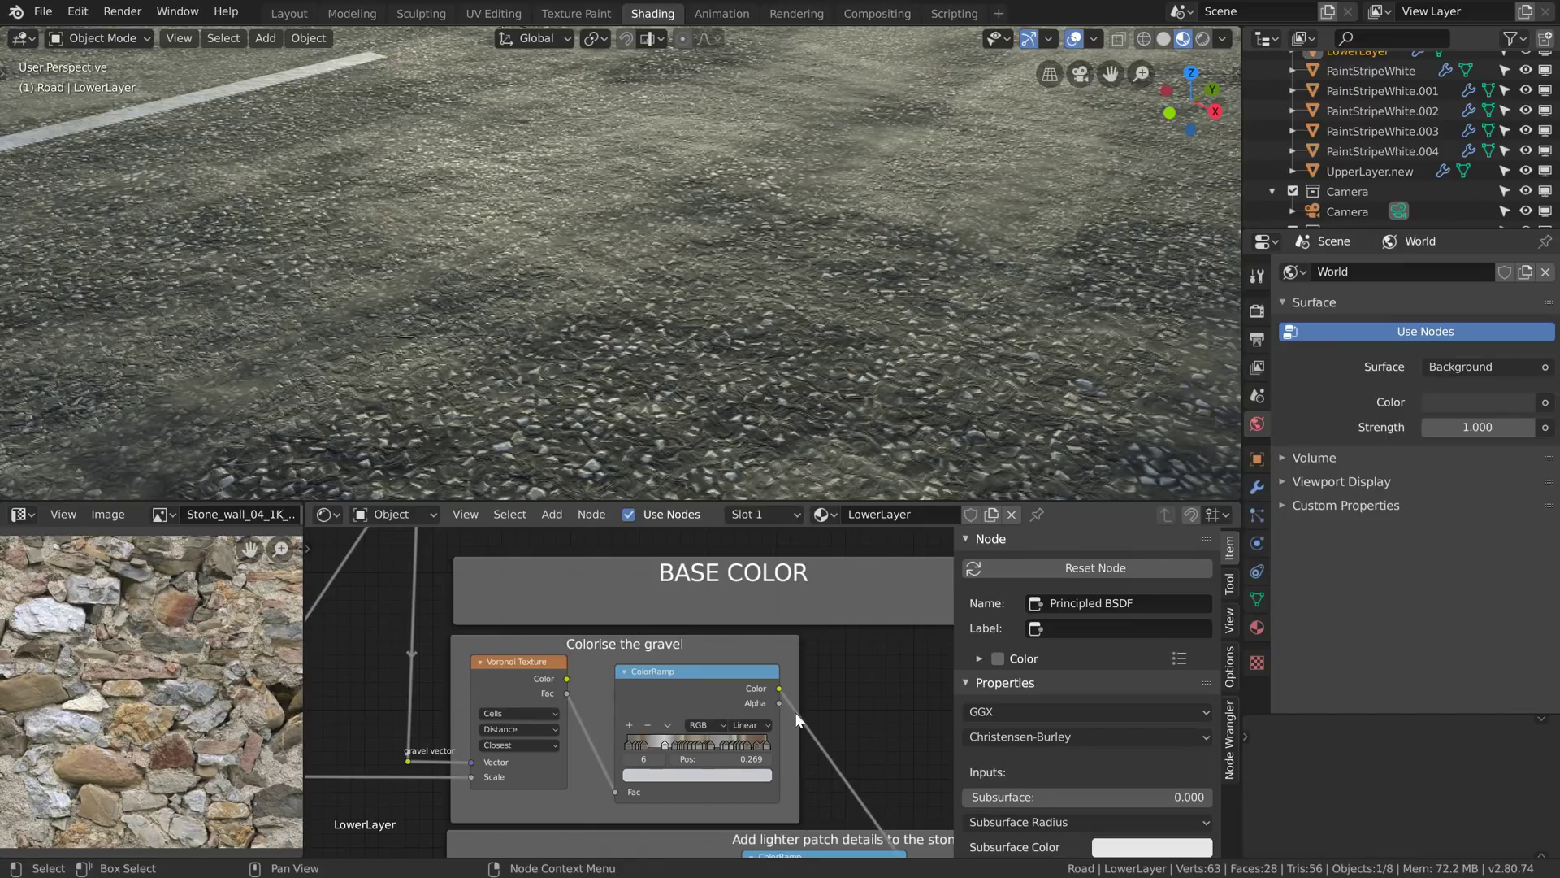
Step: Add a ColorRamp node and fill it with stone colours sampled by dragging across the wall photo
scroll(799, 699, "right", 5, "ctrl")
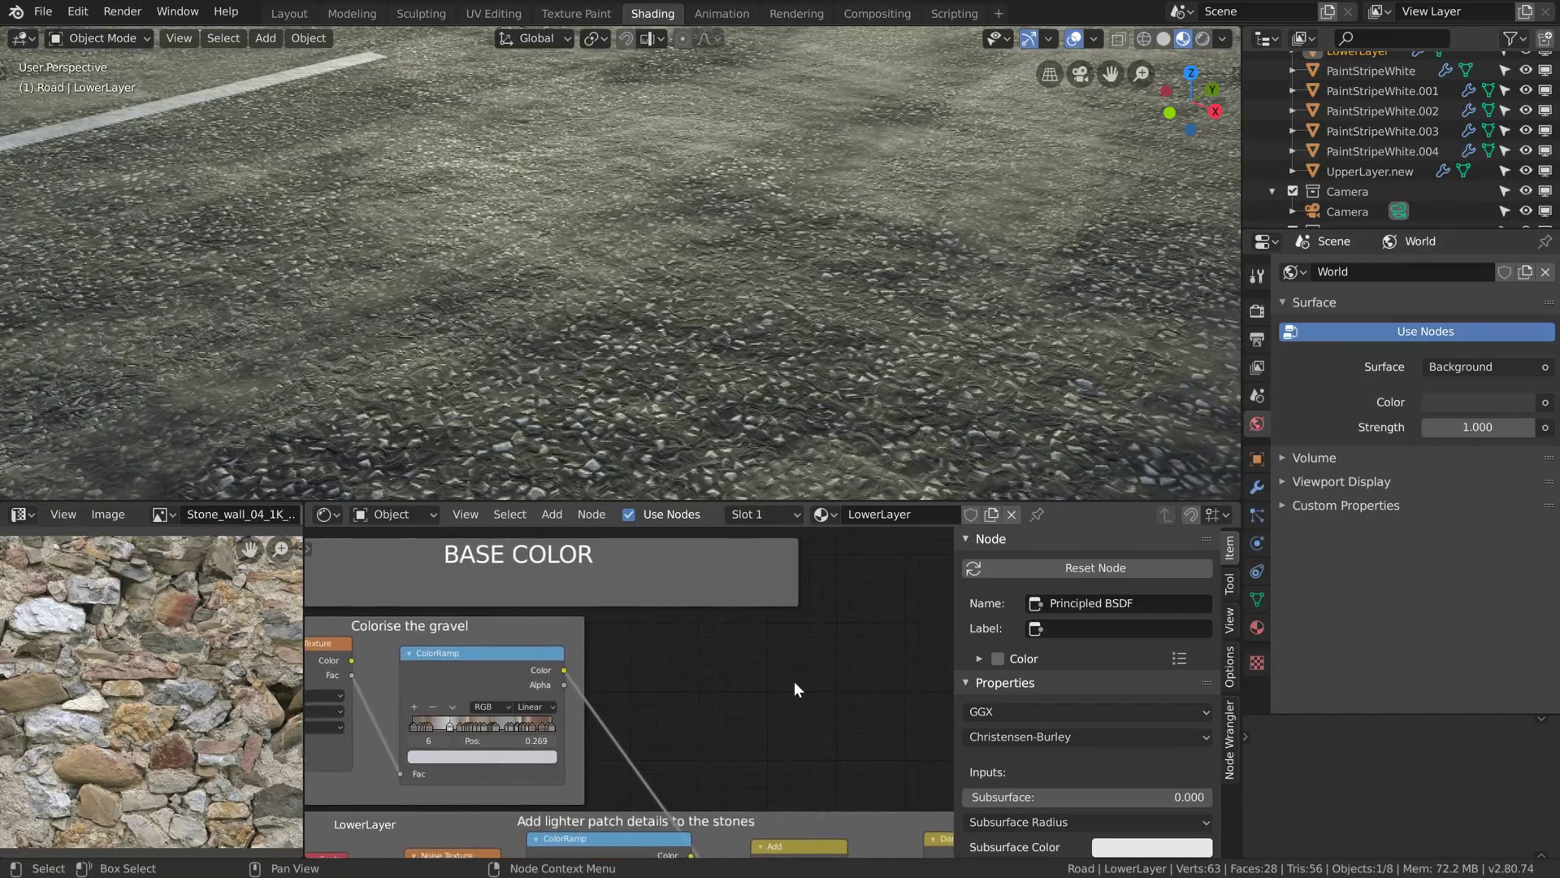
key("shift+a")
mouse_move(790, 681)
mouse_move(762, 798)
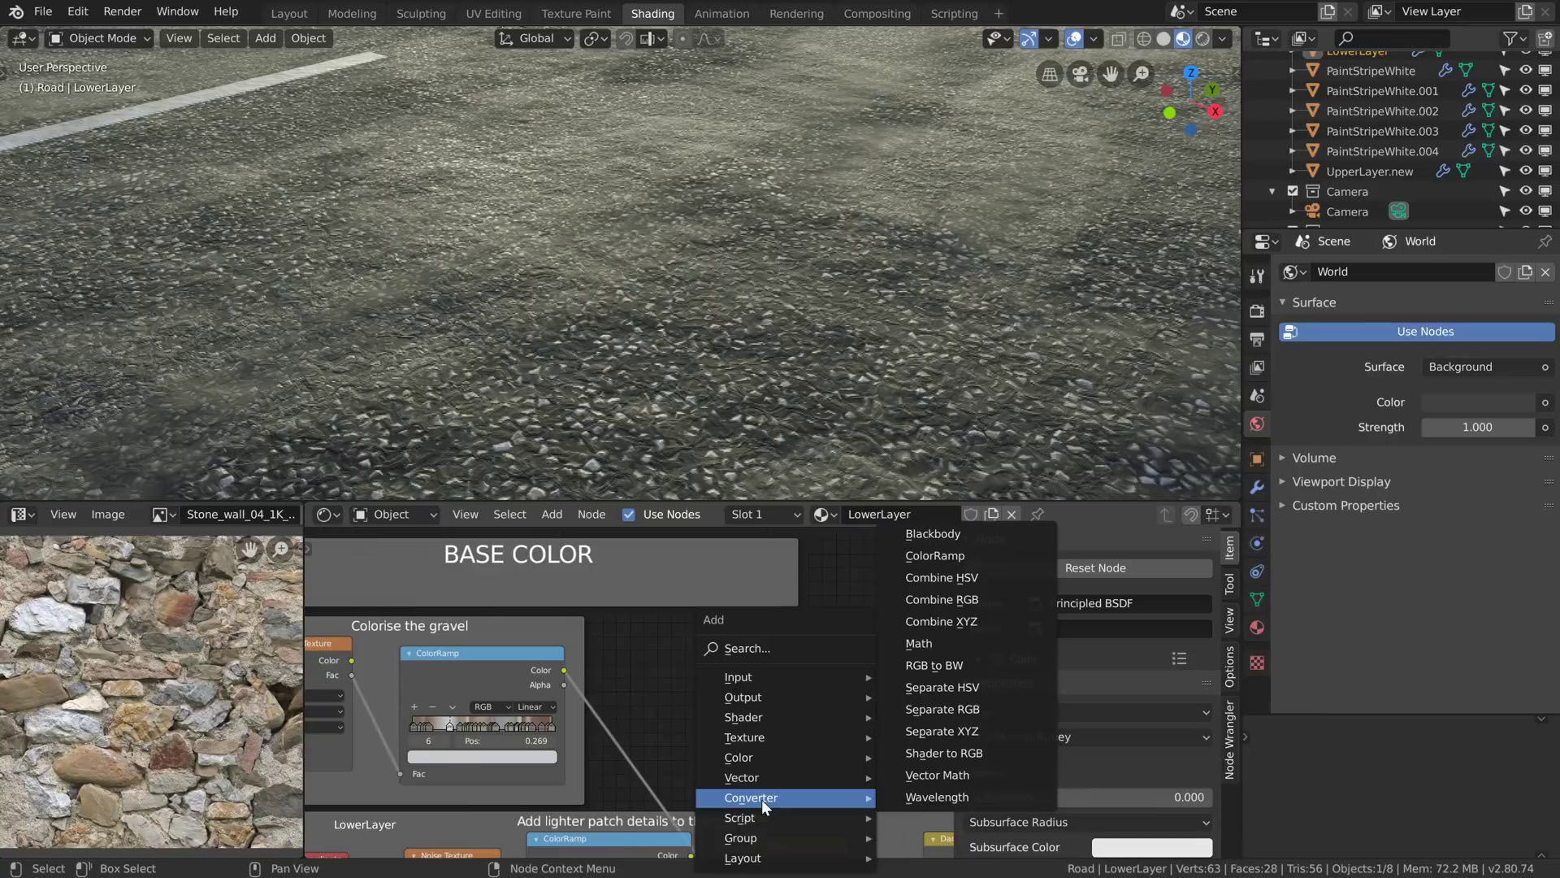
left_click(958, 562)
left_click(699, 637)
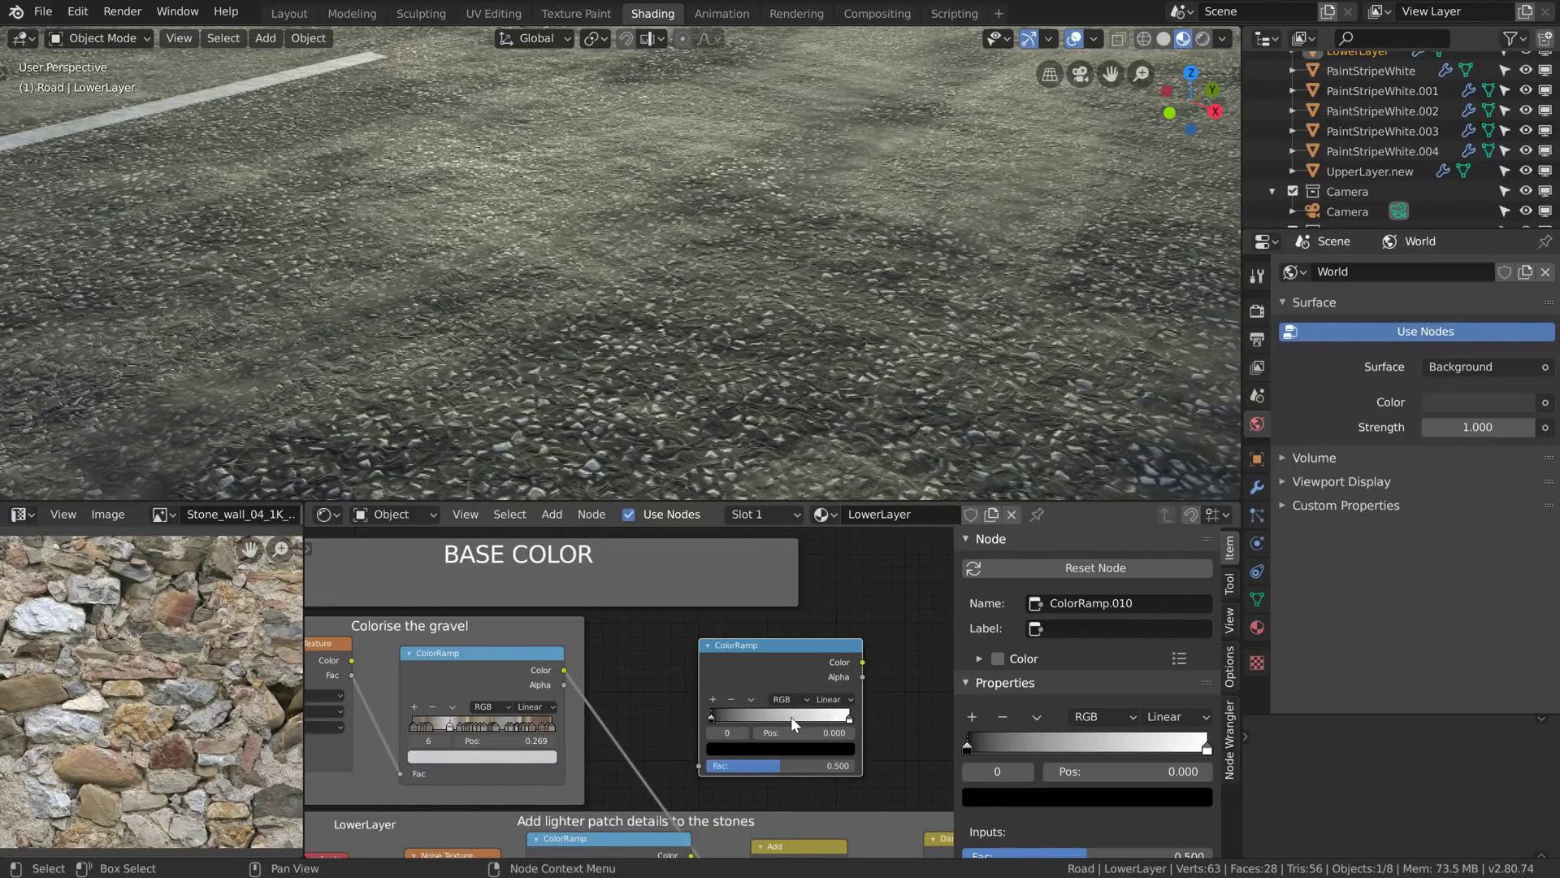
key("e")
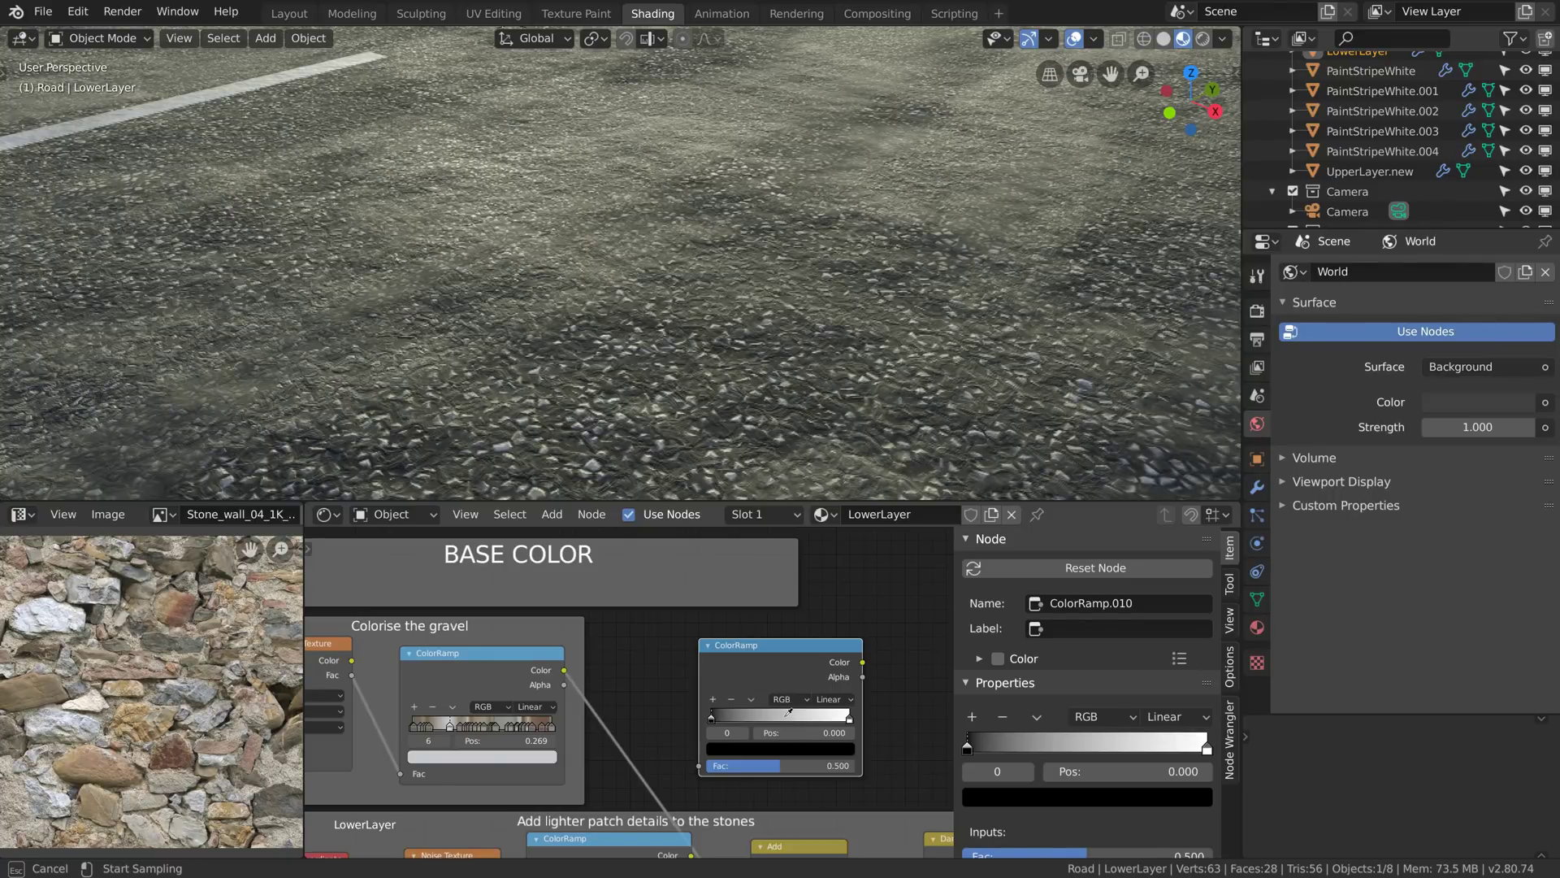
mouse_move(147, 617)
left_mouse_down()
mouse_move(206, 675)
mouse_move(651, 719)
left_mouse_up()
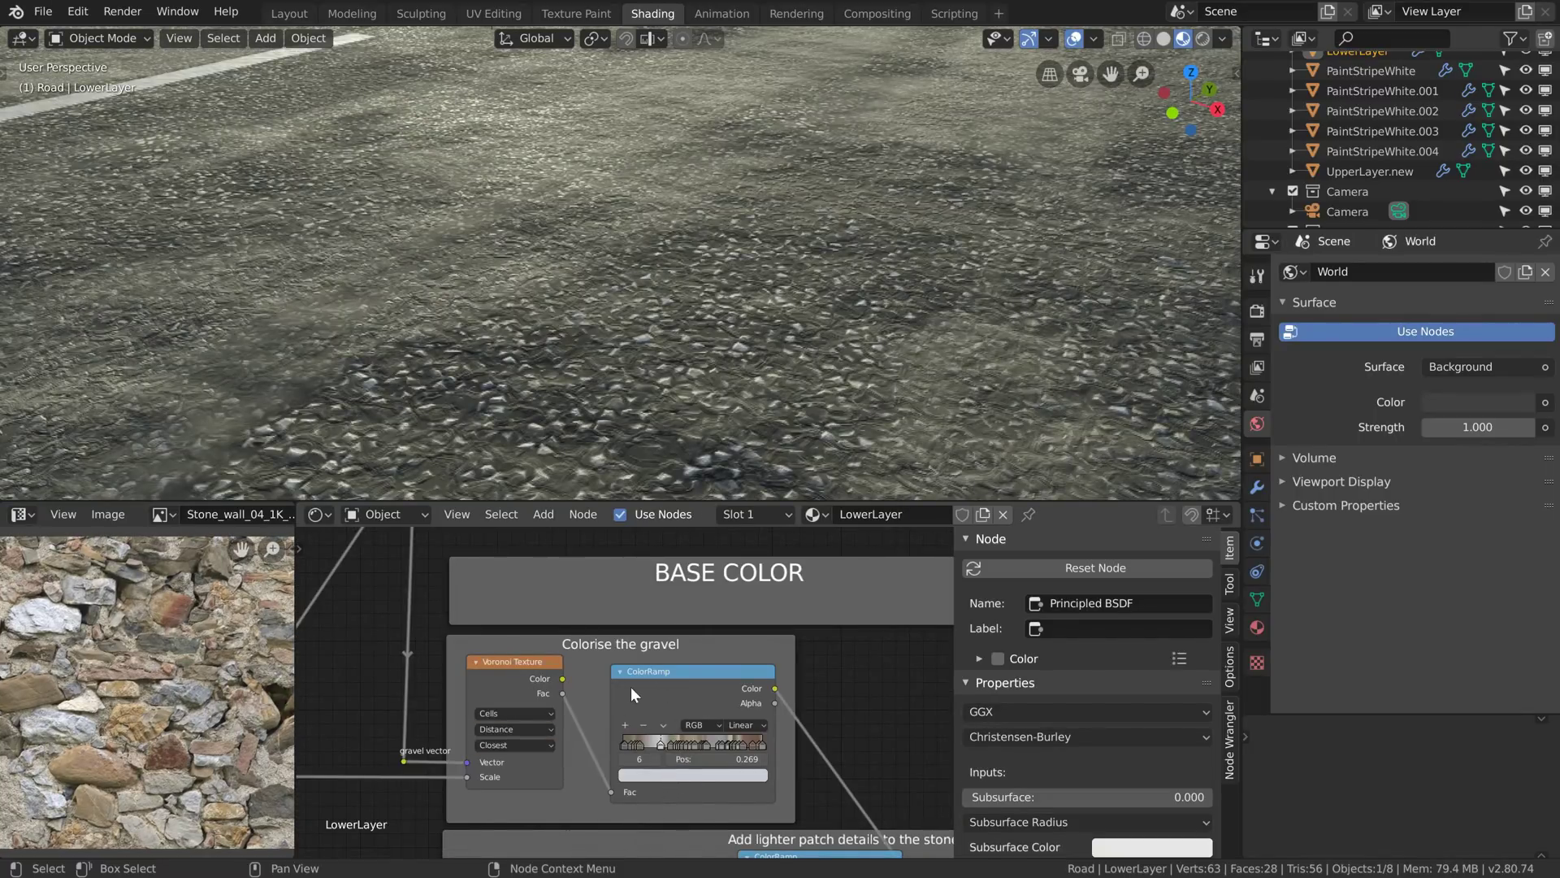
Step: Redistribute the gravel ColorRamp's colour stops evenly using Distribute Stops from Left
left_click(664, 725)
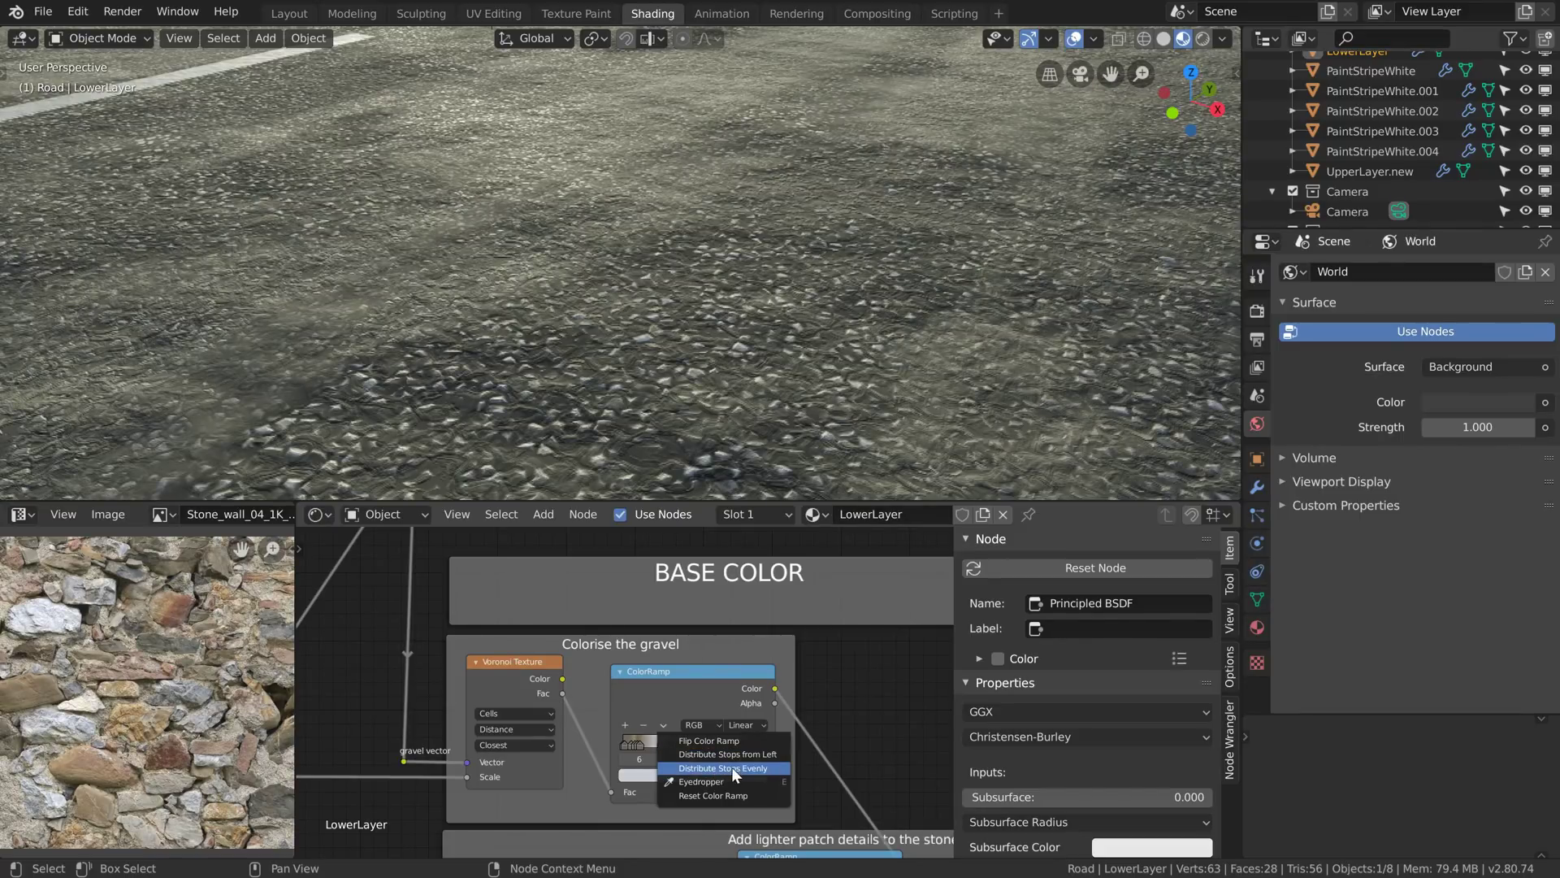
left_click(712, 755)
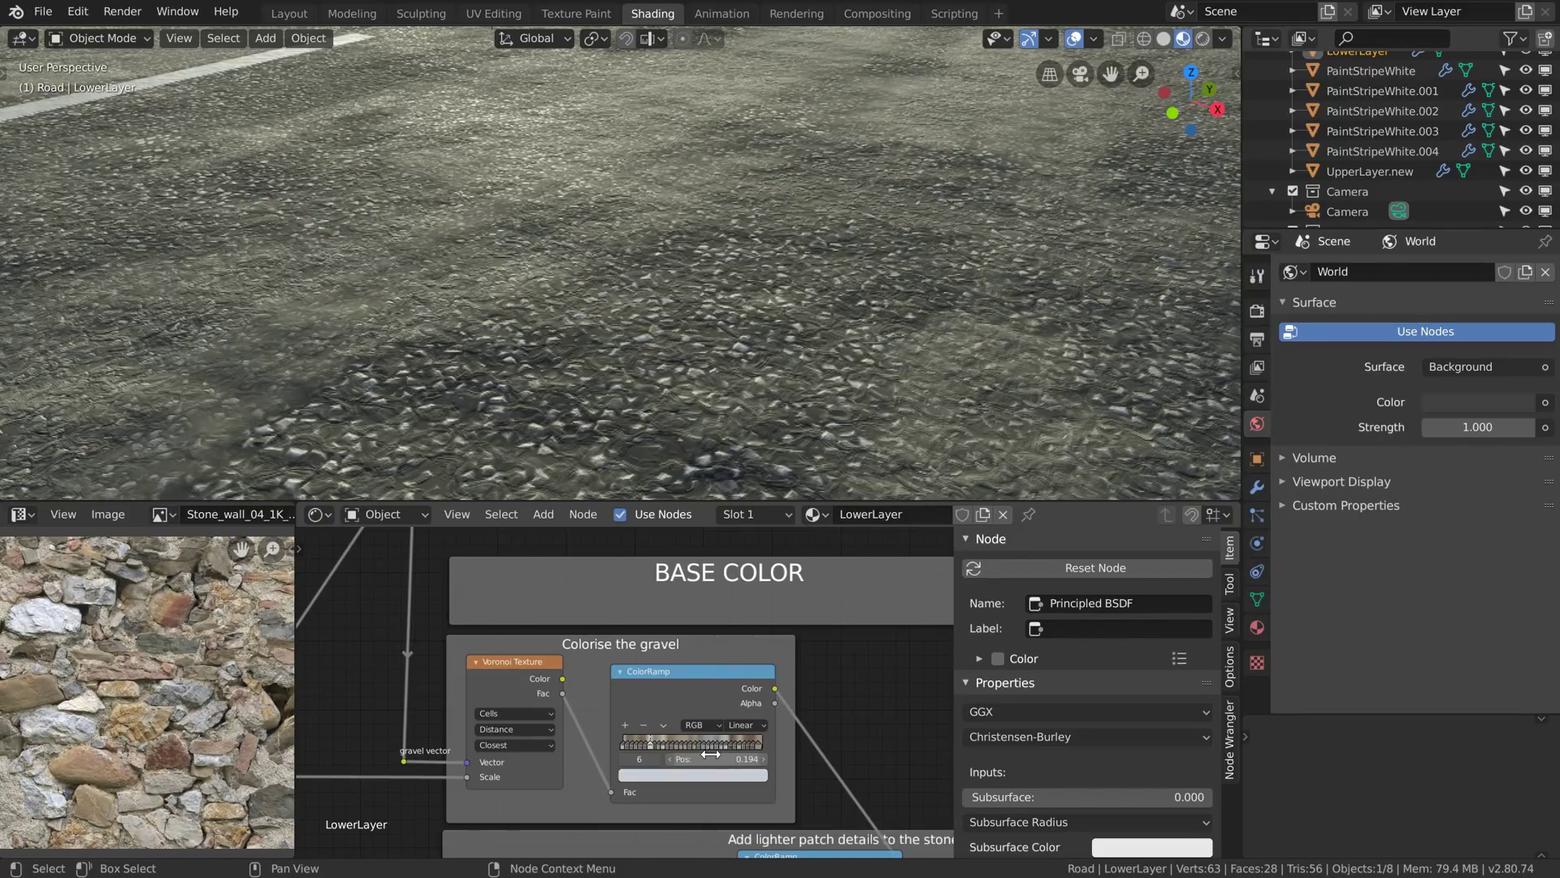
left_click(664, 724)
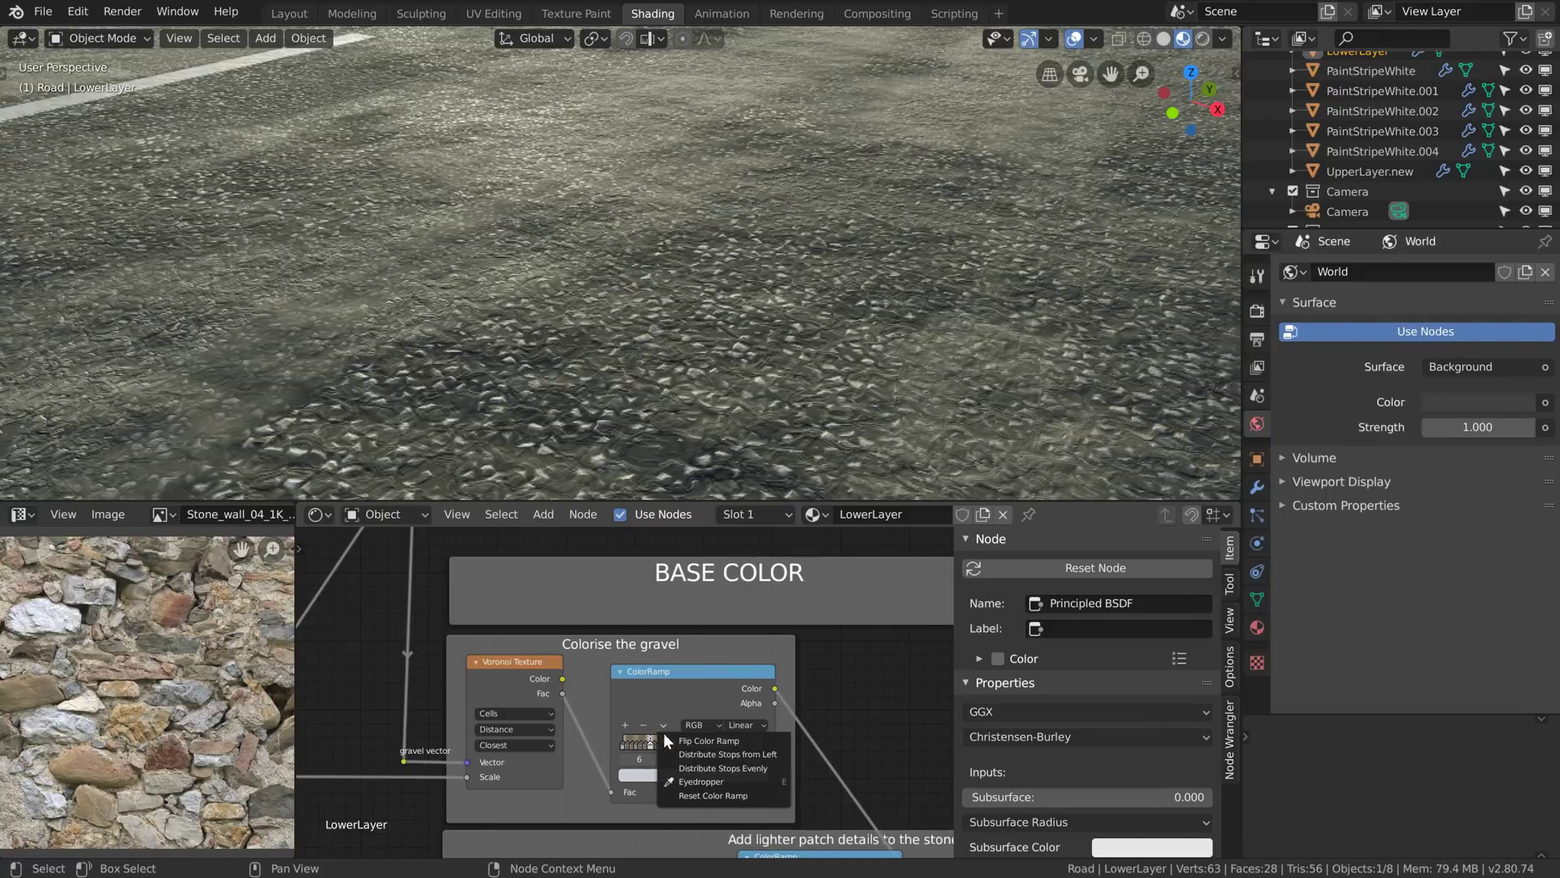
left_click(732, 768)
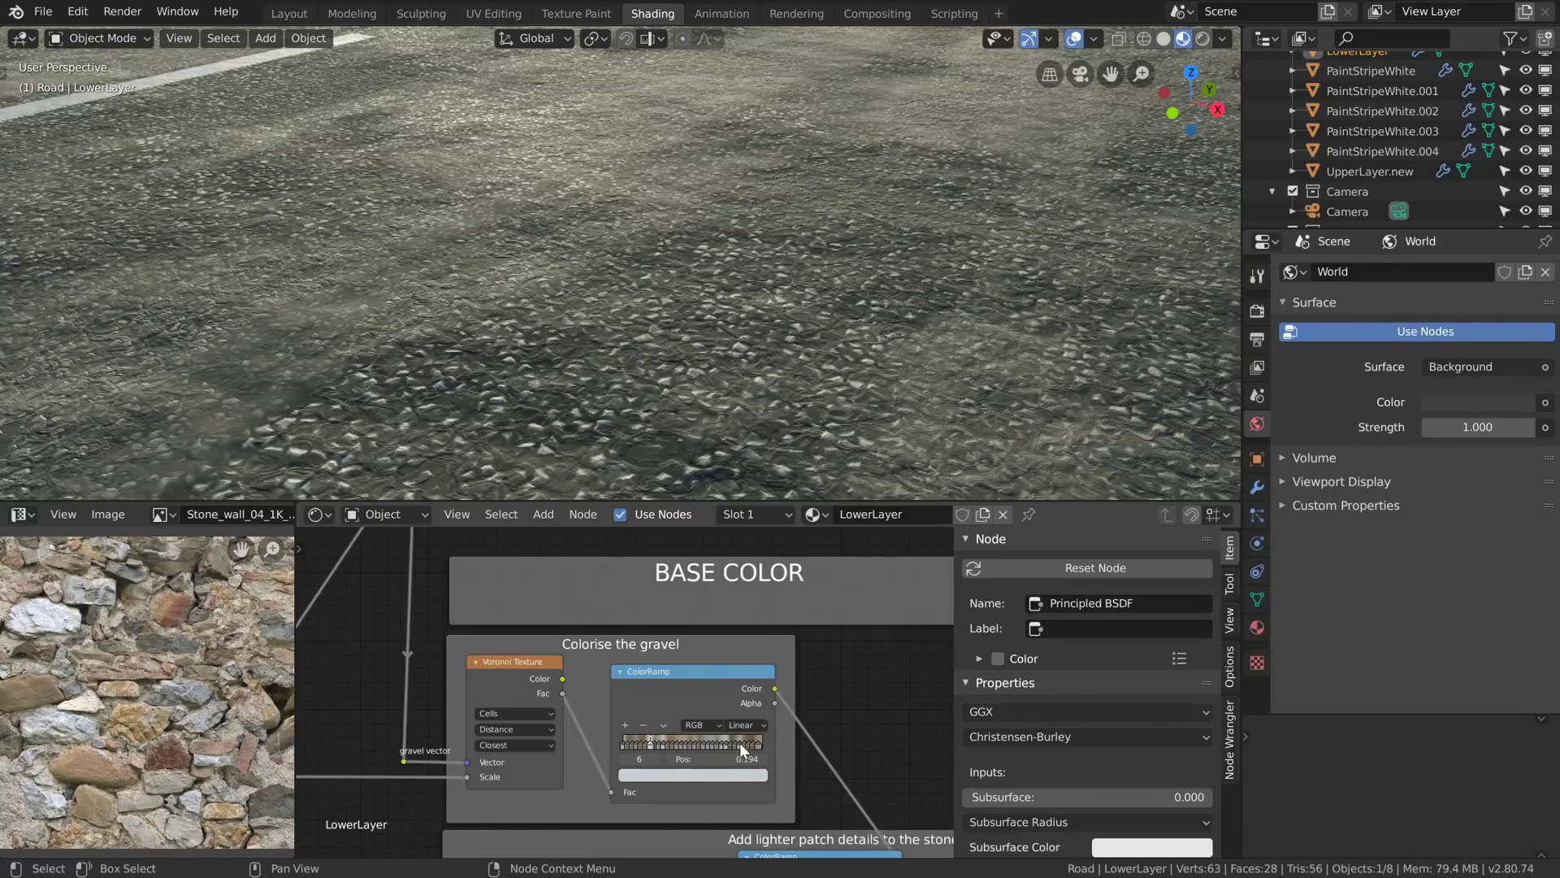
left_click(663, 724)
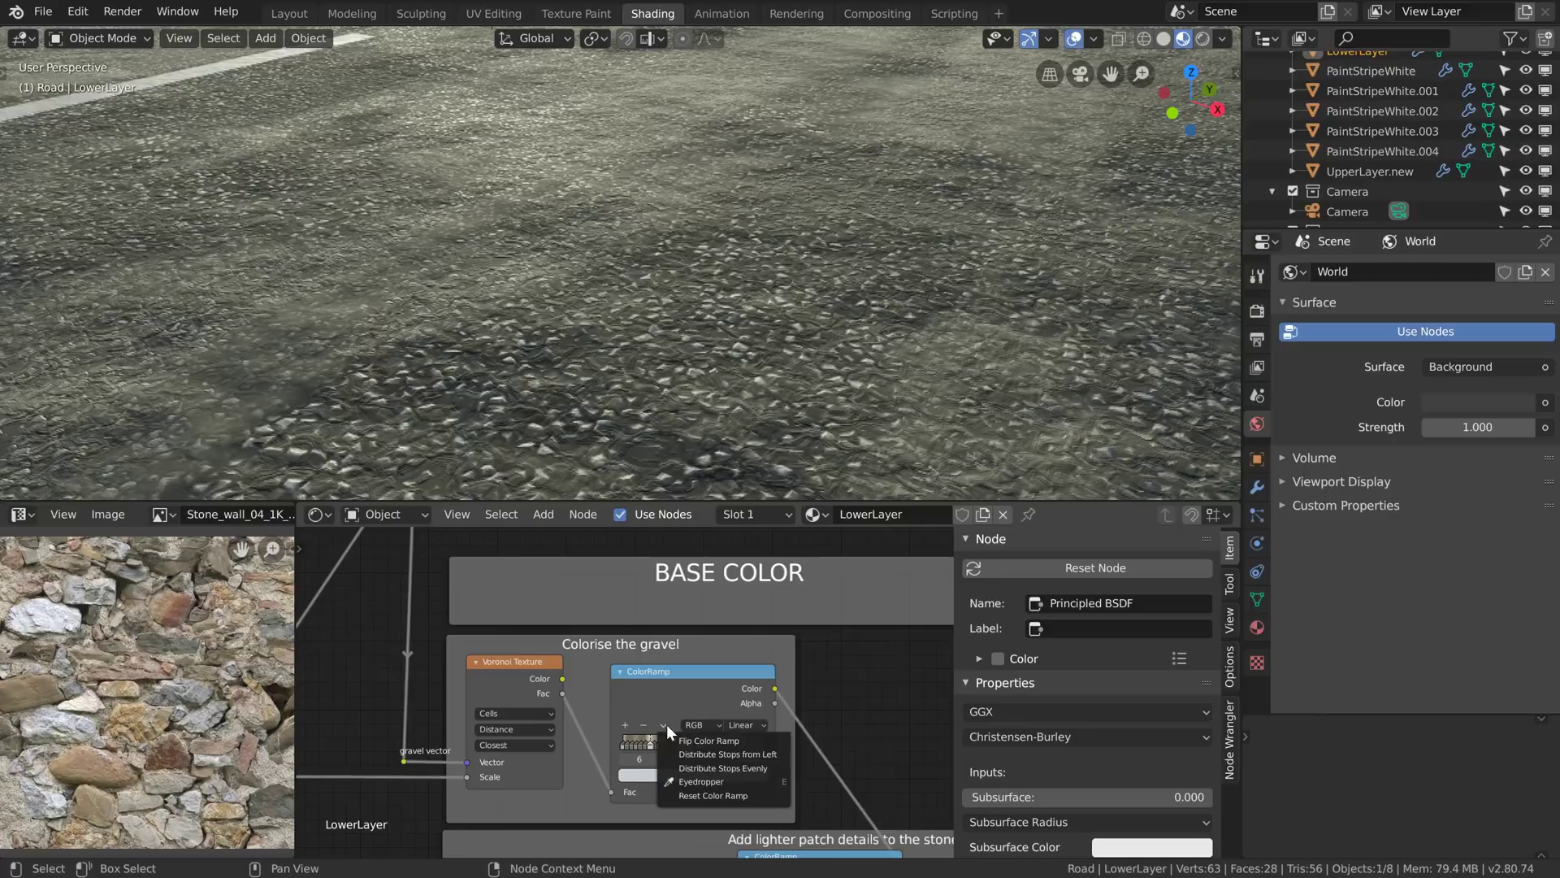
left_click(727, 765)
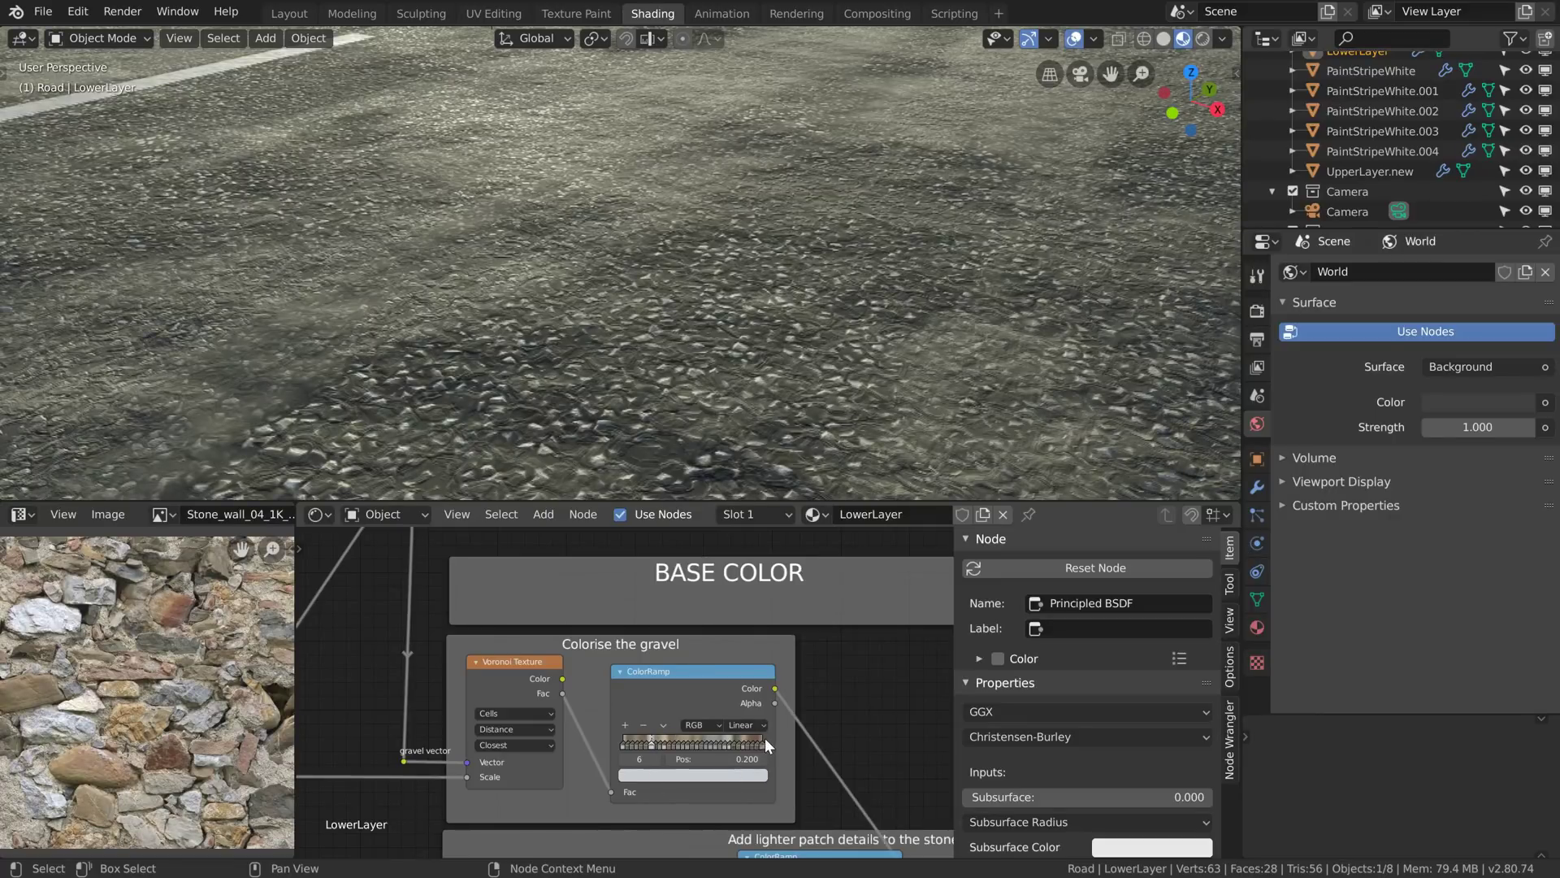
left_click(664, 724)
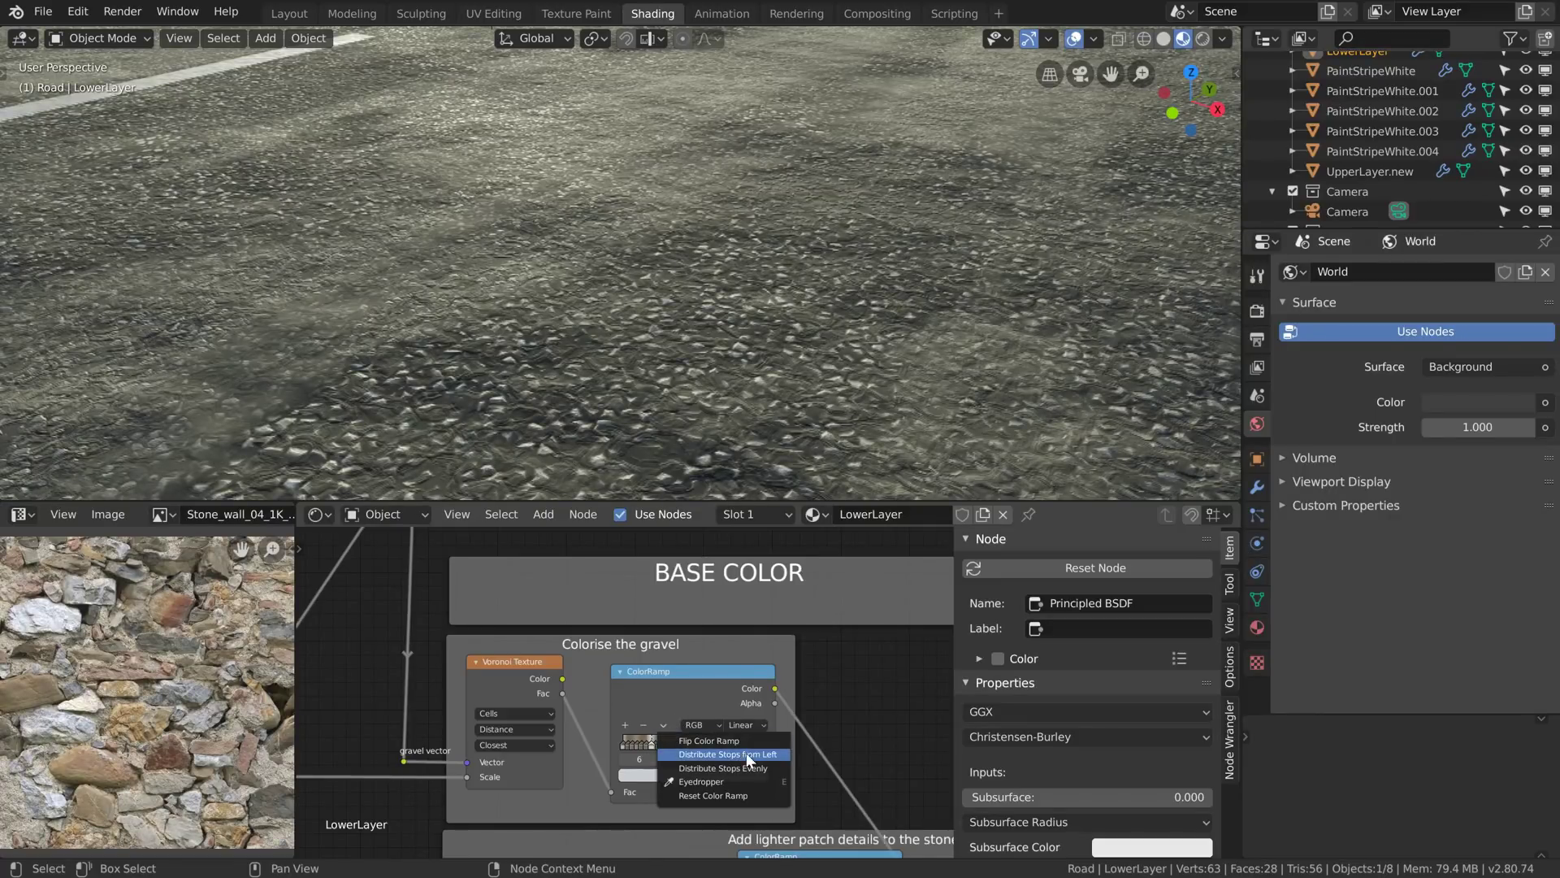
left_click(744, 754)
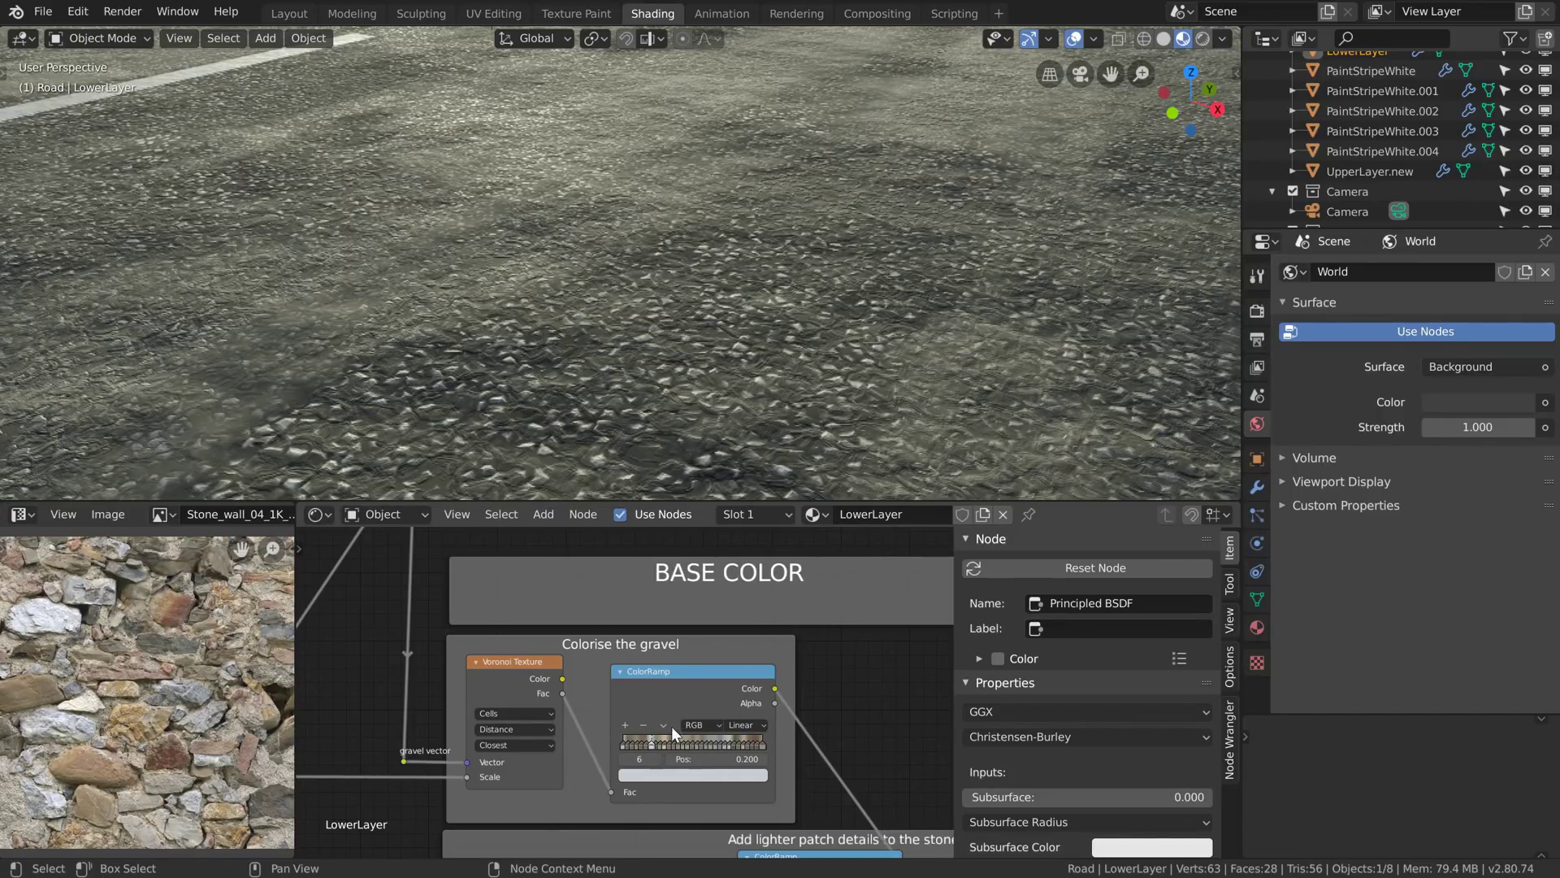
Step: Select the tan stop at 0.100 and switch the ramp interpolation from Linear to Constant
left_click(641, 744)
left_click(634, 743)
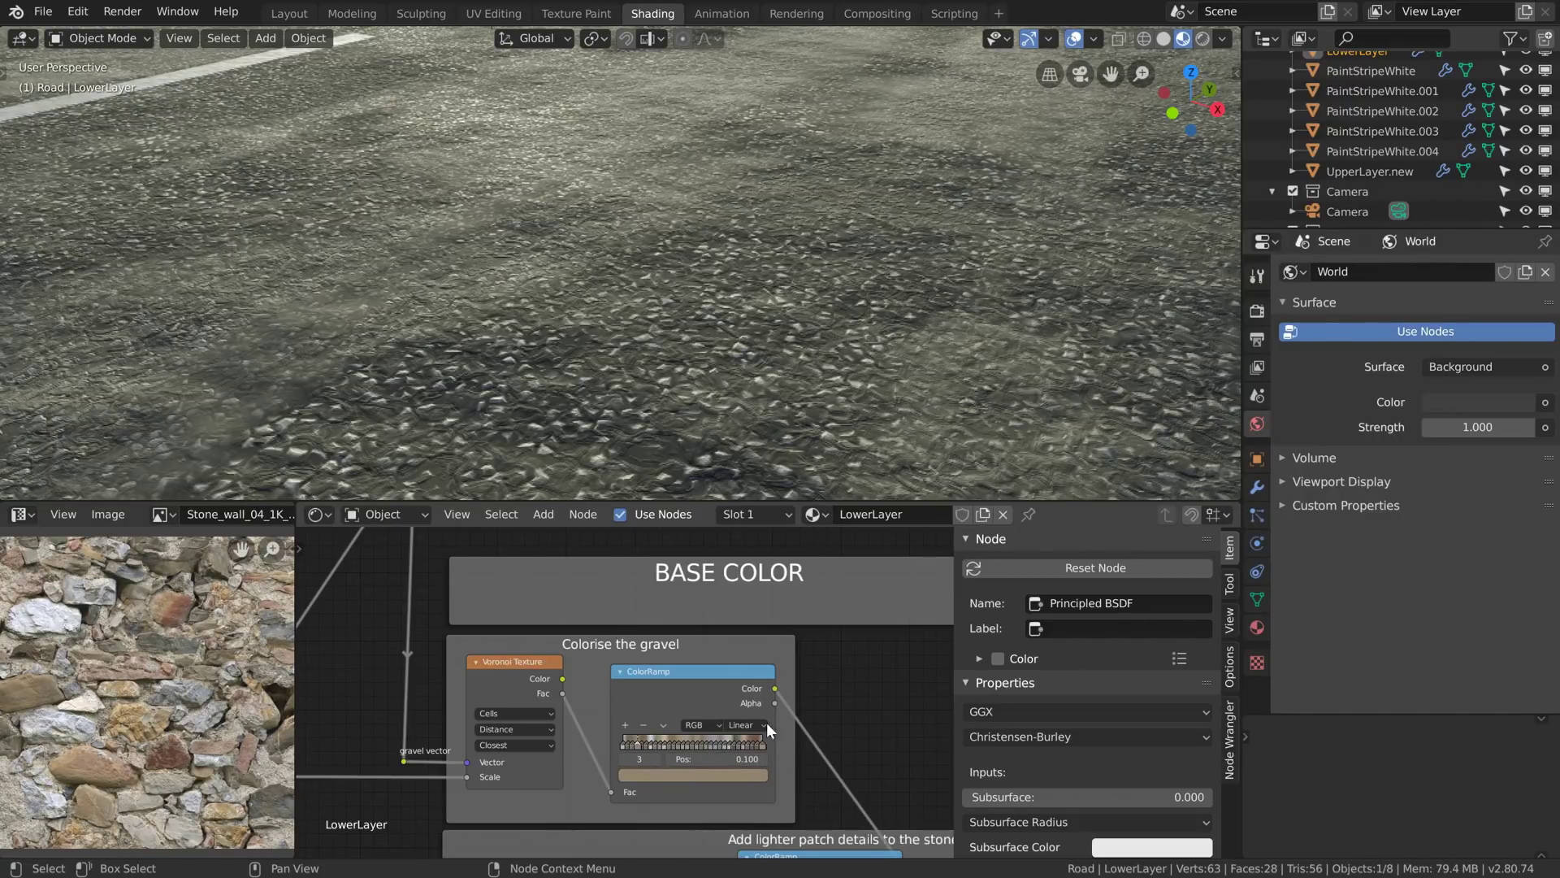
left_click(743, 725)
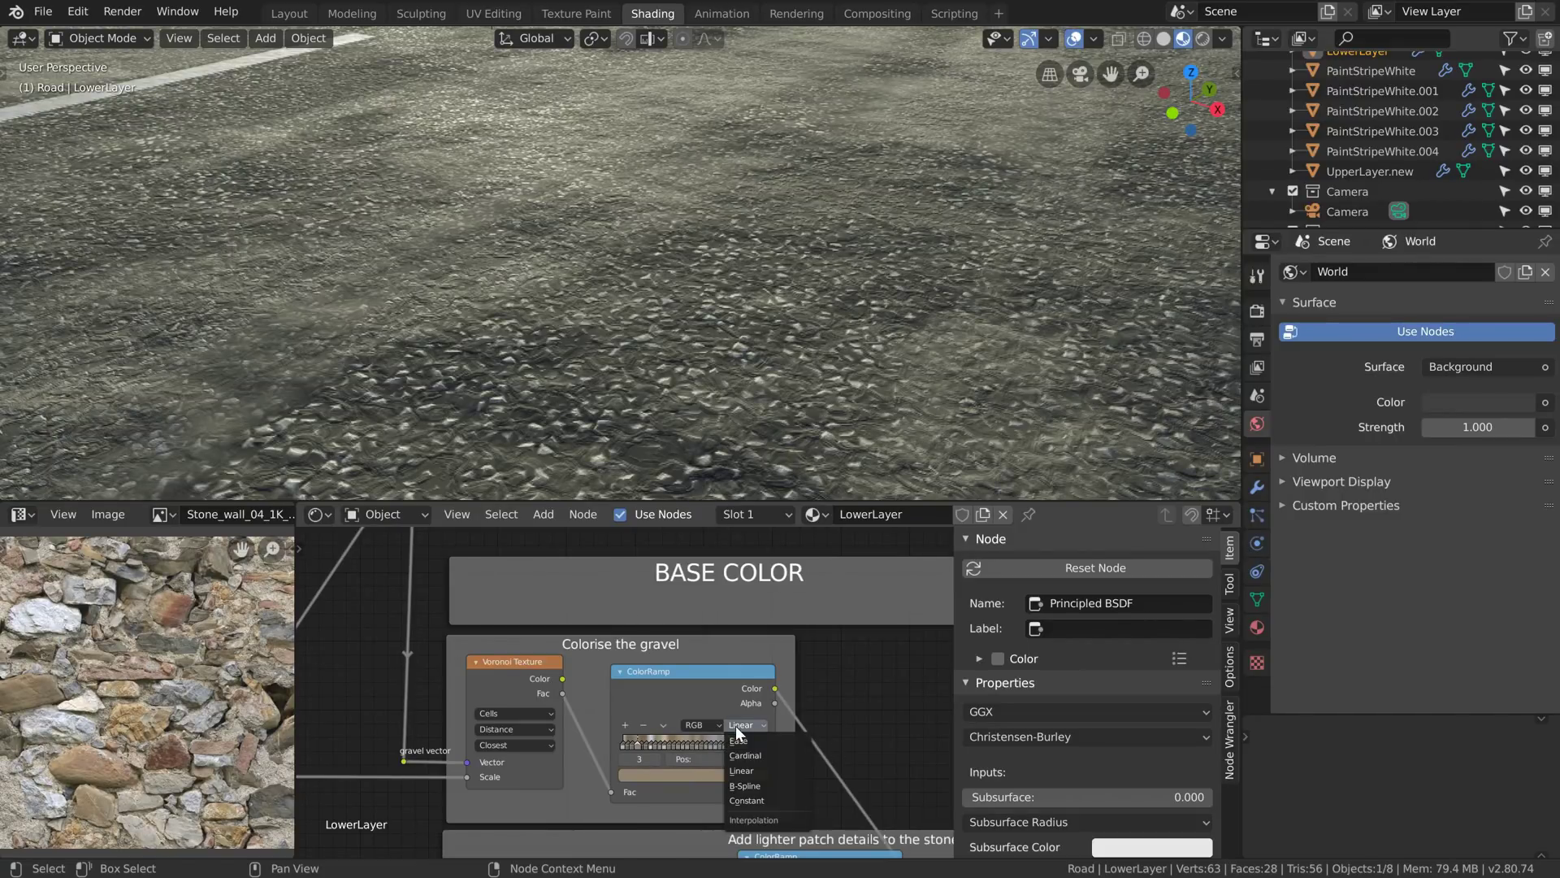
left_click(763, 798)
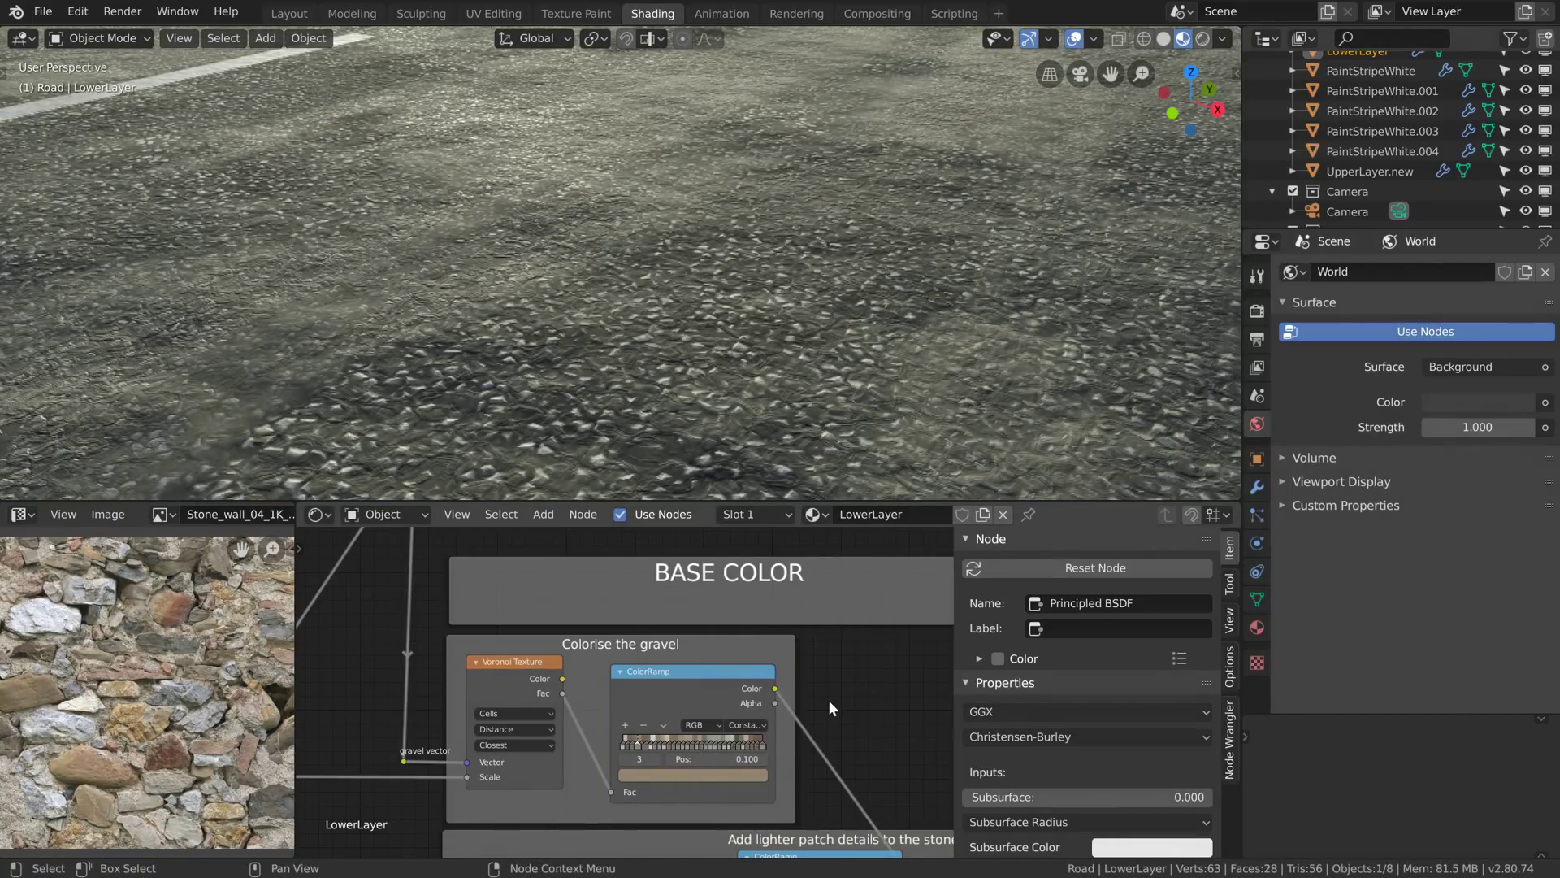
Step: Preview the final gravel Mix node's output on the road
scroll(829, 699, "down", 3)
middle_click_drag(814, 724, 425, 617)
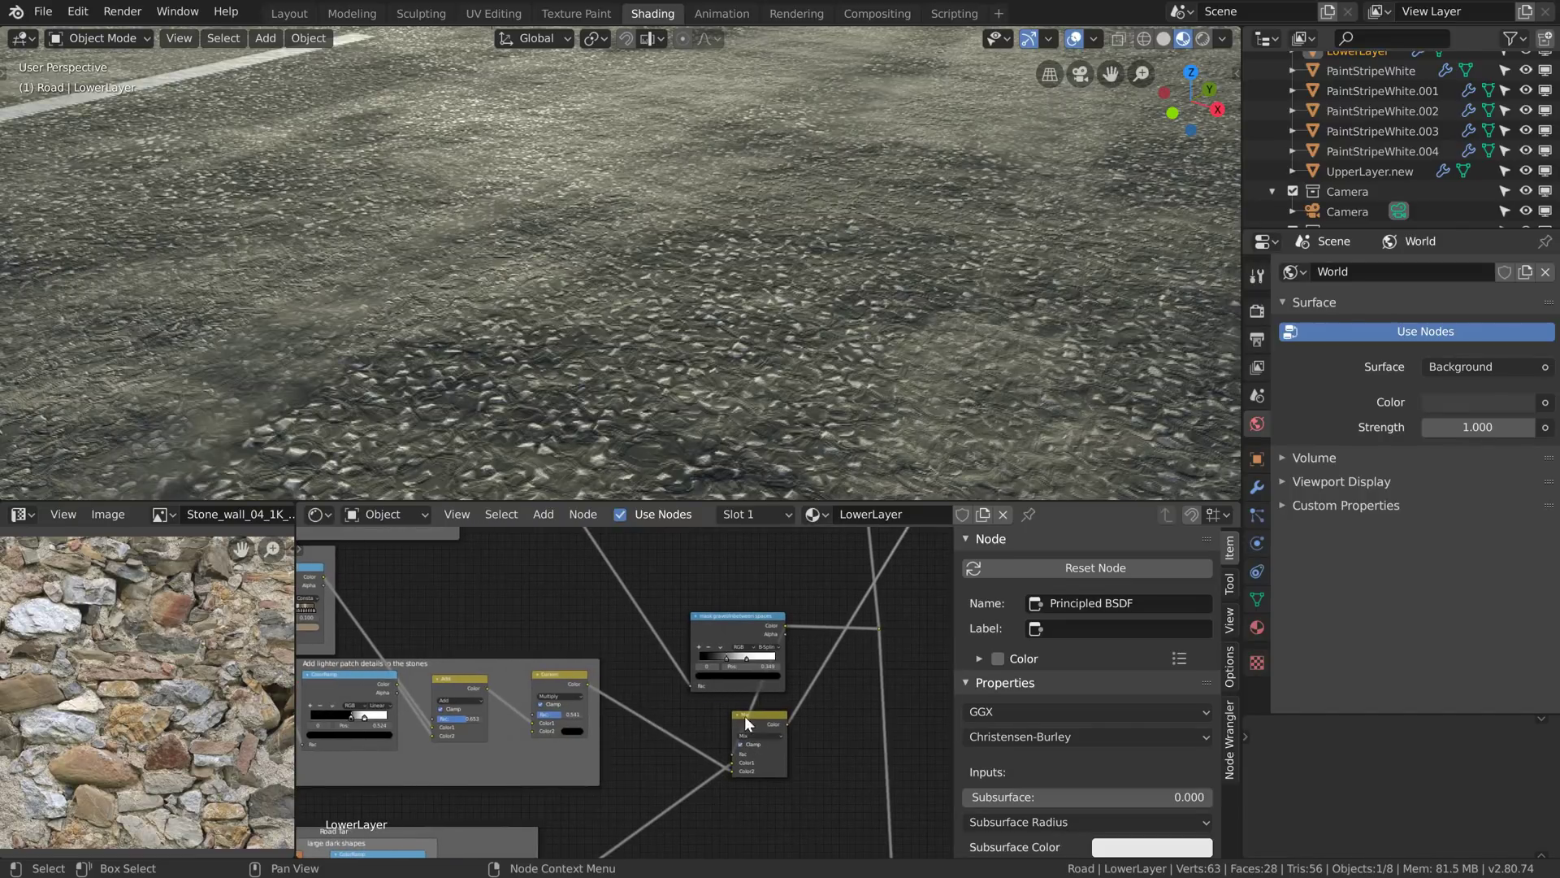
middle_click_drag(745, 715, 728, 745)
scroll(734, 743, "up", 2)
left_click(852, 765, "ctrl+shift")
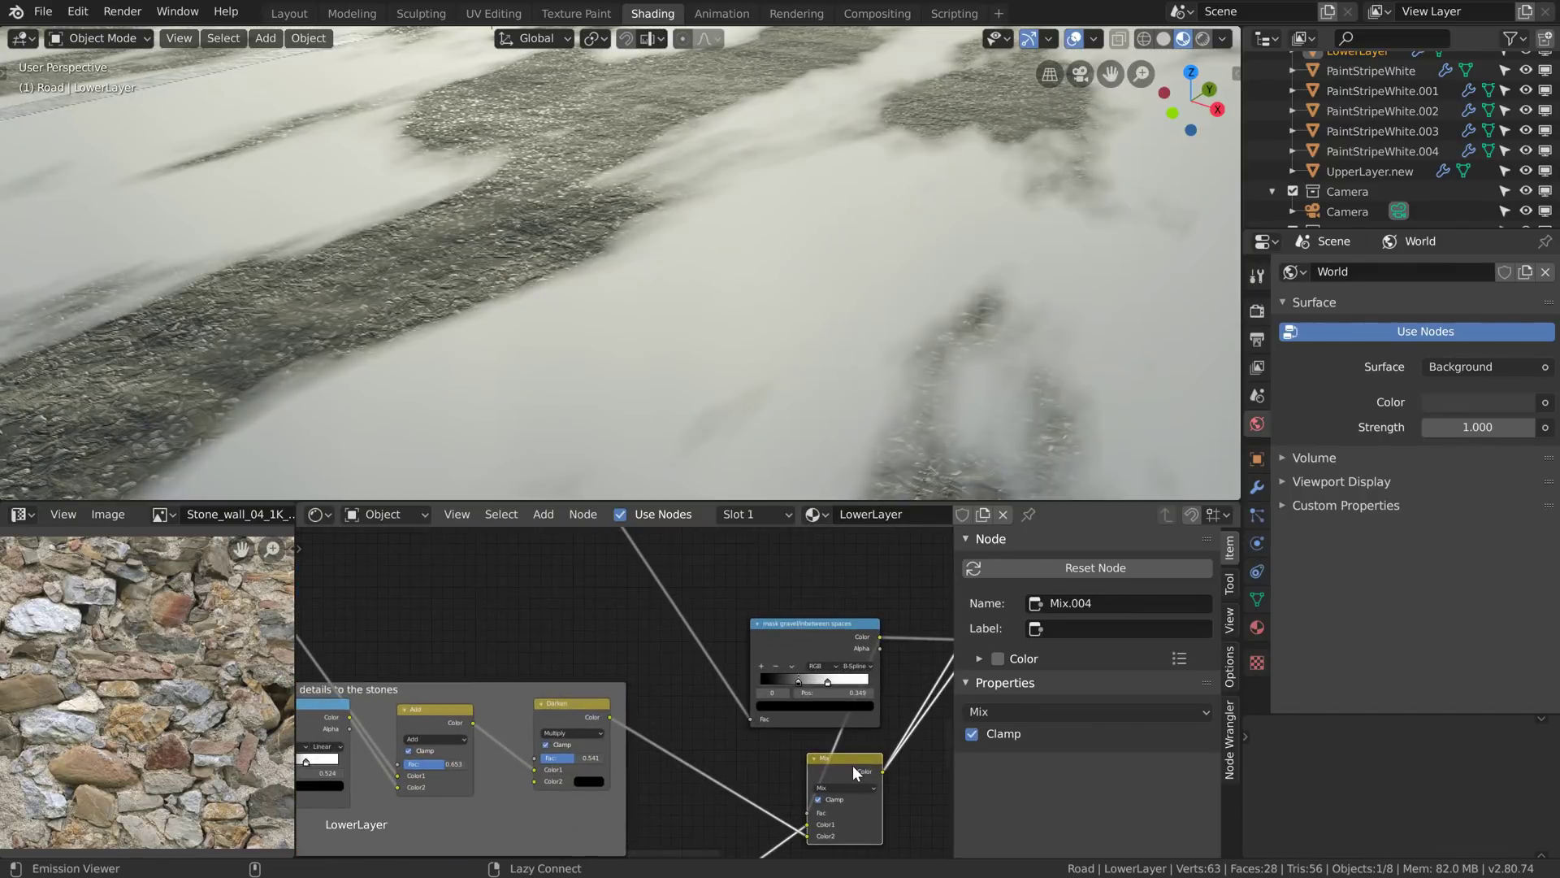
scroll(691, 739, "down", 2)
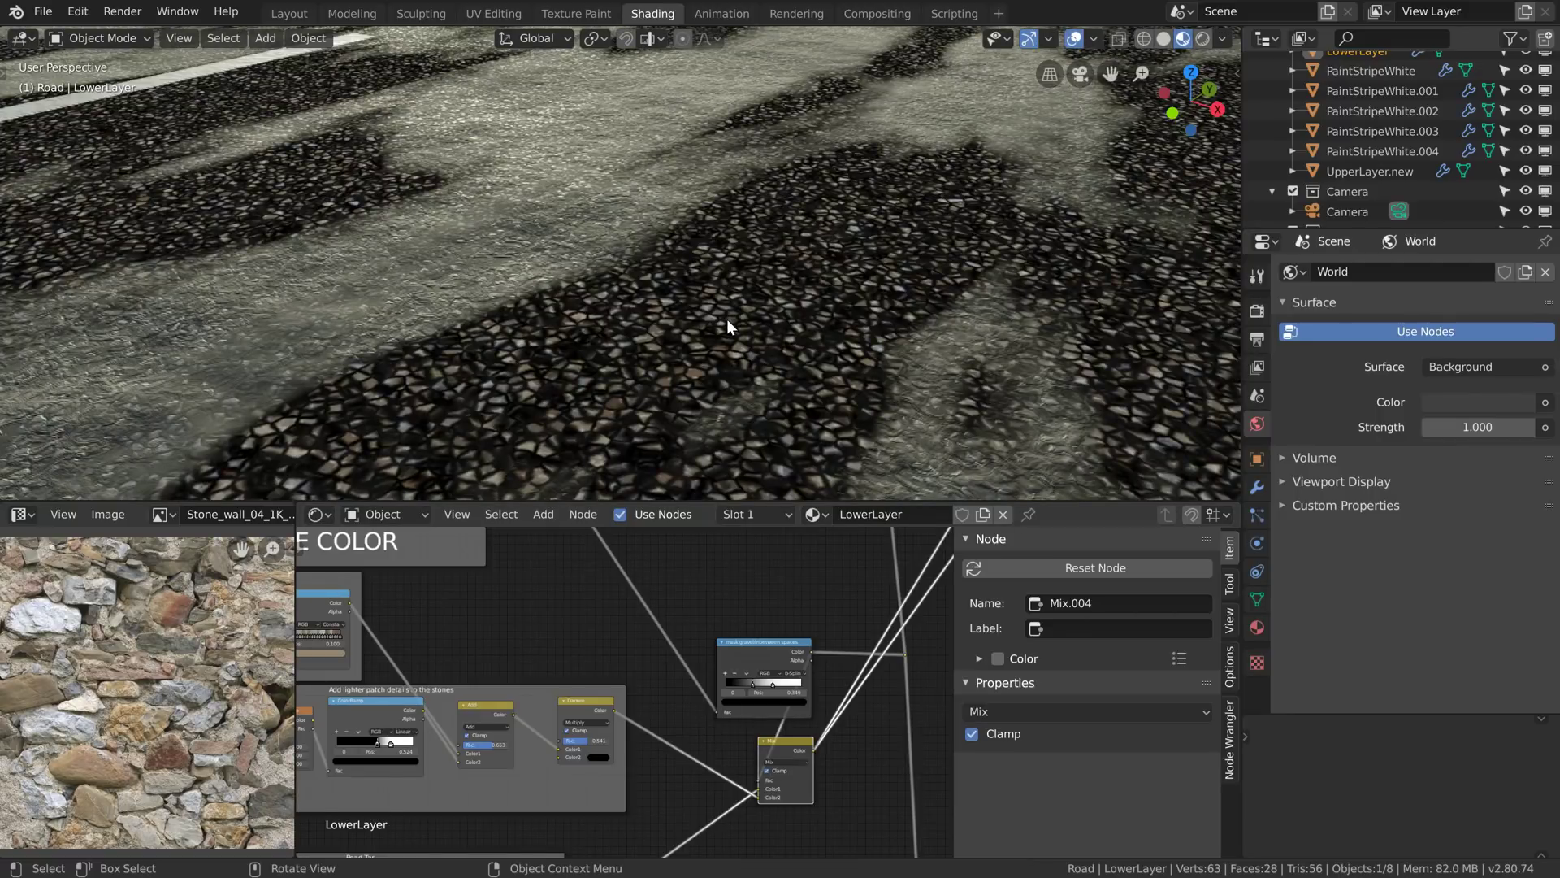
Step: Isolate the Road plane in local view, look down on it, and frame the Colorise the gravel nodes
key("KP_Divide")
middle_click_drag(730, 305, 691, 363)
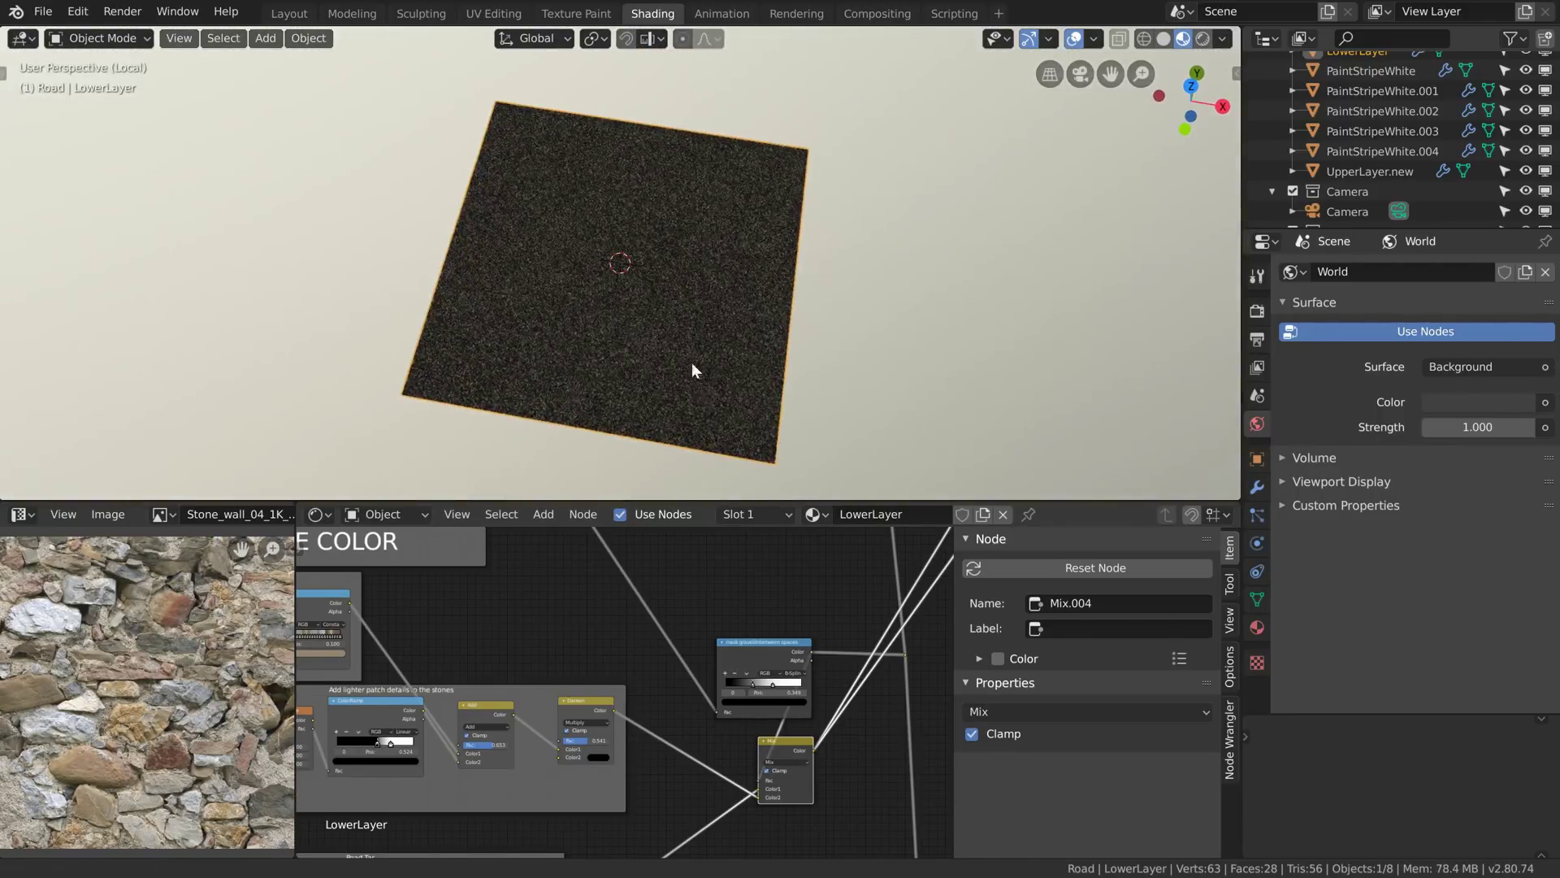
scroll(690, 362, "up", 6)
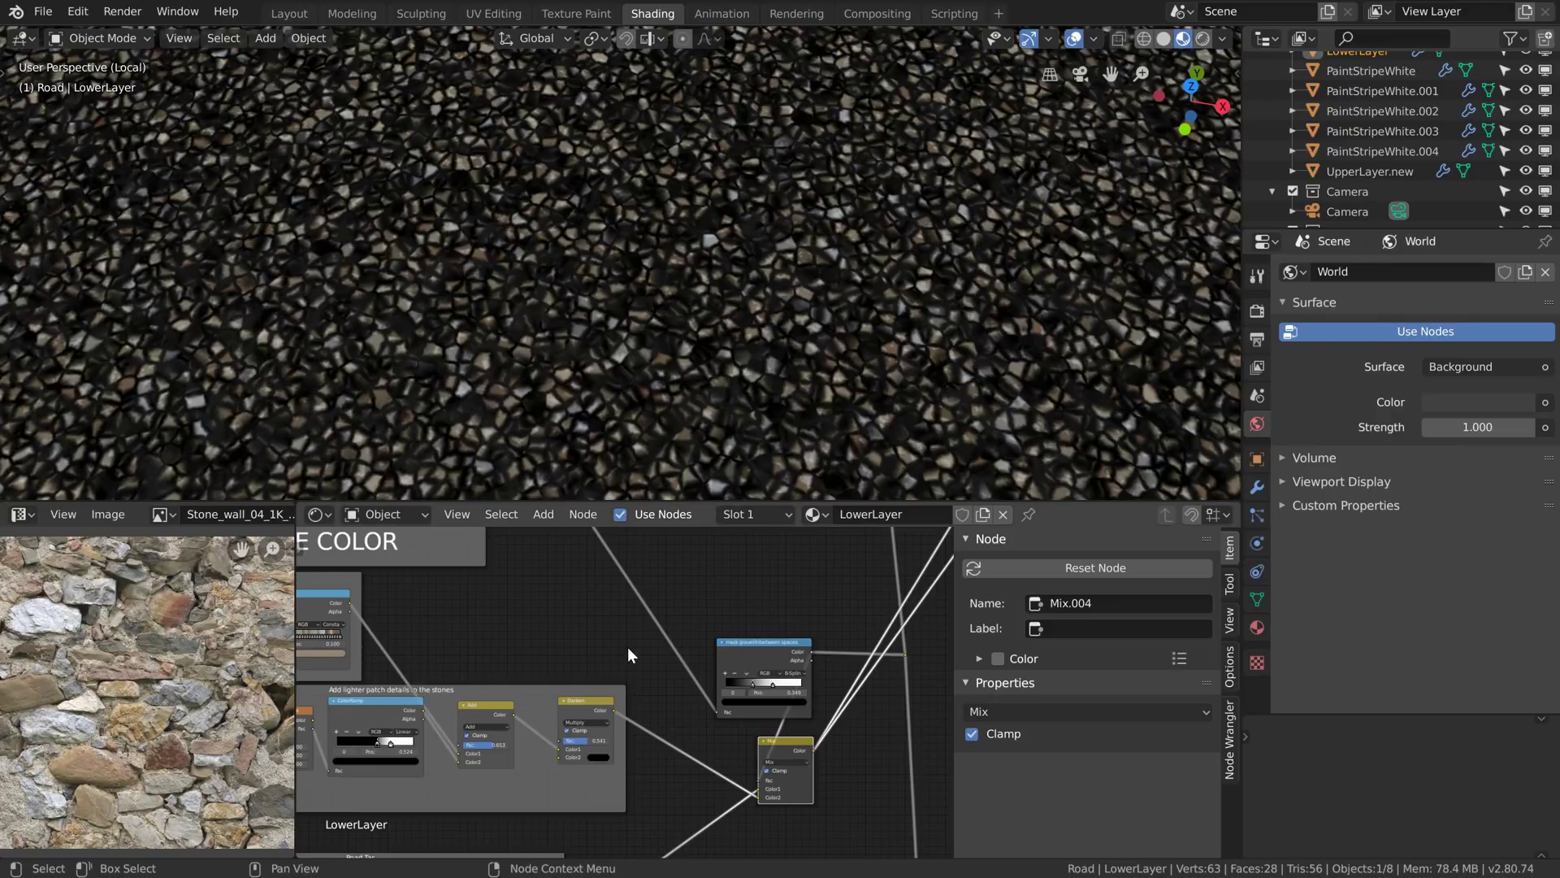
middle_click_drag(480, 650, 675, 607)
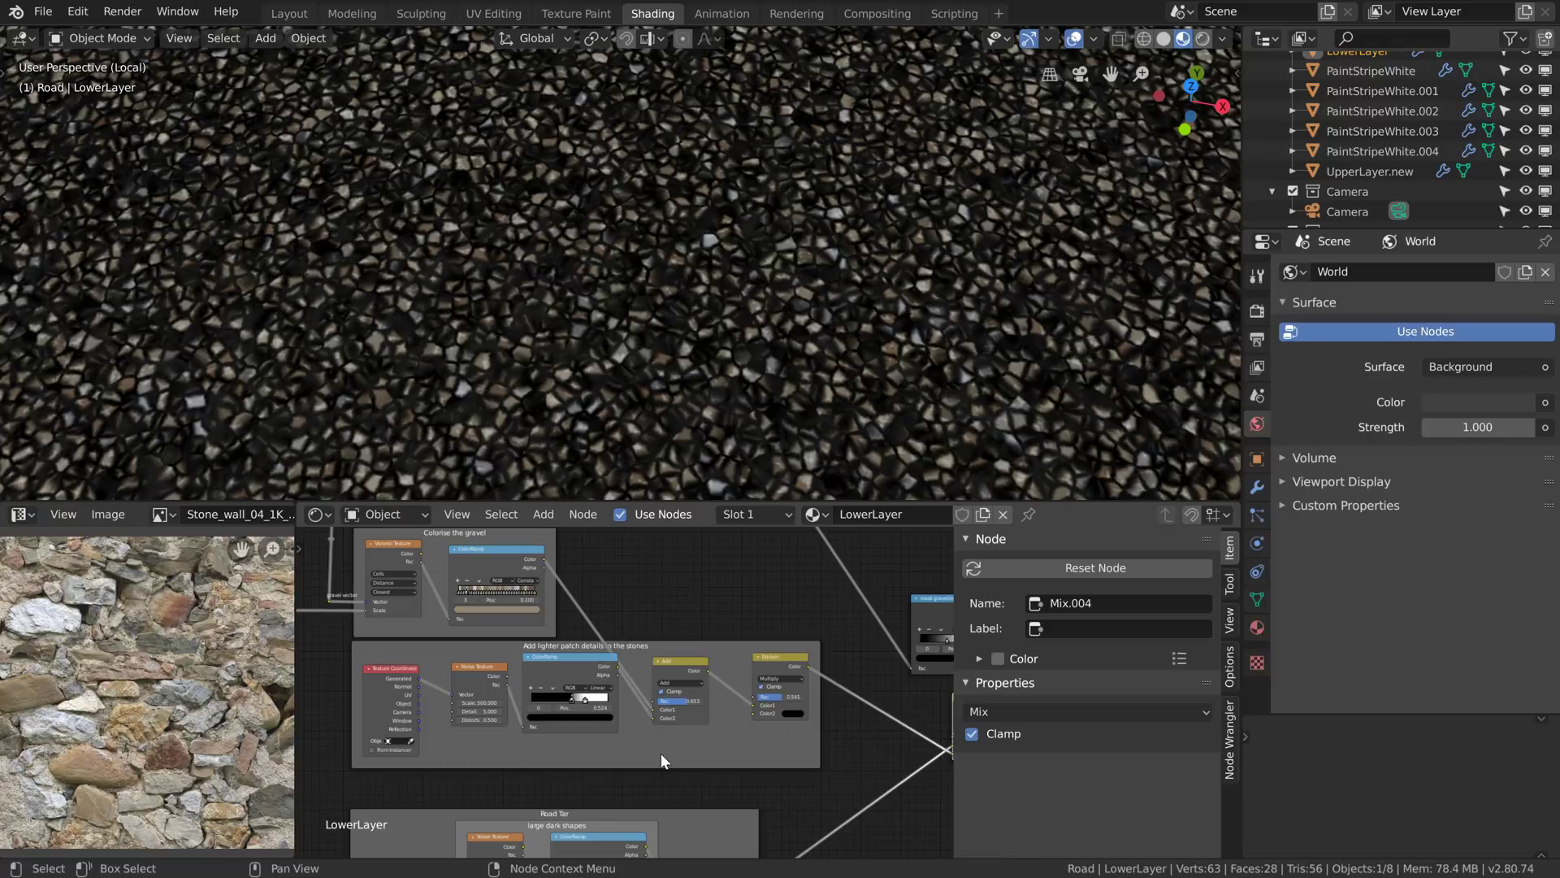
middle_click_drag(661, 762, 709, 781)
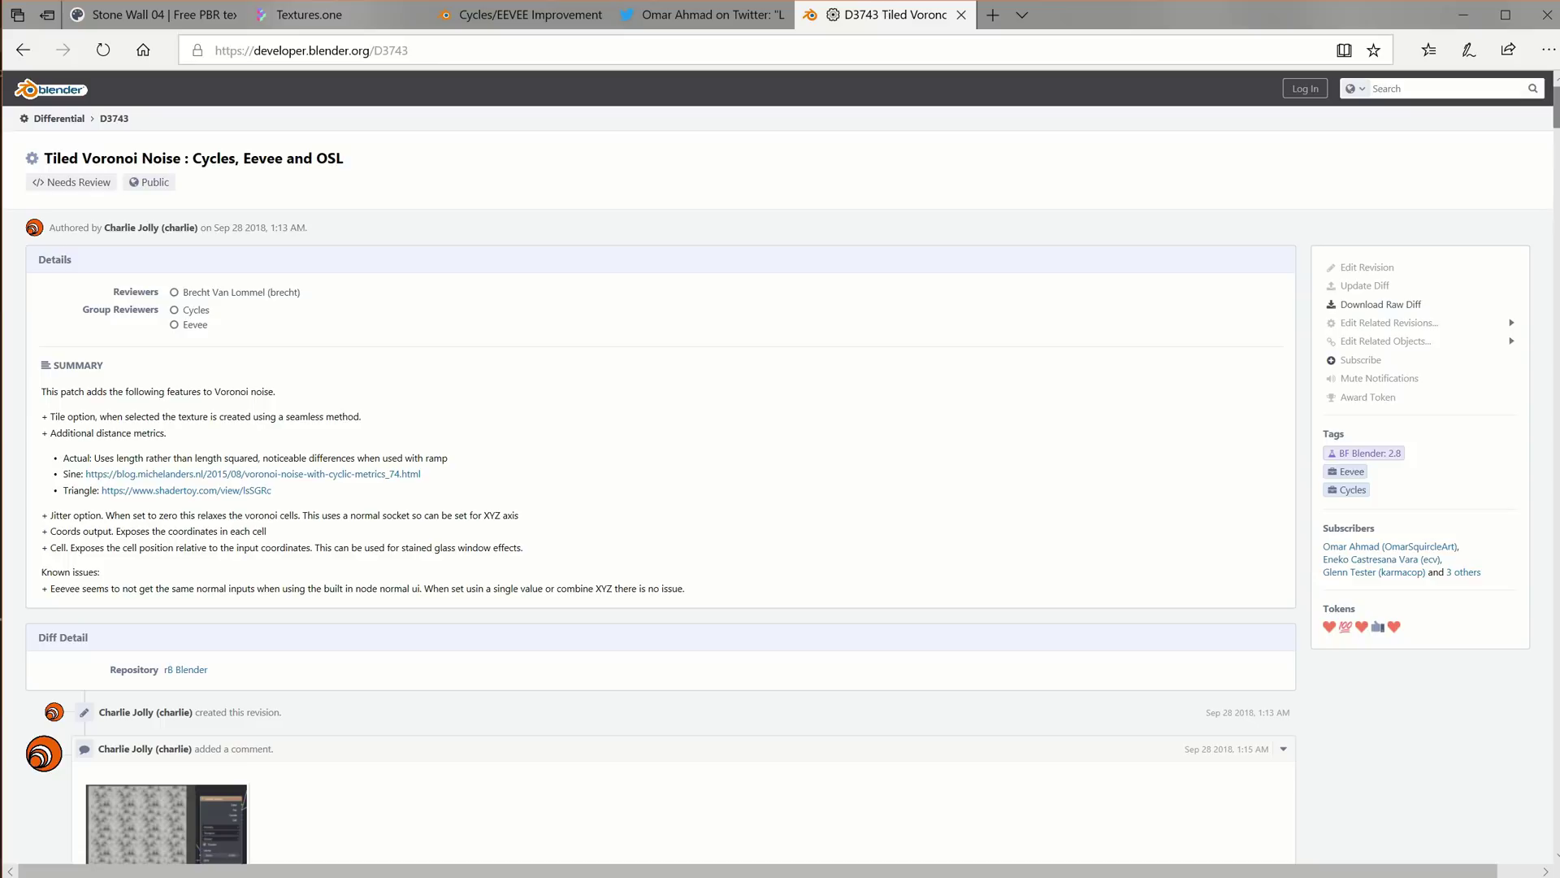
Step: Read down the D3743 Tiled Voronoi Noise patch page
scroll(781, 469, "down", 3)
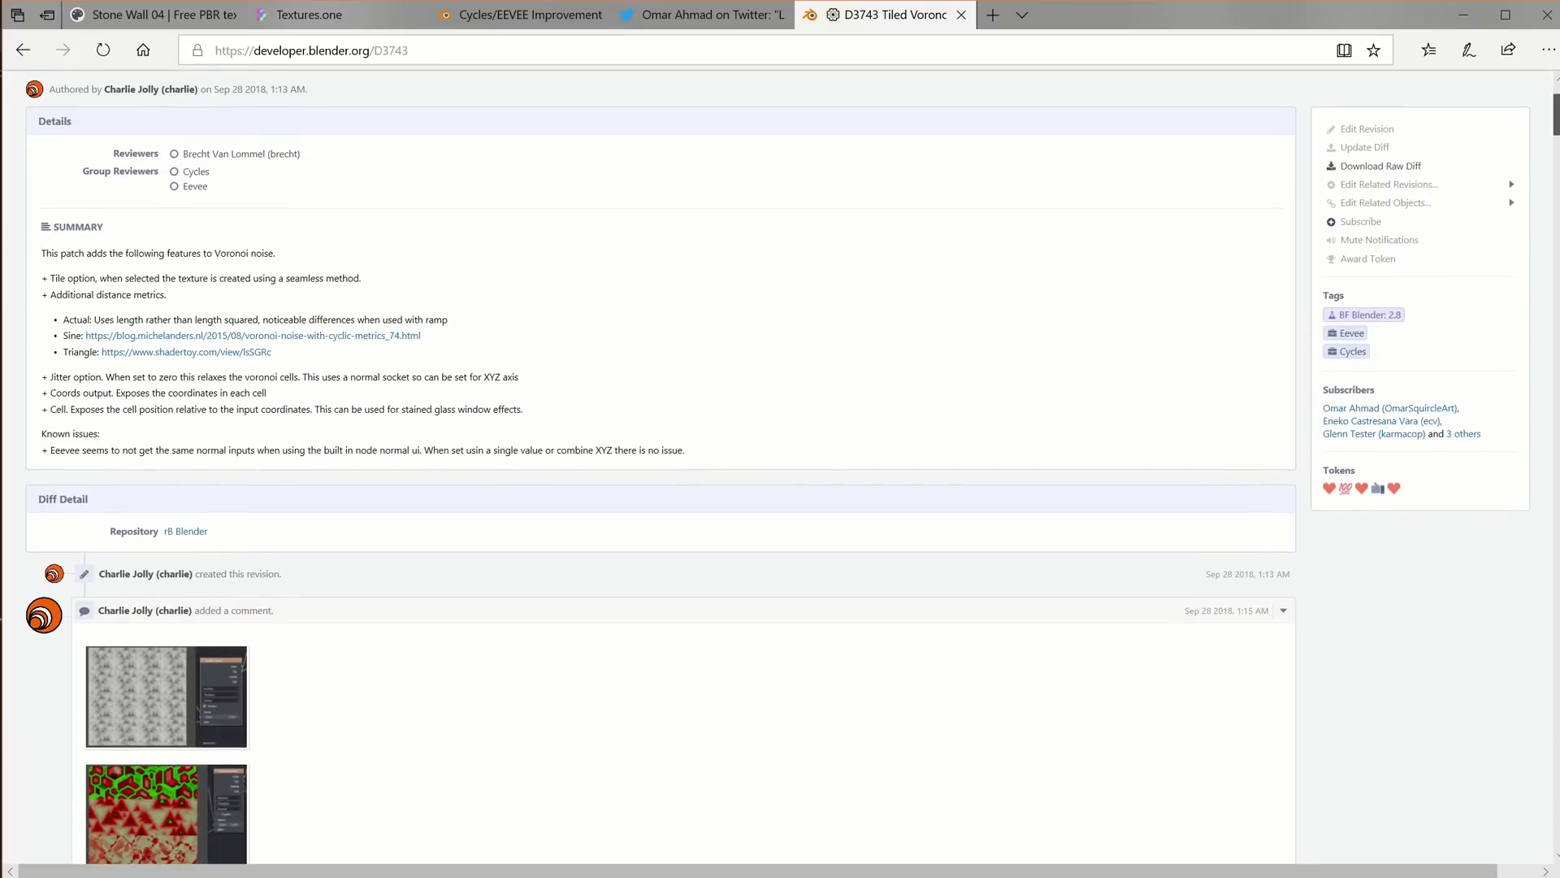
scroll(780, 468, "down", 4)
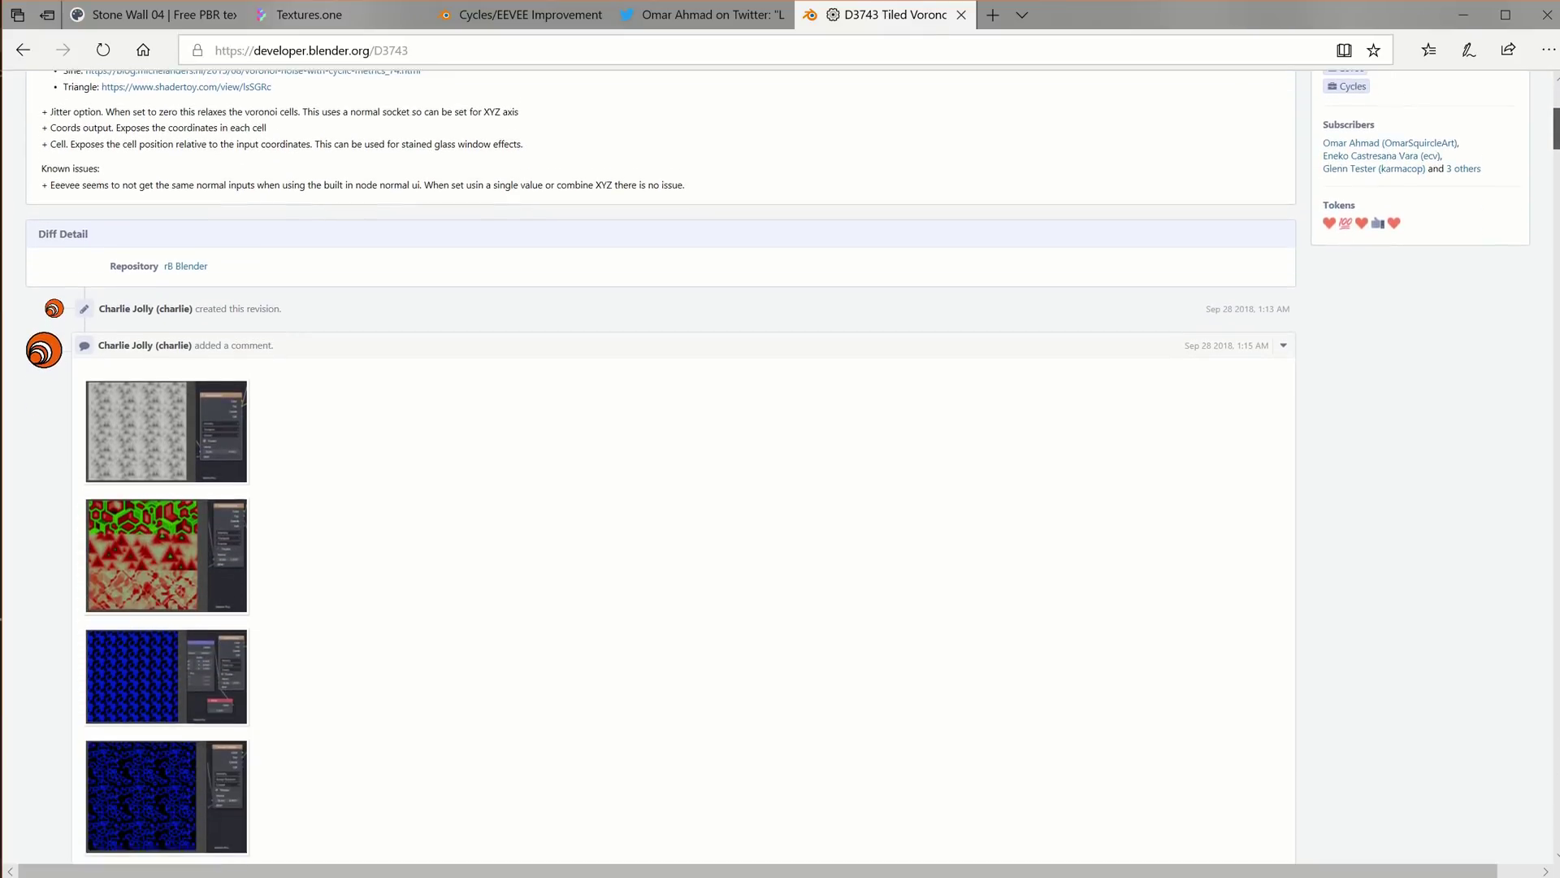
scroll(780, 468, "down", 3)
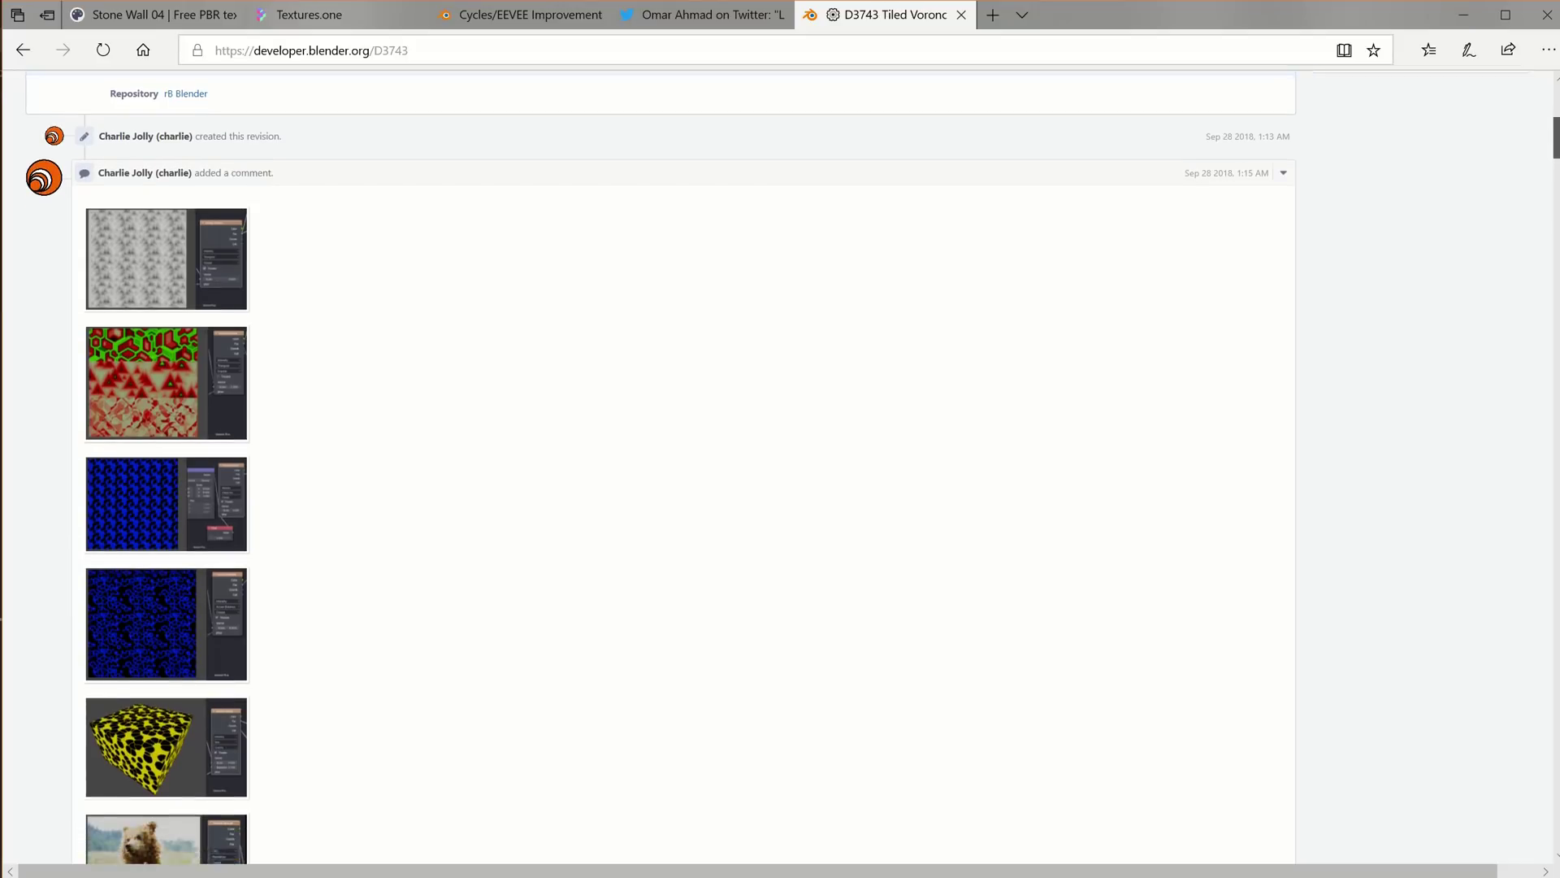
scroll(780, 468, "down", 6)
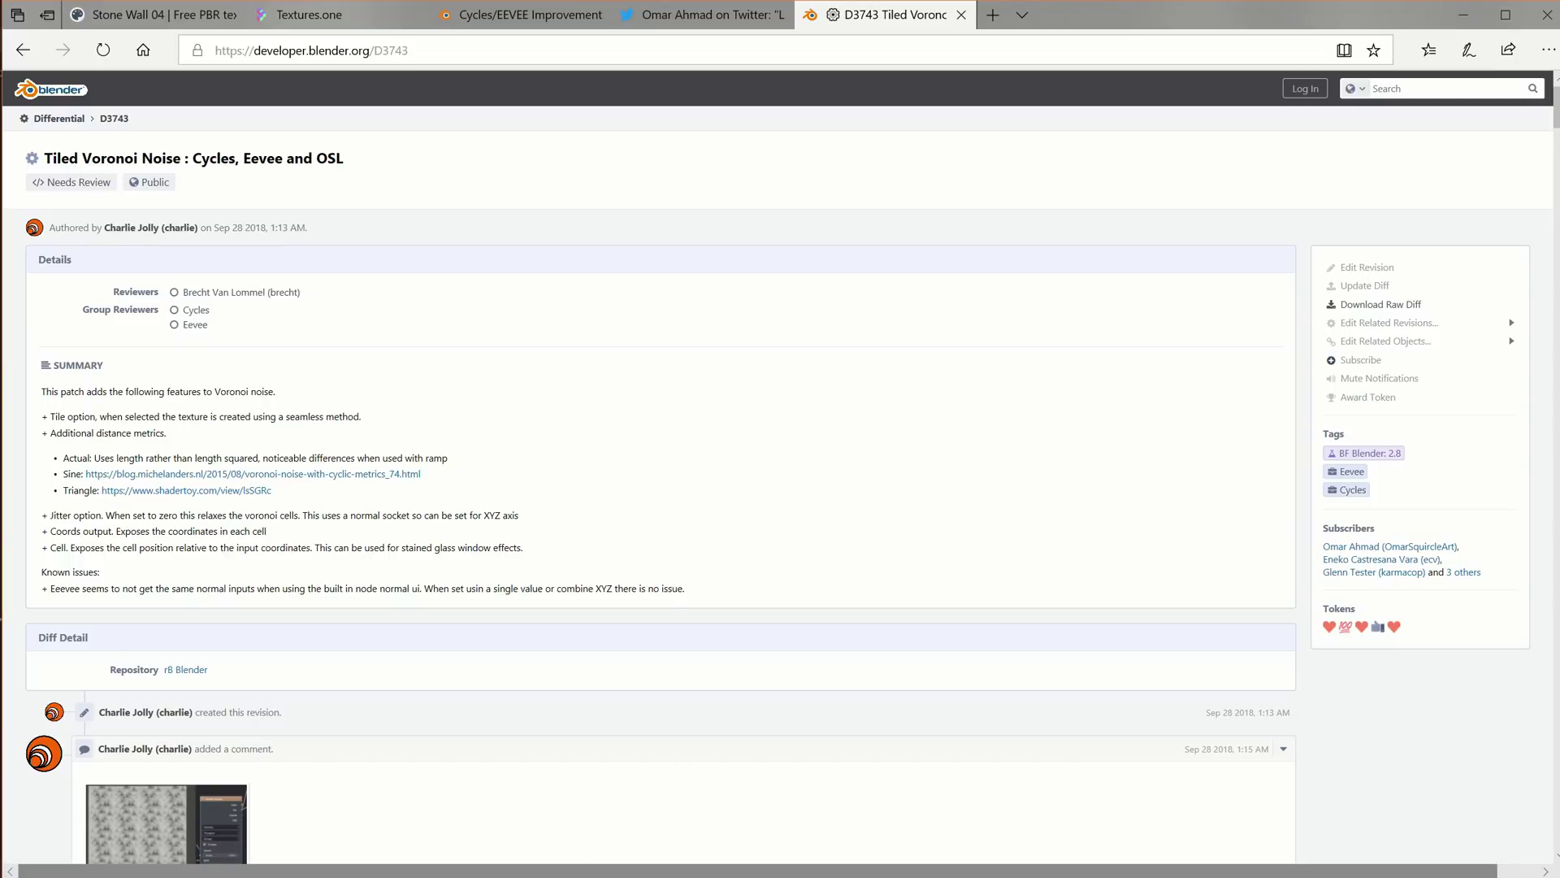
Step: Go to the devtalk Weekly Reports thread and scroll to its Snap and Modulo node examples
key("ctrl+shift+Tab")
scroll(780, 472, "down", 2)
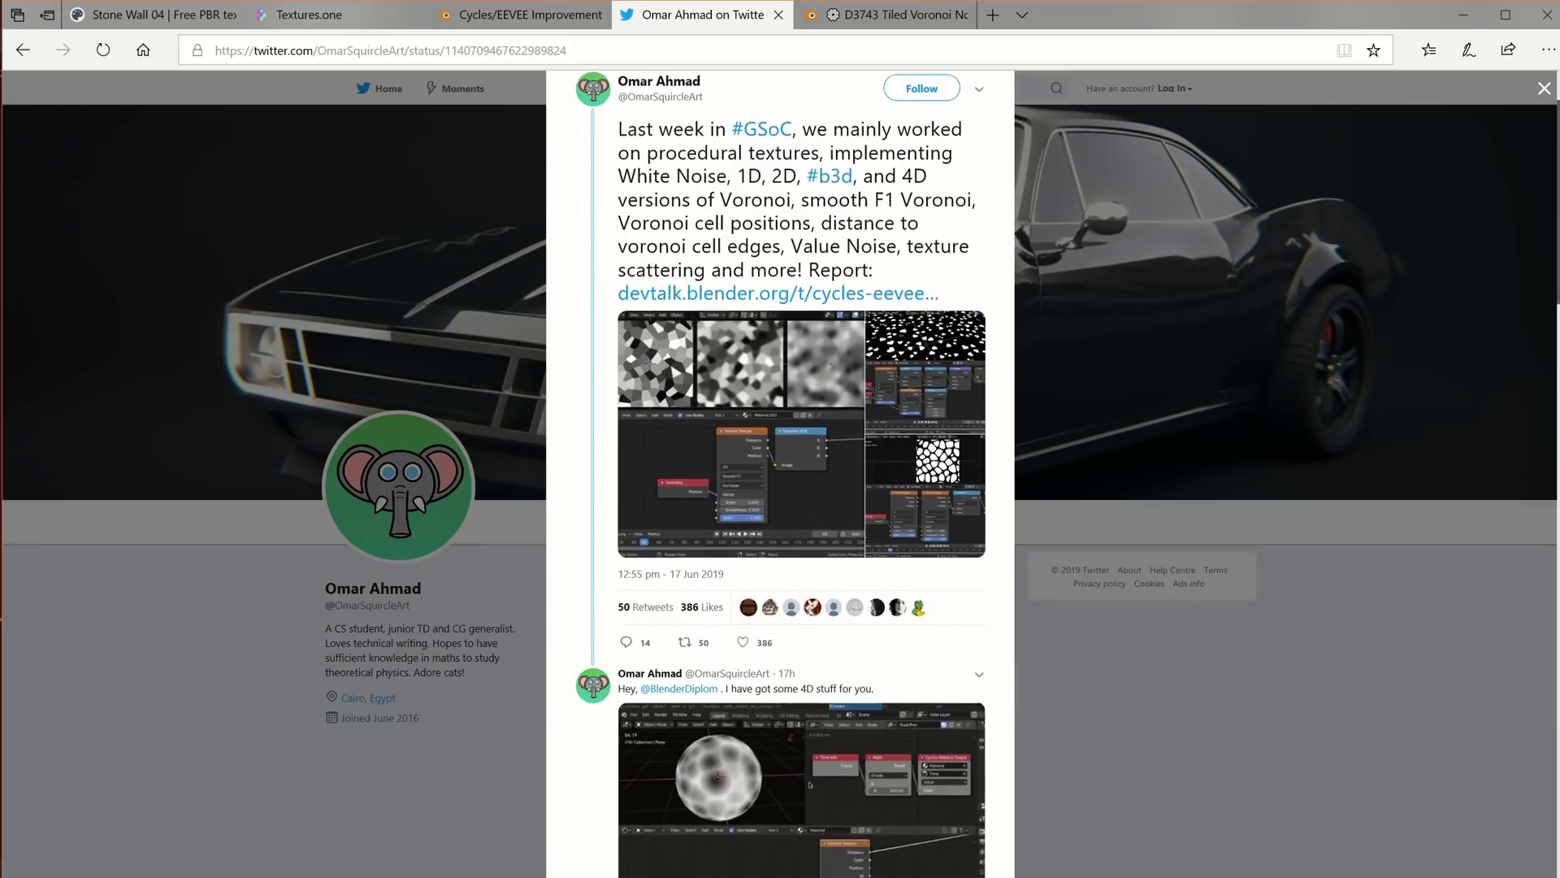
scroll(780, 472, "down", 1)
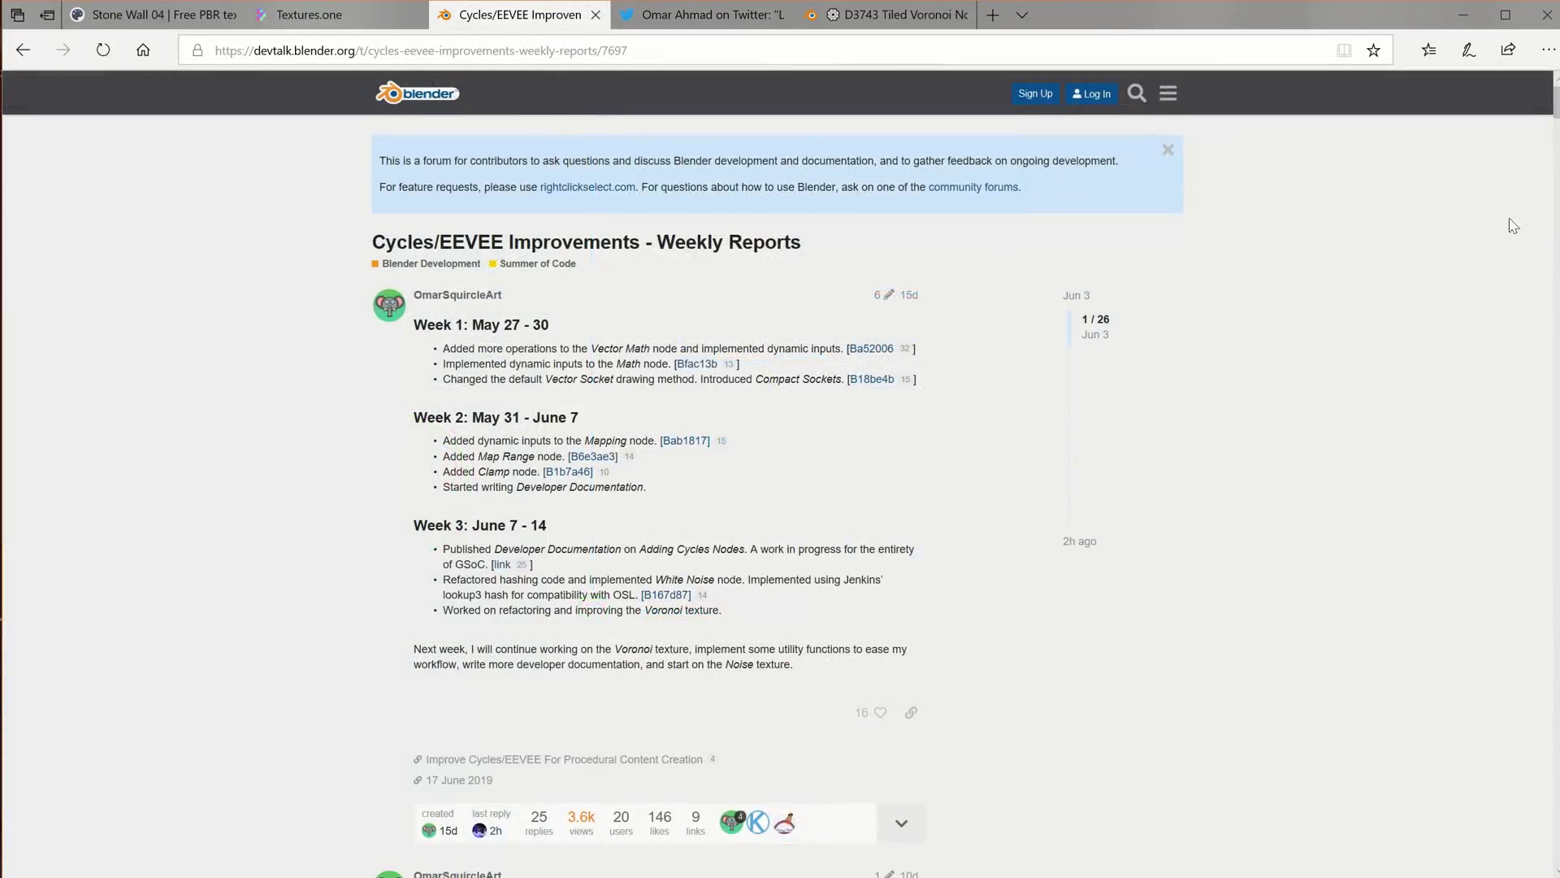
scroll(1514, 226, "down", 5)
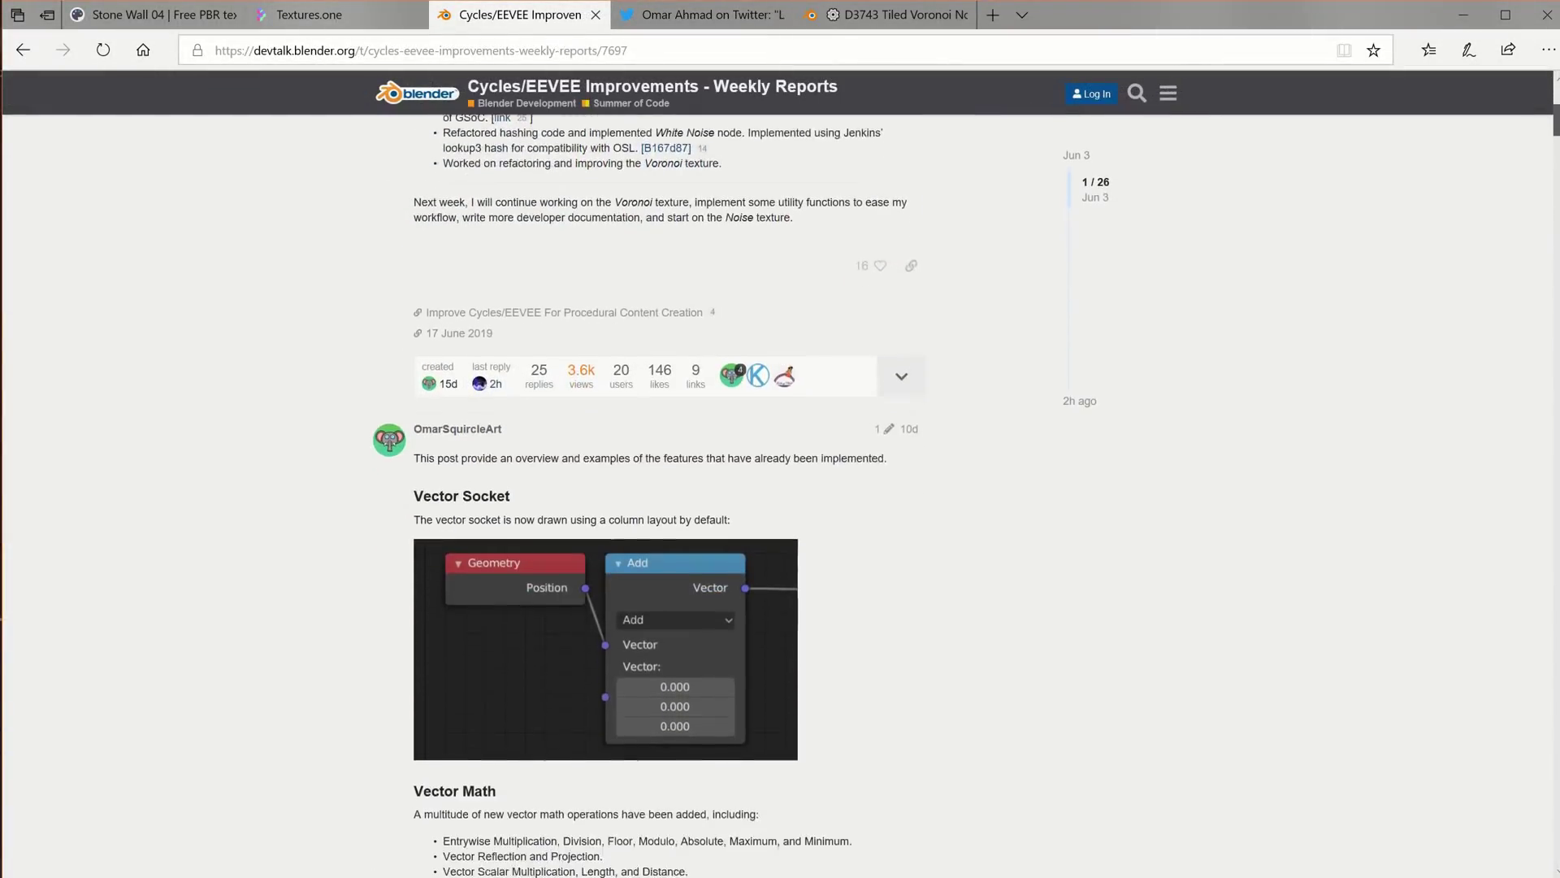
scroll(741, 478, "down", 9)
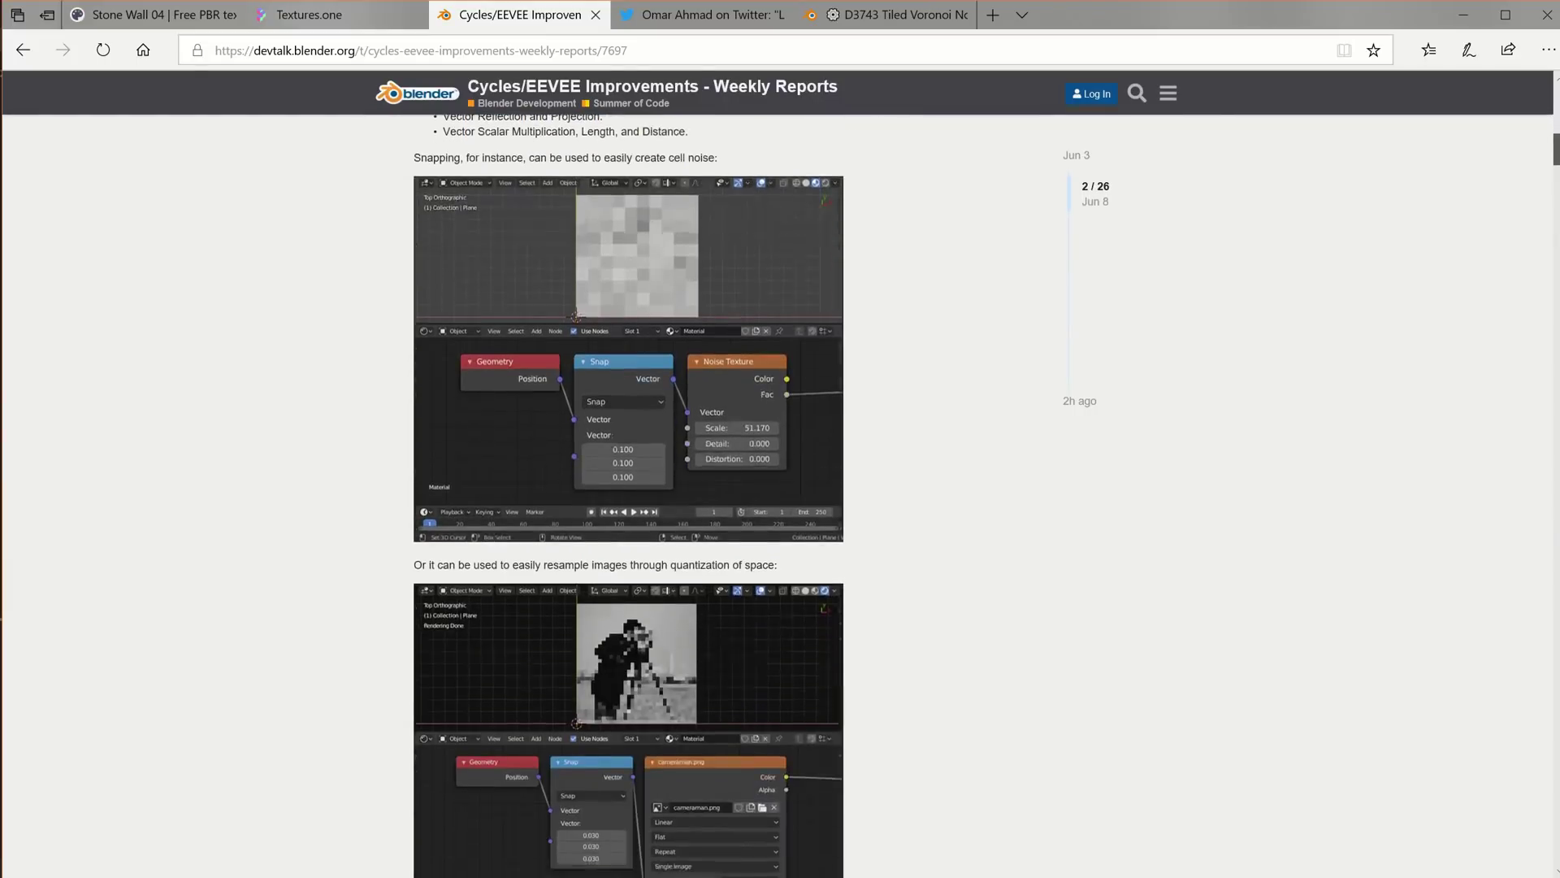
scroll(628, 495, "down", 4)
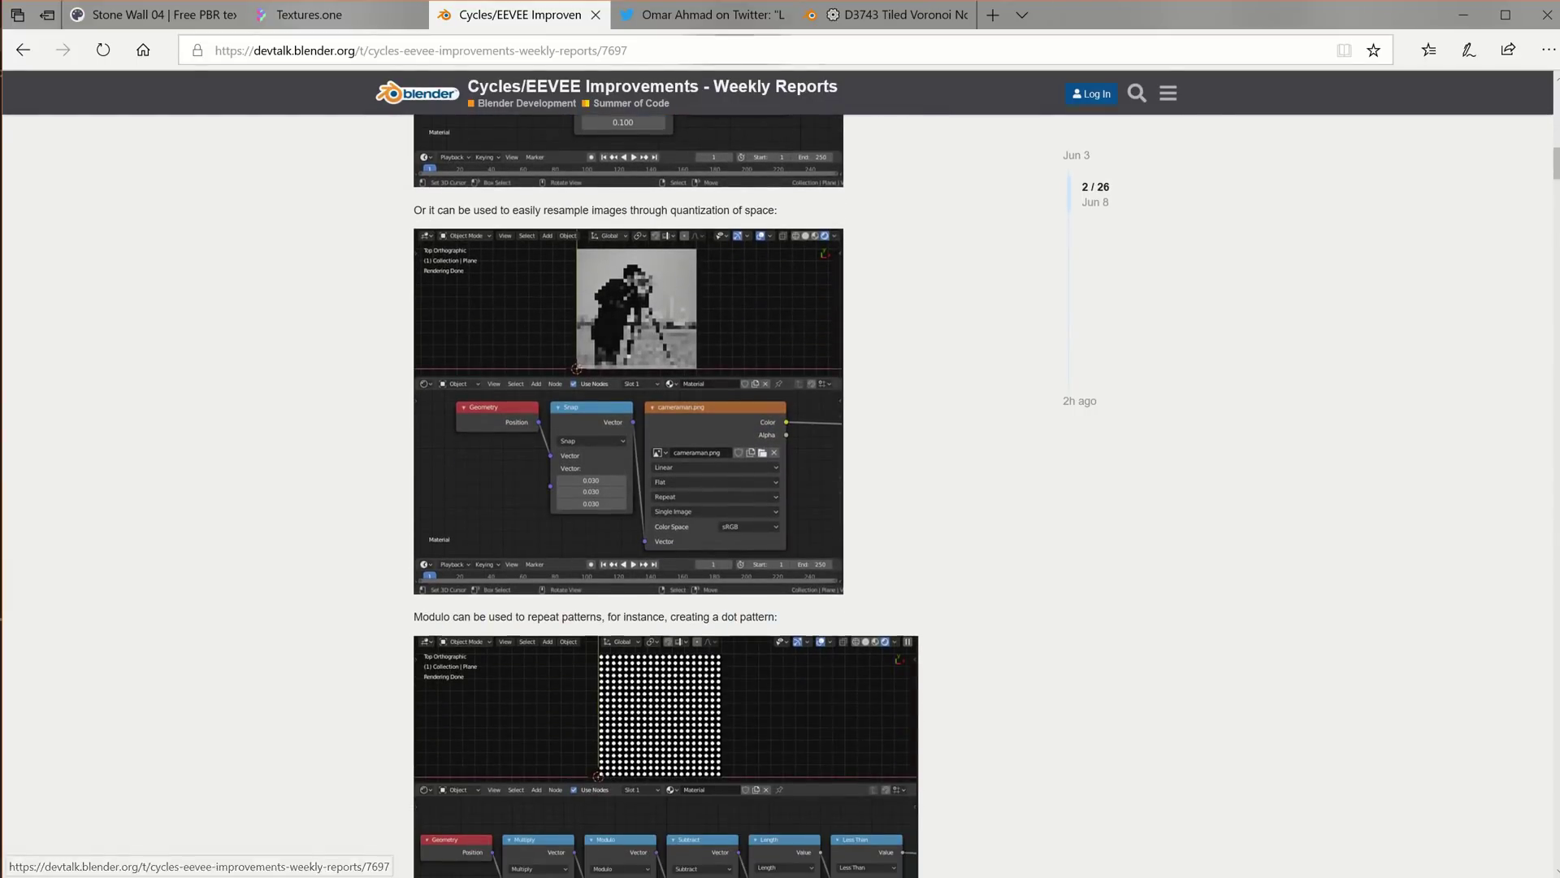